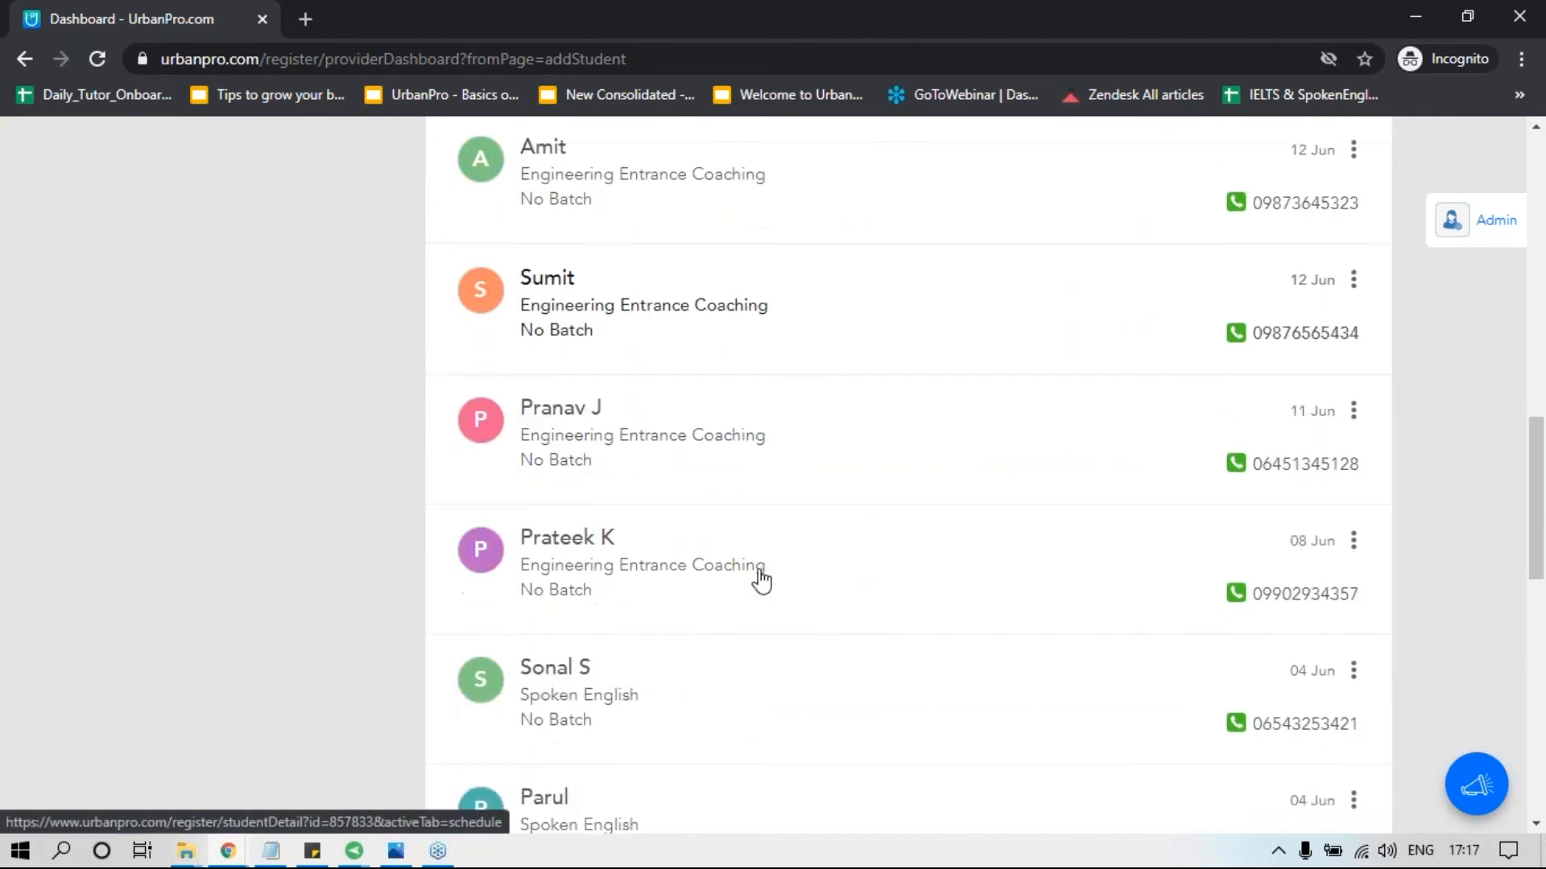
# Open the Engineering Entrance Coaching student dated 08 Jun and start a new class schedule for that student.
pyautogui.click(587, 577)
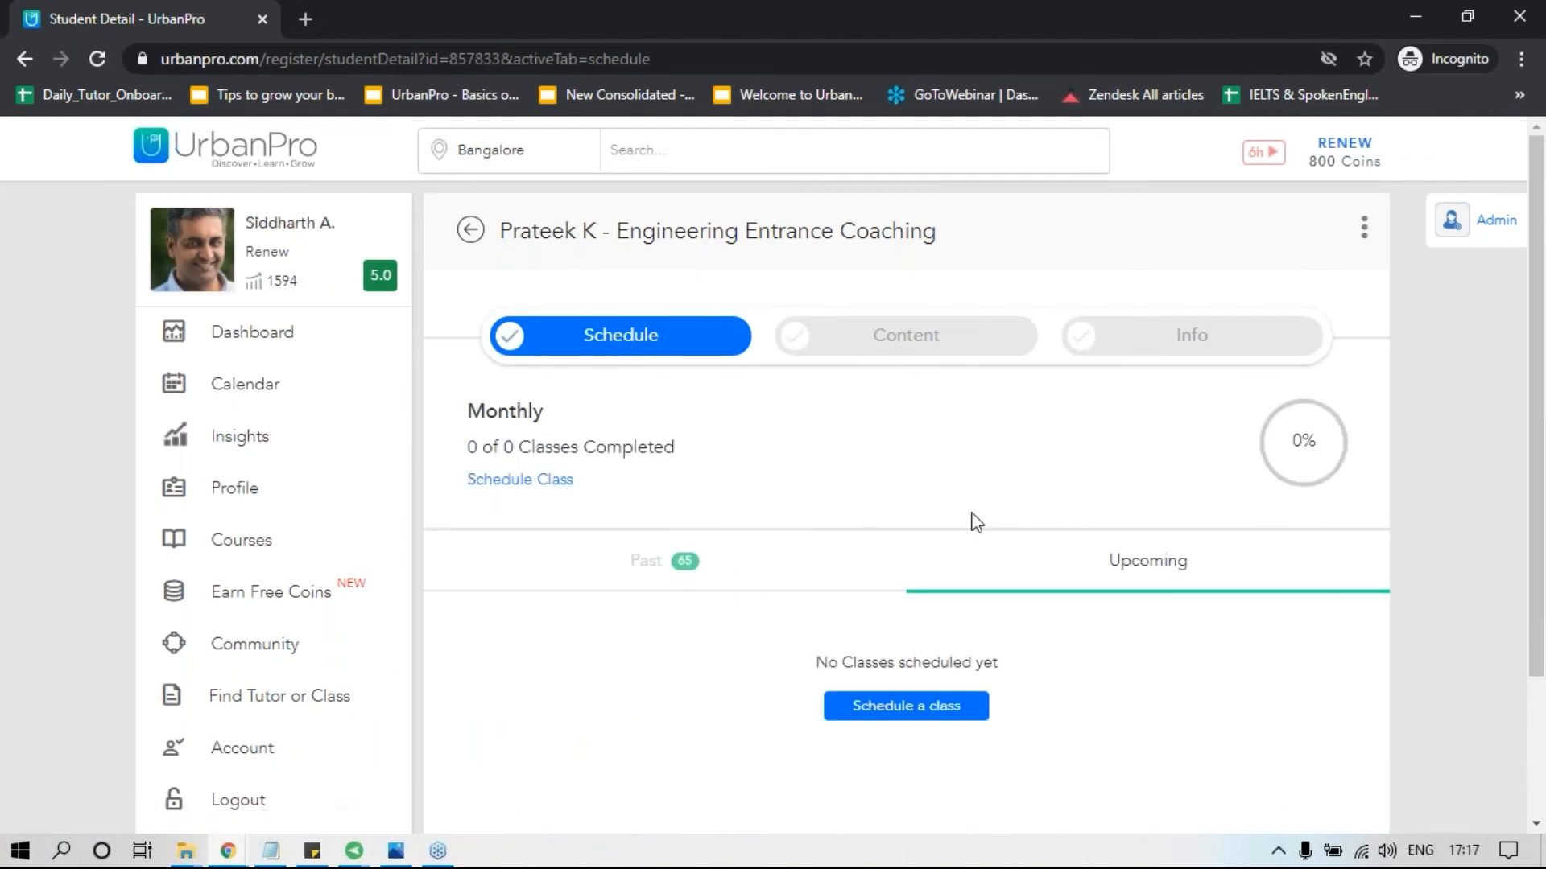
pyautogui.scroll(-2, 845, 584)
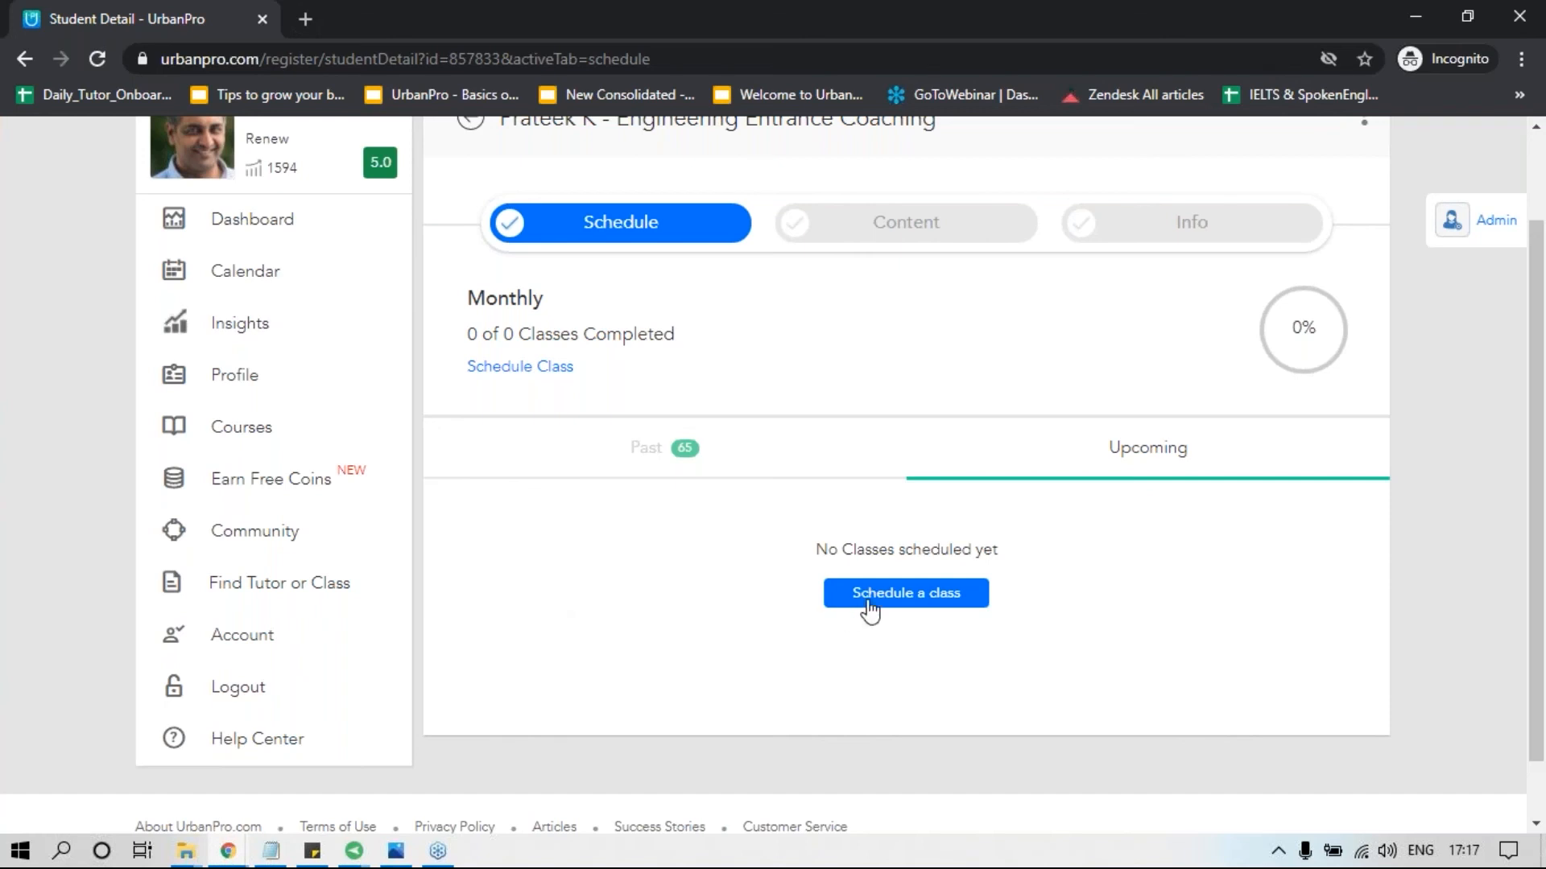
pyautogui.click(498, 373)
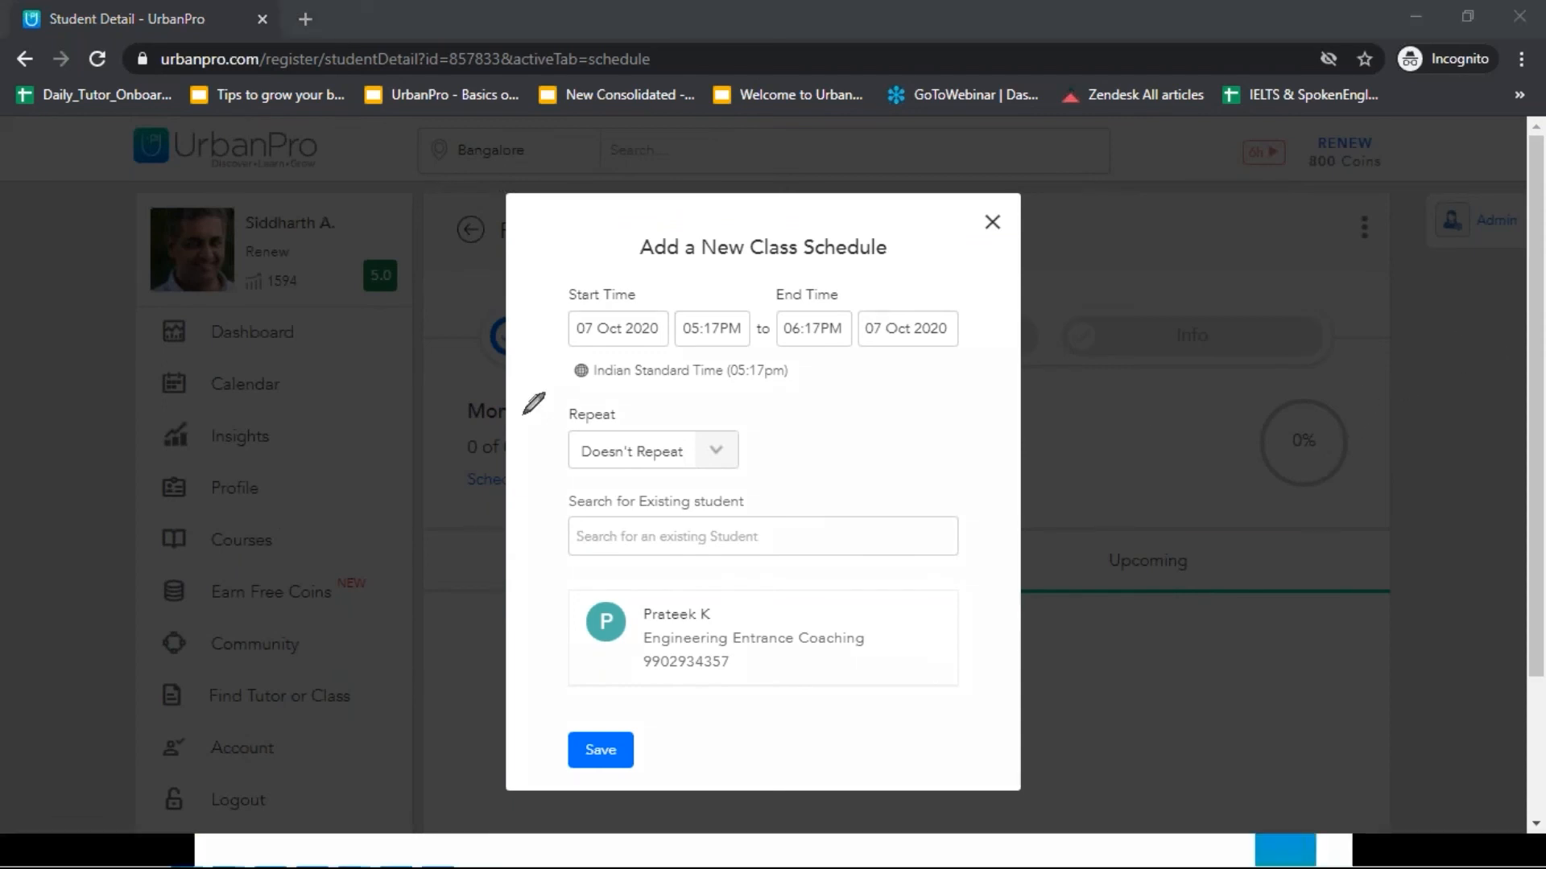
pyautogui.moveTo(641, 294); pyautogui.dragTo(739, 227)
pyautogui.moveTo(642, 413)
pyautogui.mouseDown()
pyautogui.moveTo(656, 425)
pyautogui.moveTo(688, 385)
pyautogui.mouseUp()
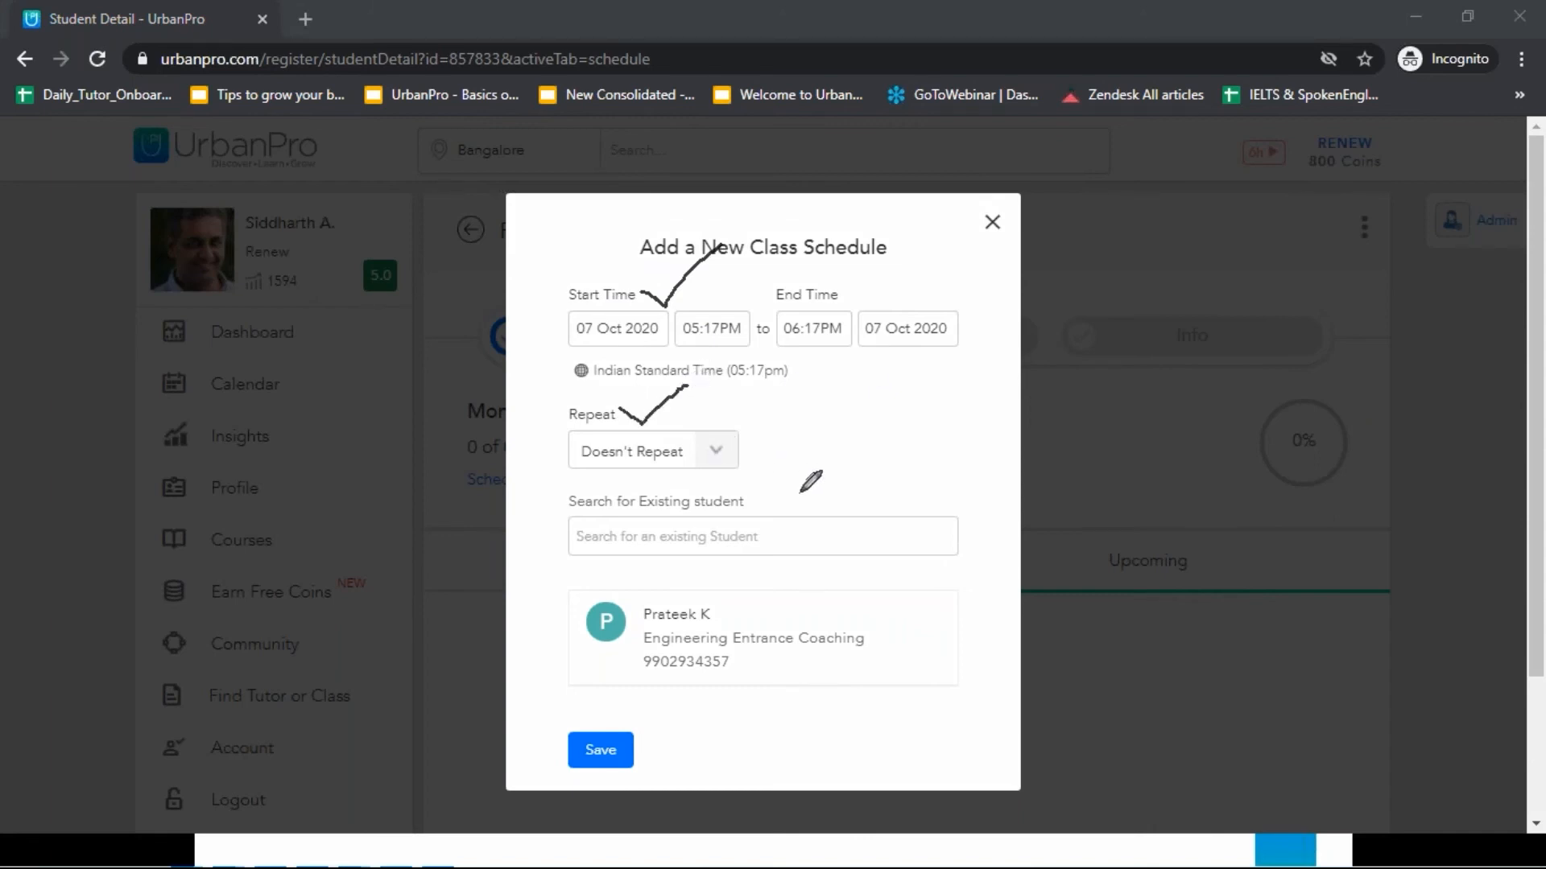
pyautogui.moveTo(749, 511); pyautogui.dragTo(823, 453)
pyautogui.click(1359, 492)
pyautogui.click(1379, 374)
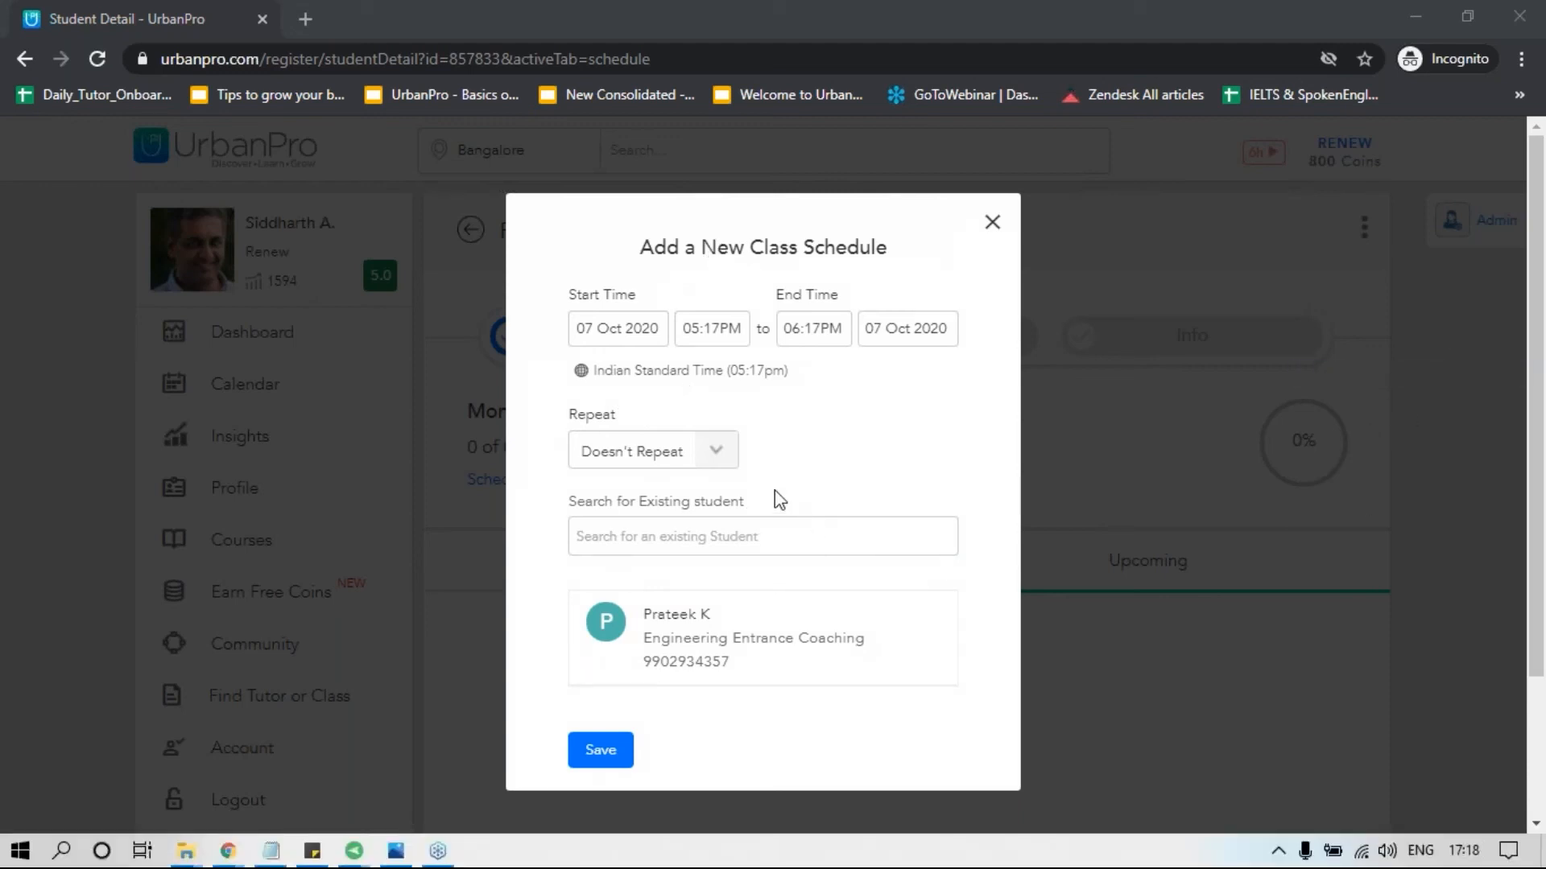
# Set the class on 07 Oct 2020 to start at 05:25PM and end at 07:25PM.
pyautogui.click(717, 328)
pyautogui.click(714, 328)
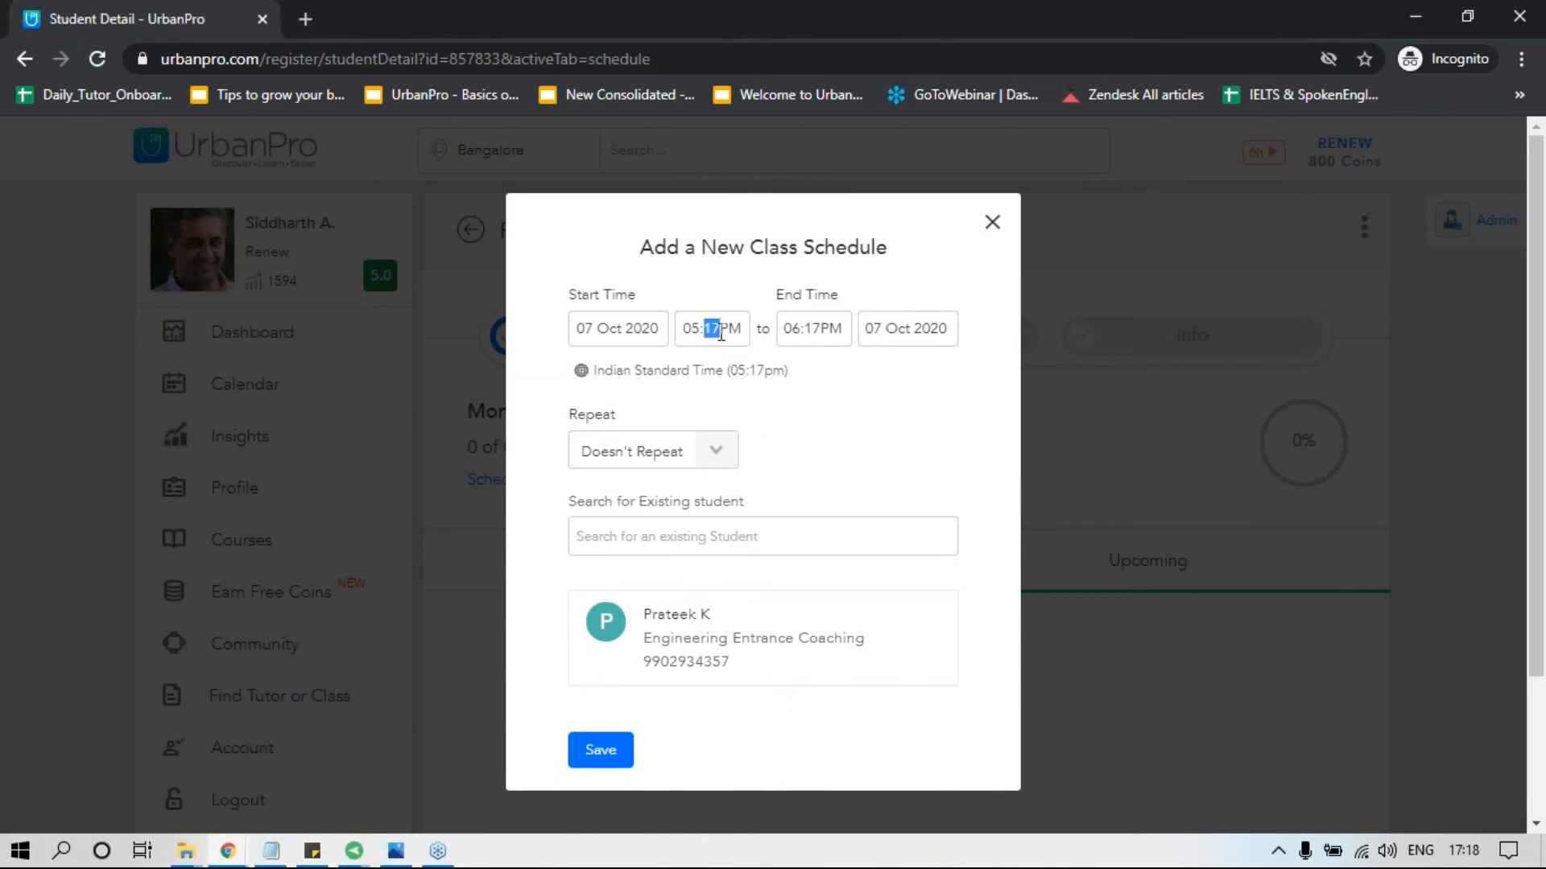
pyautogui.write('25')
pyautogui.click(790, 328)
pyautogui.write('07')
pyautogui.click(814, 330)
pyautogui.write('25')
pyautogui.click(870, 427)
# Try making the class repeat on Wednesday, Thursday and Friday only, leaving out Monday and Tuesday.
pyautogui.click(716, 451)
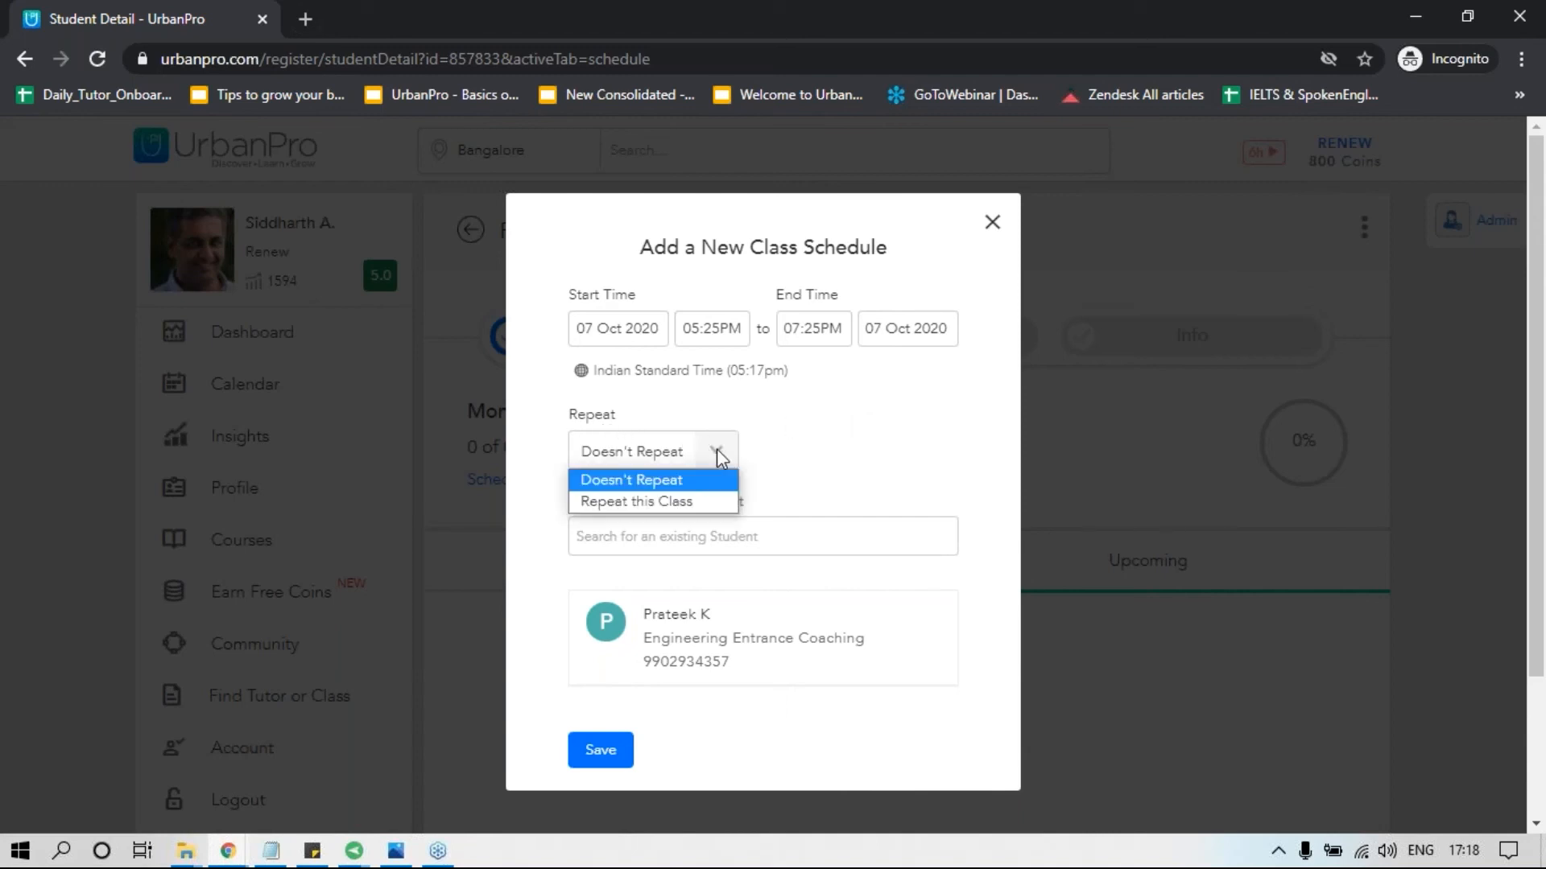
pyautogui.click(652, 500)
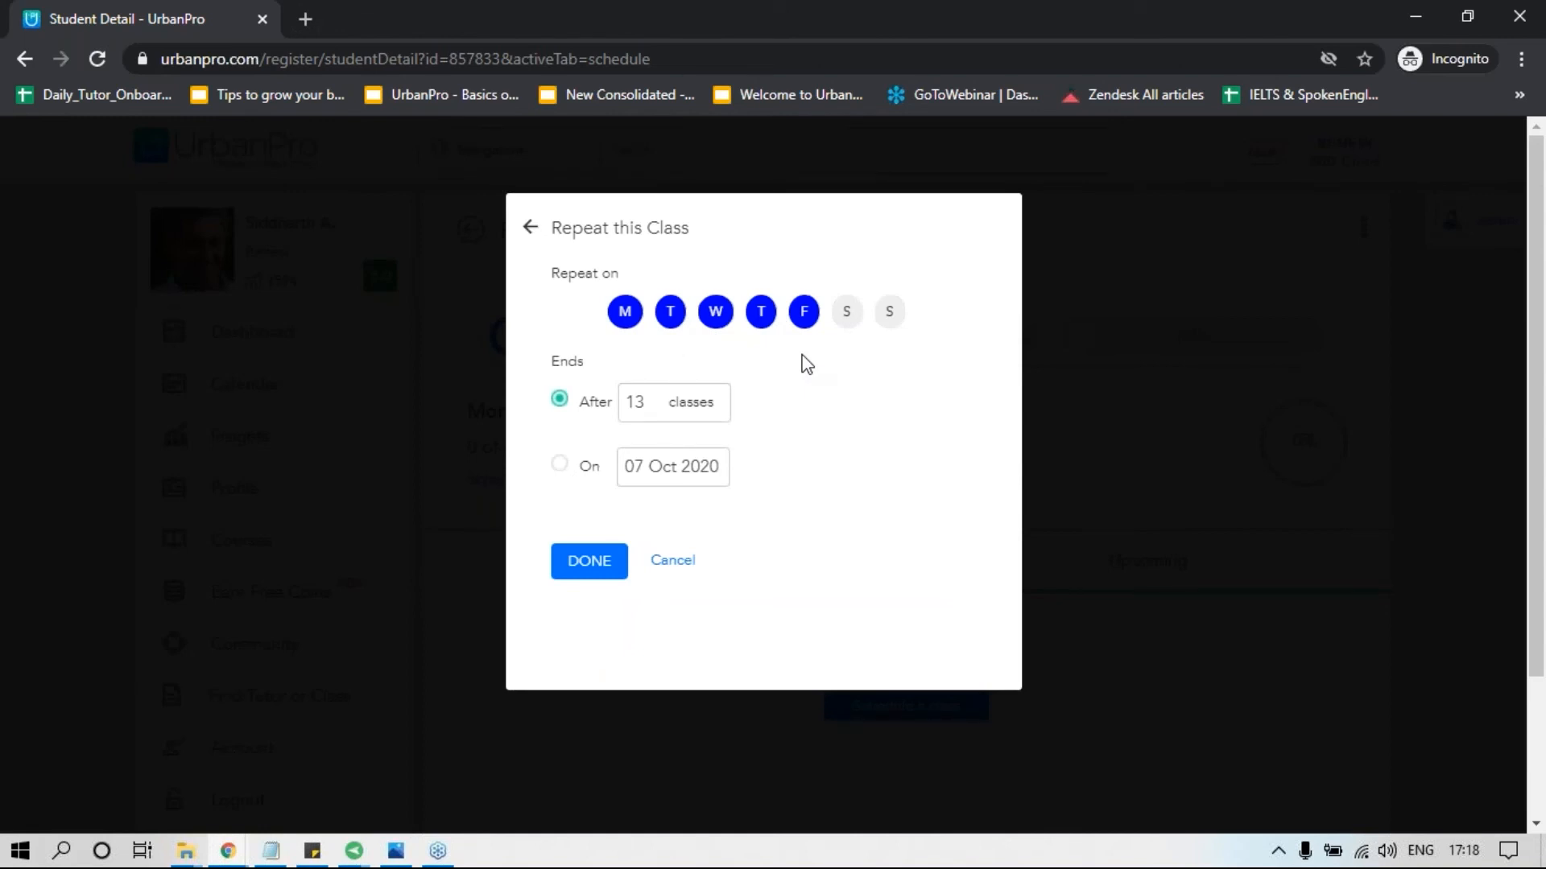
pyautogui.click(622, 321)
pyautogui.click(686, 320)
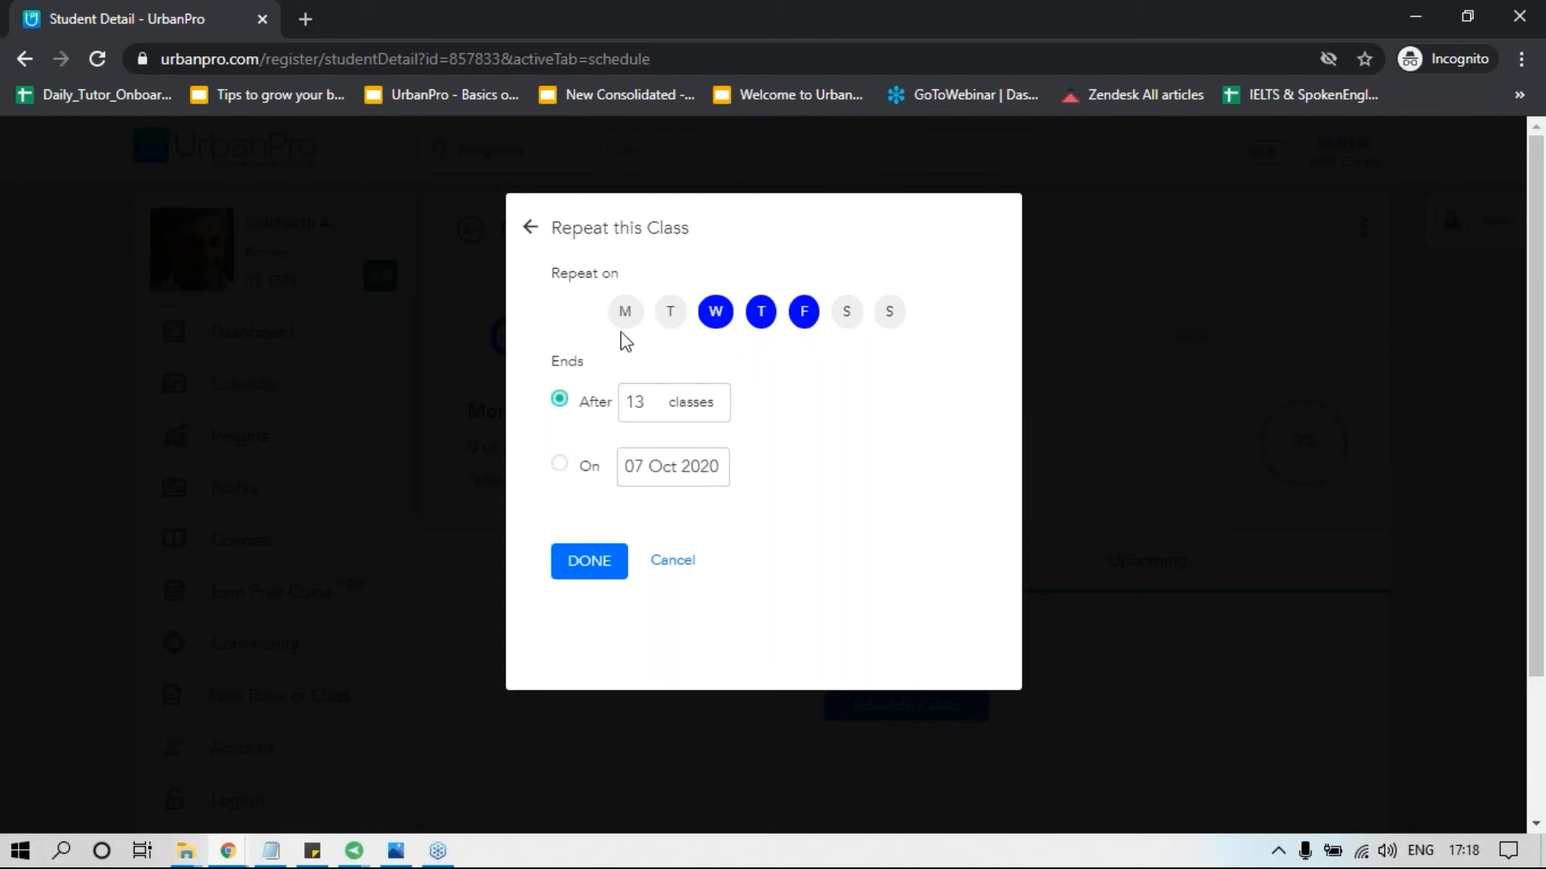
pyautogui.click(850, 324)
pyautogui.click(851, 325)
# Set the repeating class to end after 9 classes.
pyautogui.doubleClick(635, 402)
pyautogui.write('9')
pyautogui.click(643, 401)
# Make the recurrence end on a fixed date instead, 07 Nov 2020.
pyautogui.click(560, 465)
pyautogui.click(673, 467)
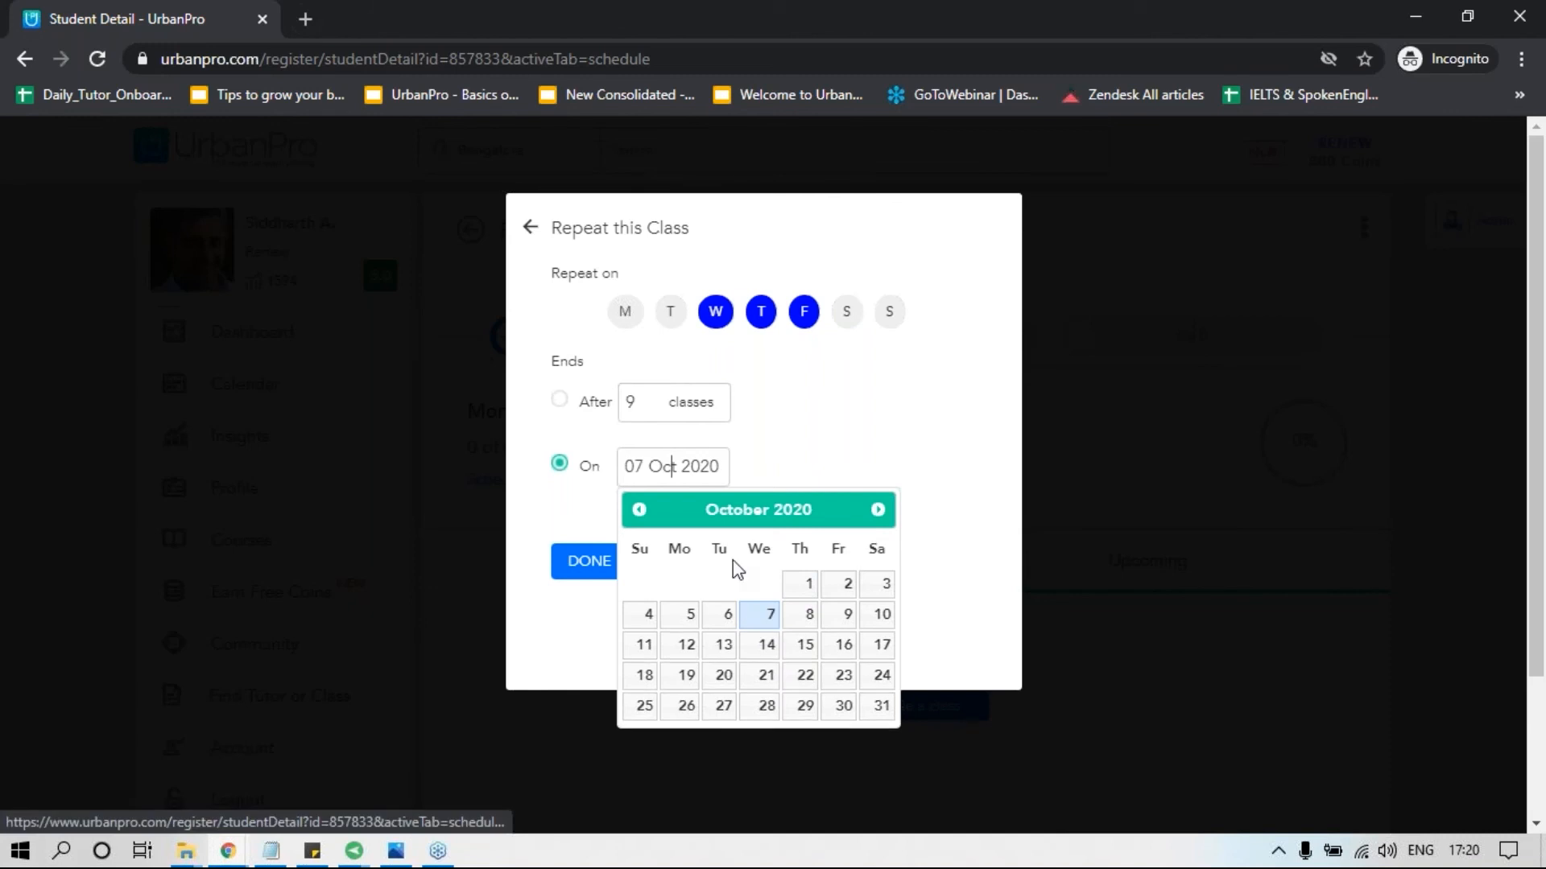
pyautogui.click(878, 511)
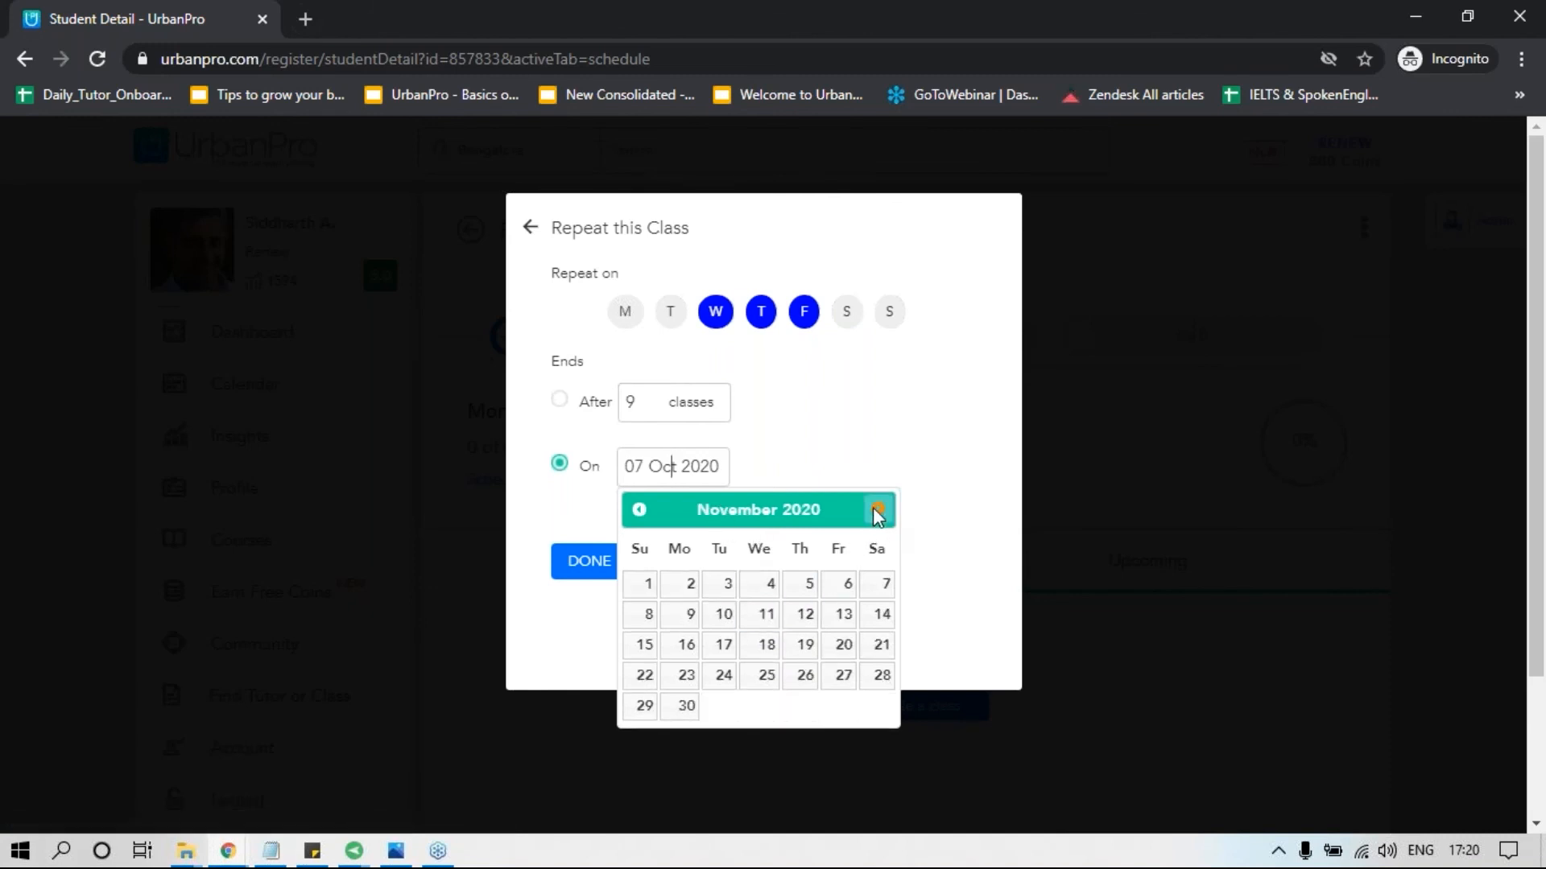
pyautogui.click(876, 587)
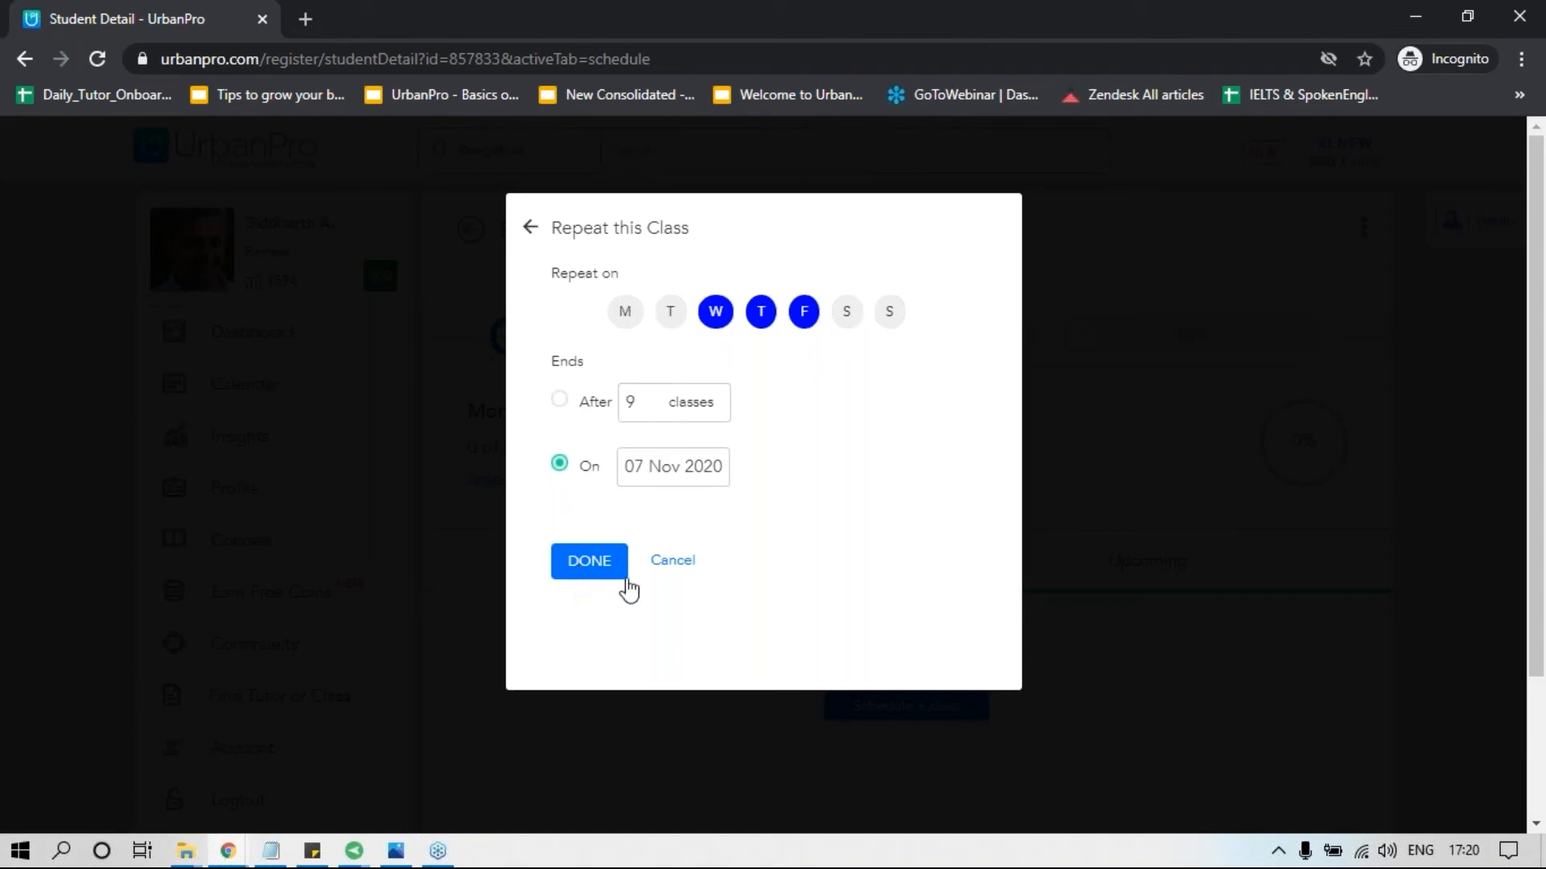
# Cancel the recurrence settings and set the class to Doesn't Repeat.
pyautogui.click(673, 562)
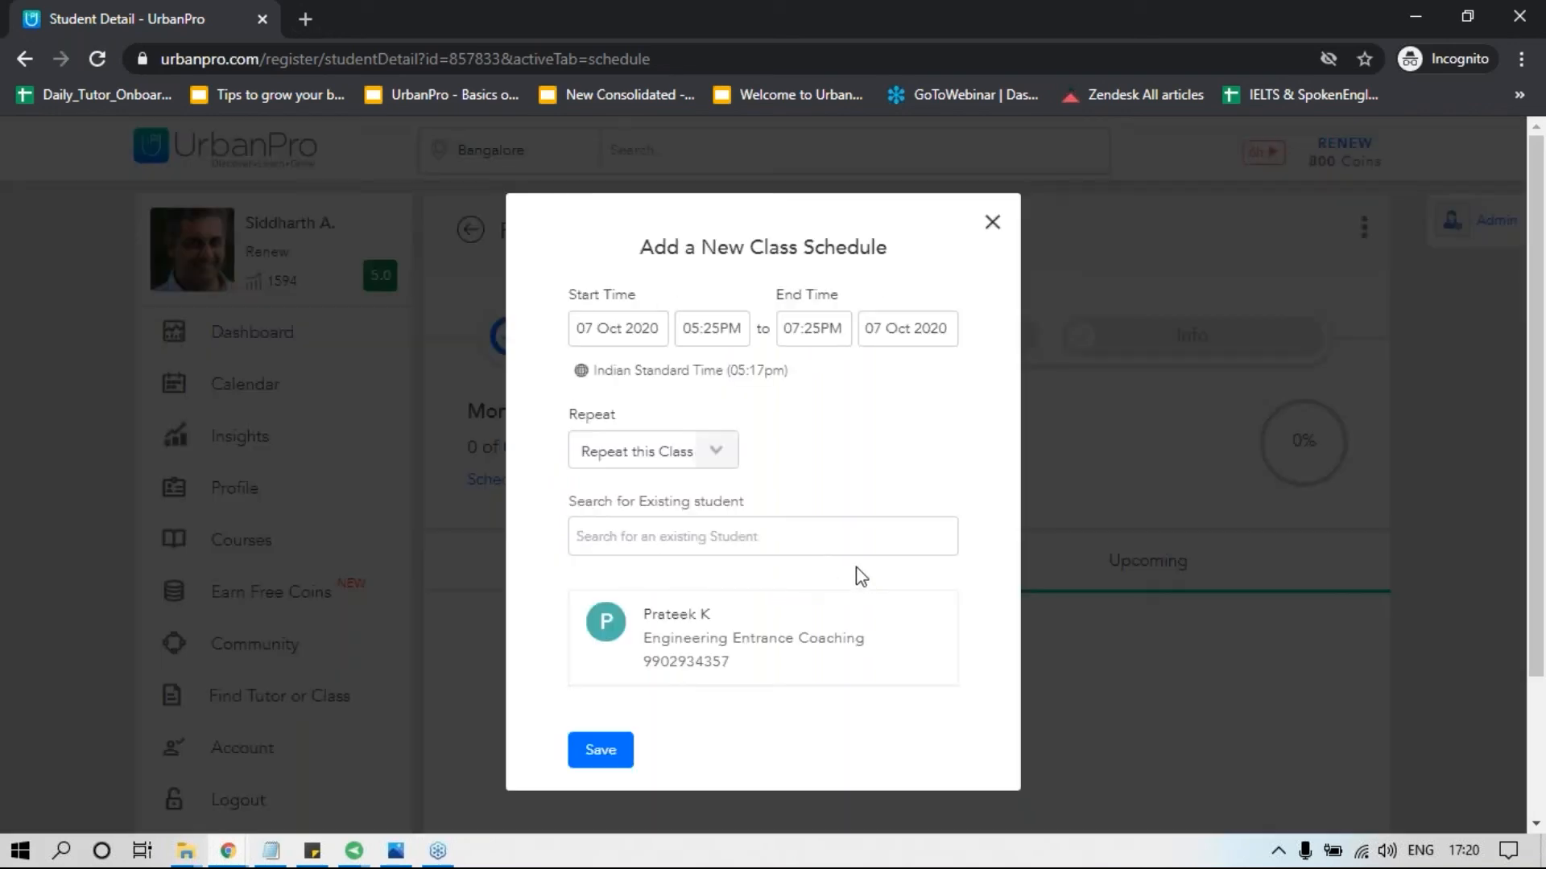
pyautogui.click(718, 458)
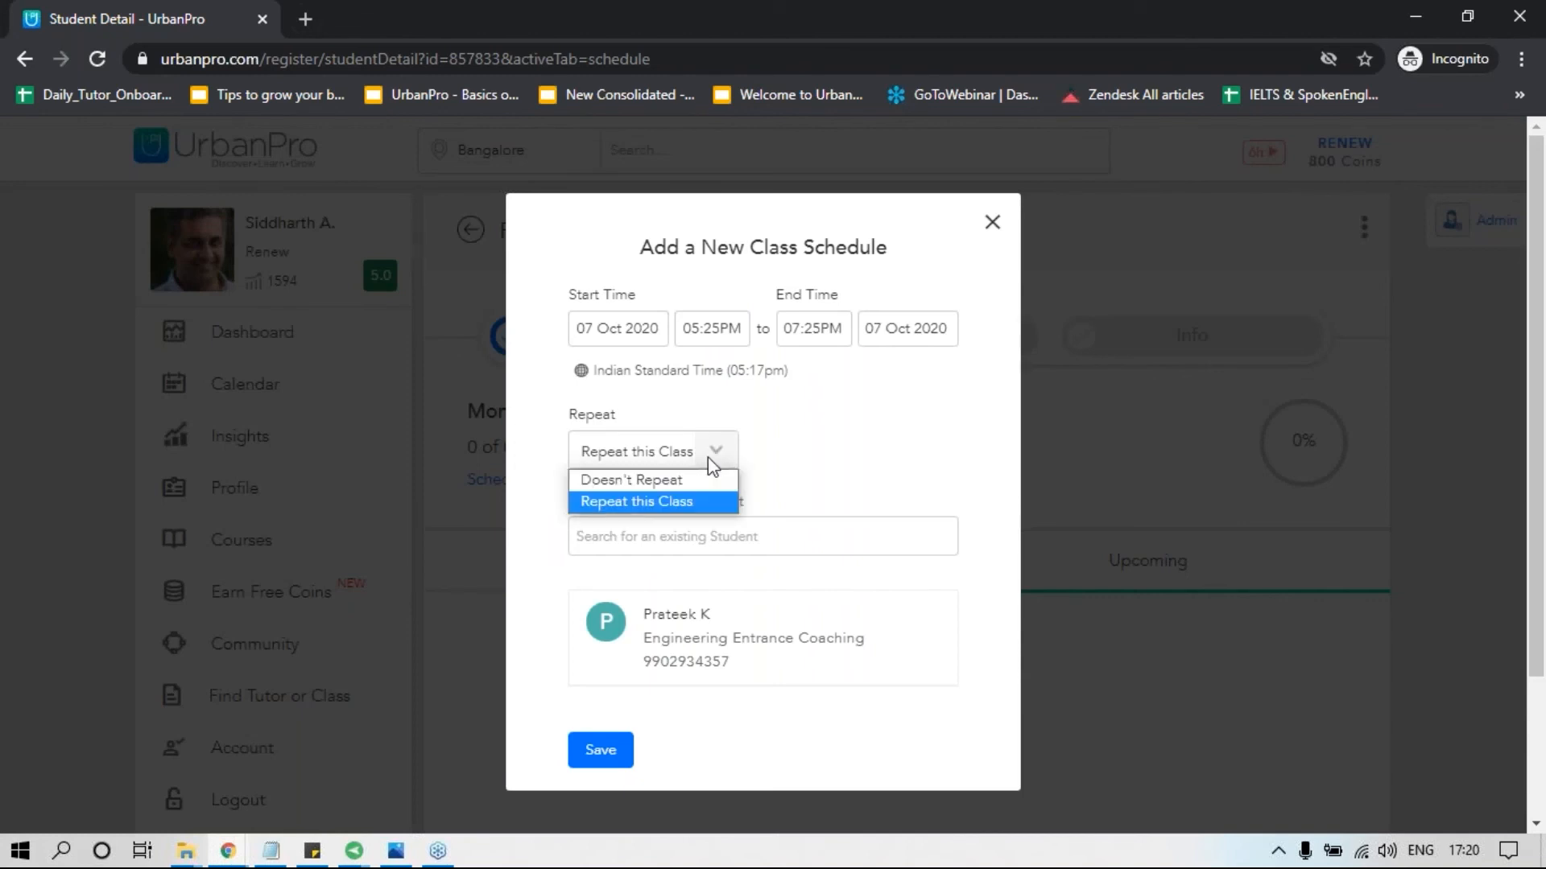
pyautogui.click(654, 479)
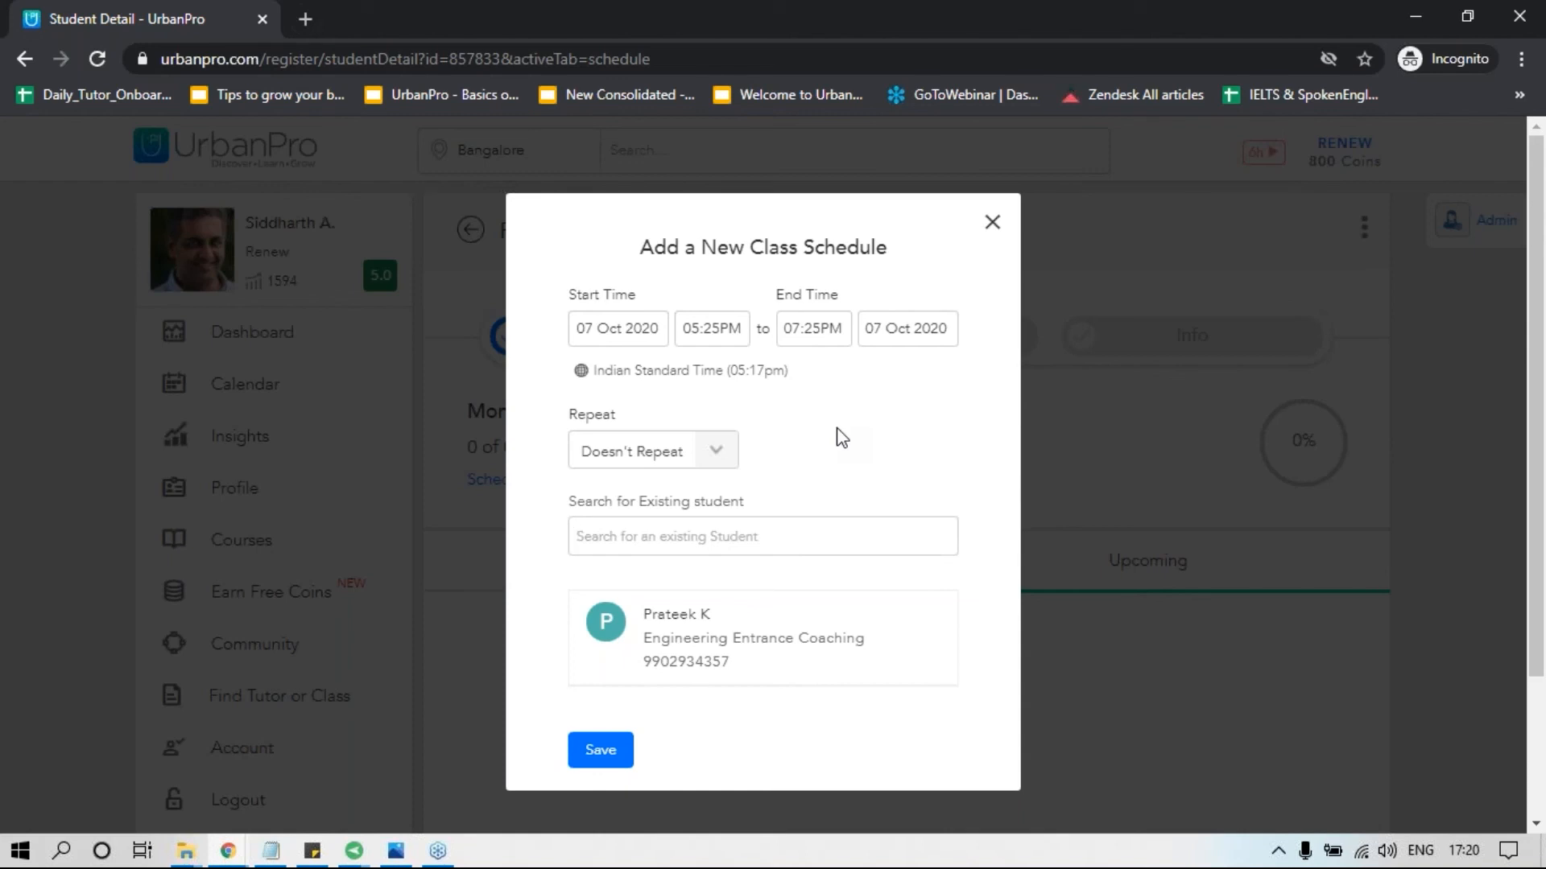
# Search by first name to add a second Engineering Entrance Coaching student, save the class schedule and close its summary.
pyautogui.write('amit')
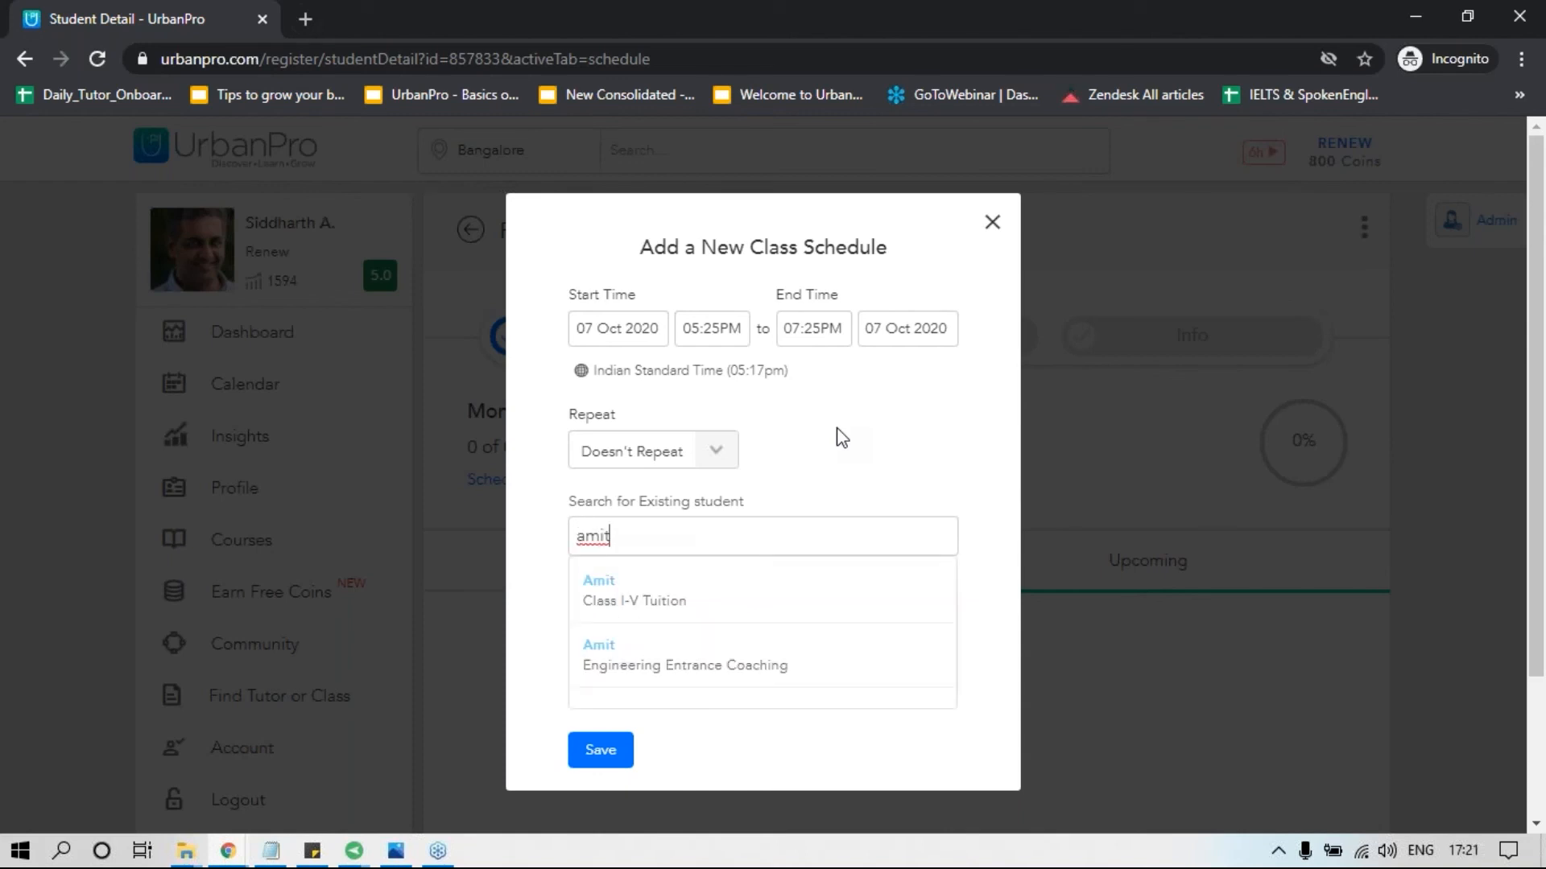
pyautogui.click(705, 667)
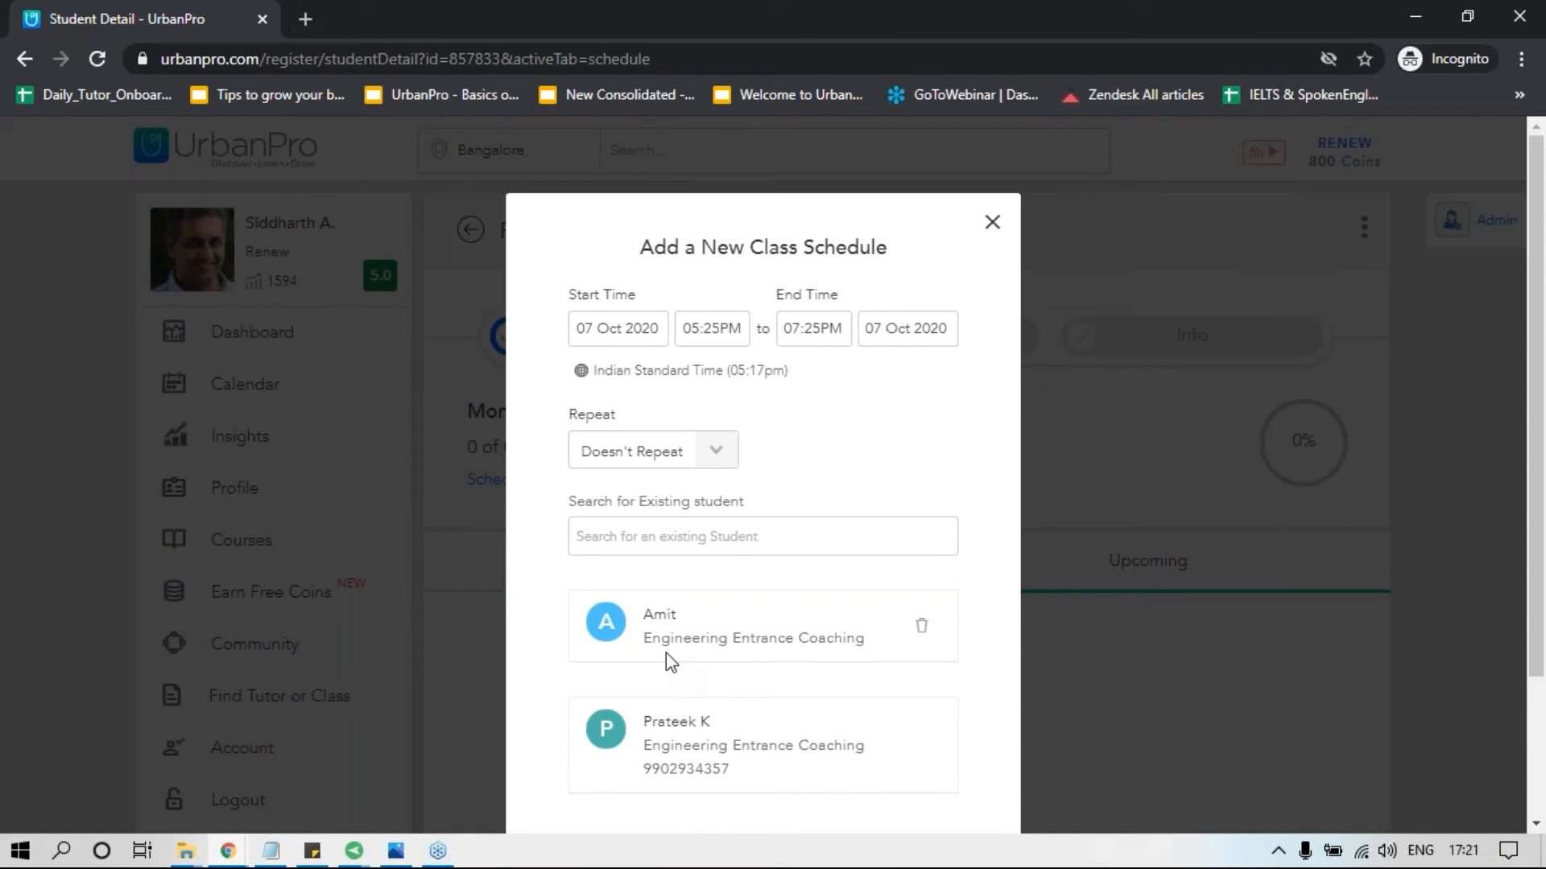
pyautogui.scroll(-2, 665, 653)
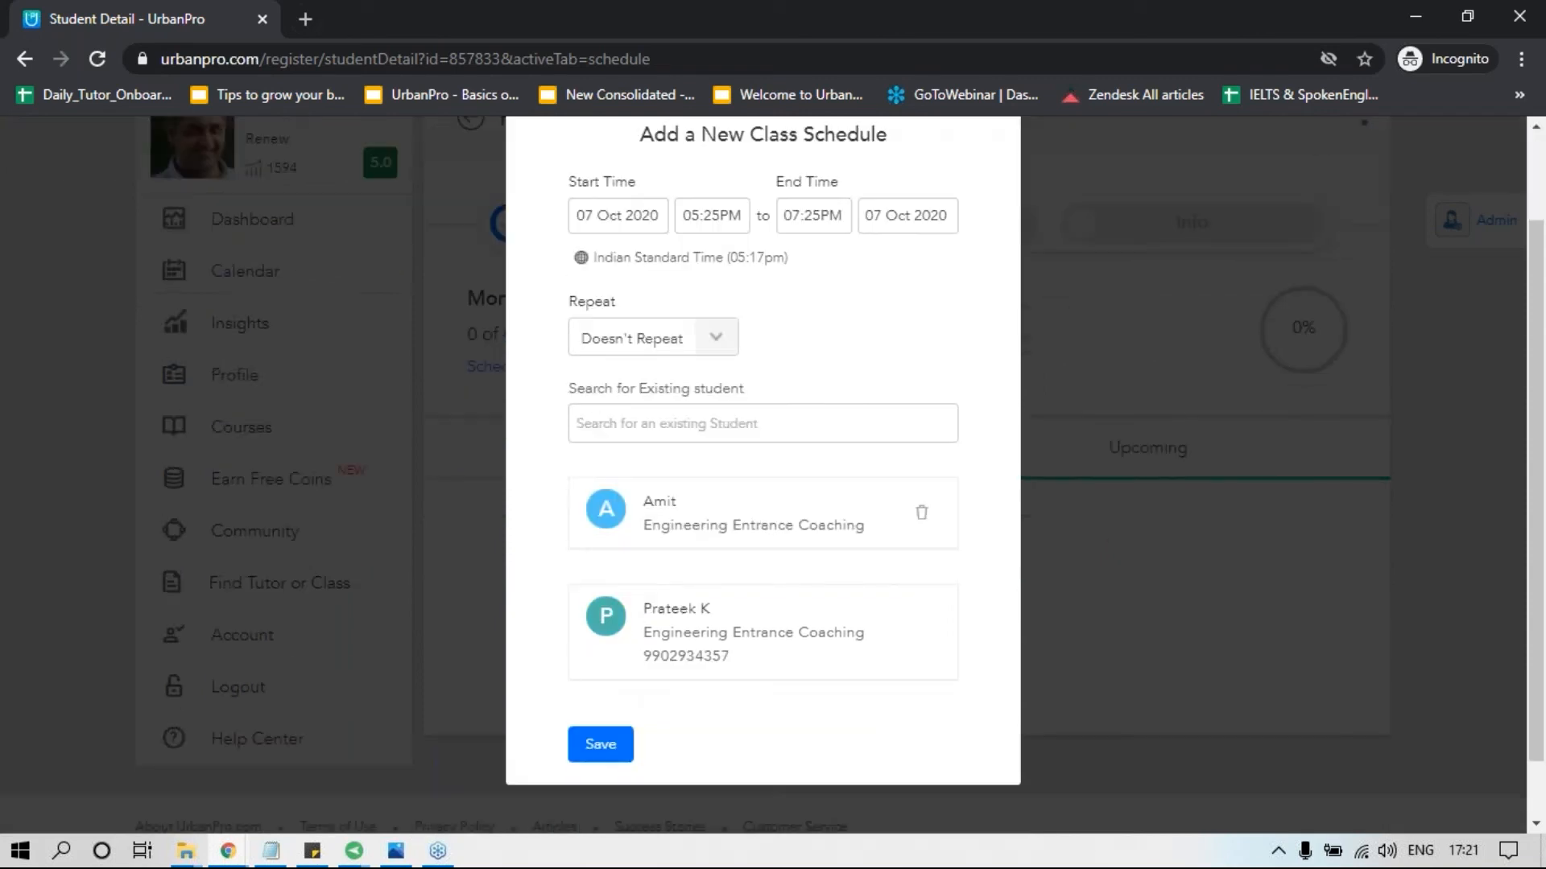
pyautogui.click(590, 755)
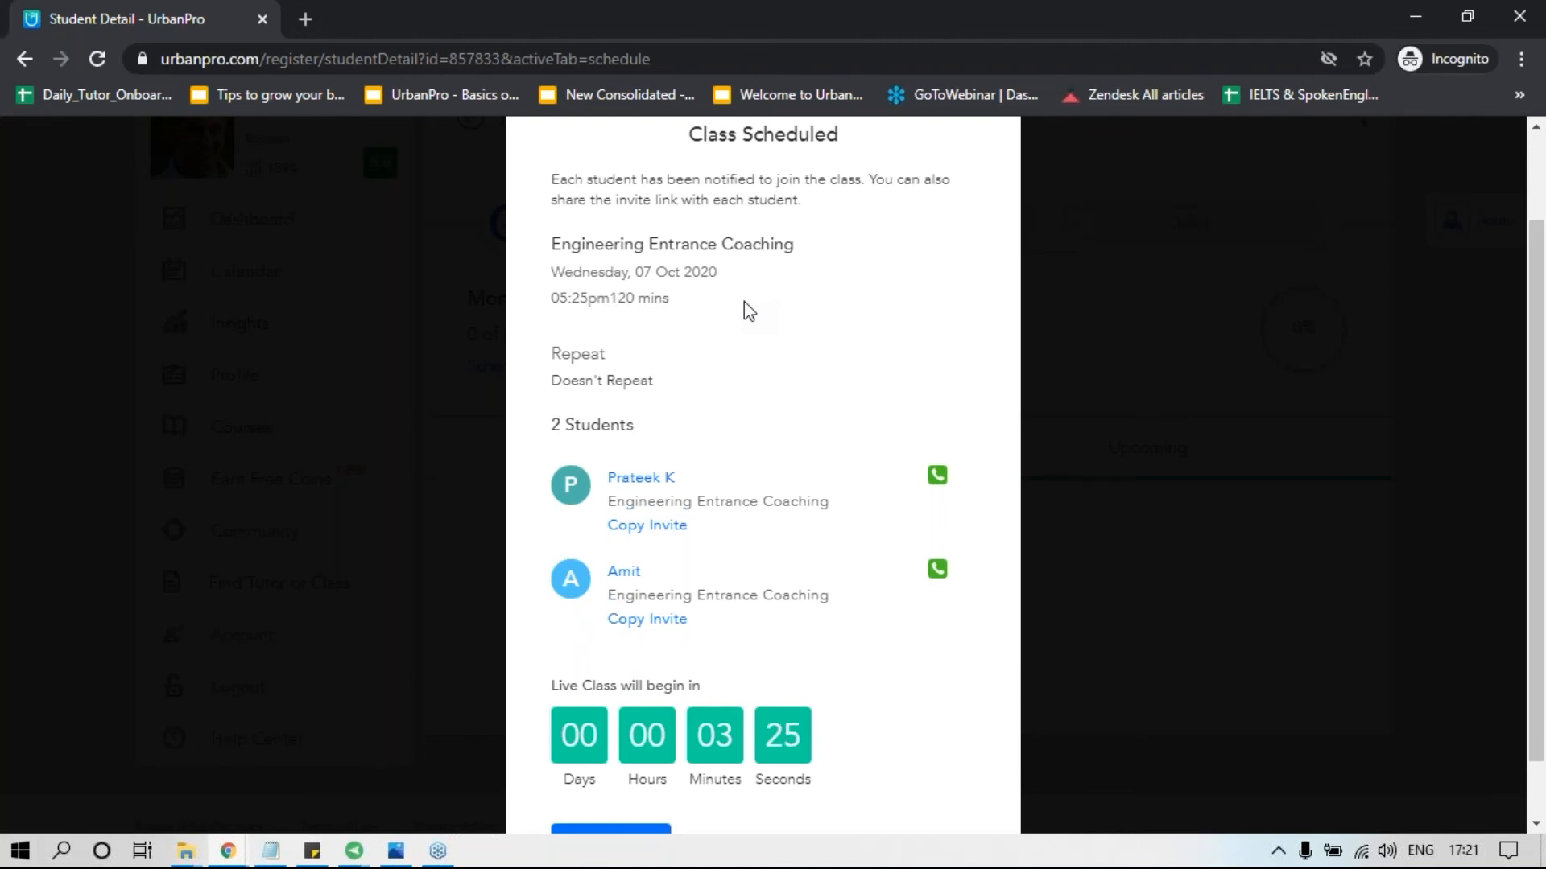
pyautogui.scroll(2, 992, 234)
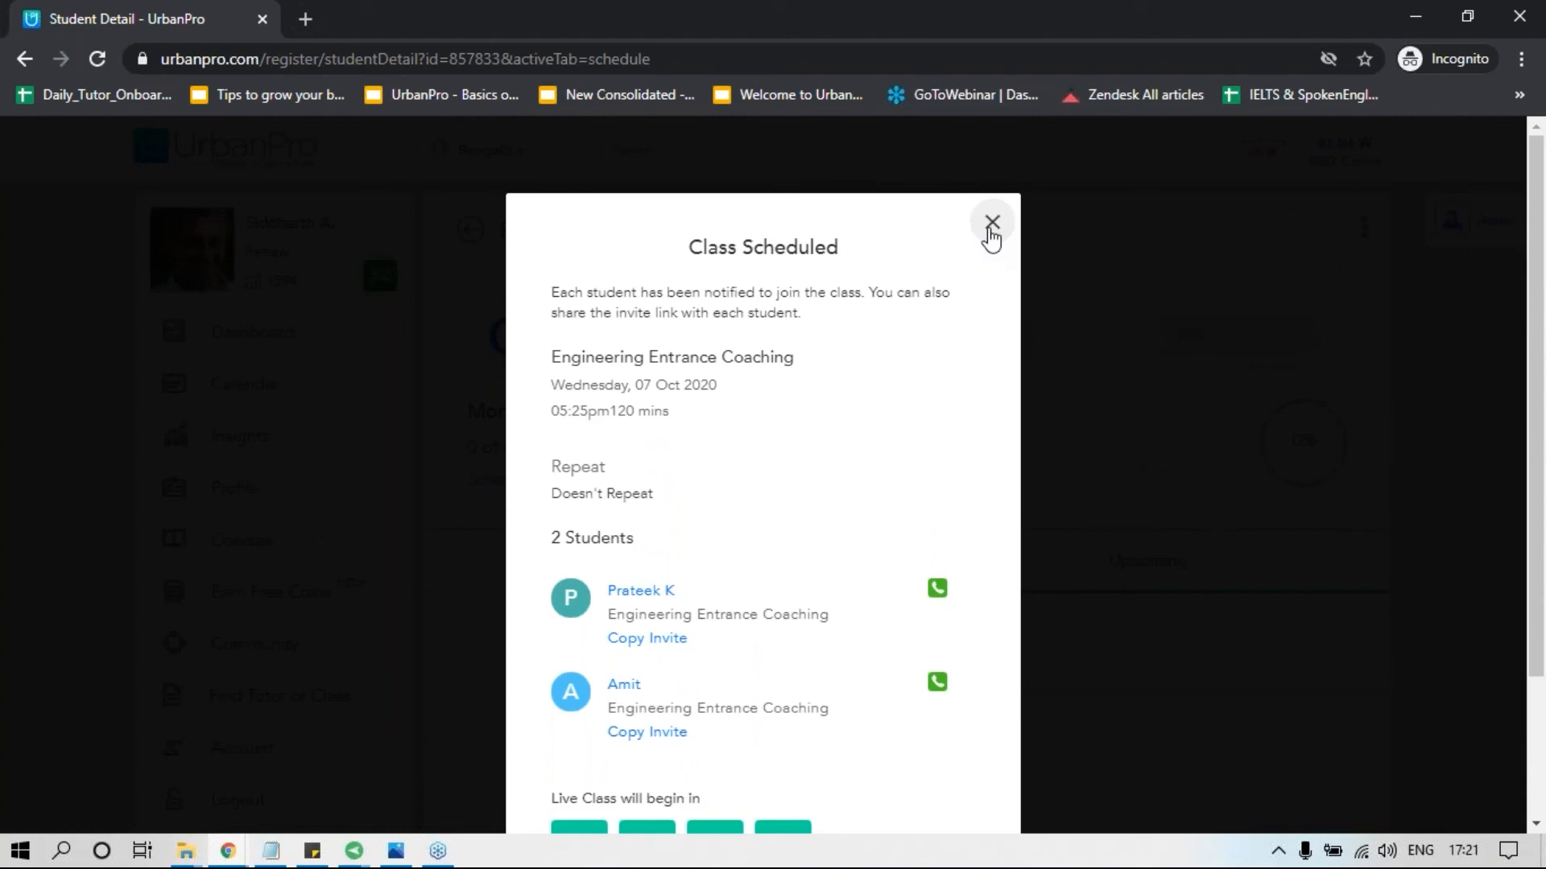
pyautogui.click(991, 224)
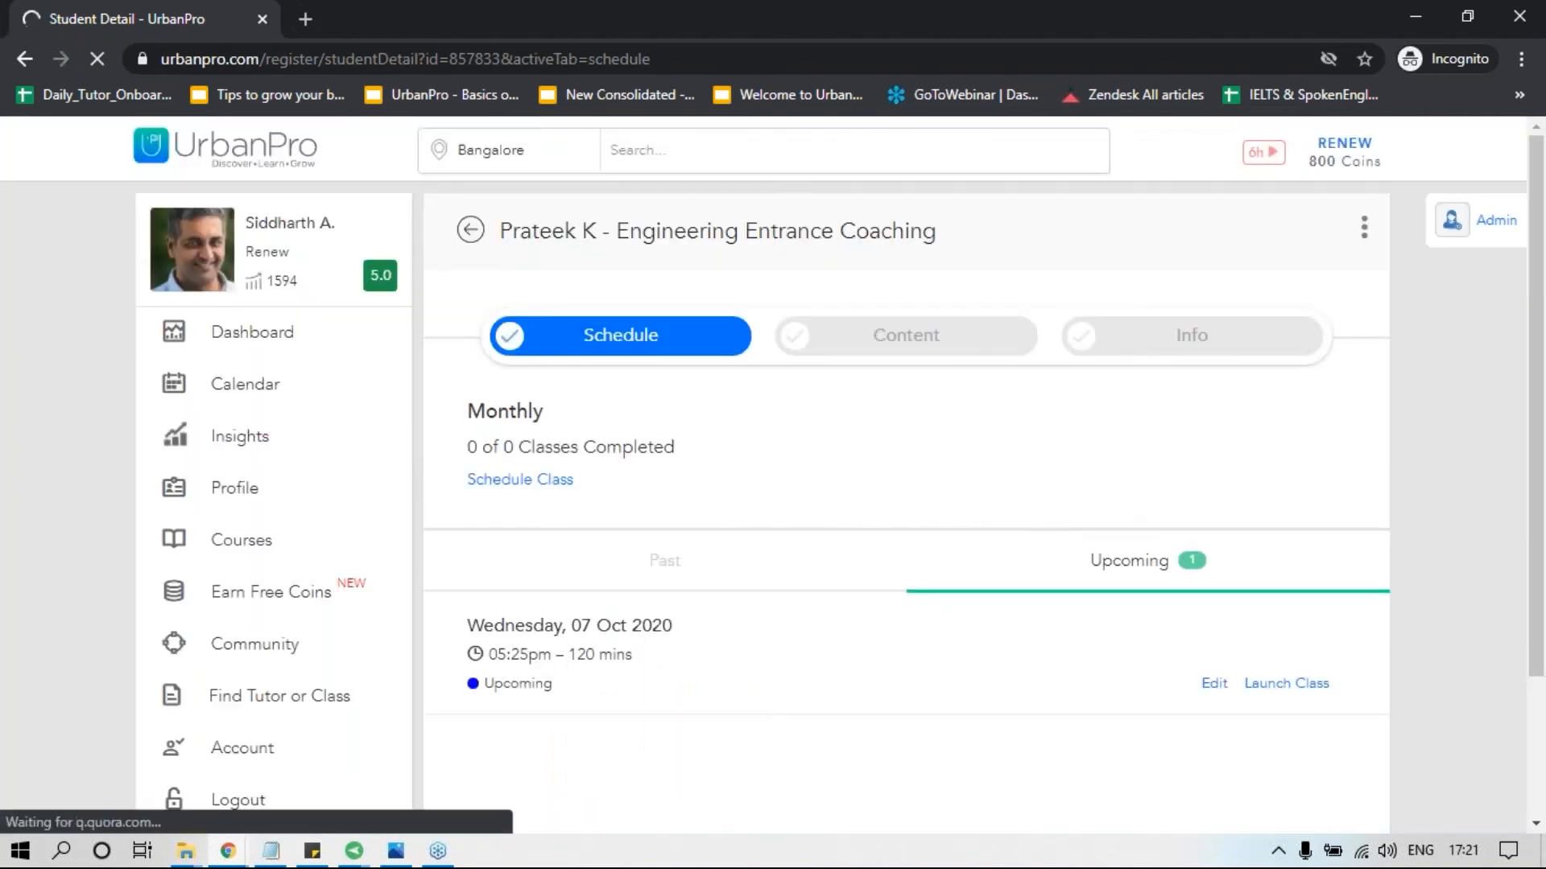
# Open the live class page for the upcoming 05:25pm class on 07 Oct 2020.
pyautogui.scroll(-2, 833, 615)
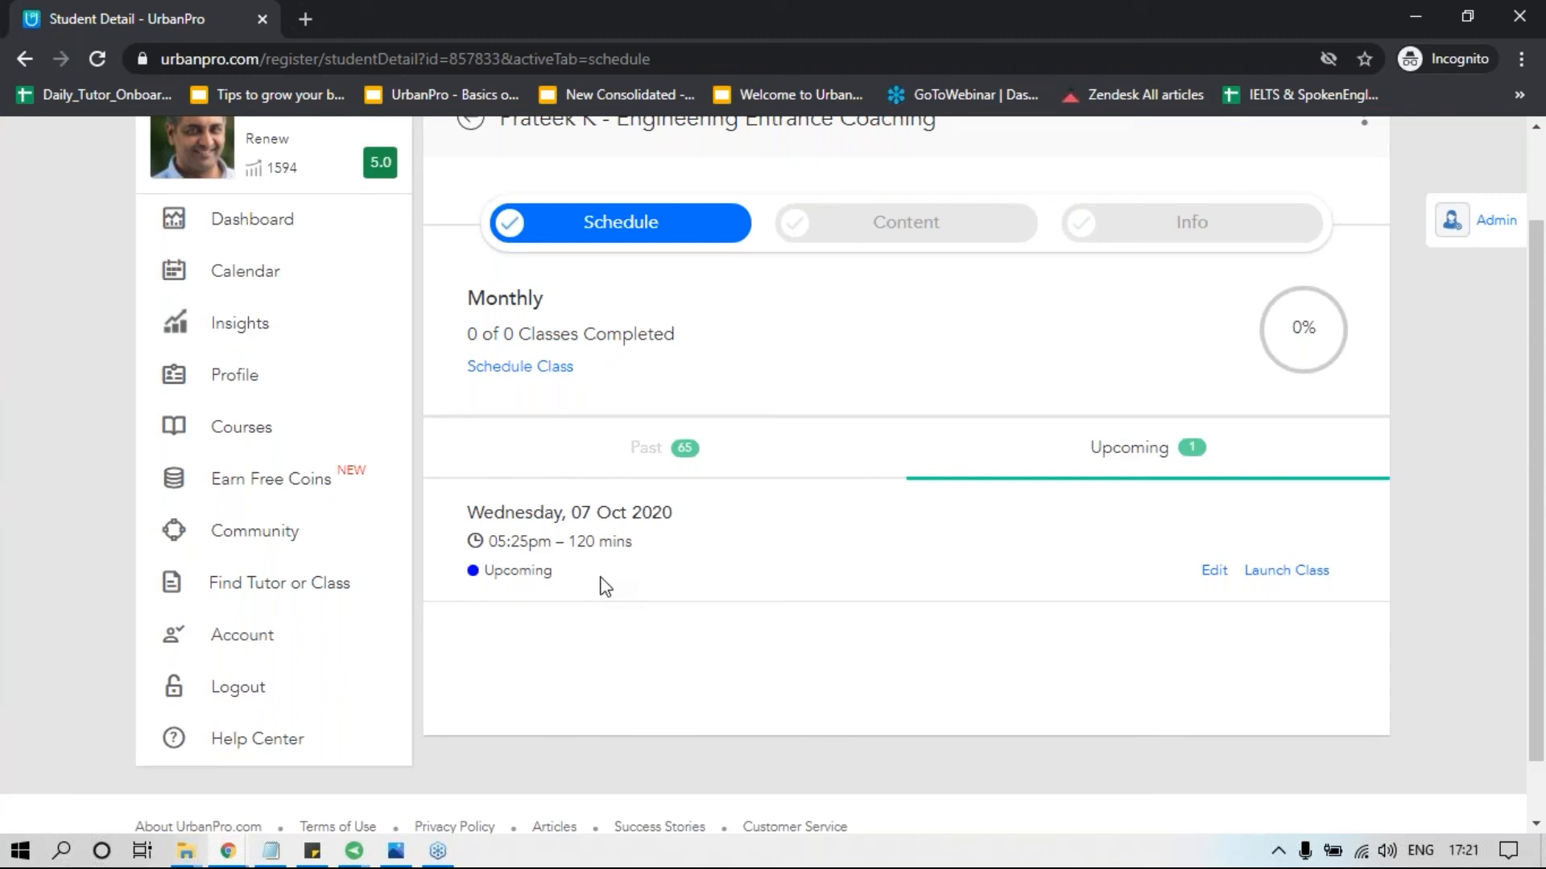
pyautogui.click(1283, 572)
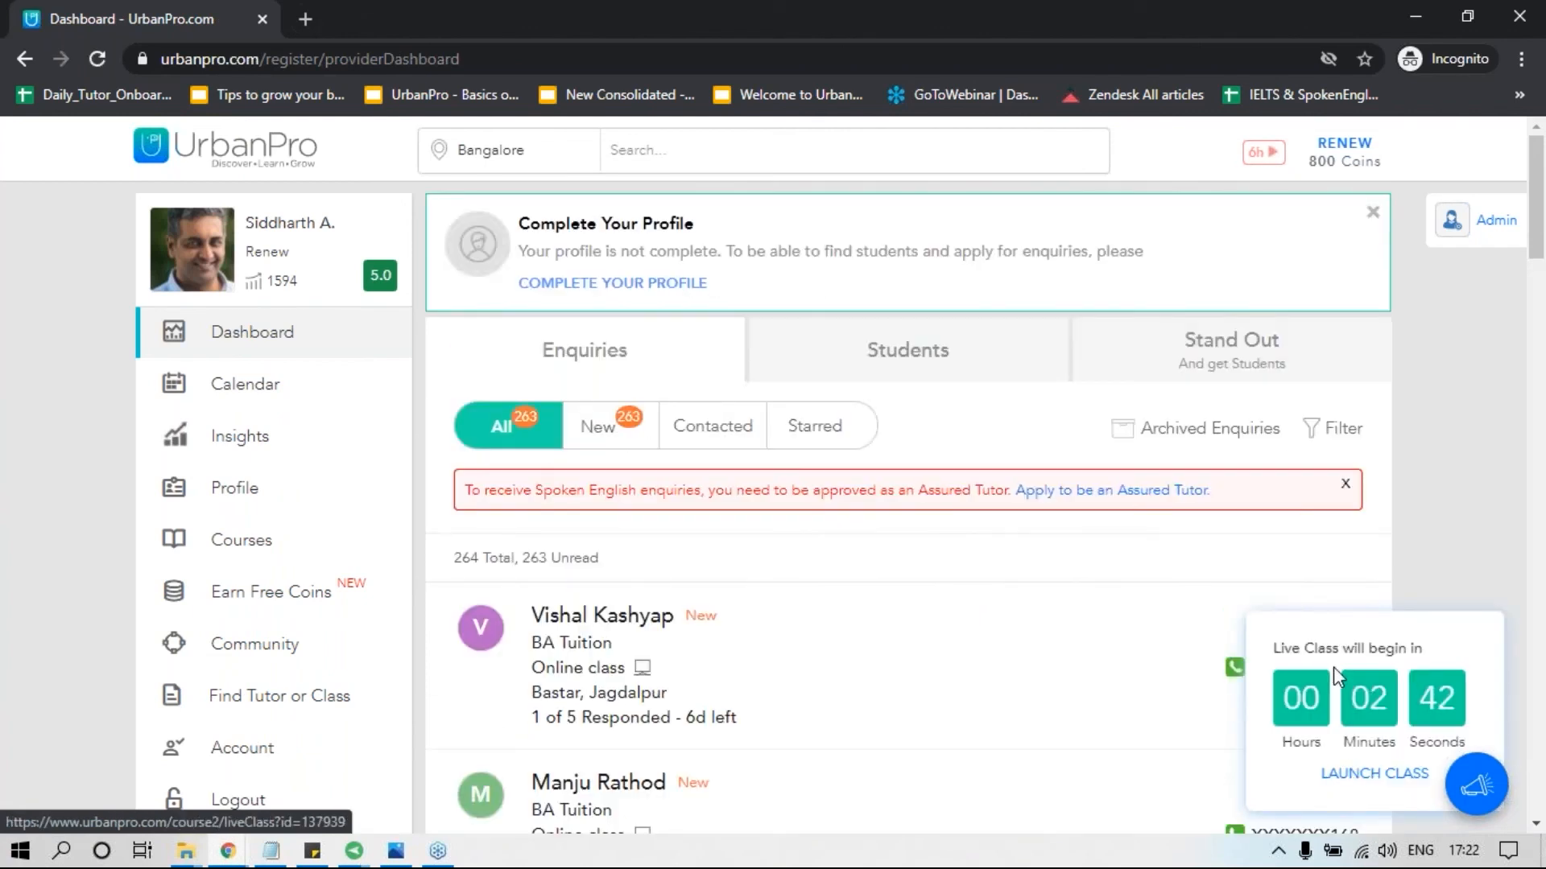
pyautogui.click(1374, 774)
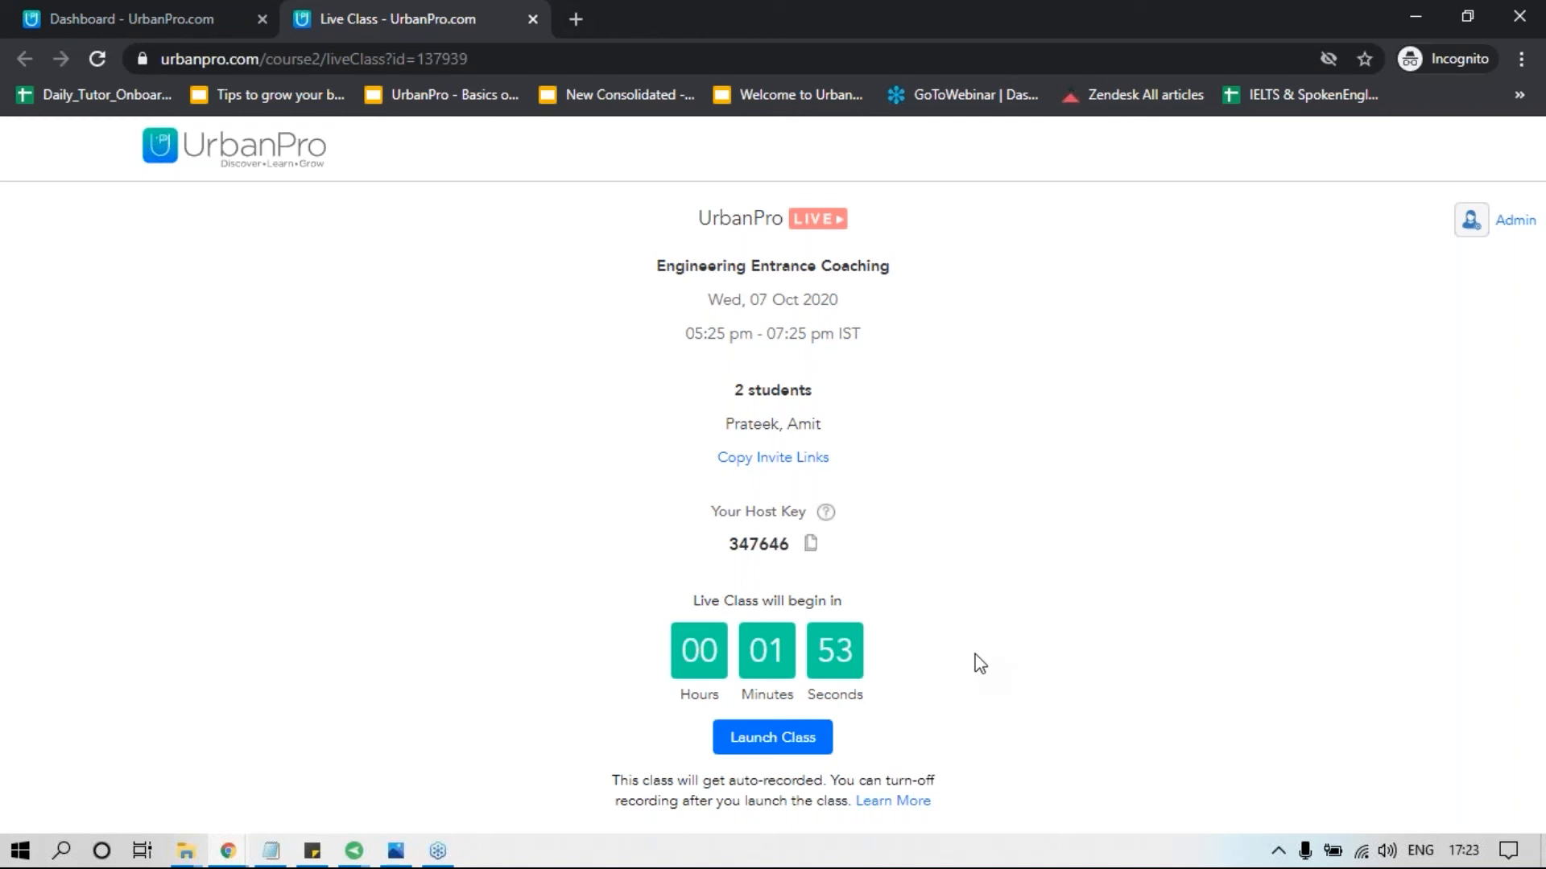
# Show the individual invite links for the students and check the second student's phone number.
pyautogui.click(747, 460)
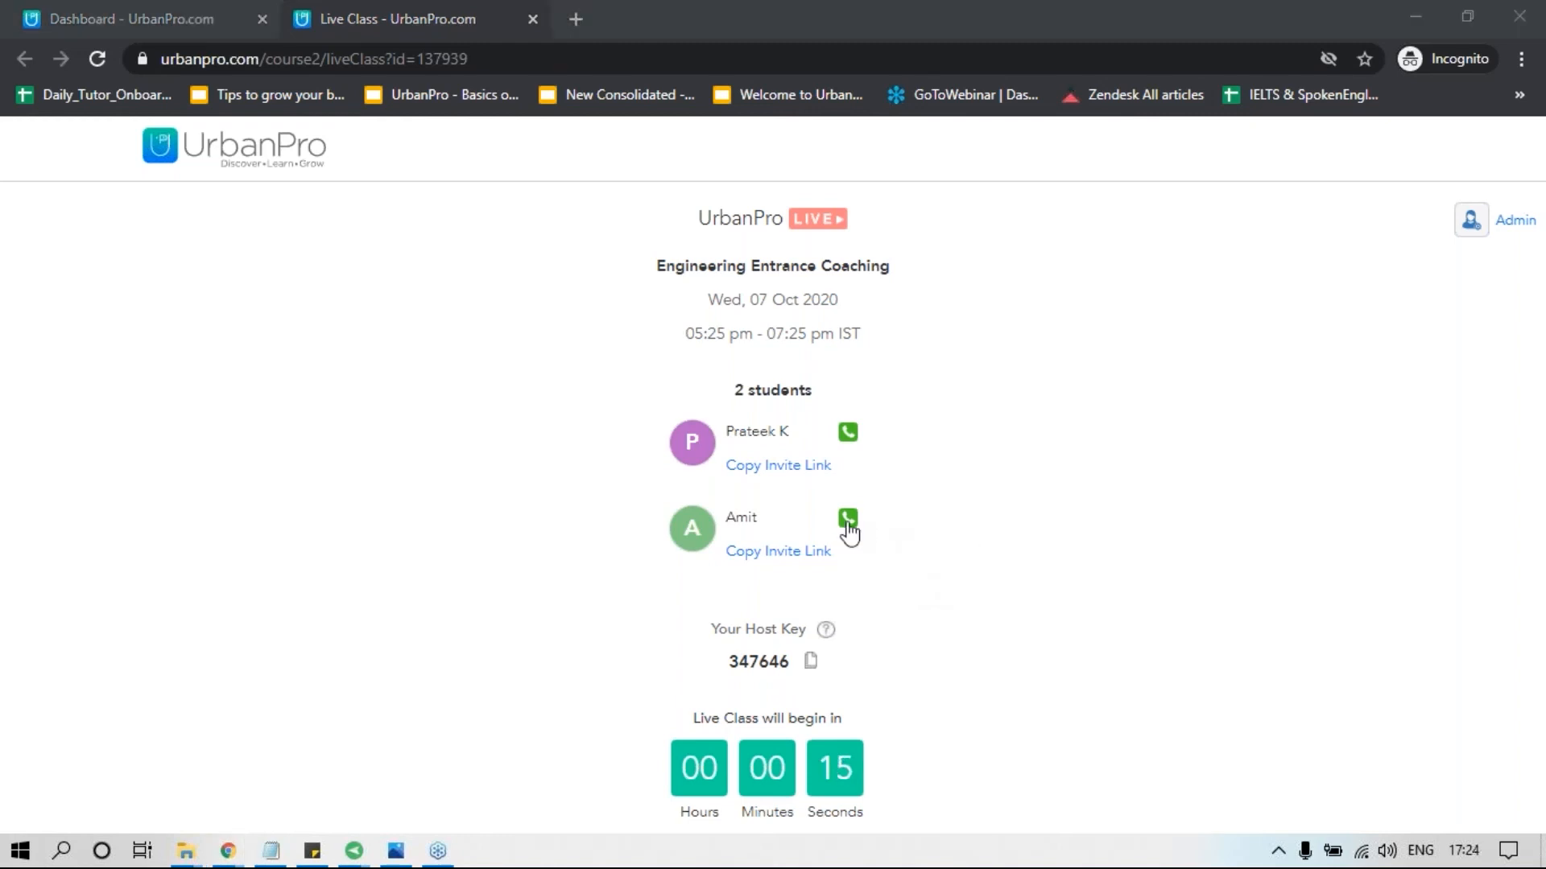
pyautogui.click(848, 522)
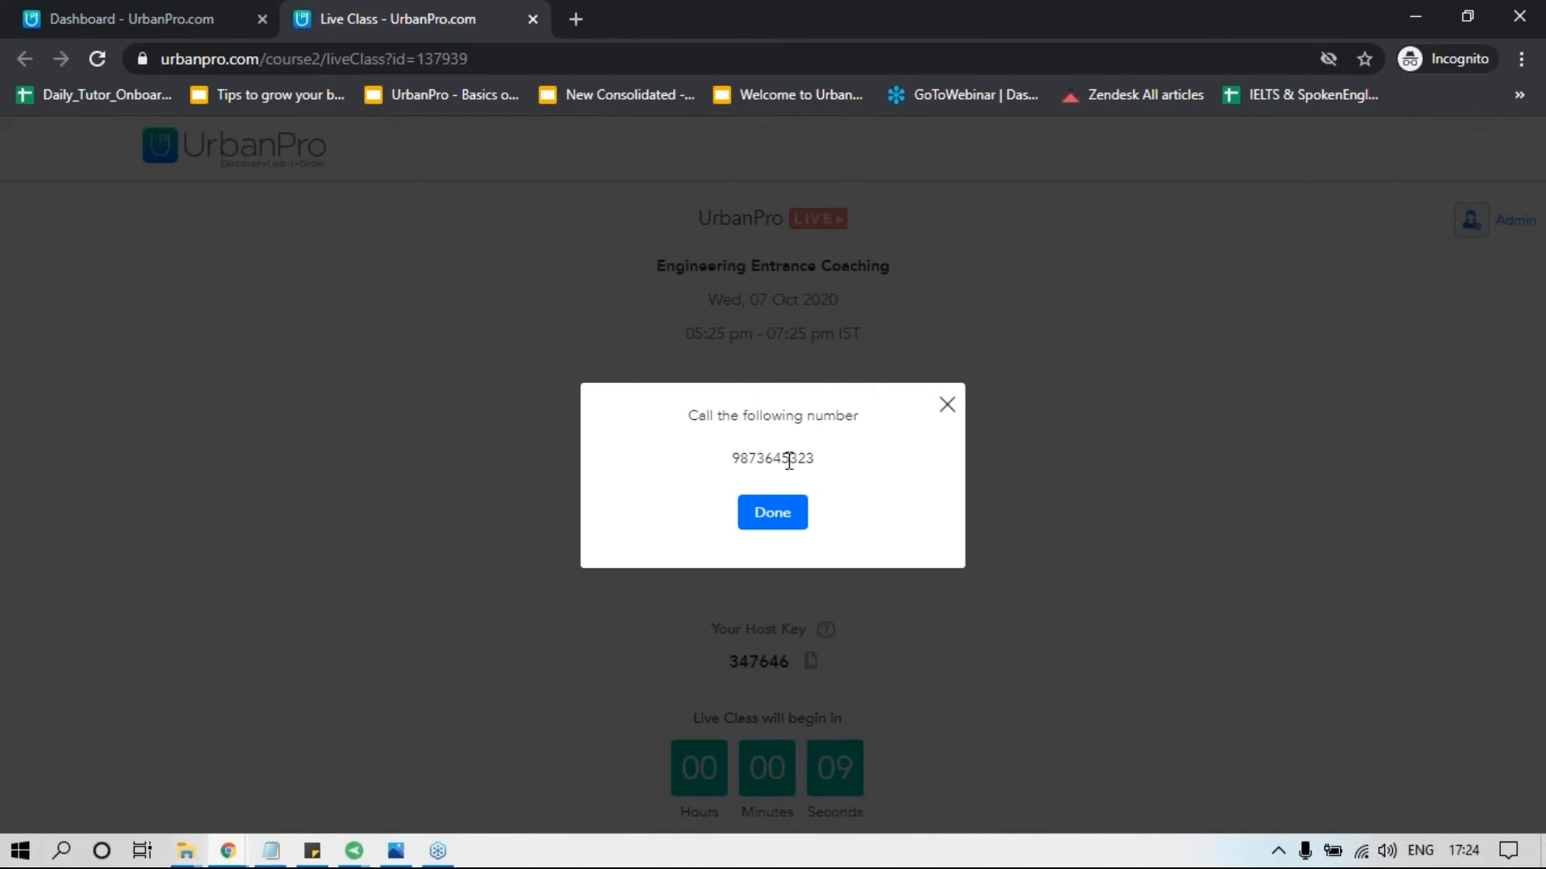
pyautogui.click(769, 531)
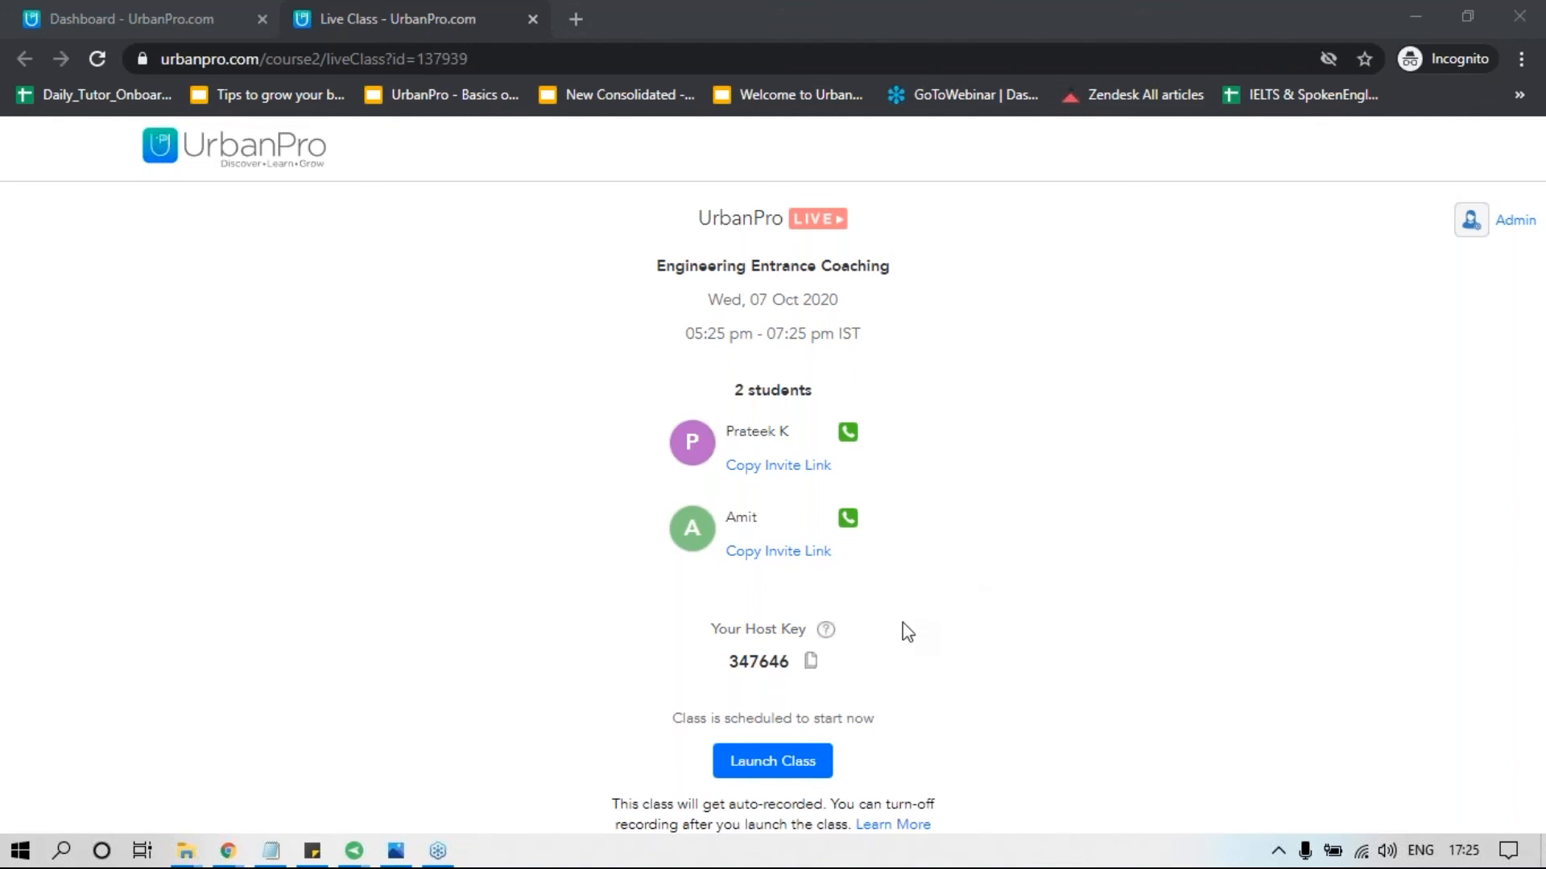
# Copy the host key of the live class.
pyautogui.moveTo(725, 661); pyautogui.dragTo(964, 648)
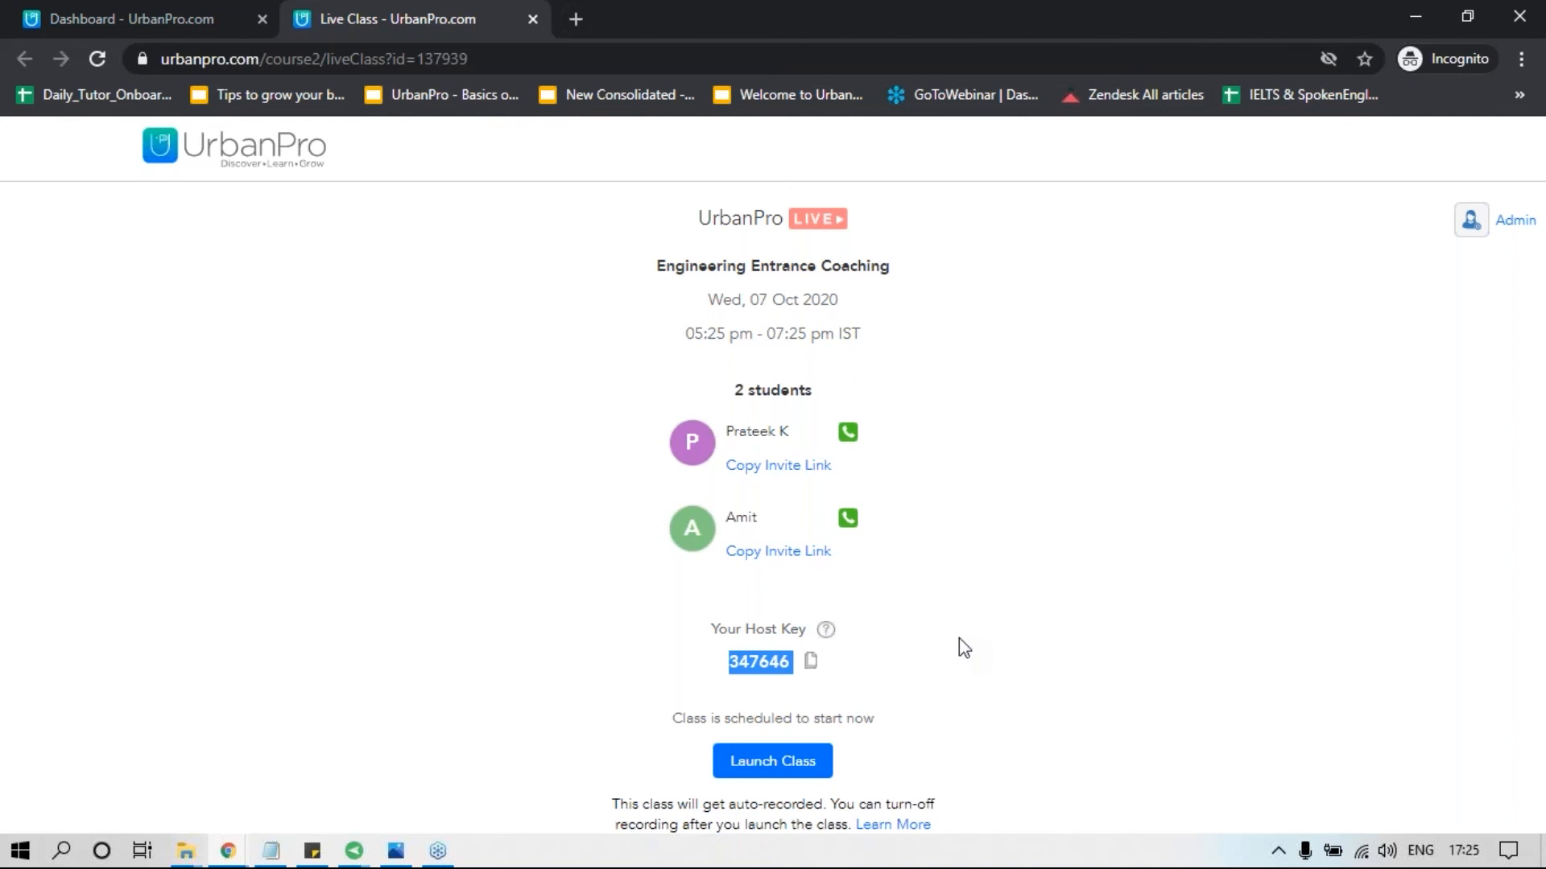
pyautogui.click(810, 660)
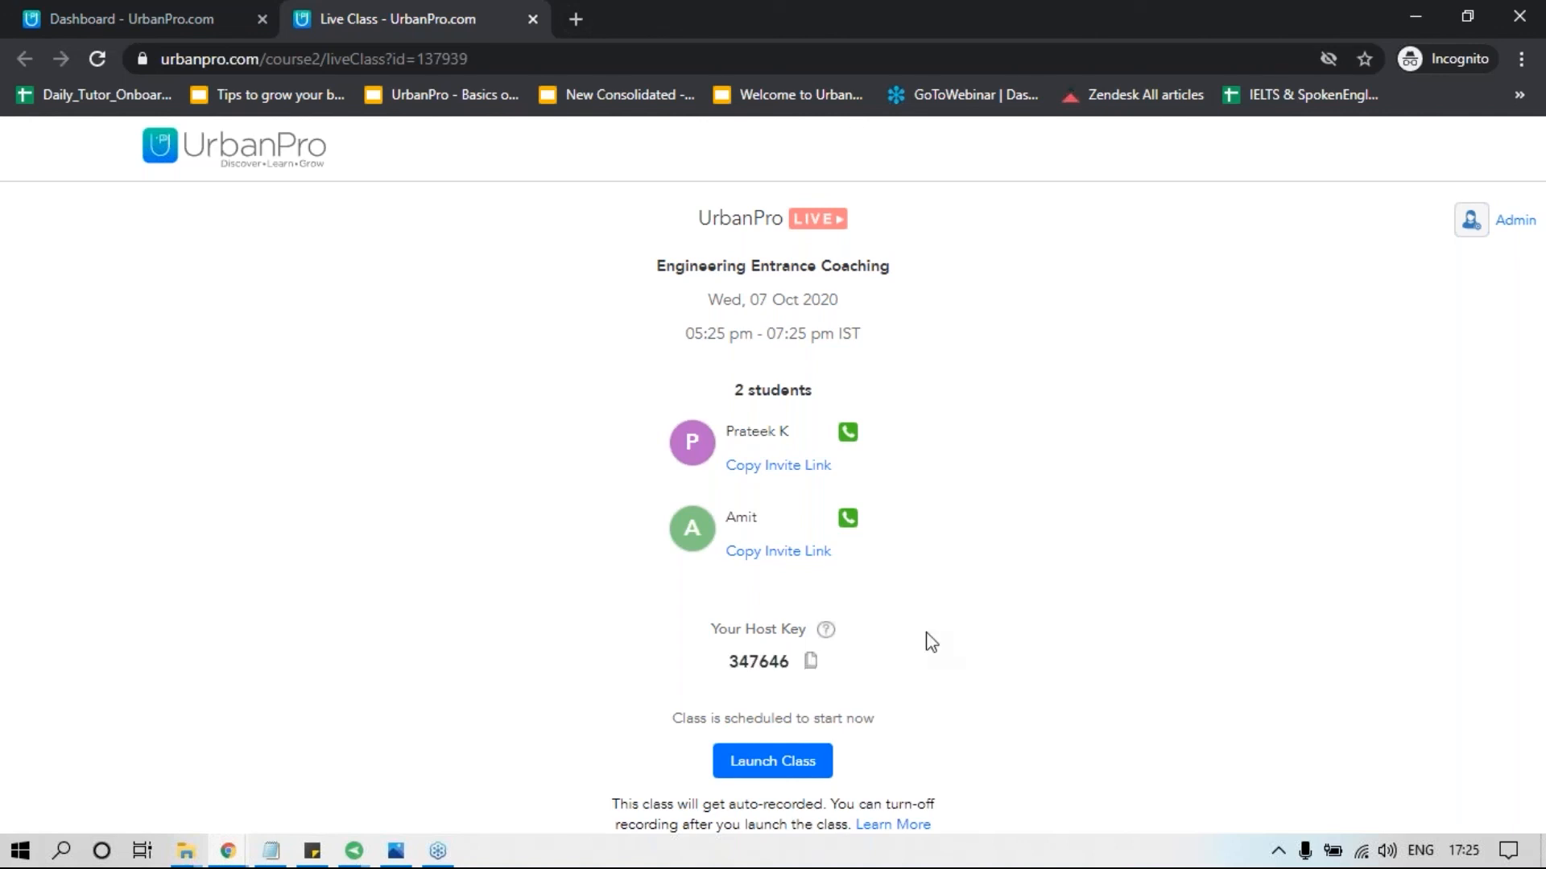
# Launch the class in Zoom Meetings and join it with computer audio.
pyautogui.click(797, 765)
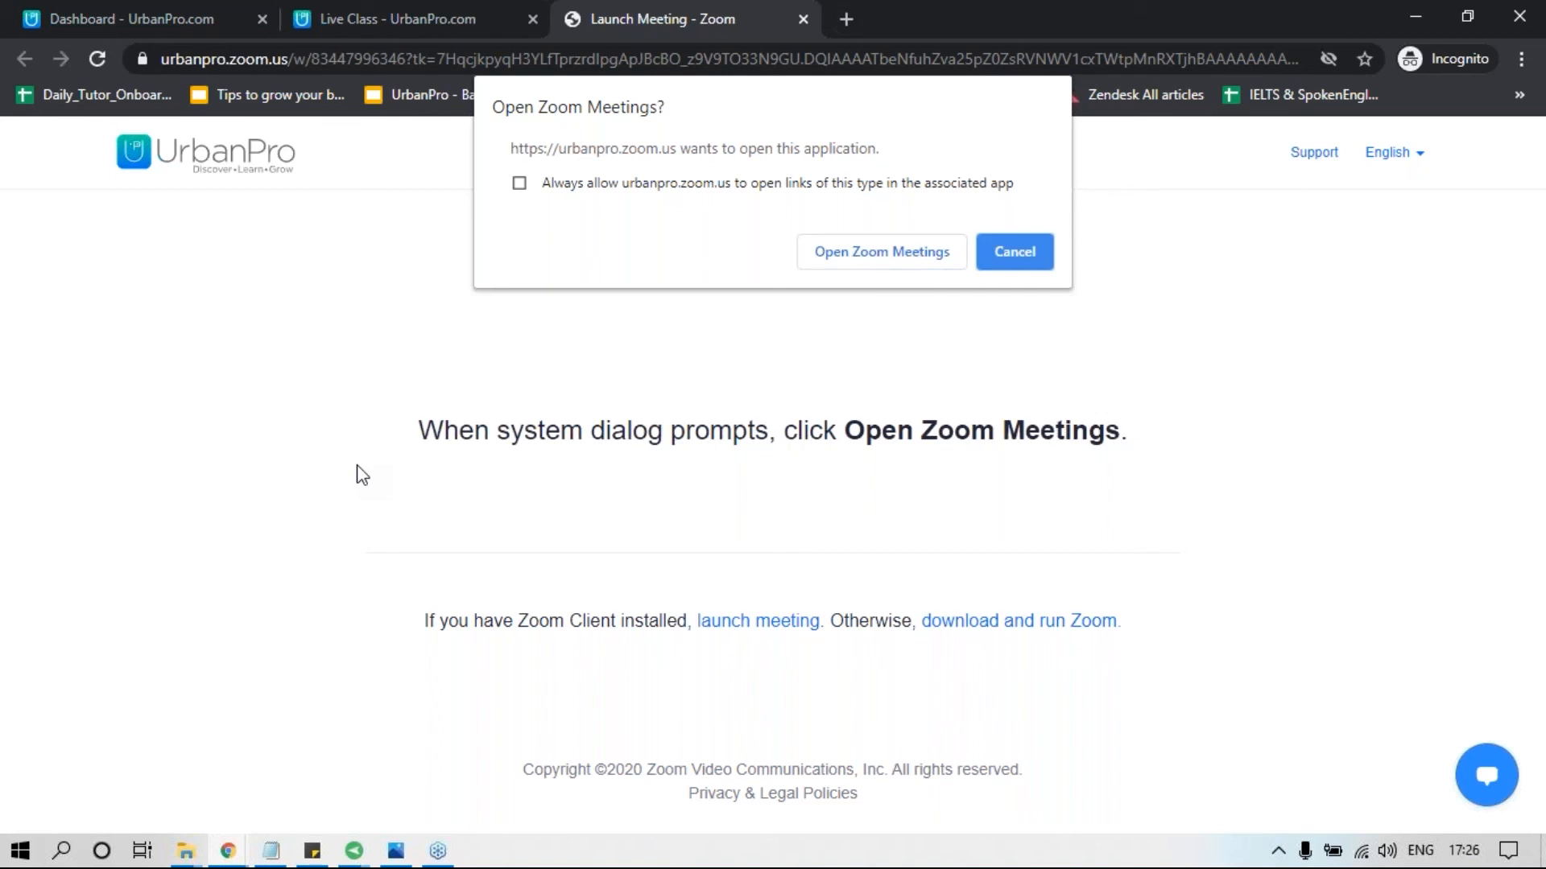
pyautogui.click(857, 253)
pyautogui.click(1021, 671)
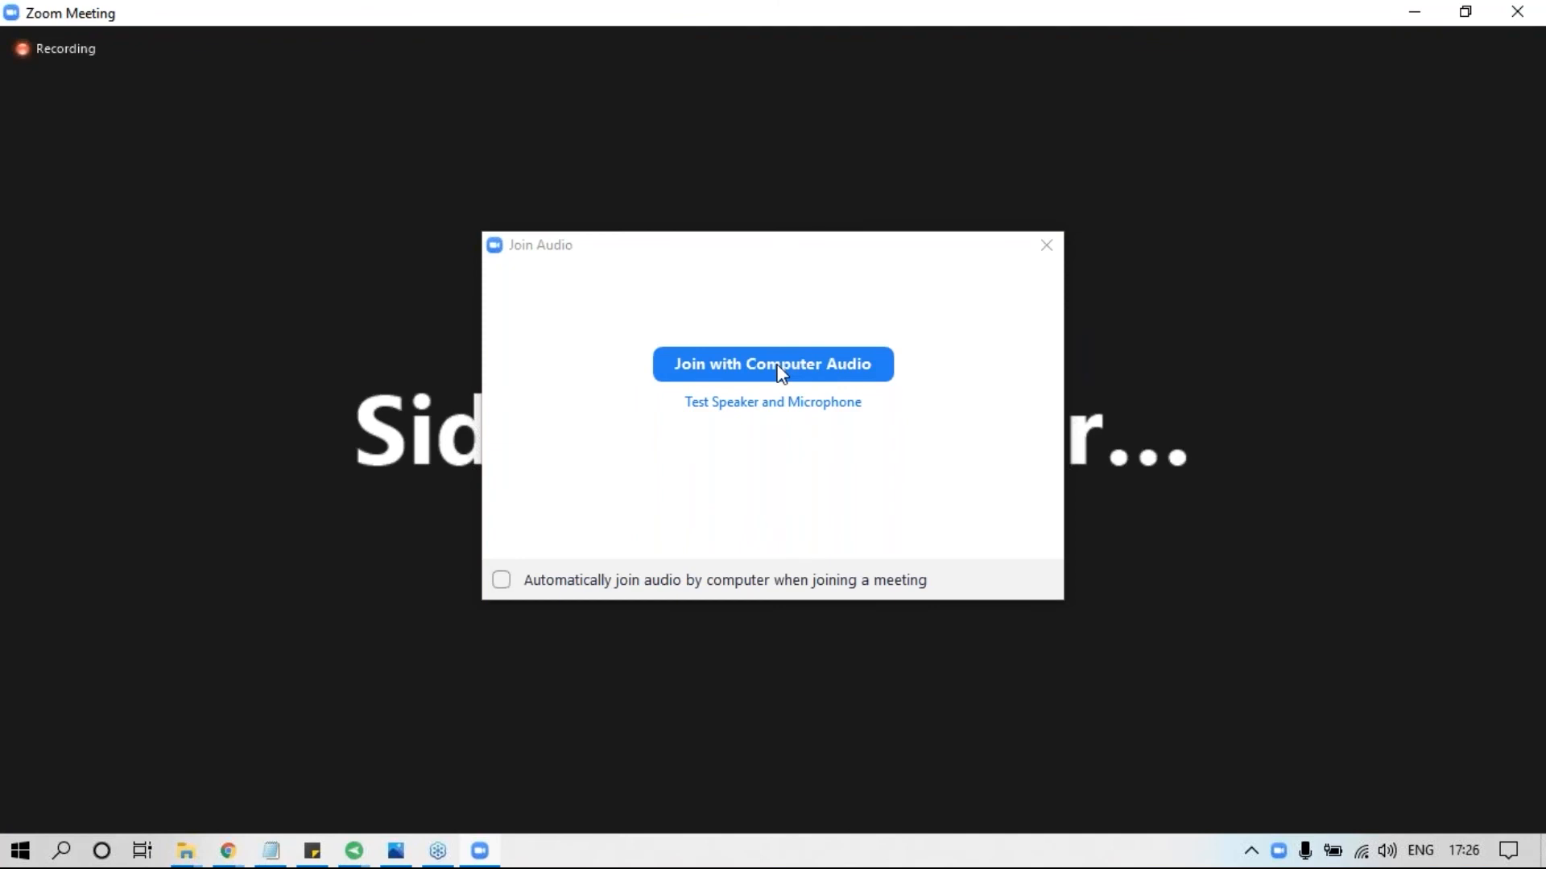
pyautogui.click(779, 372)
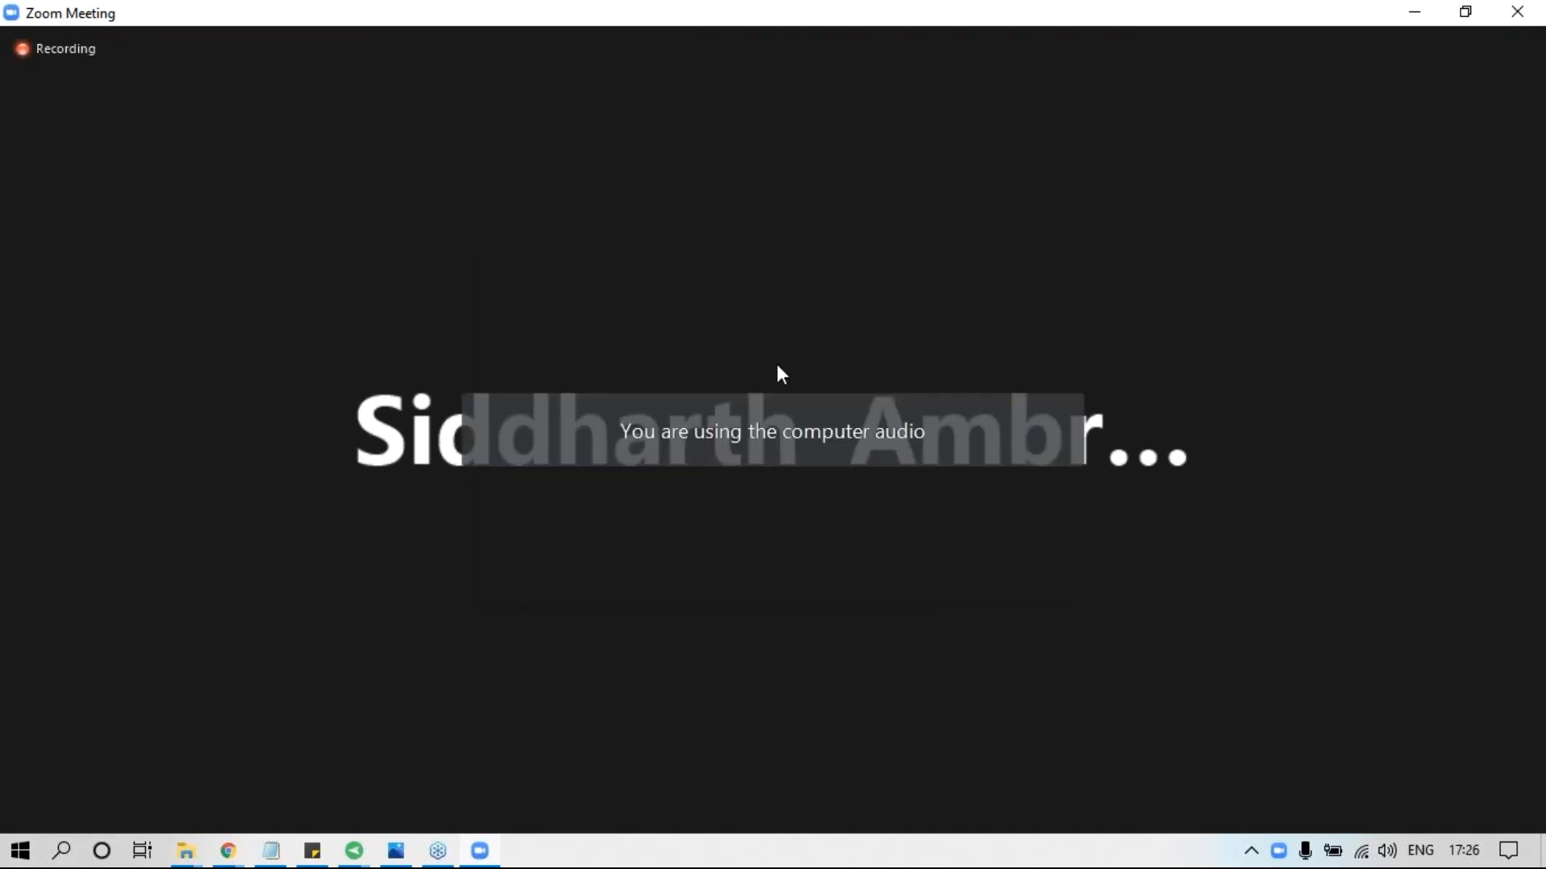
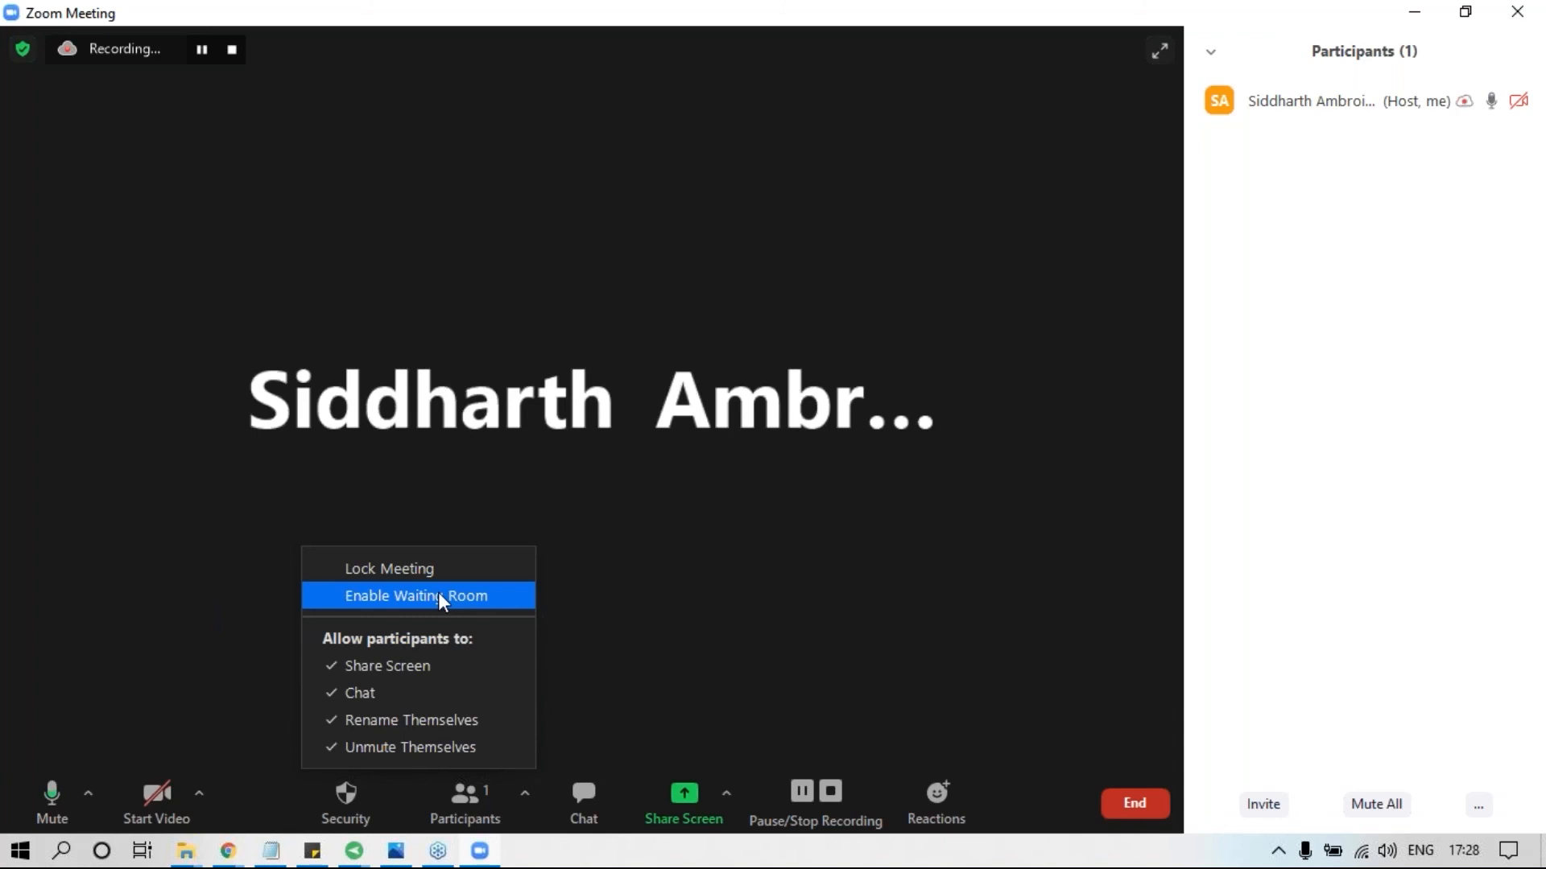
# Enable the waiting room in the meeting's security settings and review the permissions given to participants.
pyautogui.click(440, 598)
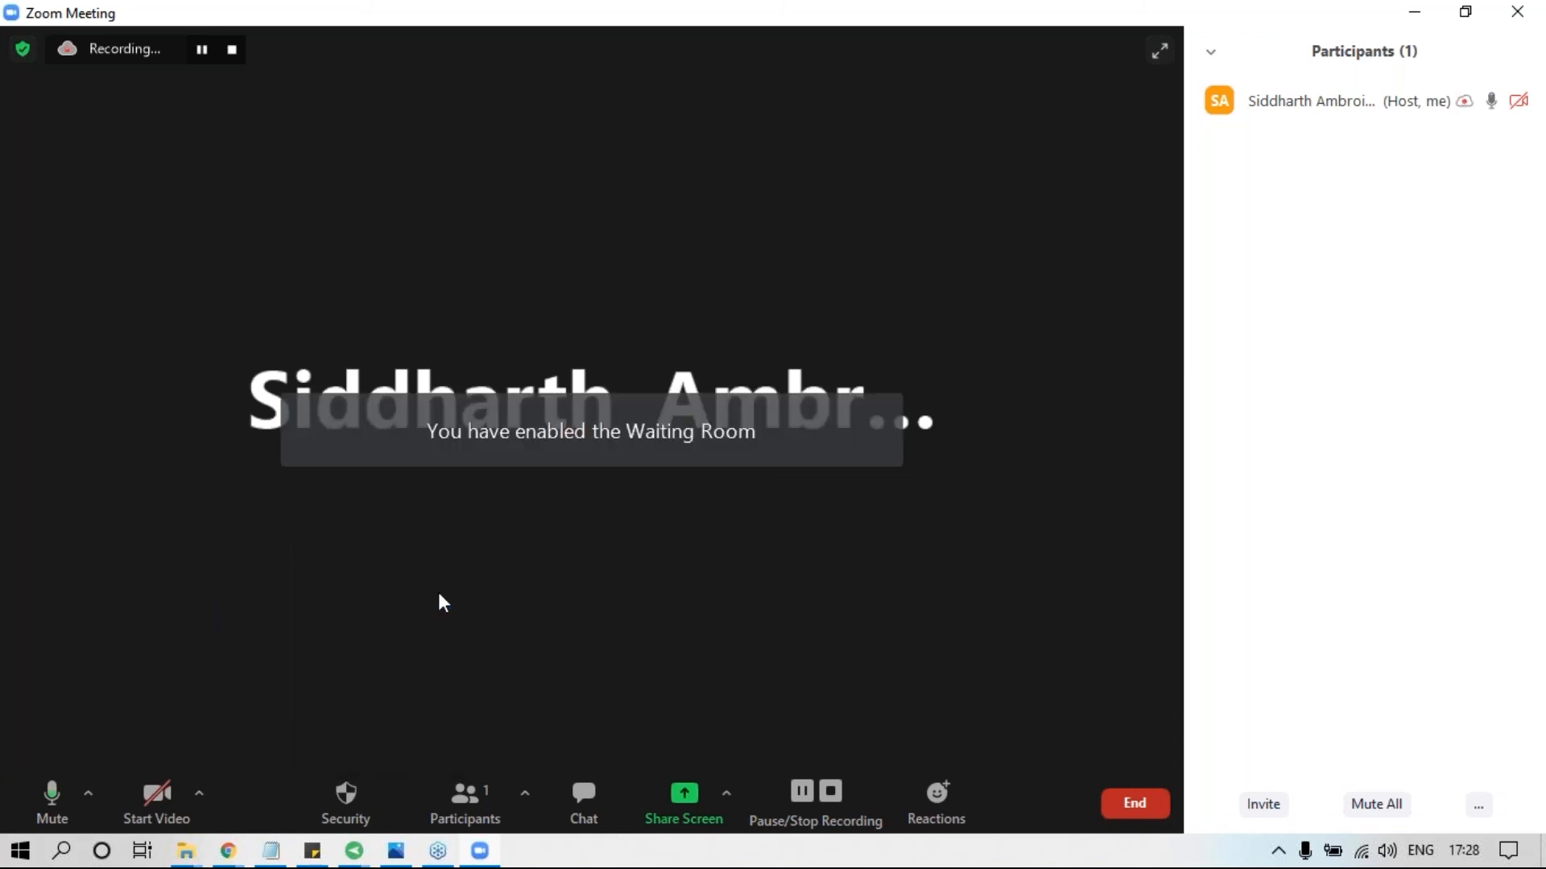
pyautogui.click(349, 795)
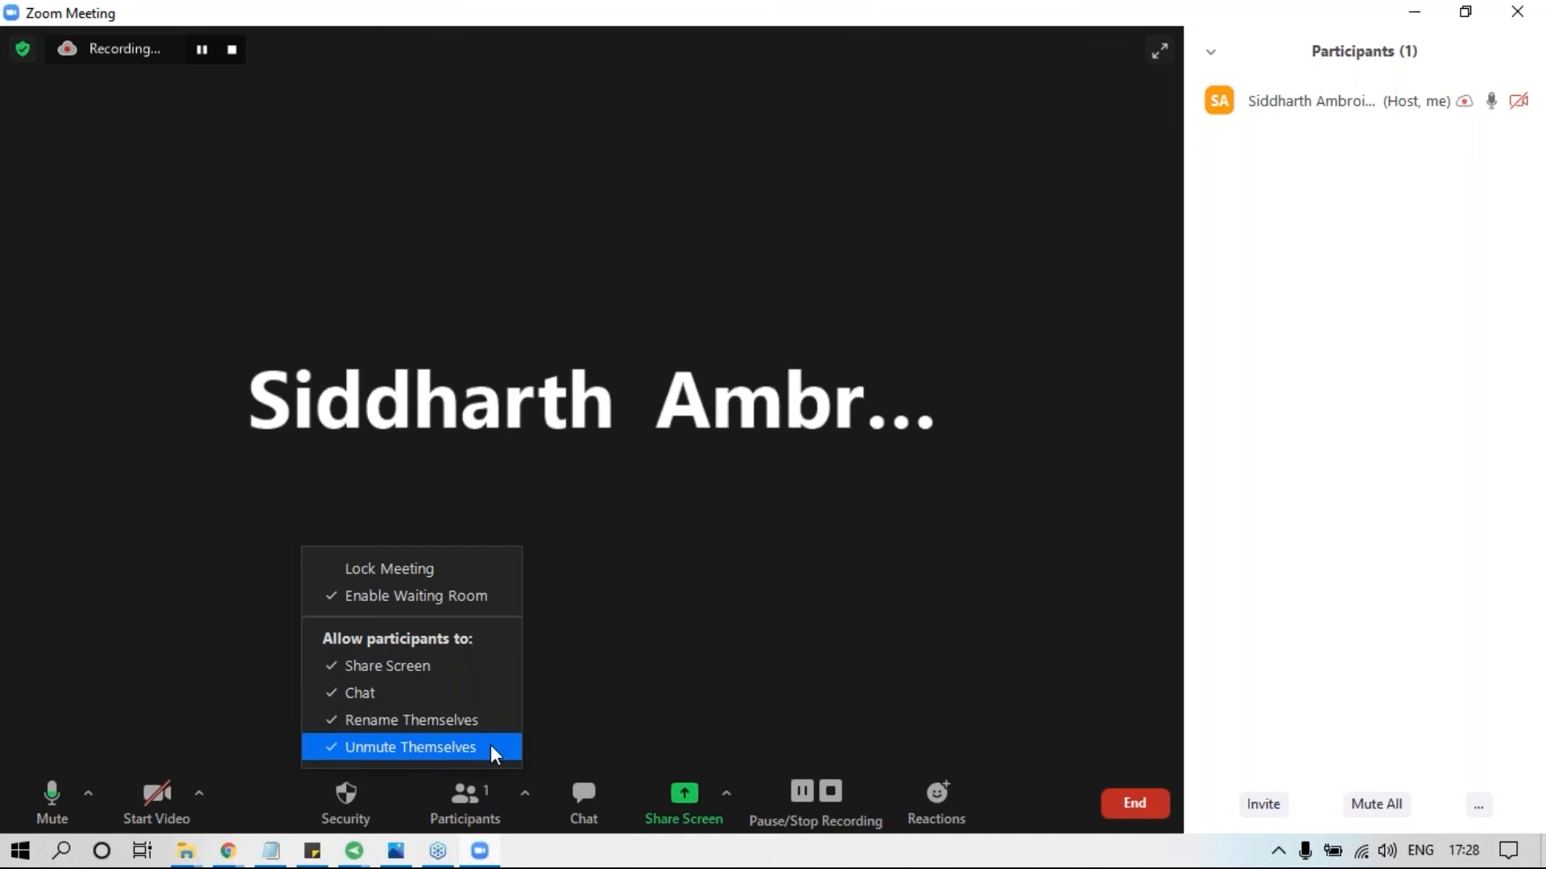
pyautogui.click(739, 633)
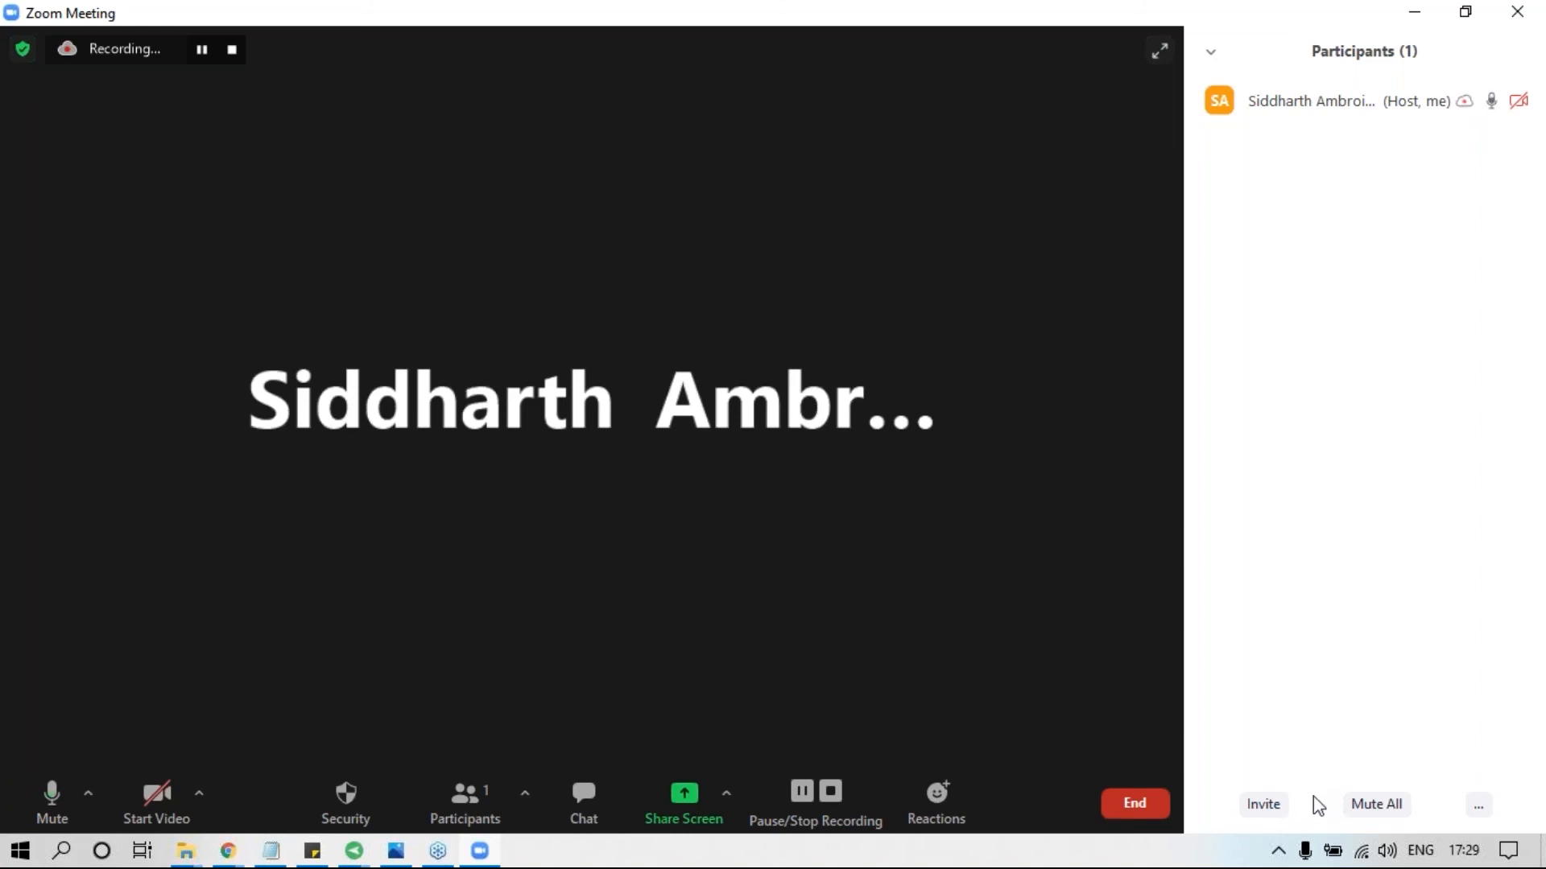
# Open the meeting's invite options, copy the invitation and close the dialog.
pyautogui.click(1262, 804)
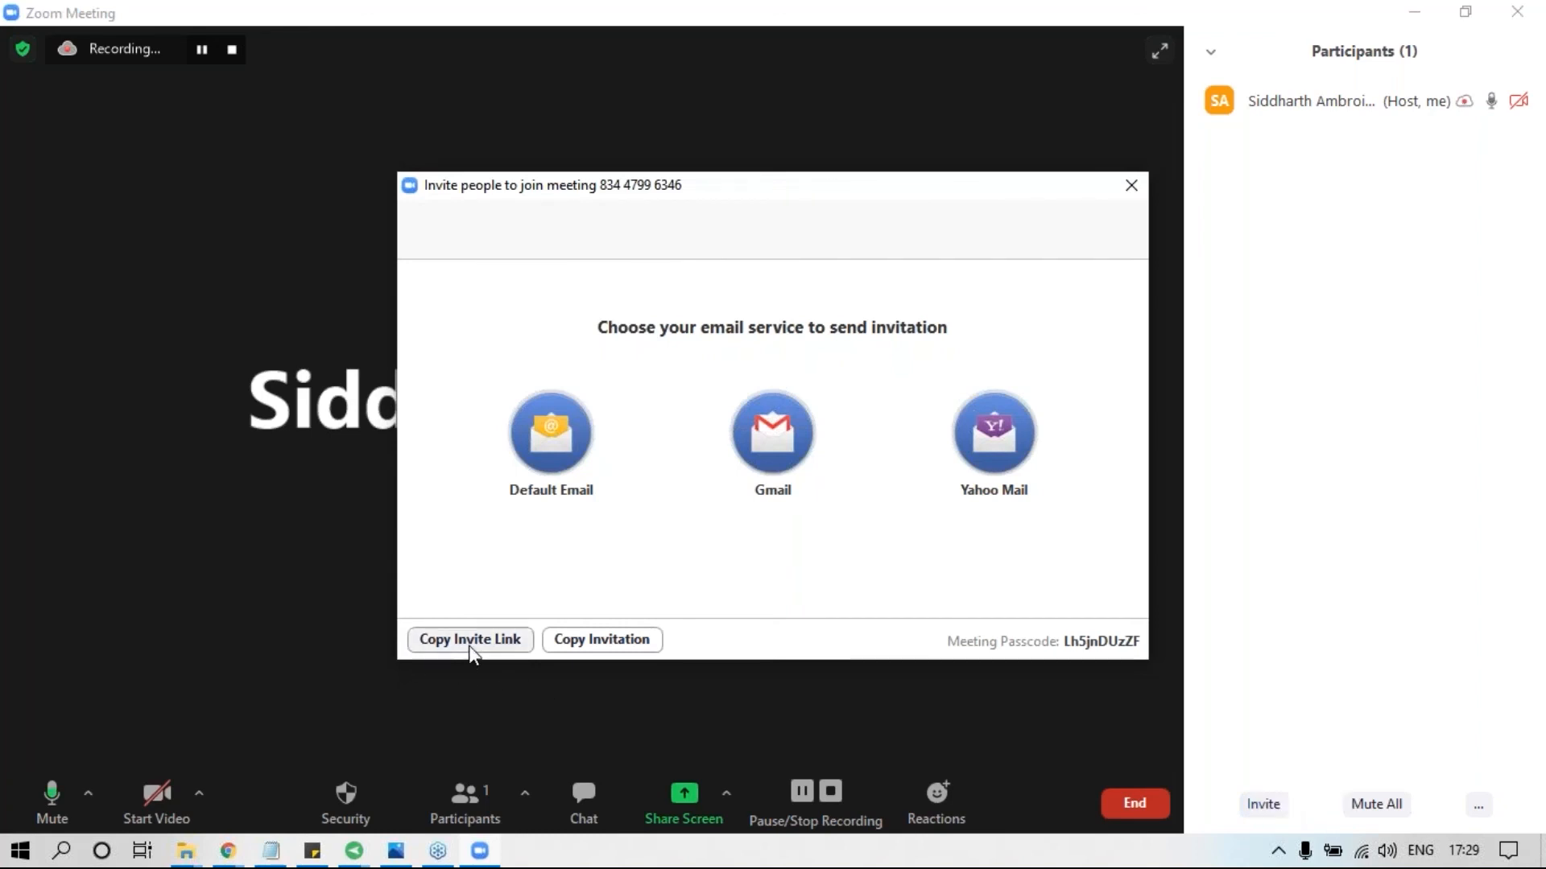
pyautogui.click(594, 647)
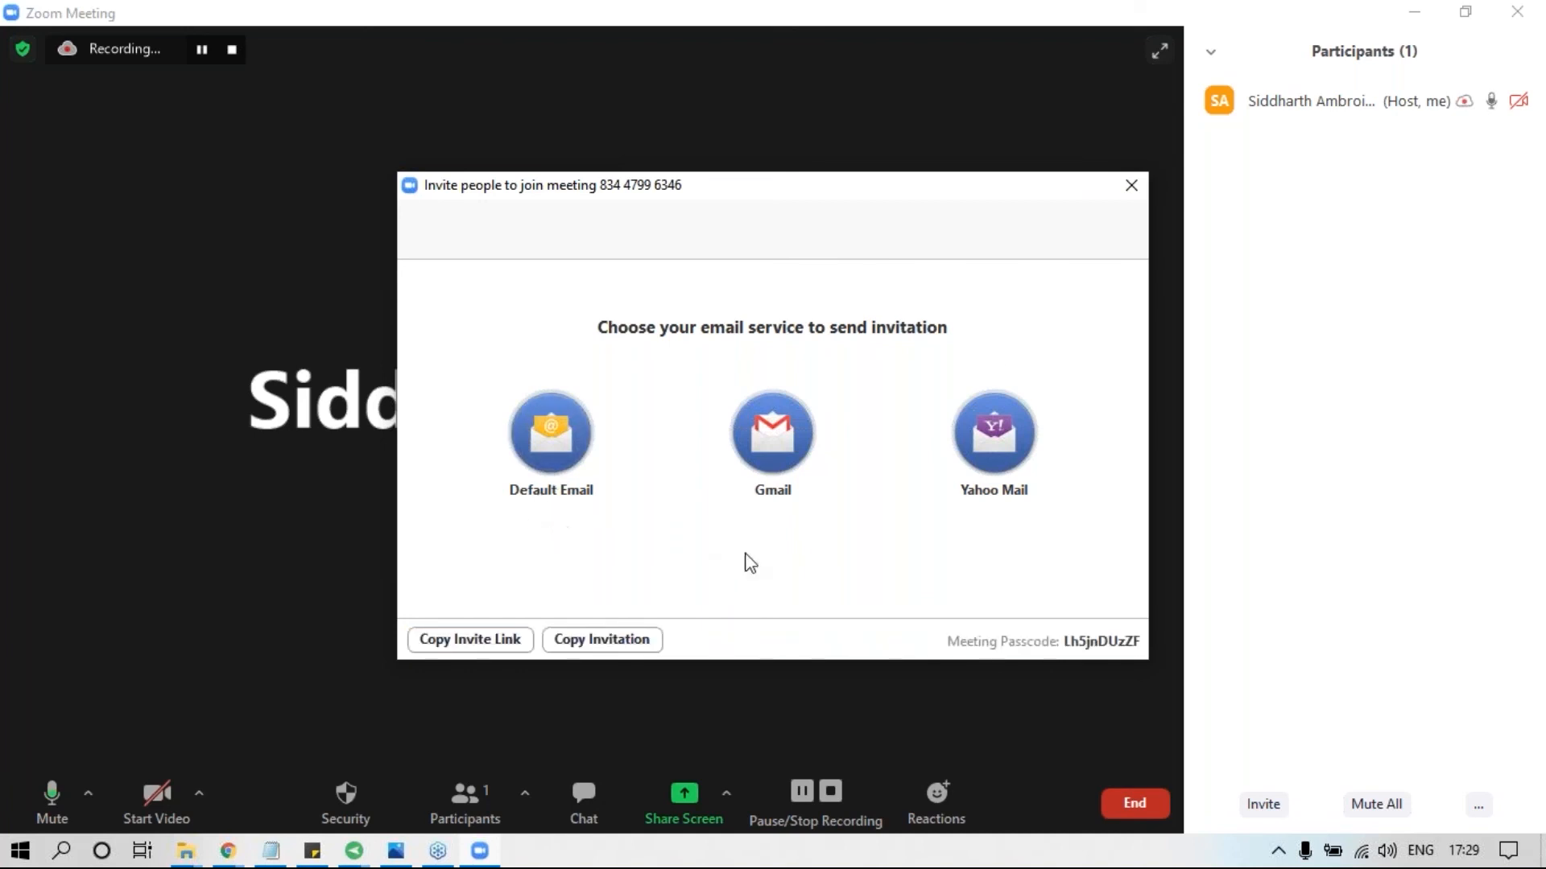
pyautogui.click(1135, 190)
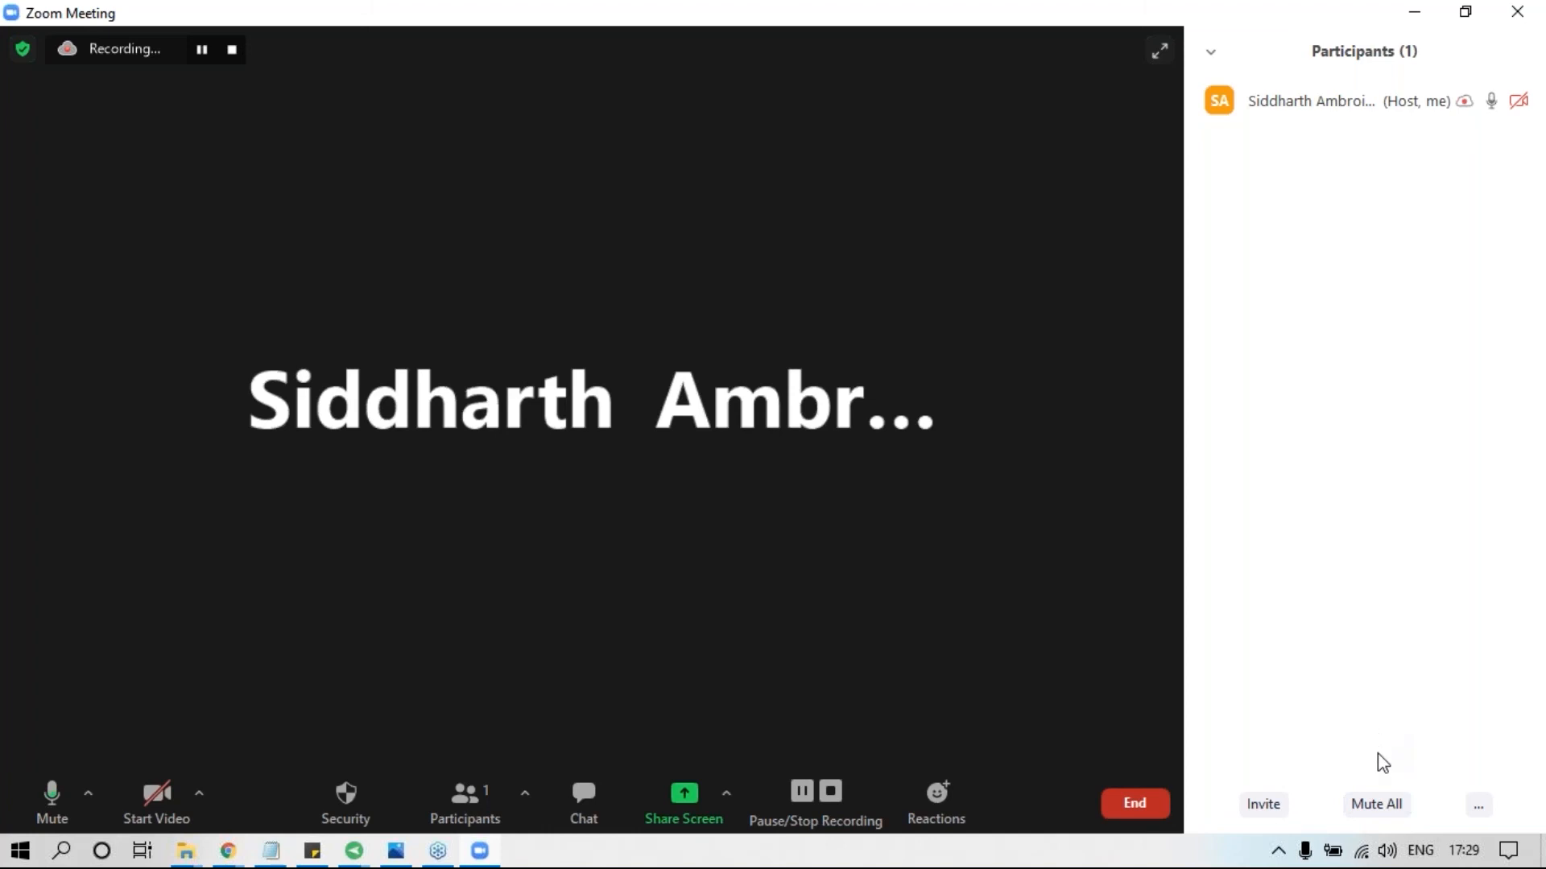
# Mute all current and new participants without allowing them to unmute themselves.
pyautogui.click(1378, 803)
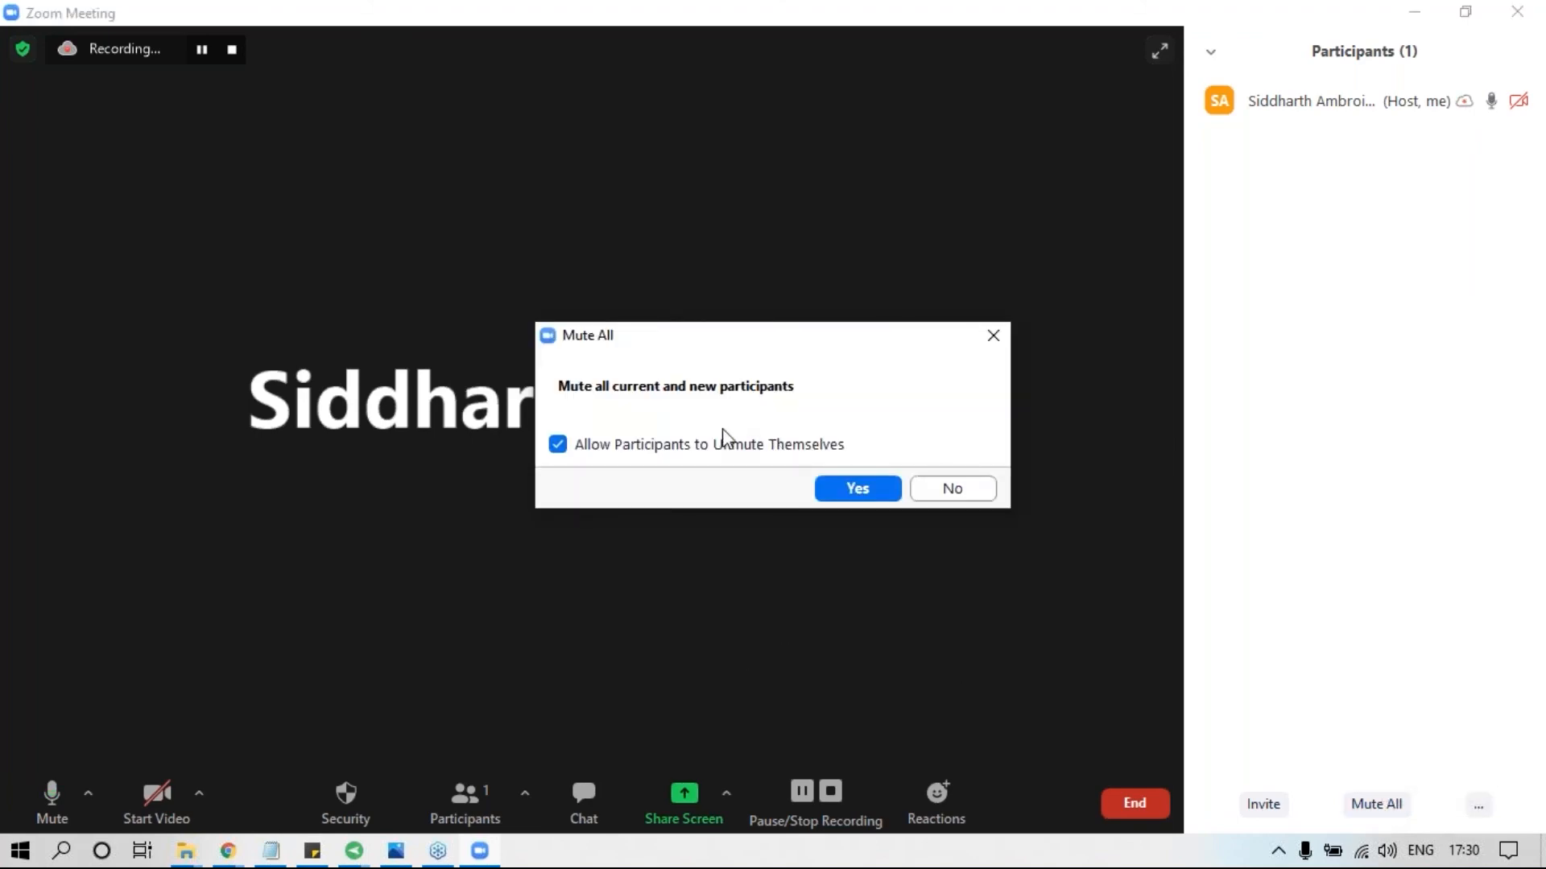
pyautogui.click(671, 447)
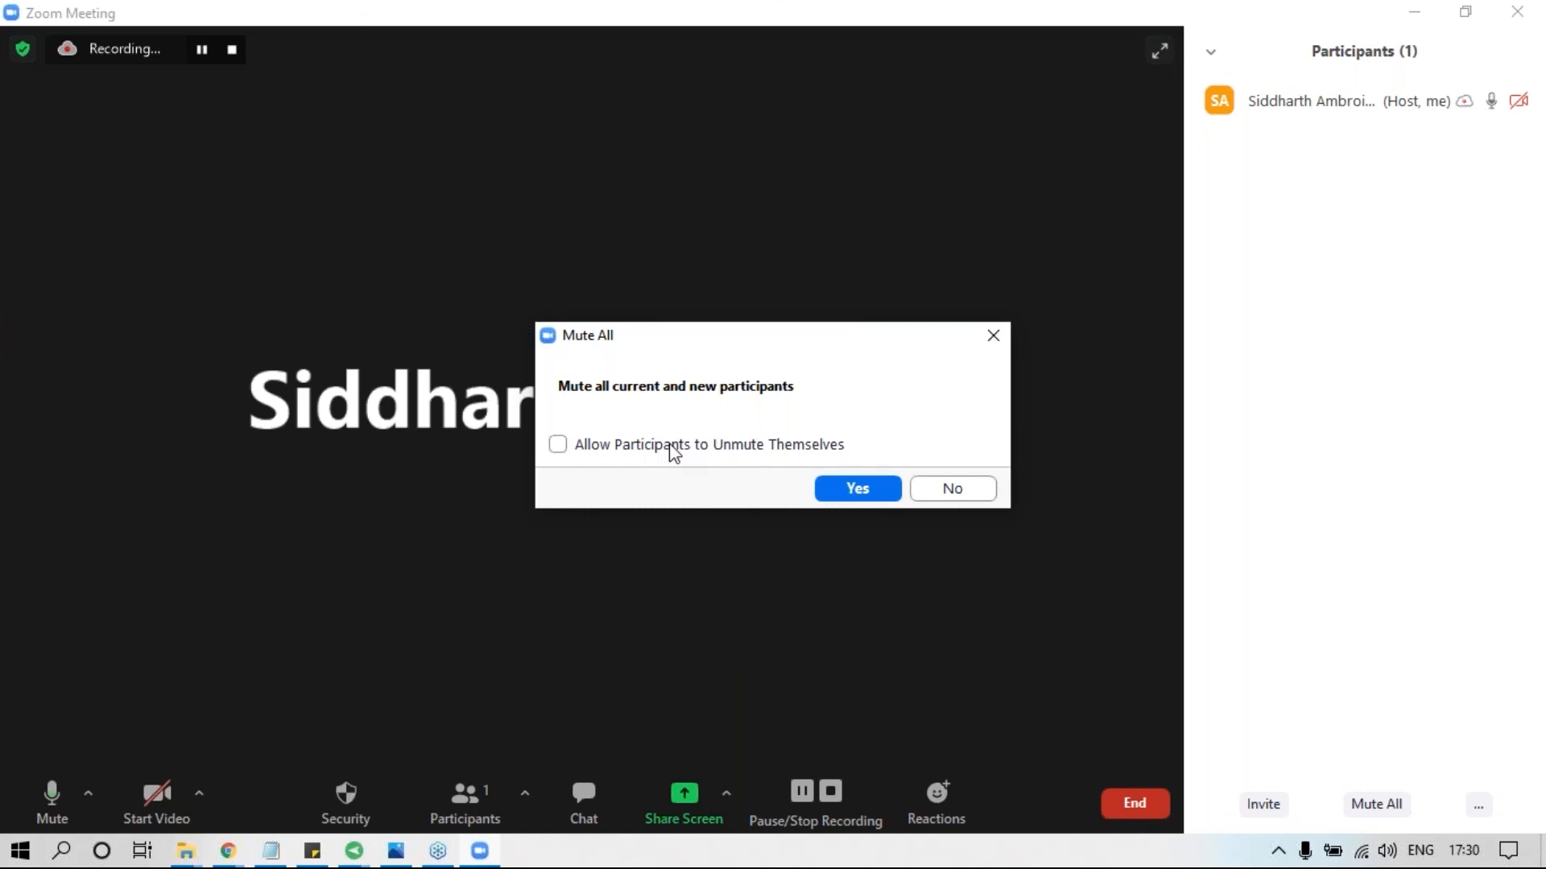
pyautogui.click(858, 490)
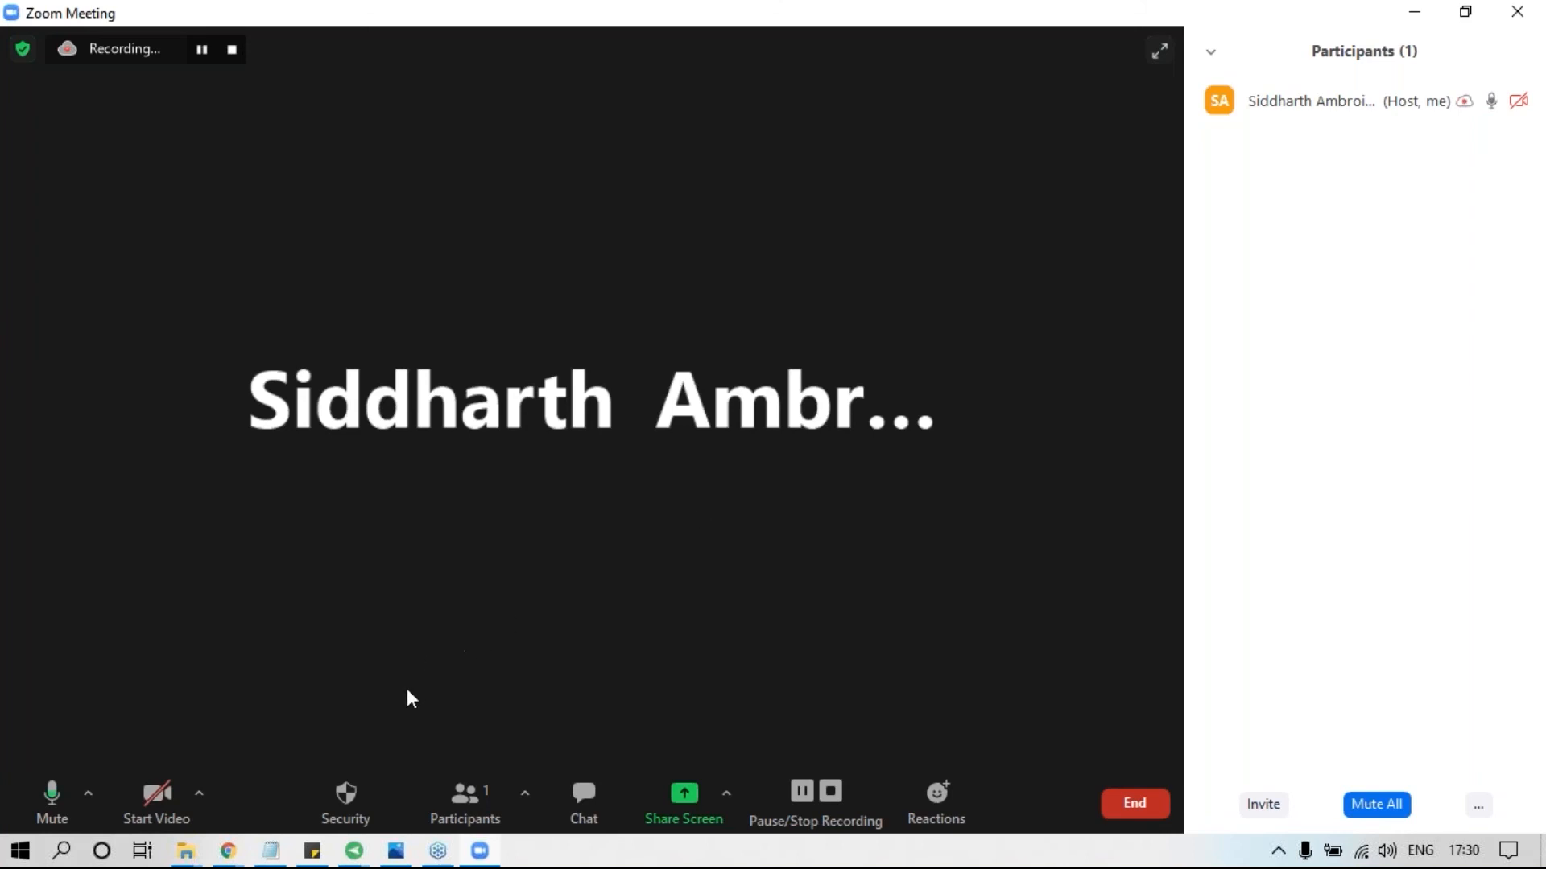
# Allow participants to unmute themselves again and admit the student from the waiting room.
pyautogui.click(346, 792)
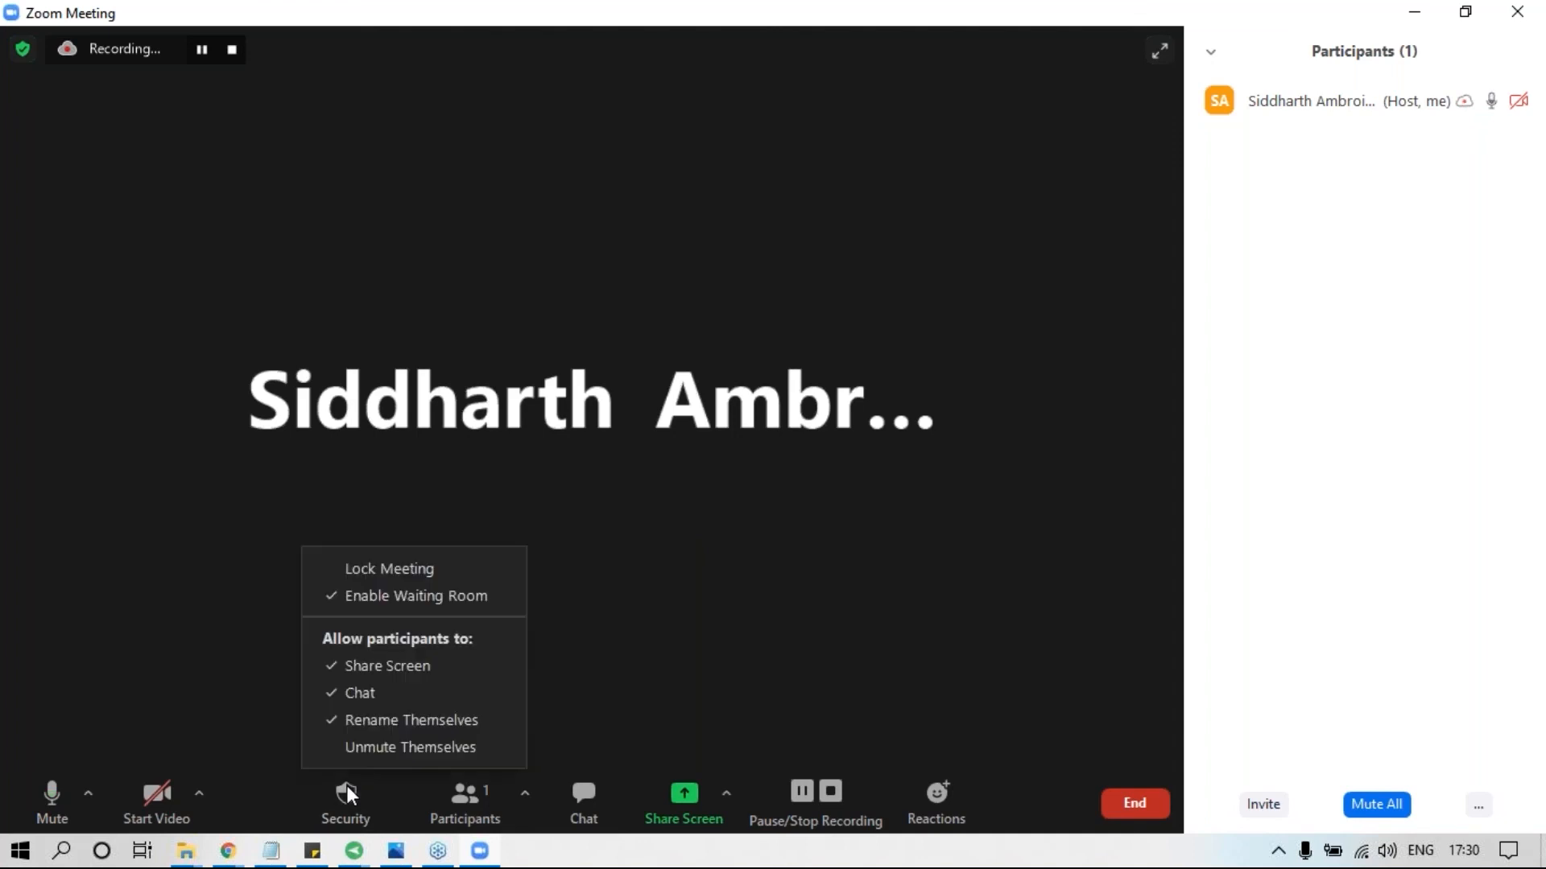
pyautogui.click(381, 749)
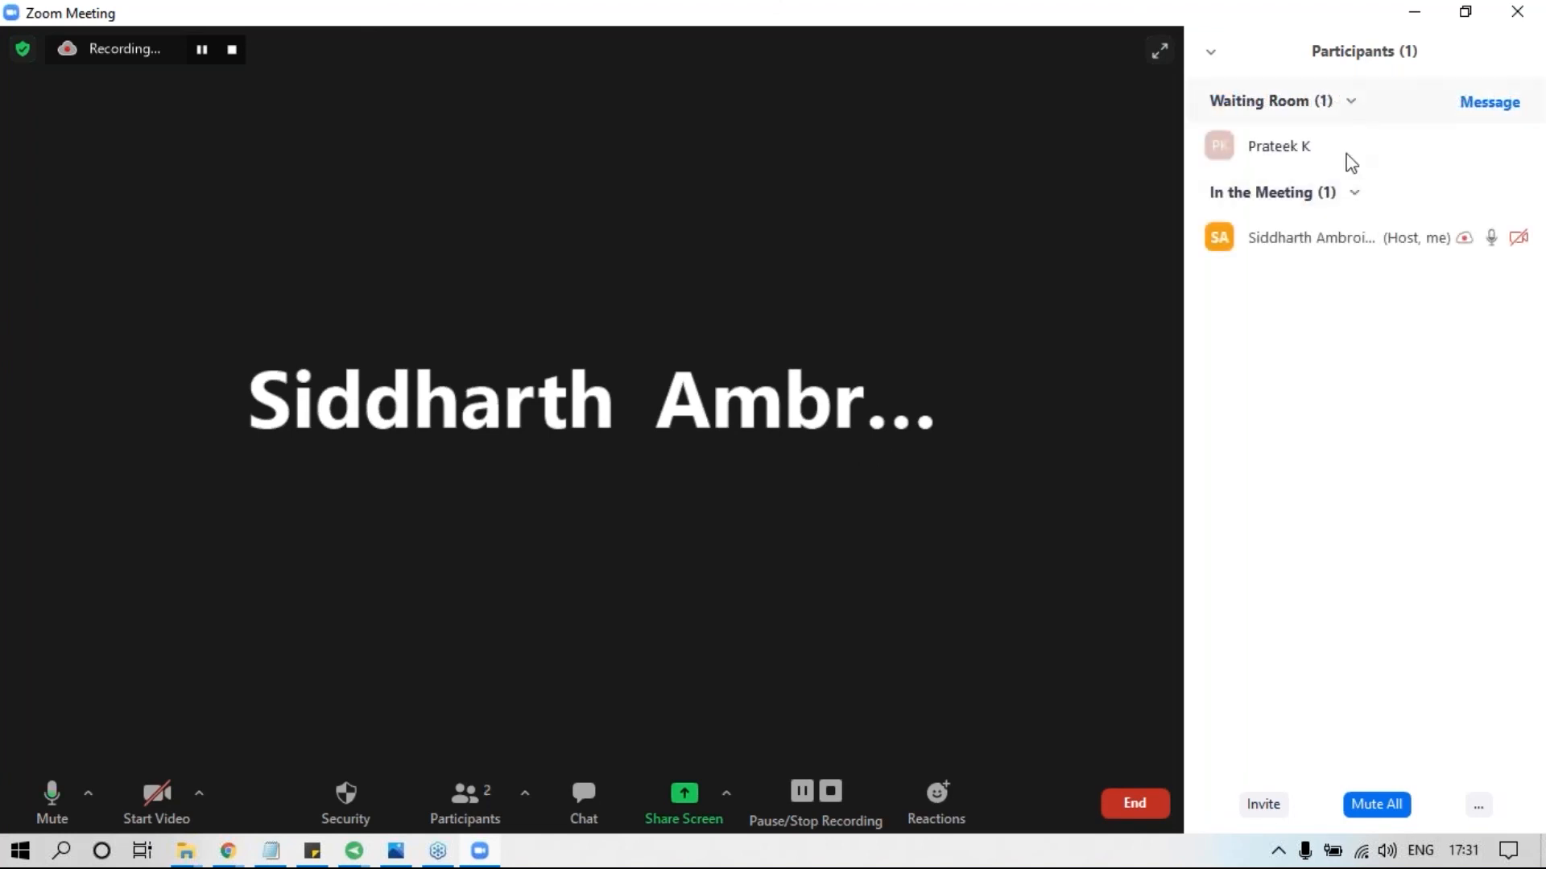
pyautogui.moveTo(1342, 153)
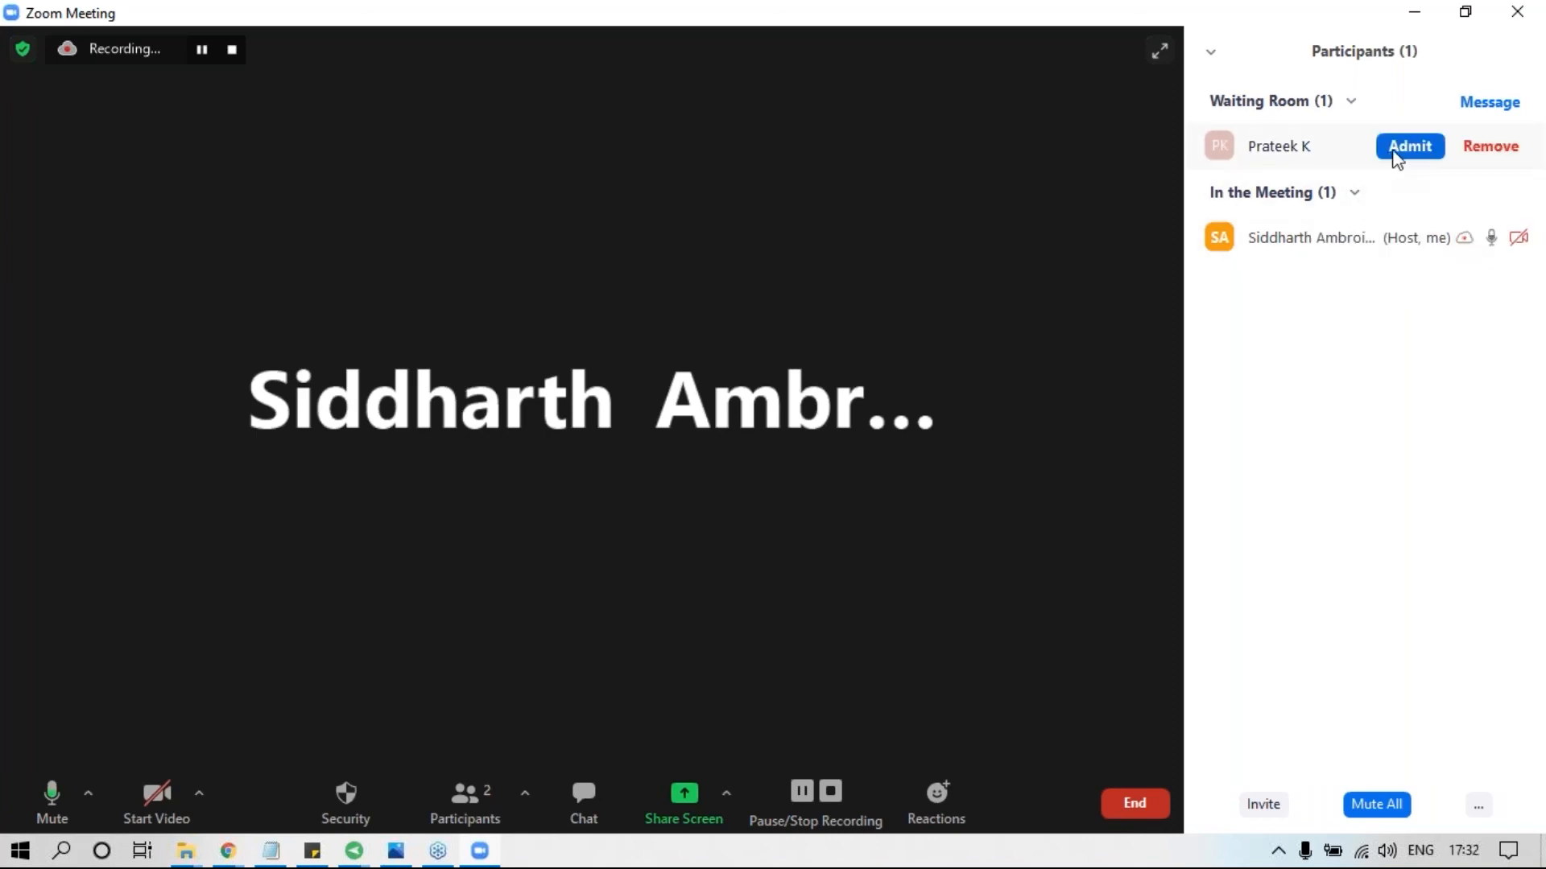
pyautogui.click(1409, 147)
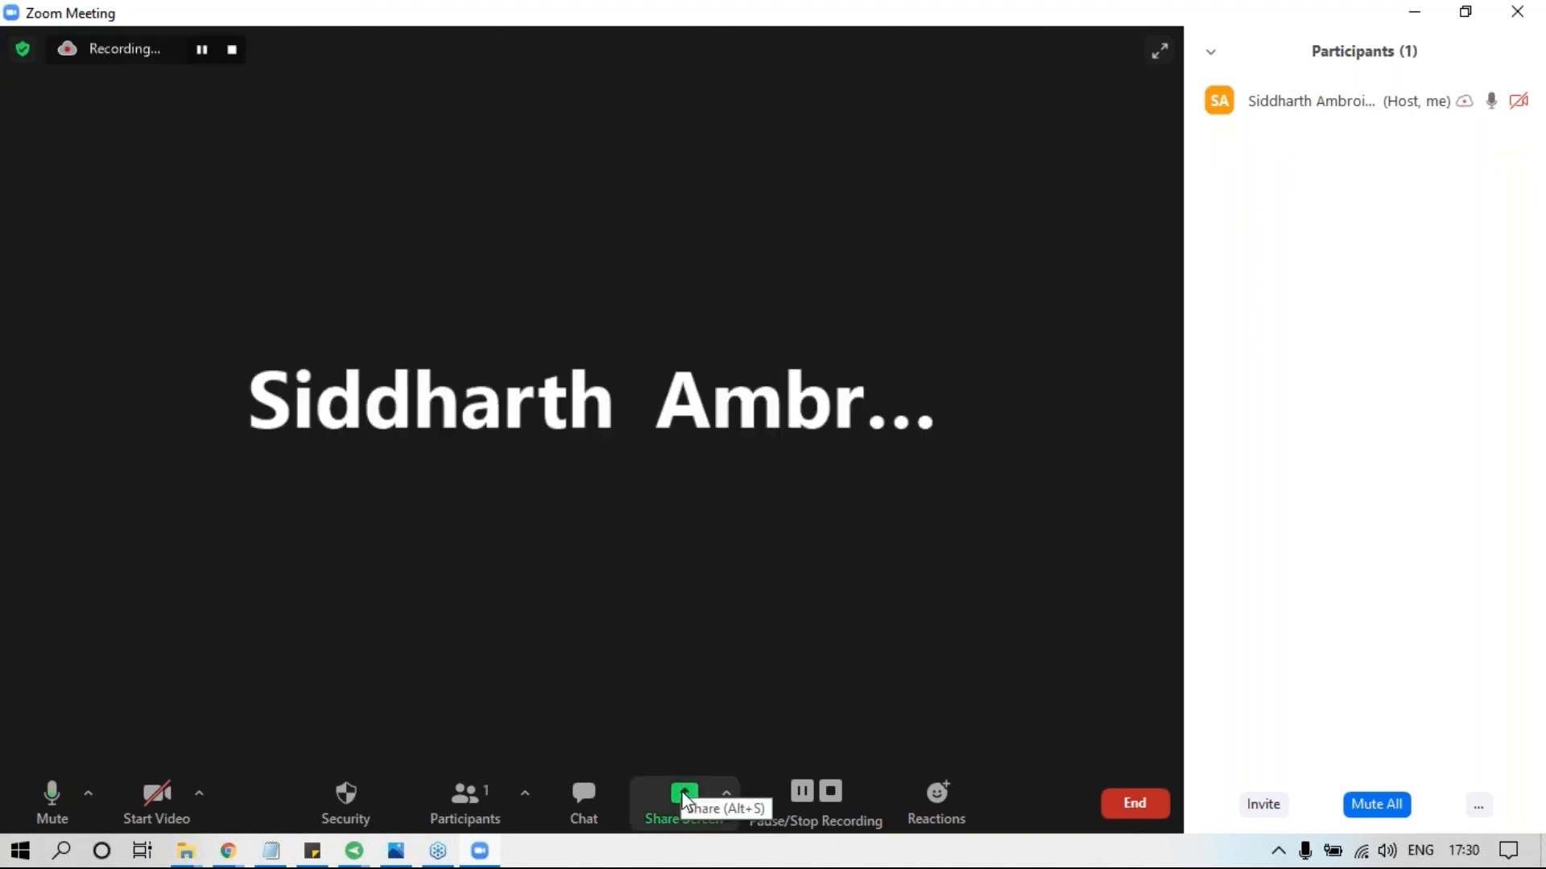
# Share a whiteboard with the class and choose the translucent highlighter as the drawing tool.
pyautogui.click(681, 803)
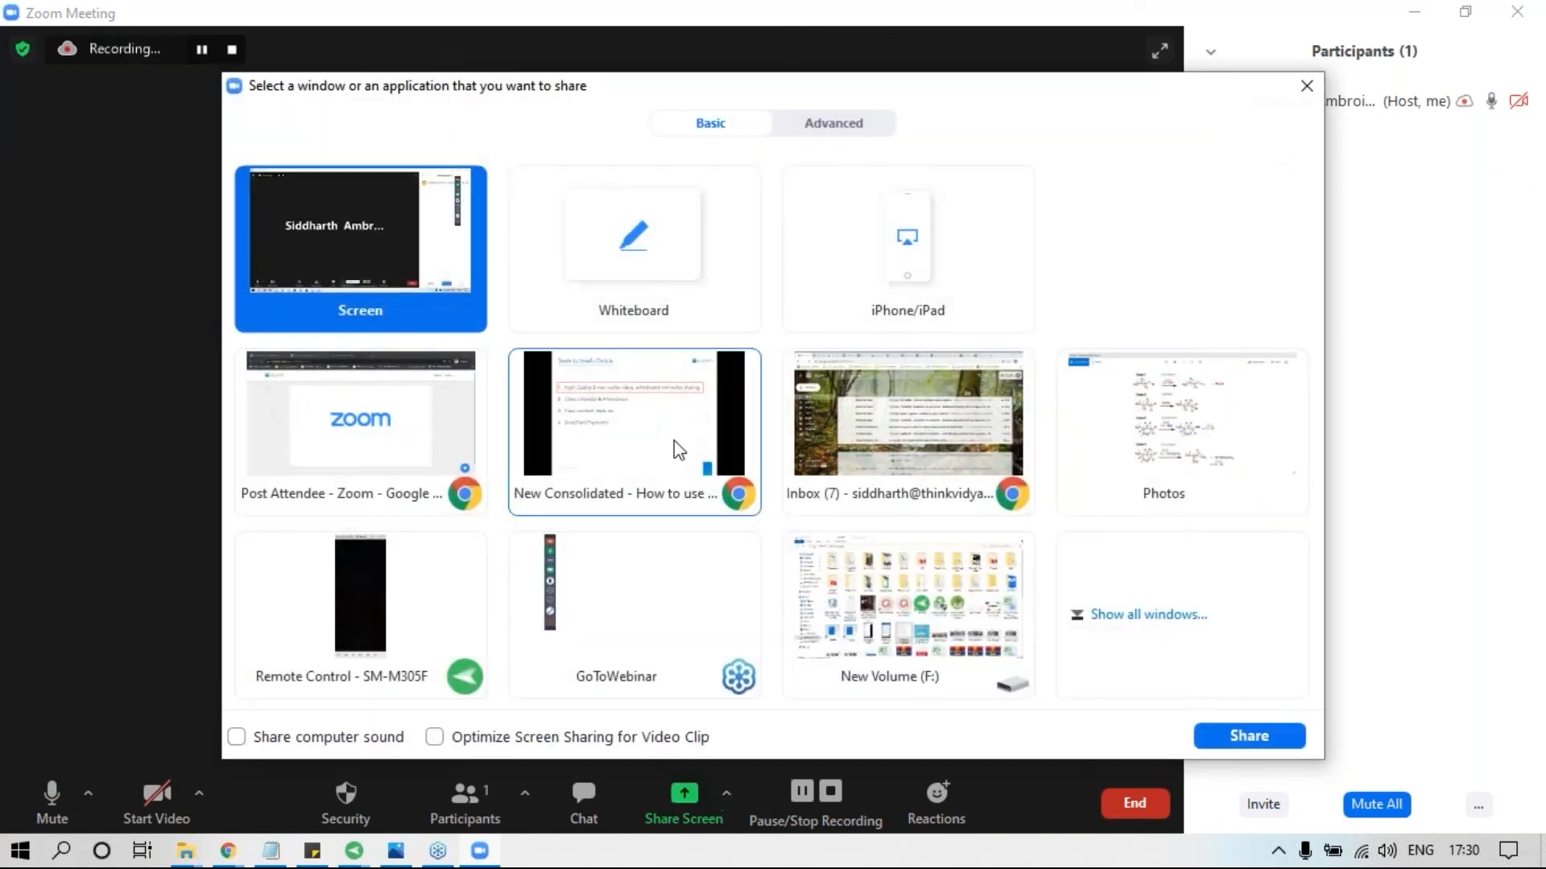
pyautogui.click(652, 237)
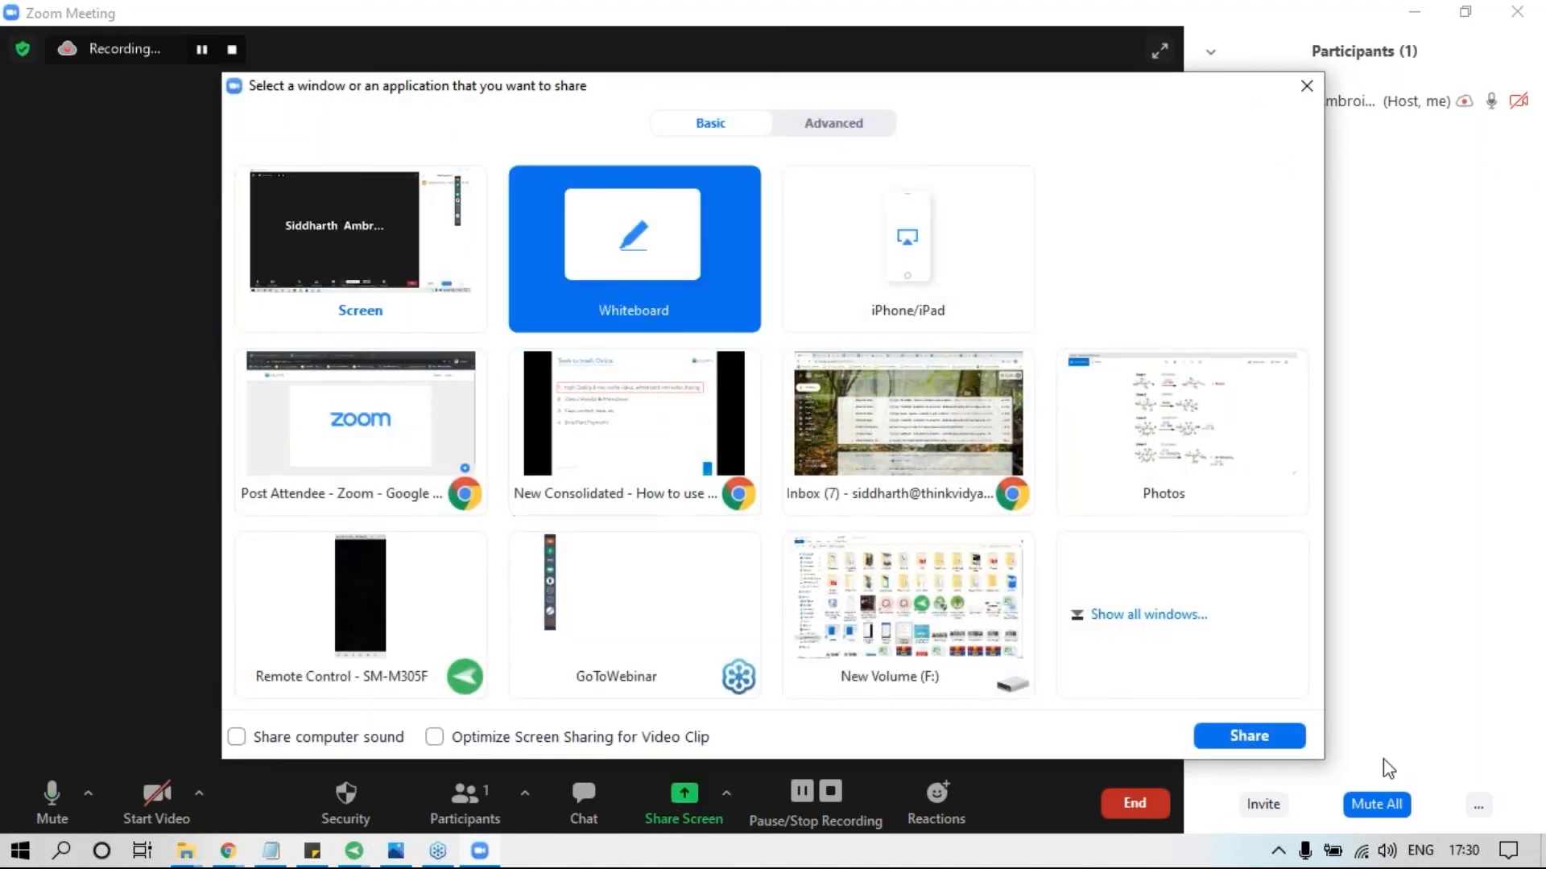
pyautogui.click(1252, 735)
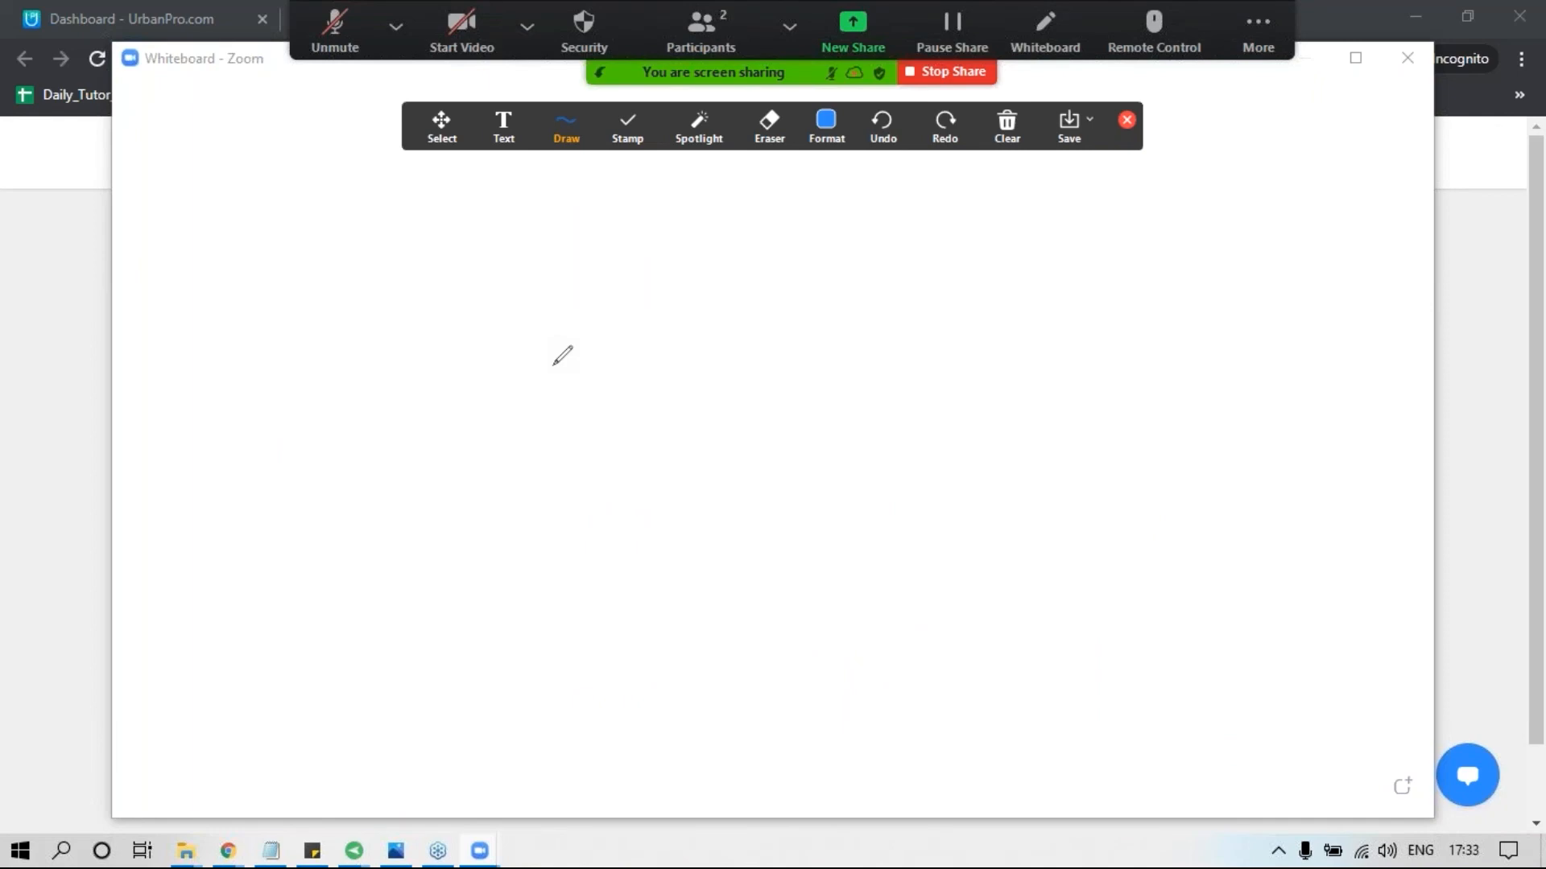
pyautogui.click(563, 133)
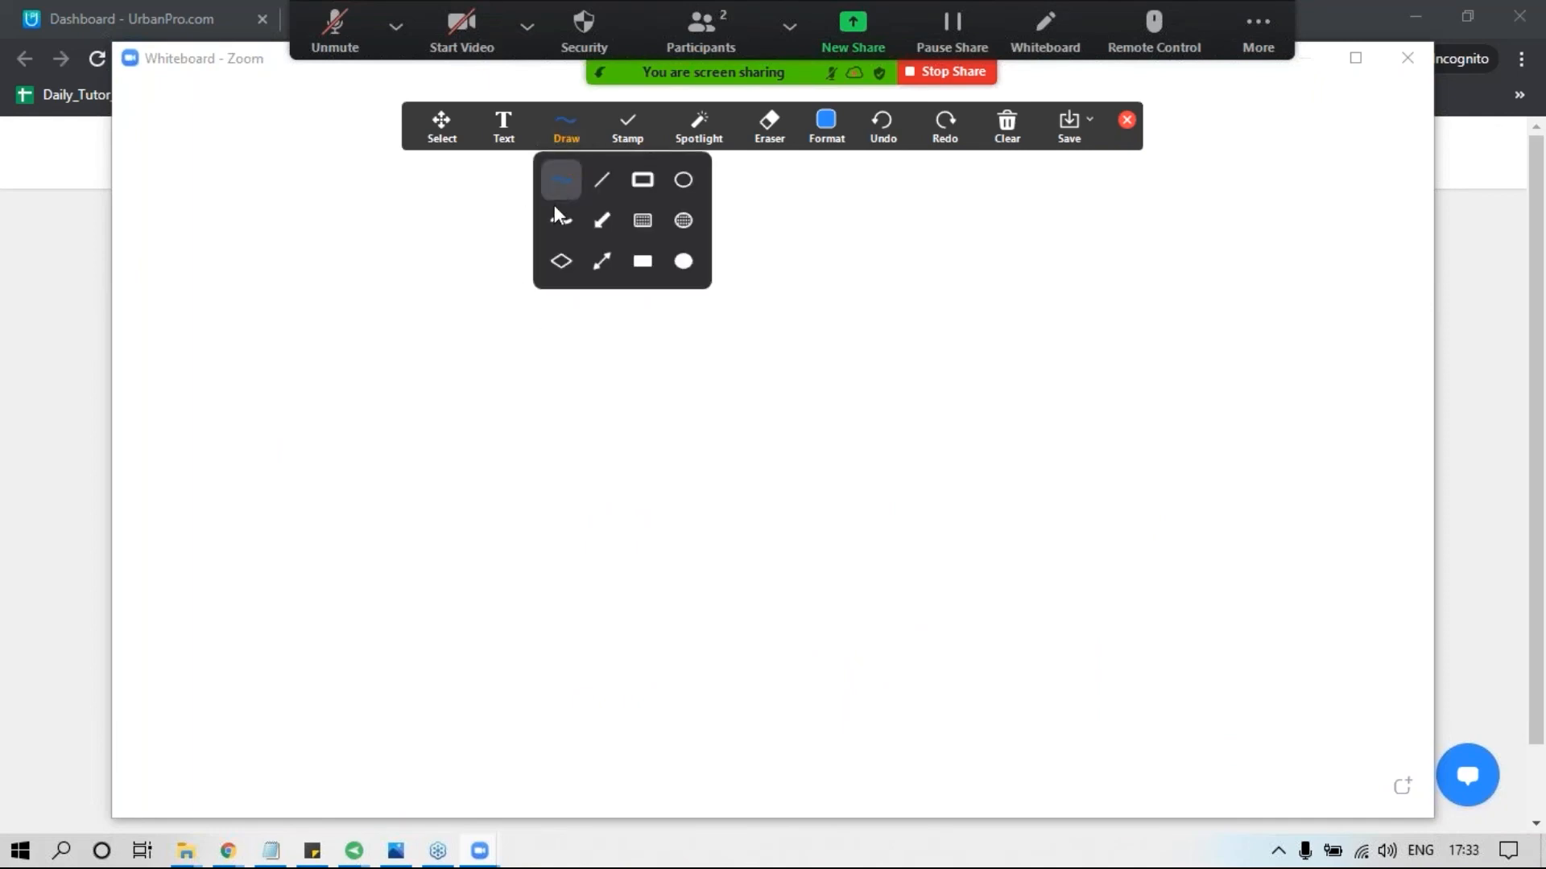
pyautogui.click(554, 214)
pyautogui.click(481, 562)
pyautogui.moveTo(508, 567)
pyautogui.mouseDown()
pyautogui.moveTo(757, 571)
pyautogui.moveTo(1247, 537)
pyautogui.mouseUp()
pyautogui.hotkey('ctrl', 'z')
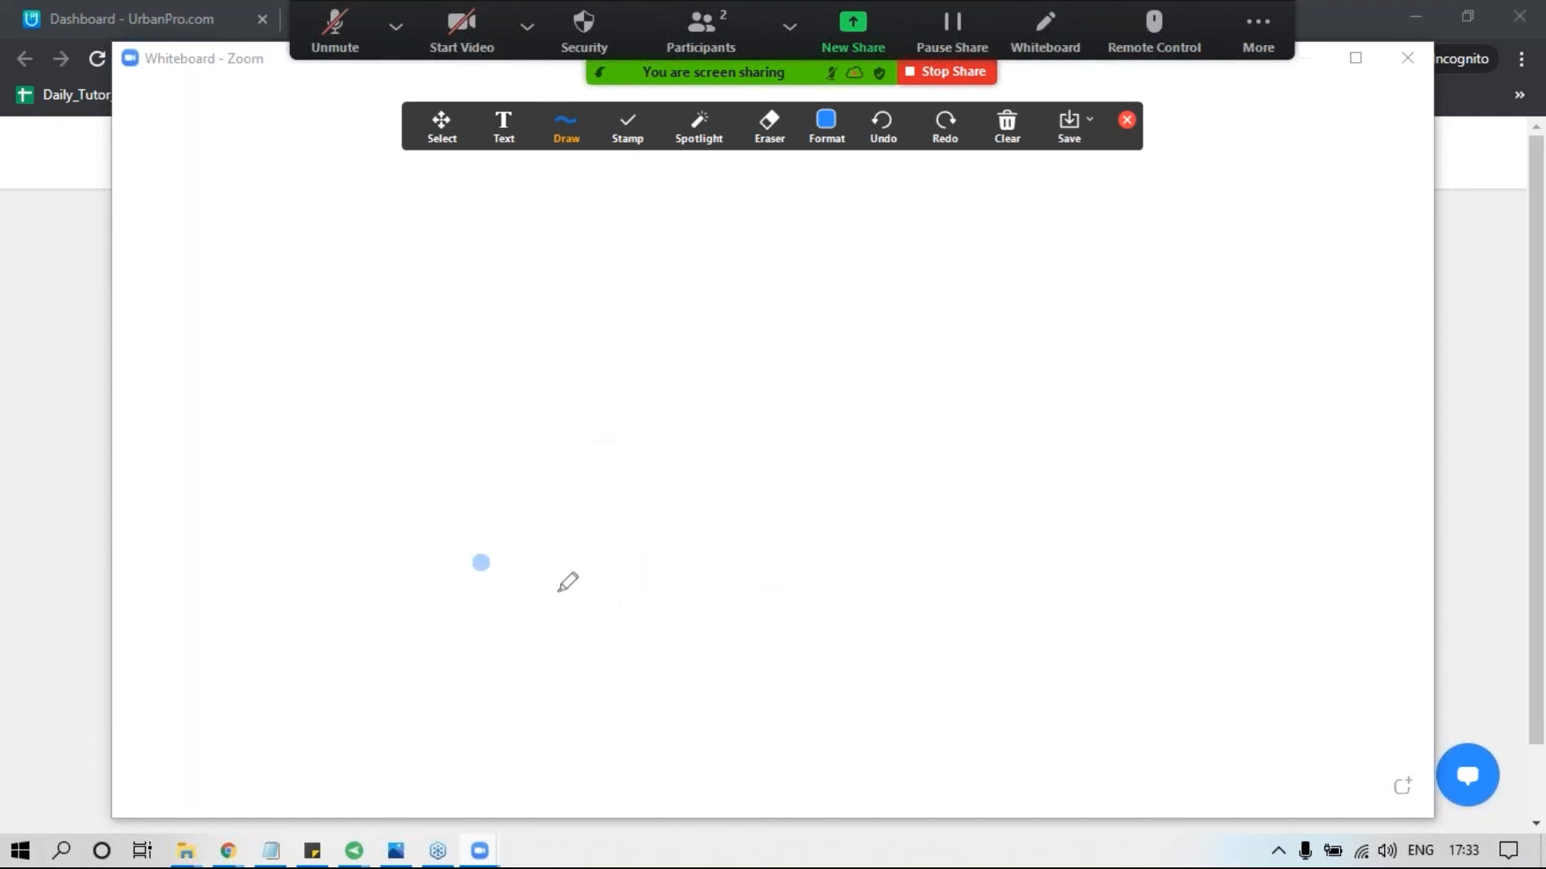
pyautogui.hotkey('ctrl', 'z')
# Draw a long ground line with a triangular fulcrum on it and a lever sloping over the fulcrum's tip.
pyautogui.moveTo(476, 588); pyautogui.dragTo(1246, 557)
pyautogui.moveTo(702, 585)
pyautogui.mouseDown()
pyautogui.moveTo(719, 515)
pyautogui.moveTo(807, 538)
pyautogui.moveTo(824, 569)
pyautogui.mouseUp()
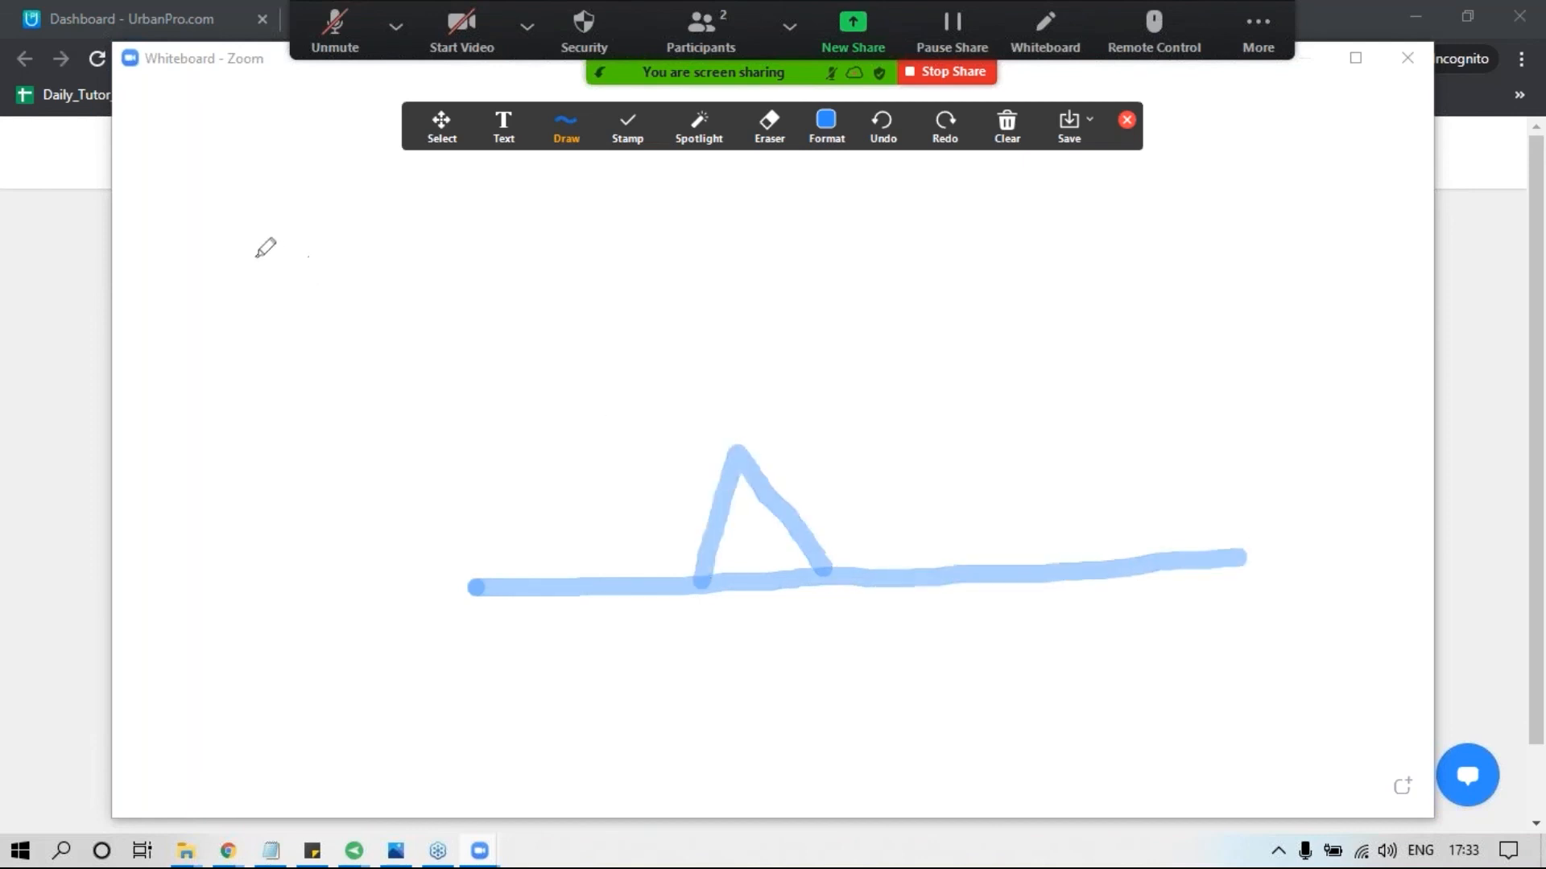
pyautogui.moveTo(252, 256); pyautogui.dragTo(468, 317)
pyautogui.moveTo(630, 366); pyautogui.dragTo(1053, 552)
# Draw a tilted square load resting on the lower end of the lever.
pyautogui.click(949, 505)
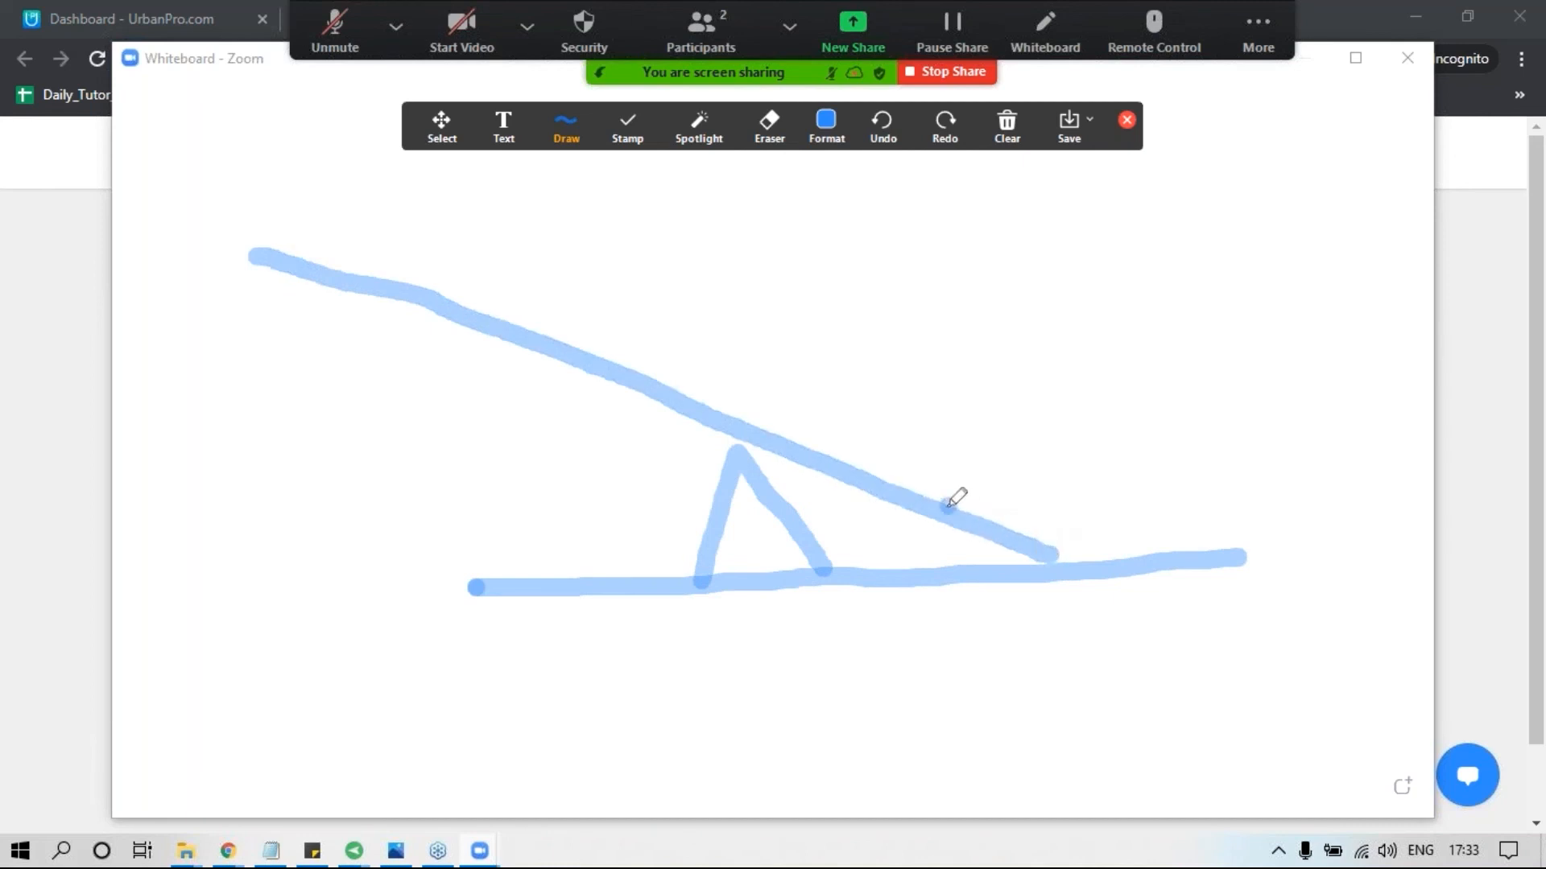
pyautogui.click(972, 385)
pyautogui.moveTo(948, 505)
pyautogui.mouseDown()
pyautogui.moveTo(1004, 348)
pyautogui.moveTo(1128, 383)
pyautogui.moveTo(1149, 425)
pyautogui.moveTo(1107, 554)
pyautogui.moveTo(1025, 510)
pyautogui.moveTo(951, 505)
pyautogui.mouseUp()
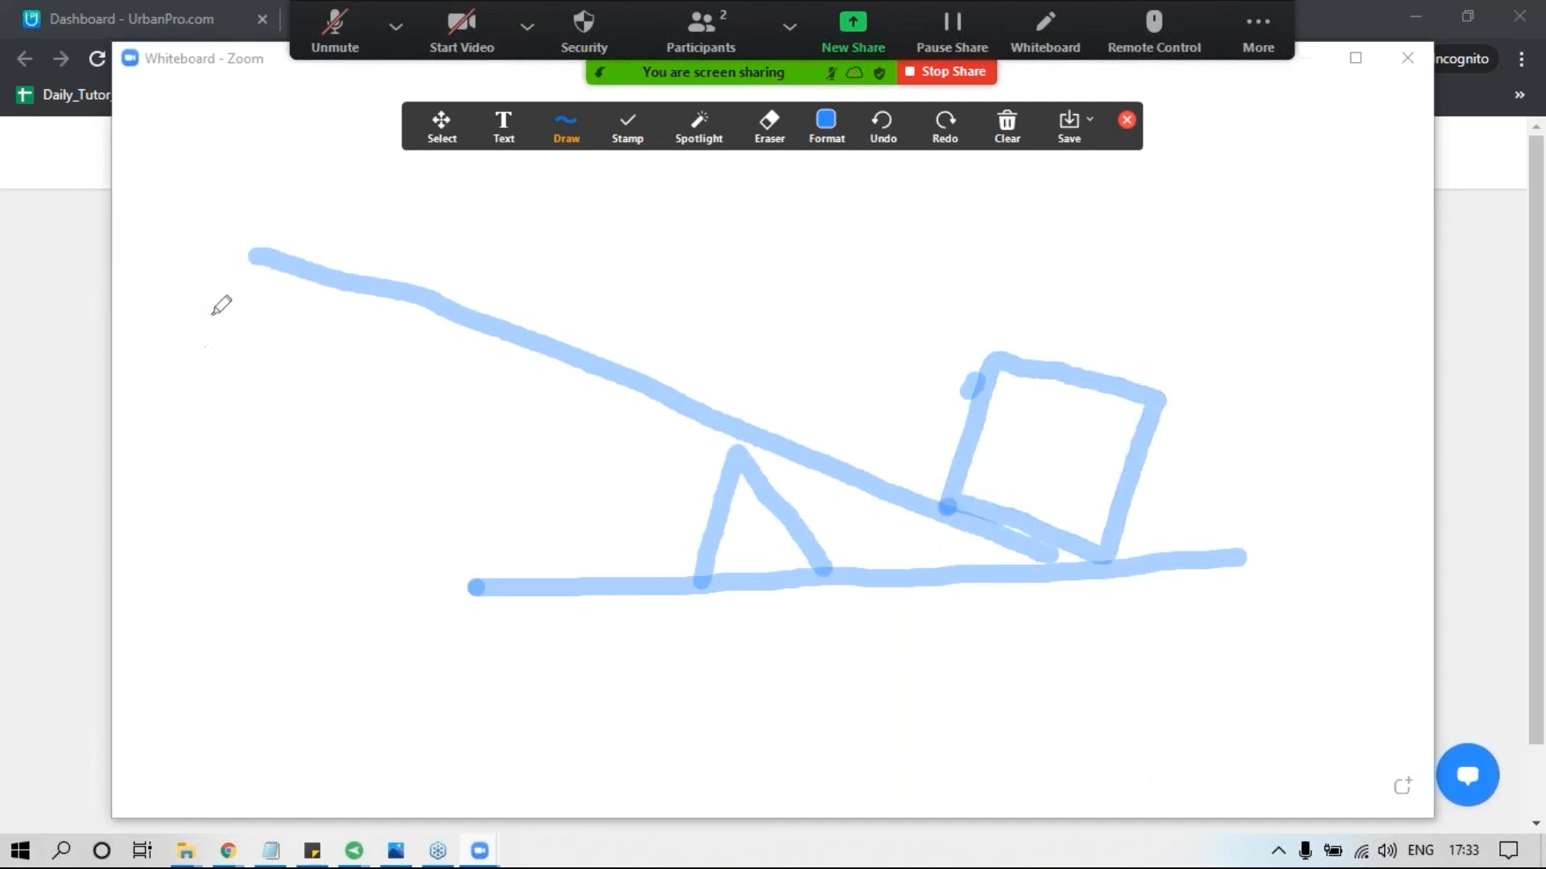
# Draw a downward arrow beside the lever's raised end and an upward arrow beside the load.
pyautogui.moveTo(214, 297)
pyautogui.mouseDown()
pyautogui.moveTo(231, 533)
pyautogui.moveTo(267, 432)
pyautogui.mouseUp()
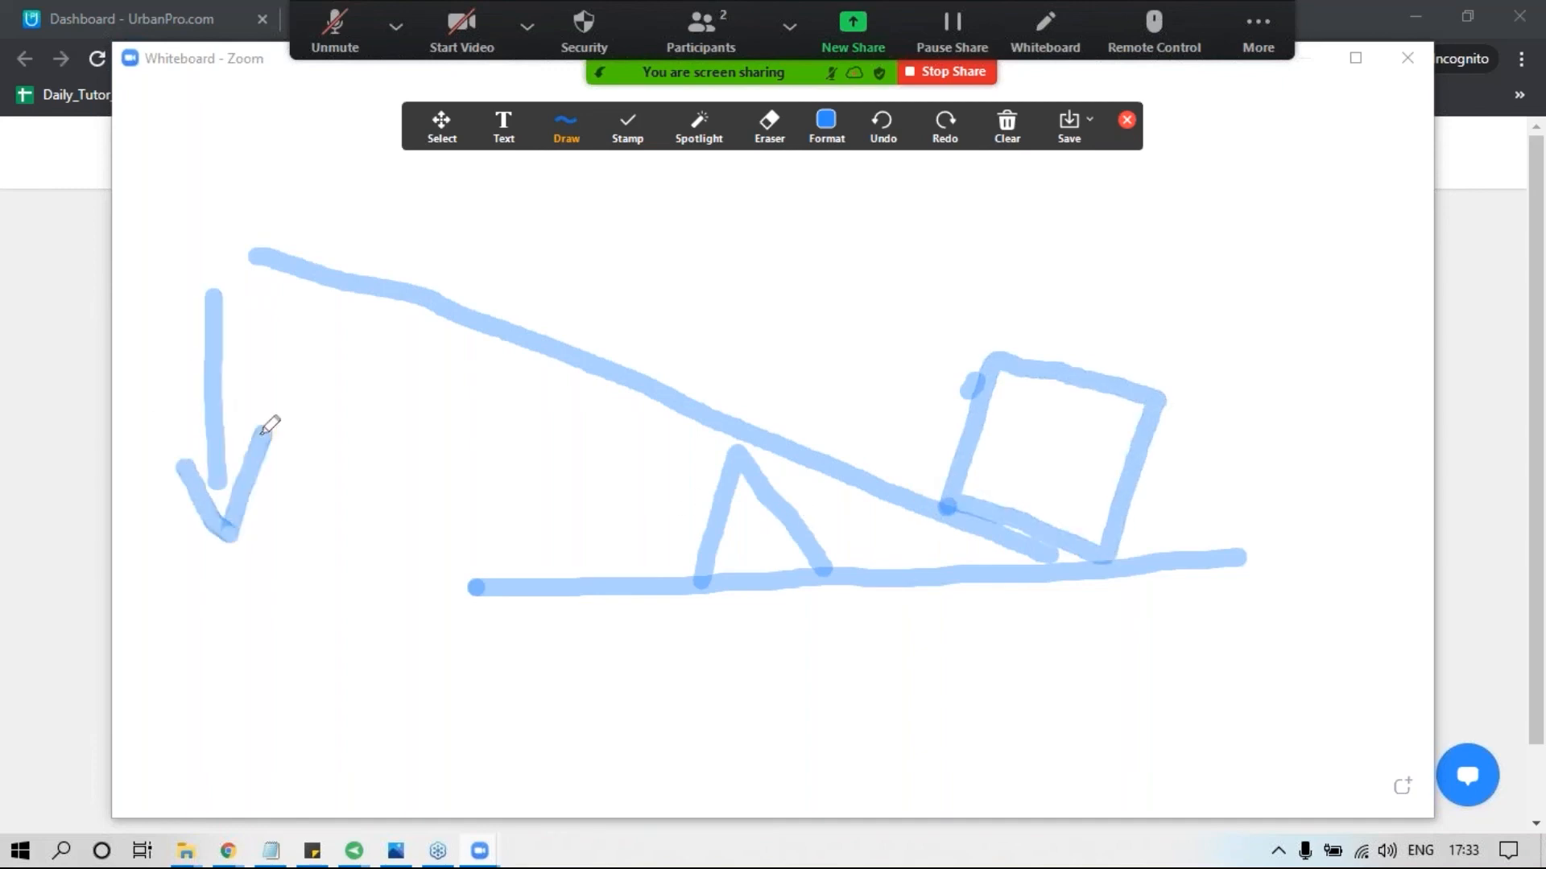
pyautogui.moveTo(1288, 481)
pyautogui.mouseDown()
pyautogui.moveTo(1275, 259)
pyautogui.moveTo(1316, 330)
pyautogui.mouseUp()
pyautogui.click(1250, 270)
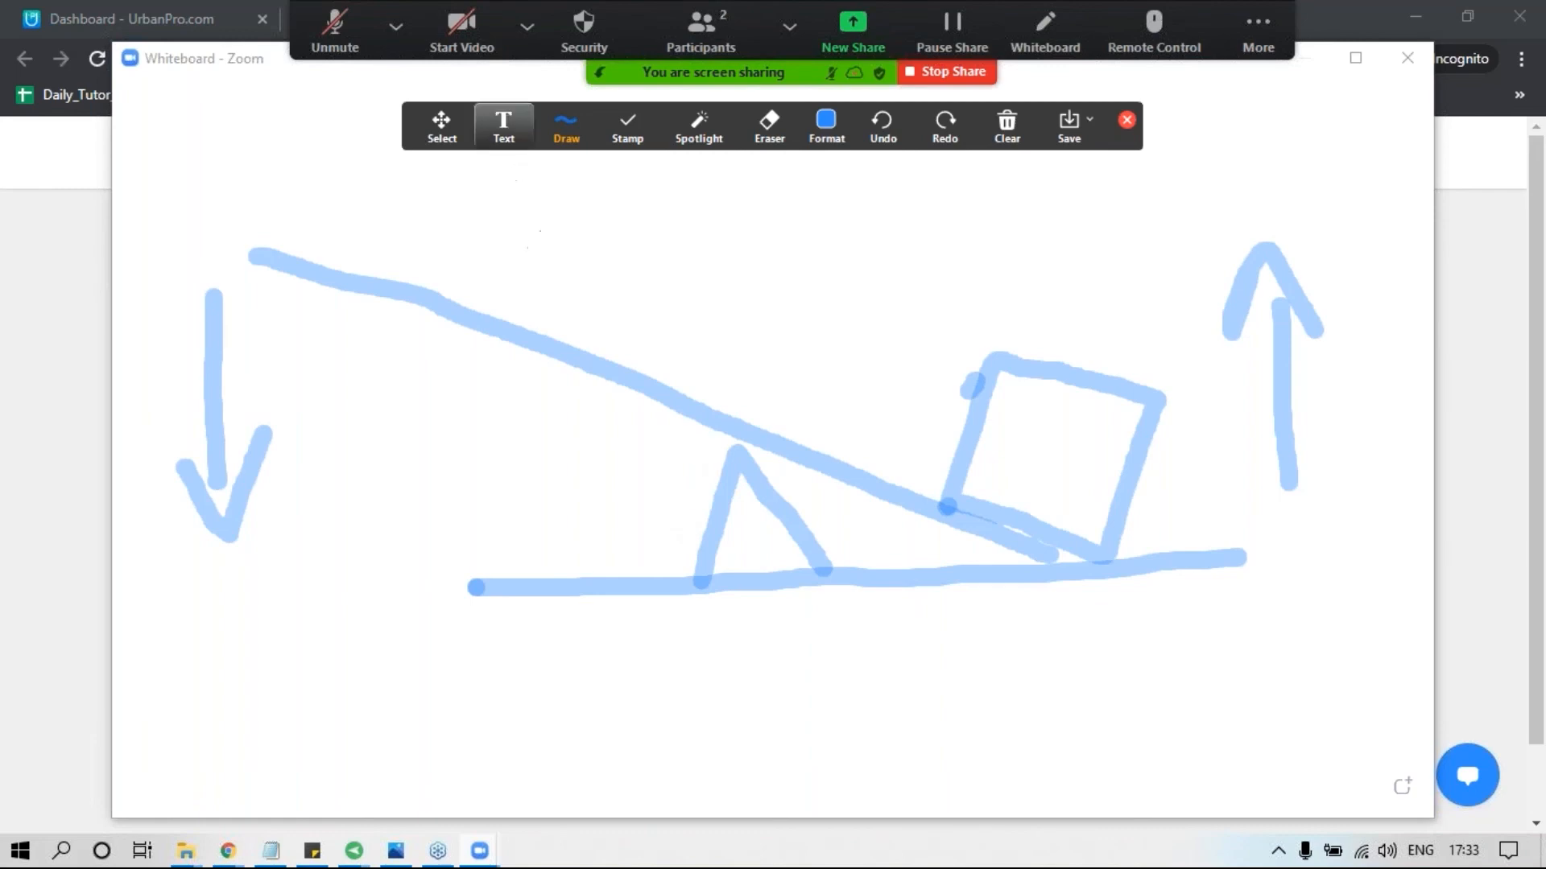
# Add the text labels "Force" above the lever's raised end, "F" inside the fulcrum and "Load" inside the square.
pyautogui.click(507, 125)
pyautogui.click(261, 215)
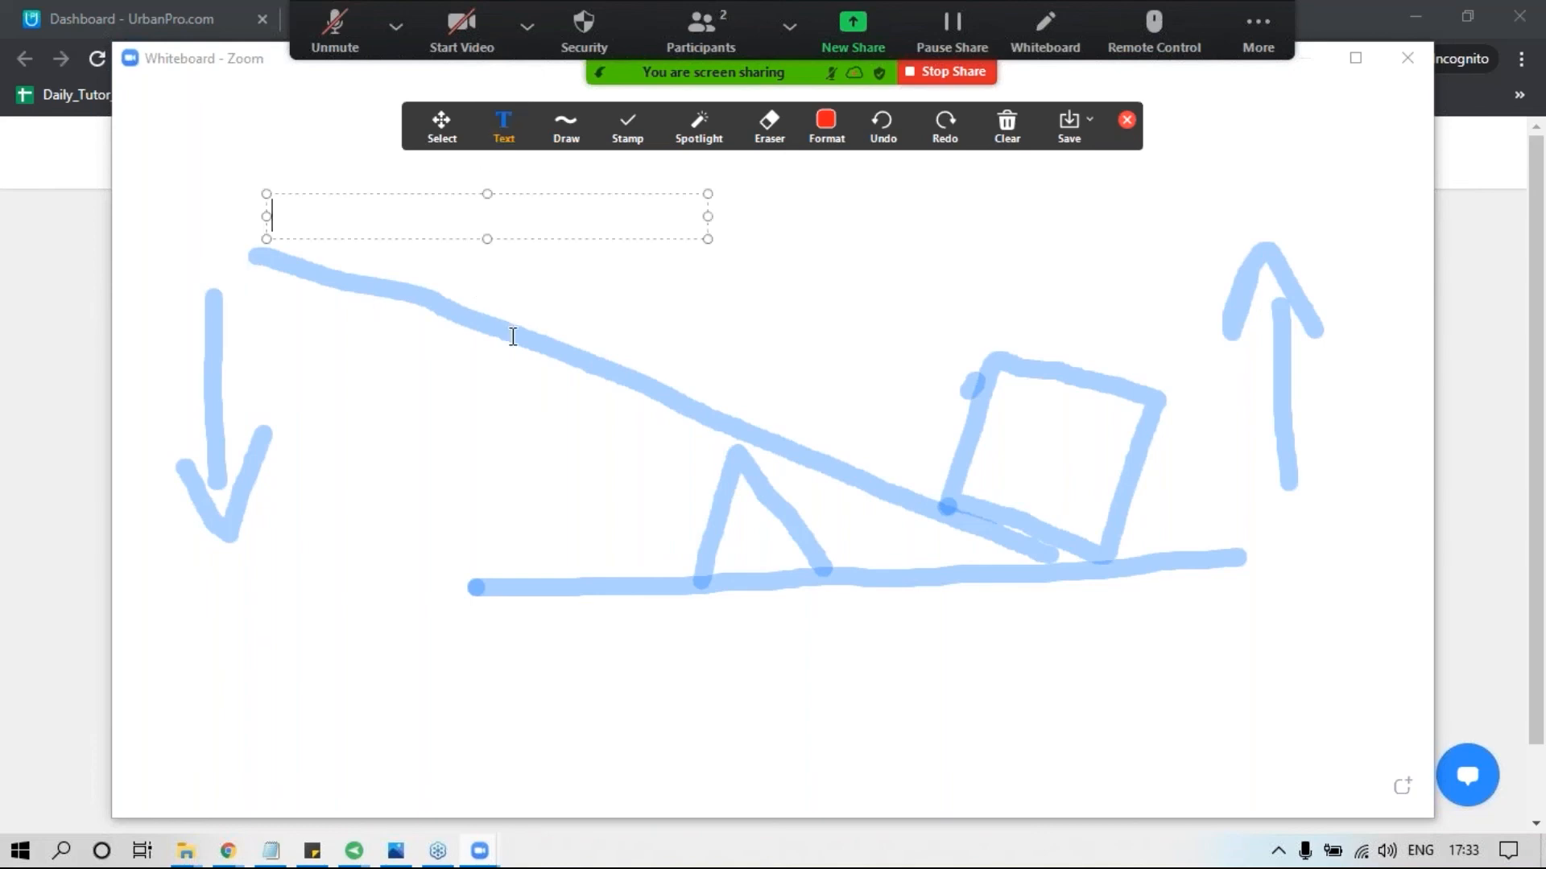
pyautogui.write('Force')
pyautogui.click(725, 545)
pyautogui.click(735, 537)
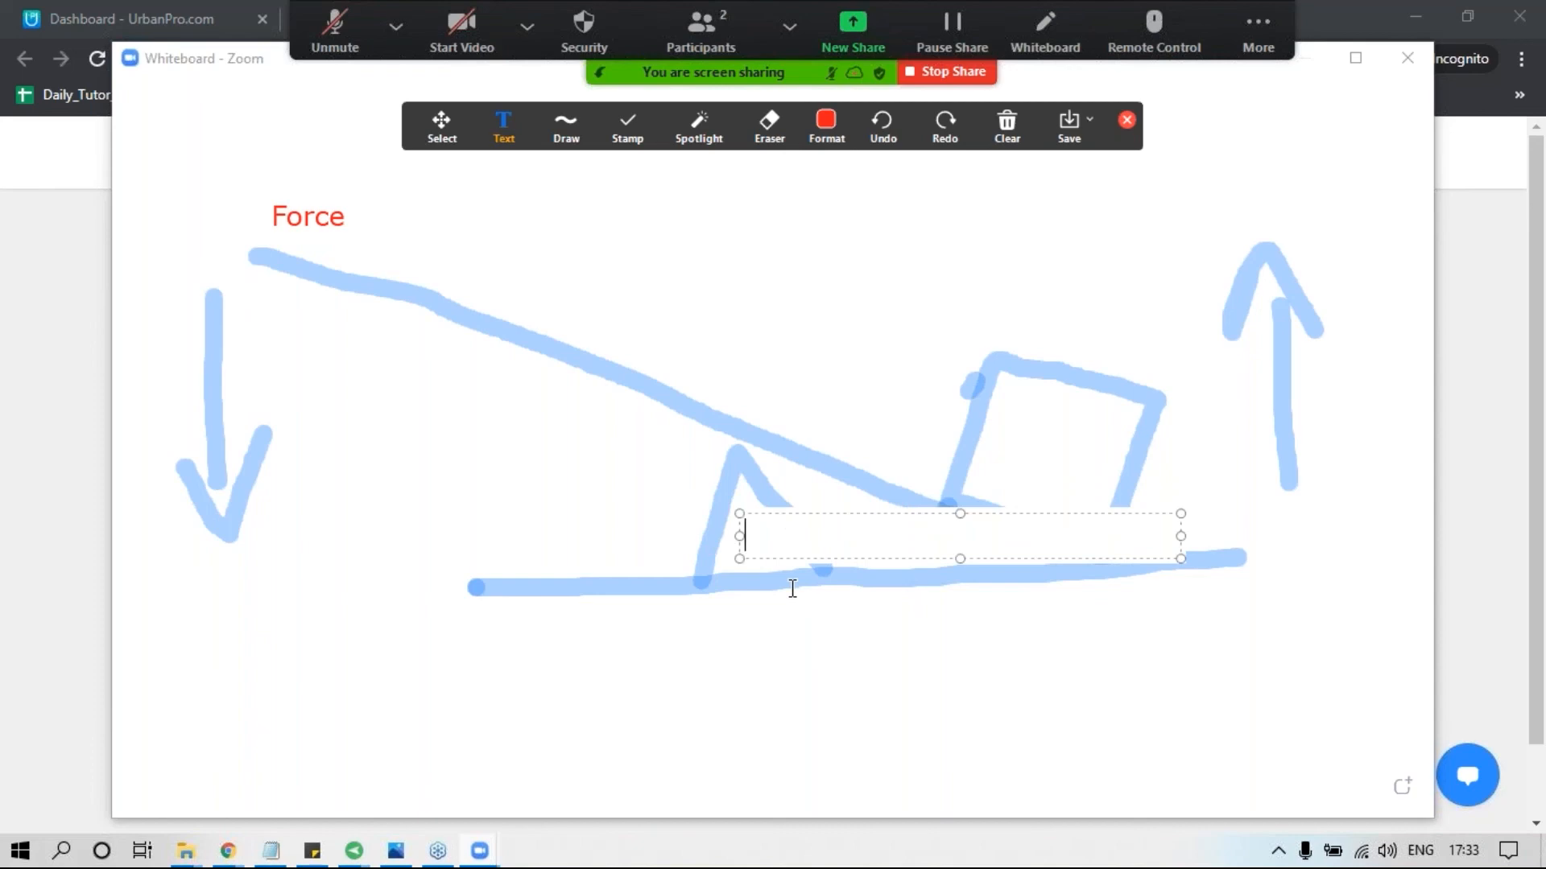
pyautogui.write('F')
pyautogui.click(786, 710)
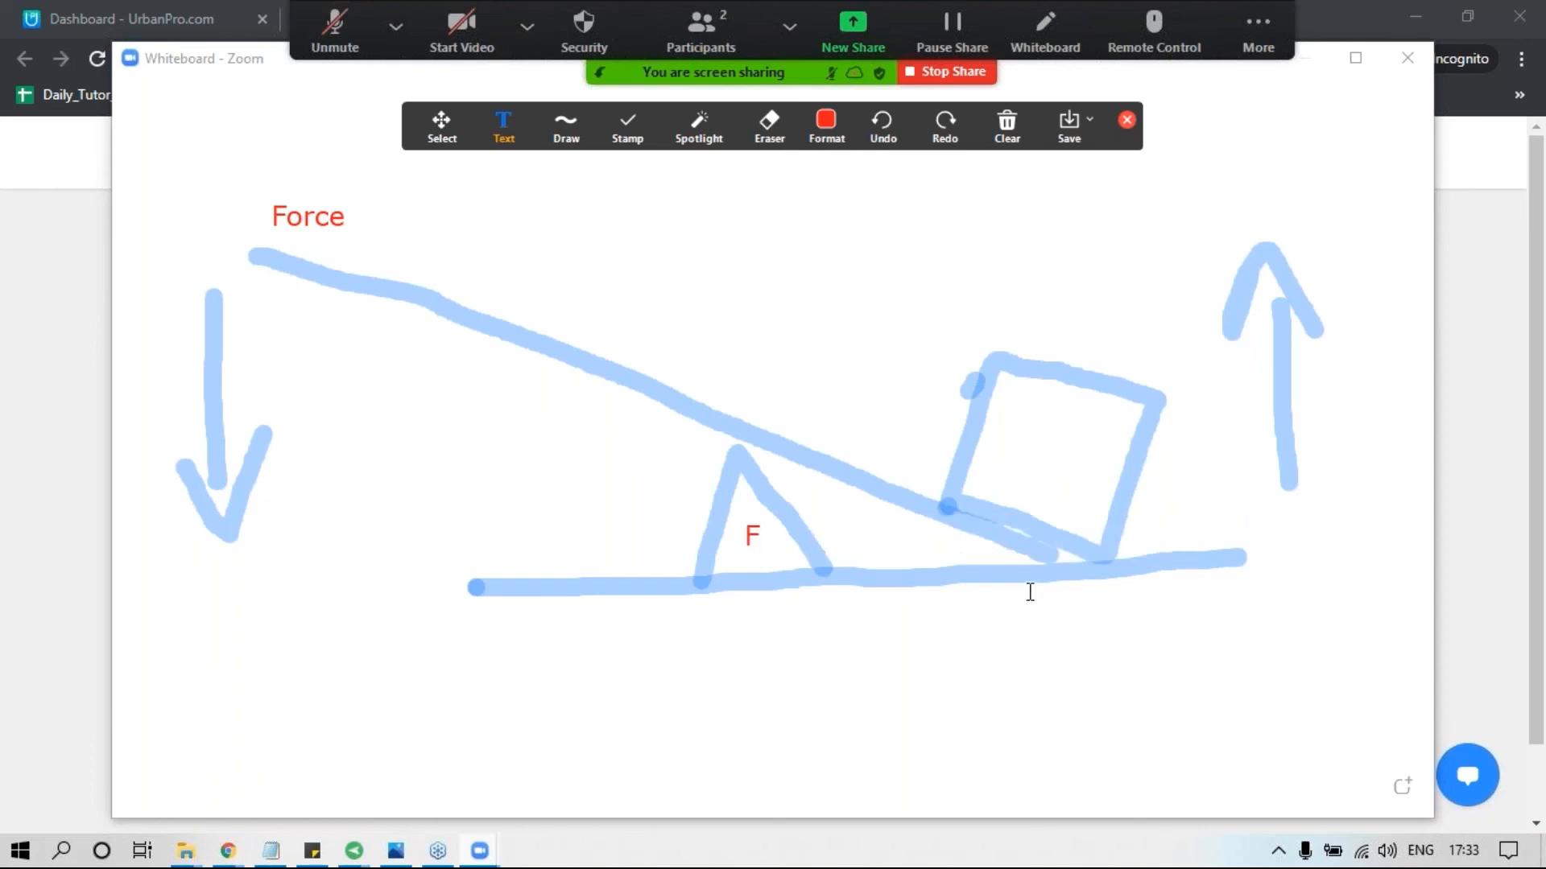
pyautogui.click(997, 450)
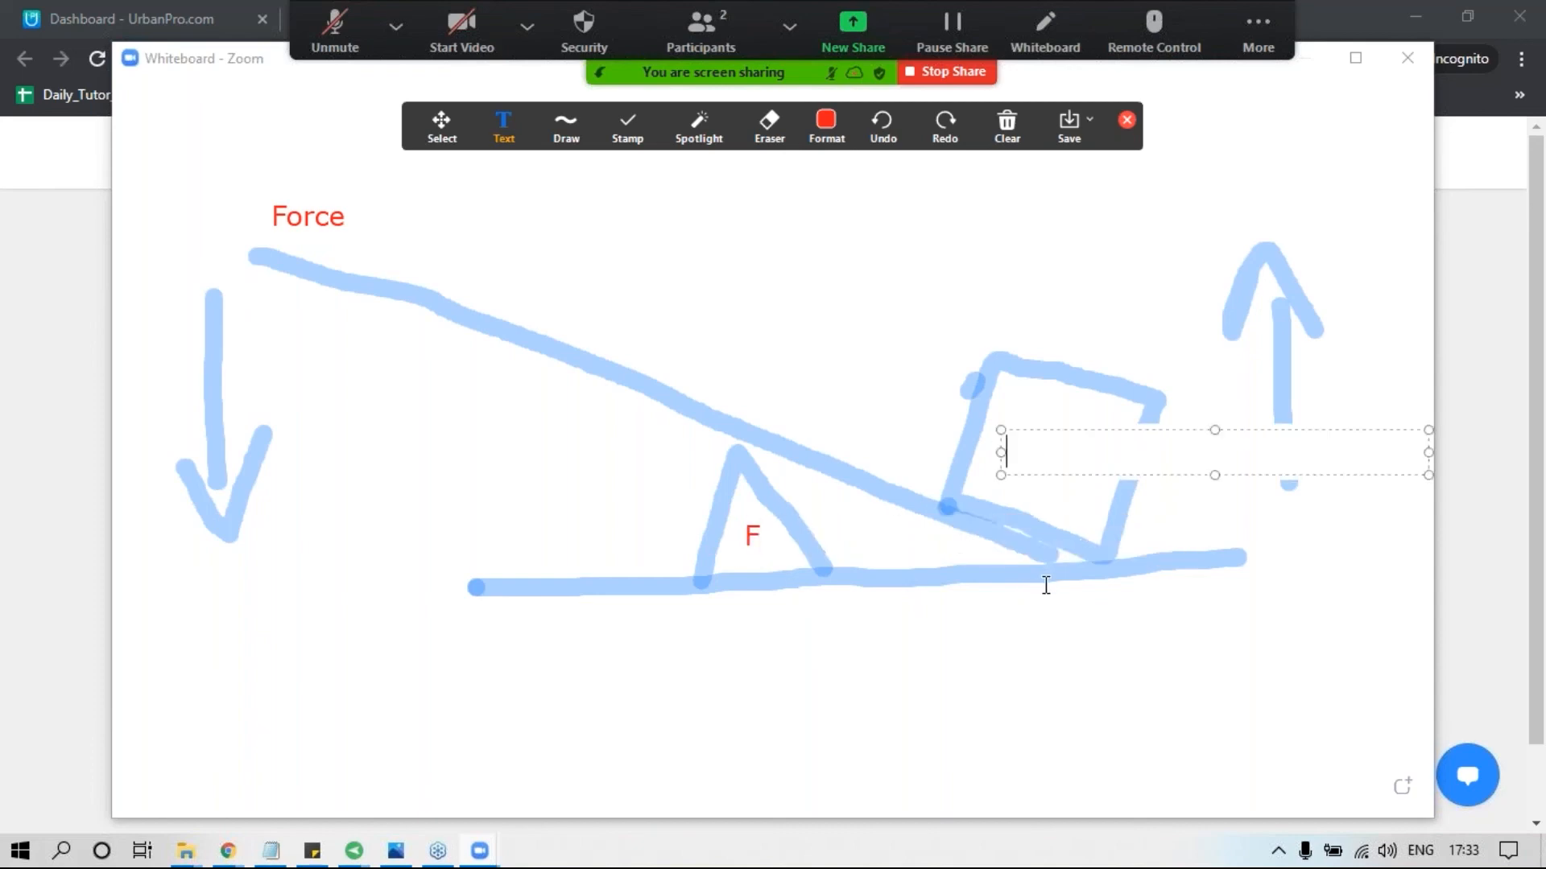
pyautogui.write('Load')
pyautogui.click(1108, 747)
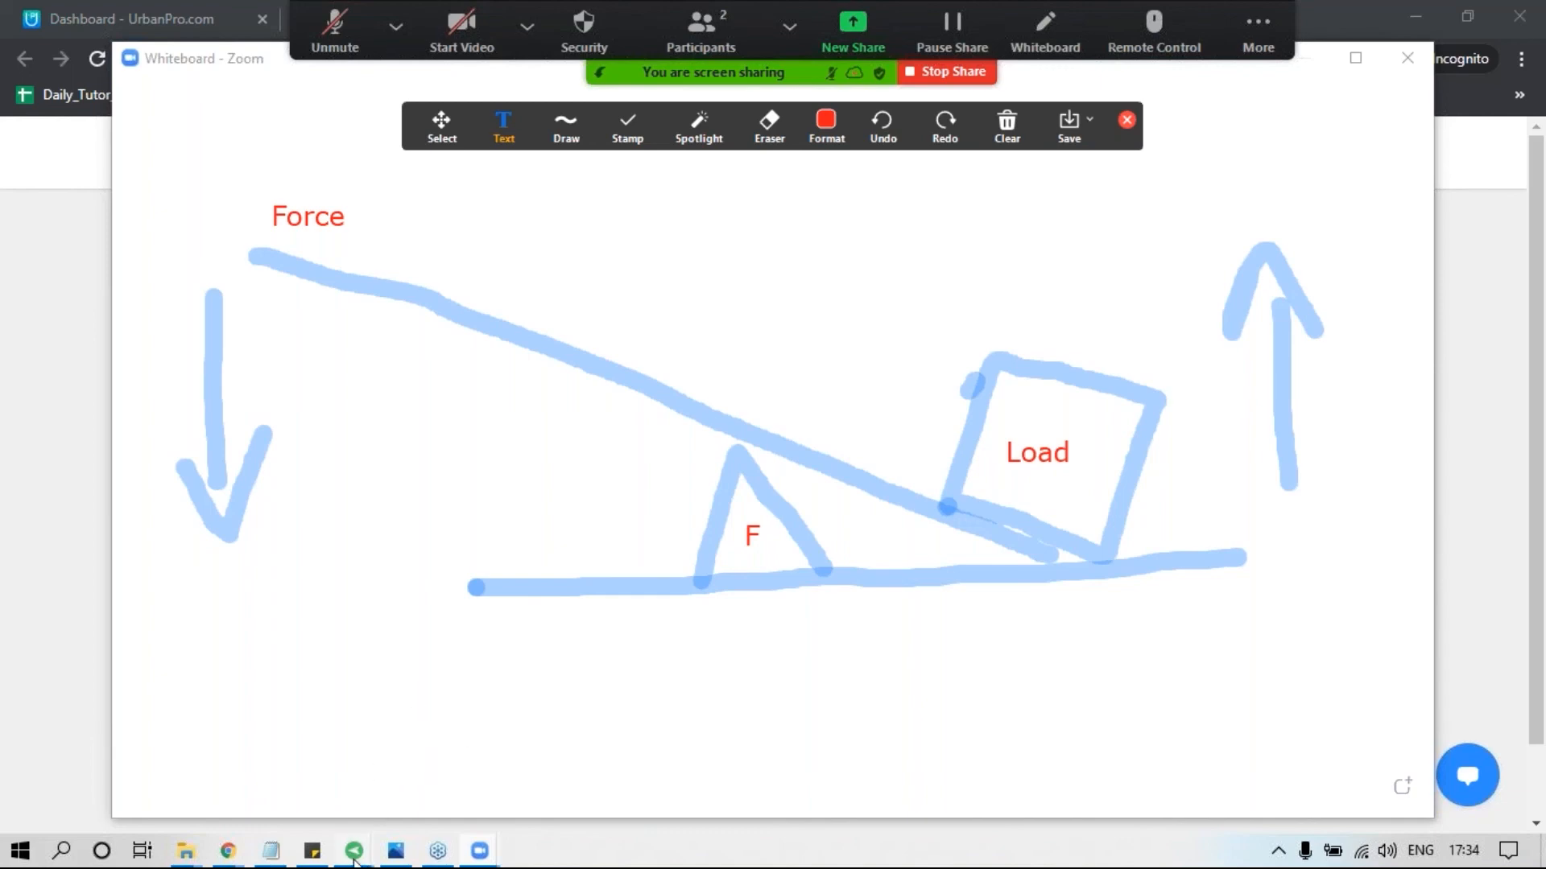
# Switch to the mirrored phone window to check how the student sees the whiteboard, and return to the whiteboard.
pyautogui.moveTo(354, 860)
pyautogui.click(461, 763)
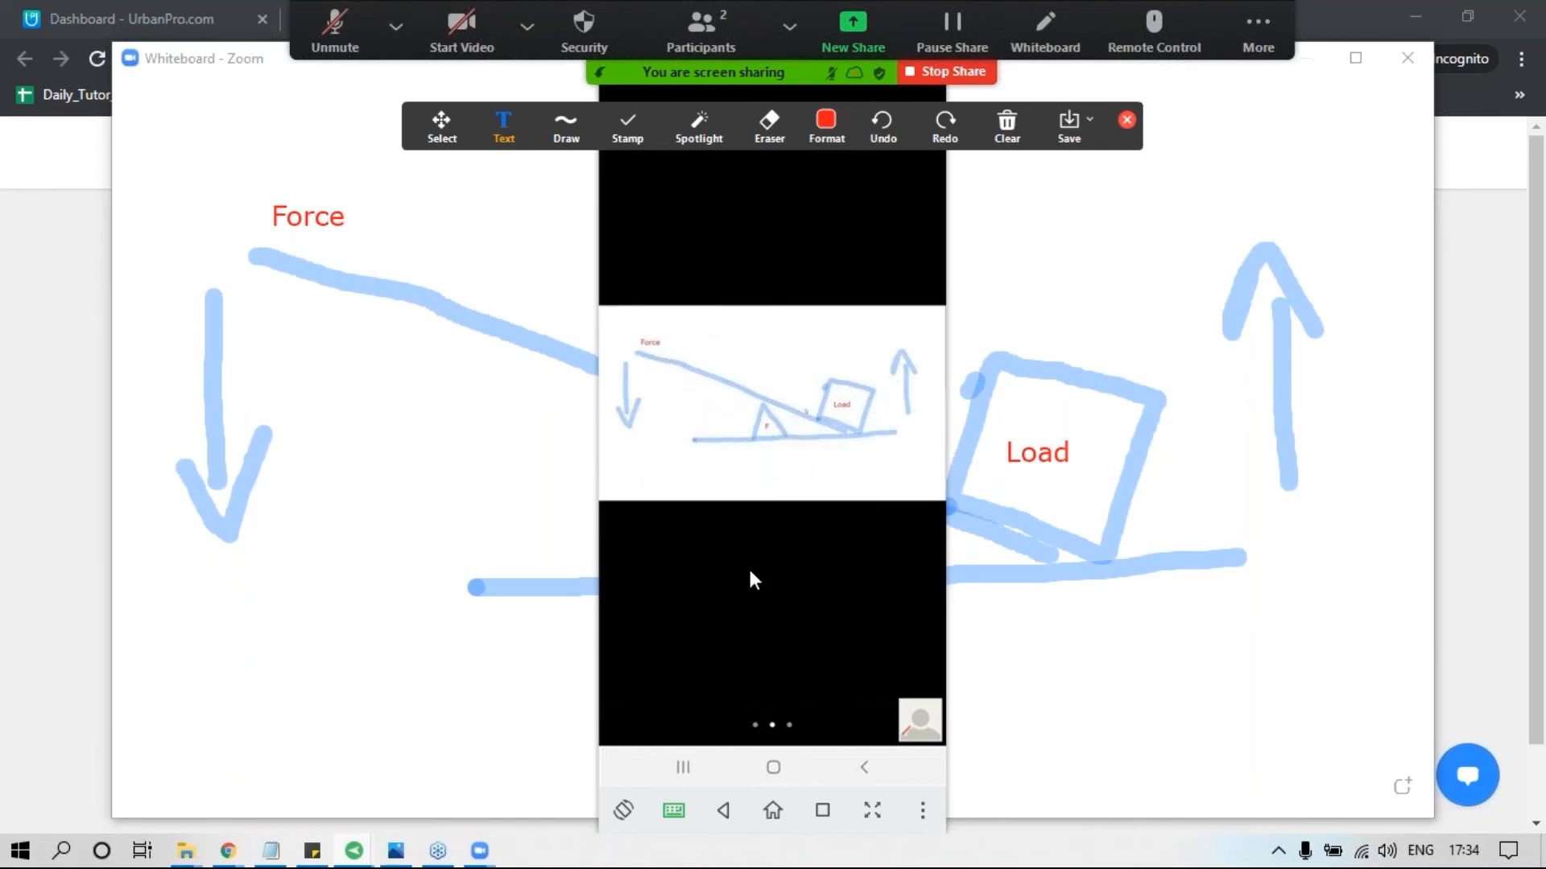
pyautogui.click(375, 570)
pyautogui.click(701, 721)
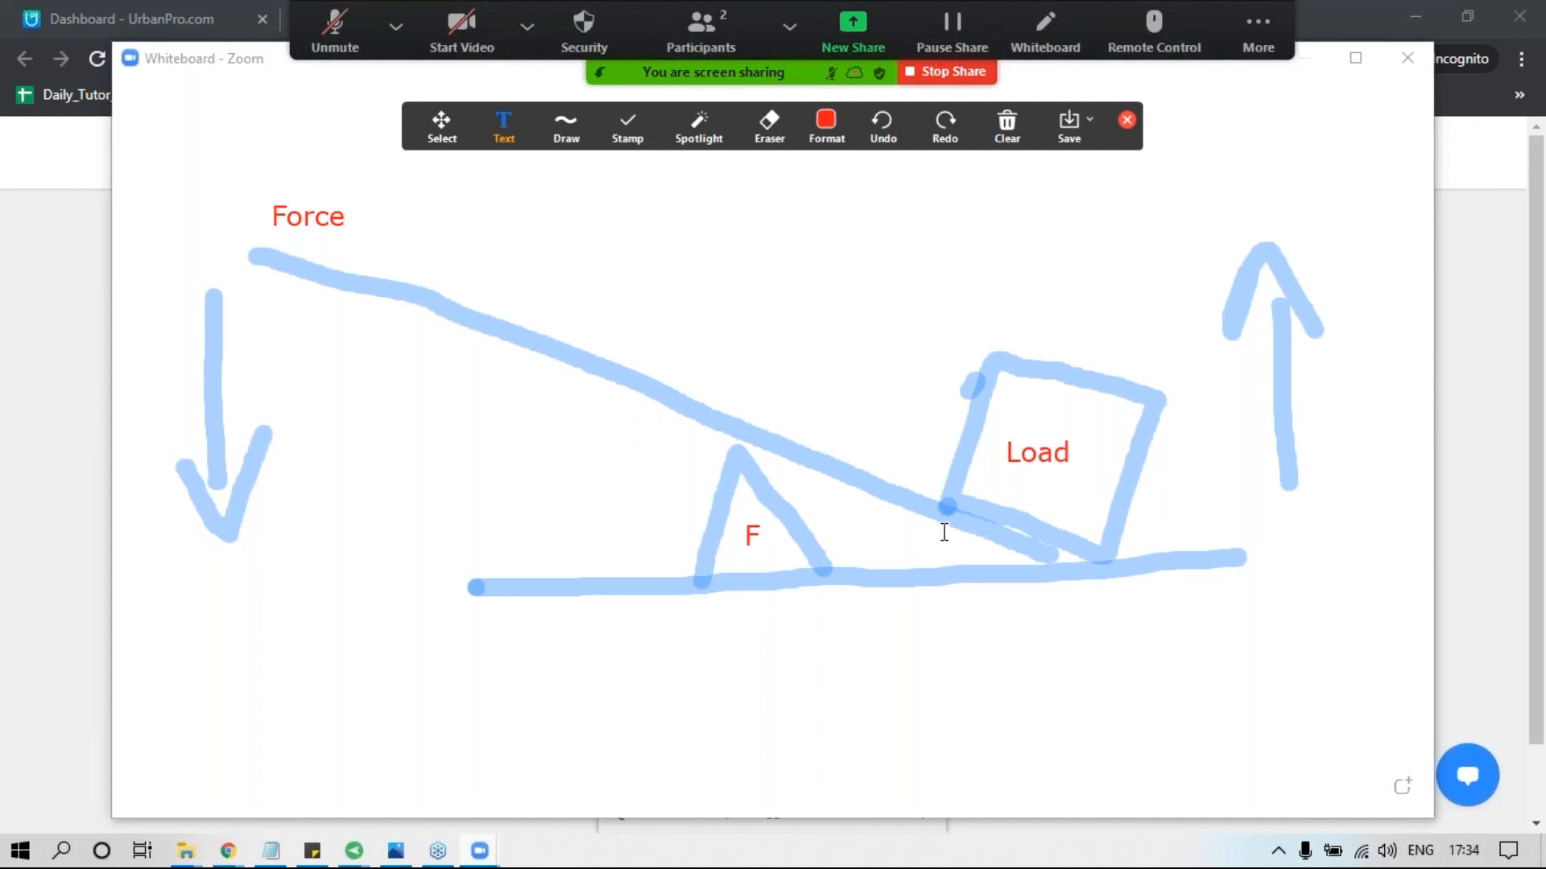
# Clear all drawings from the whiteboard and stop sharing it.
pyautogui.click(1015, 124)
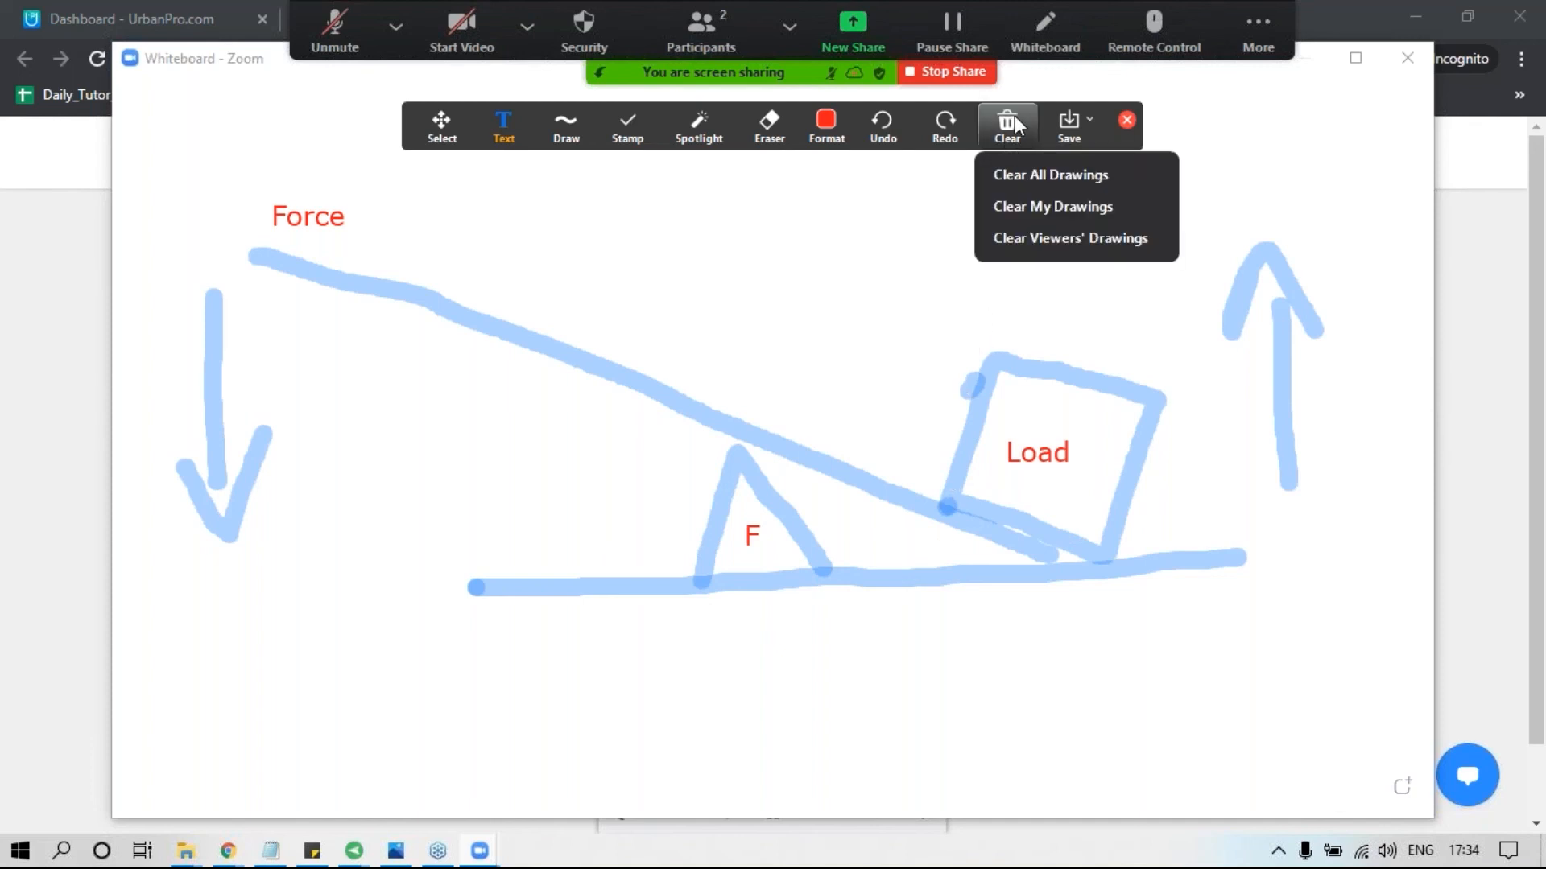
pyautogui.click(1021, 173)
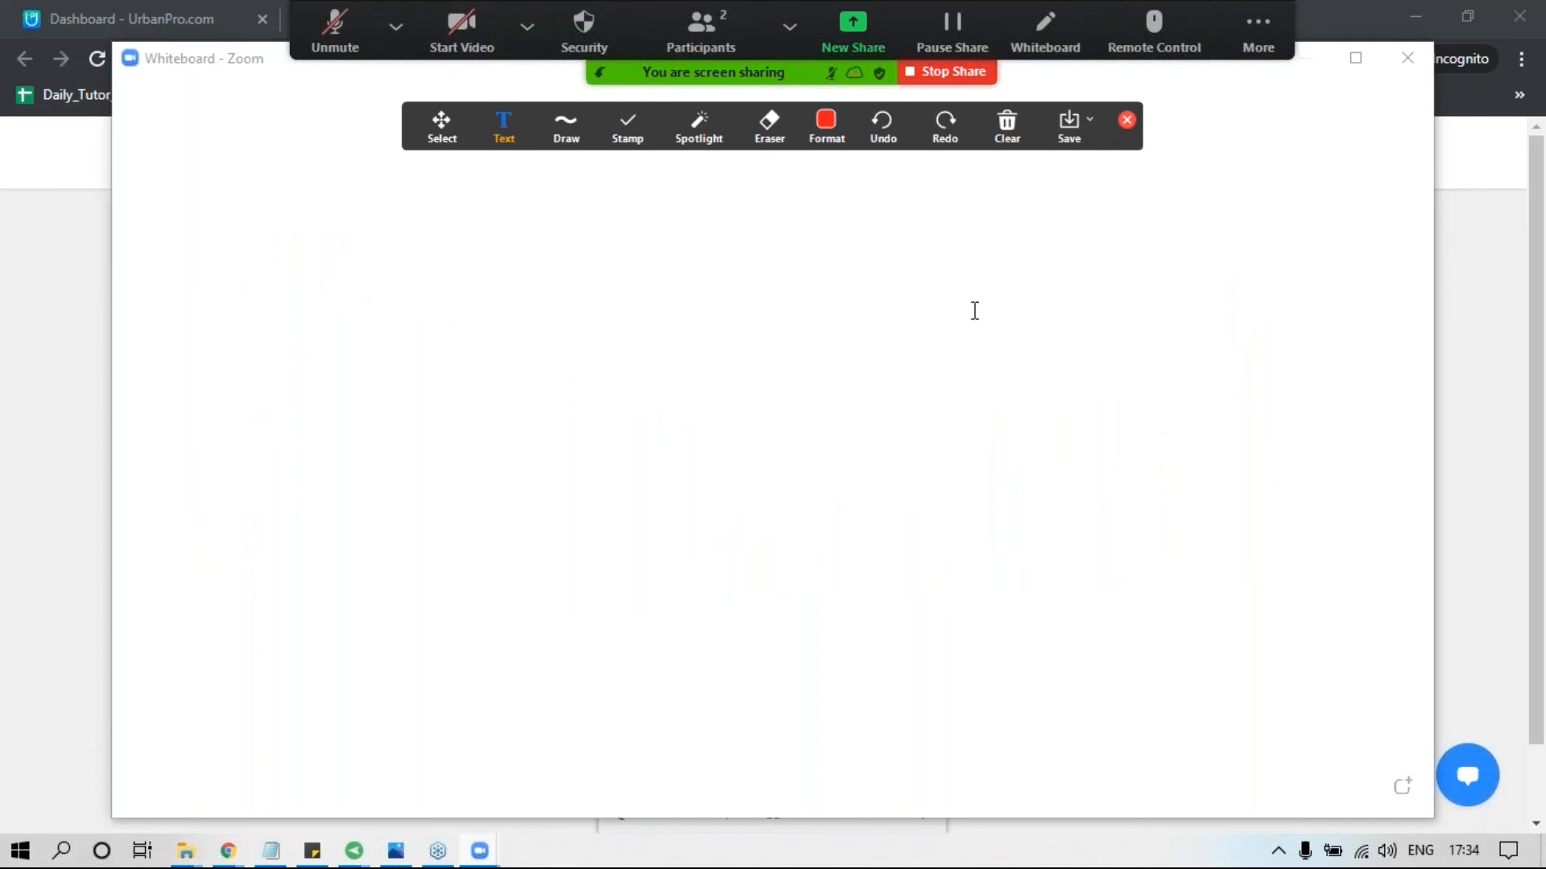
pyautogui.click(967, 74)
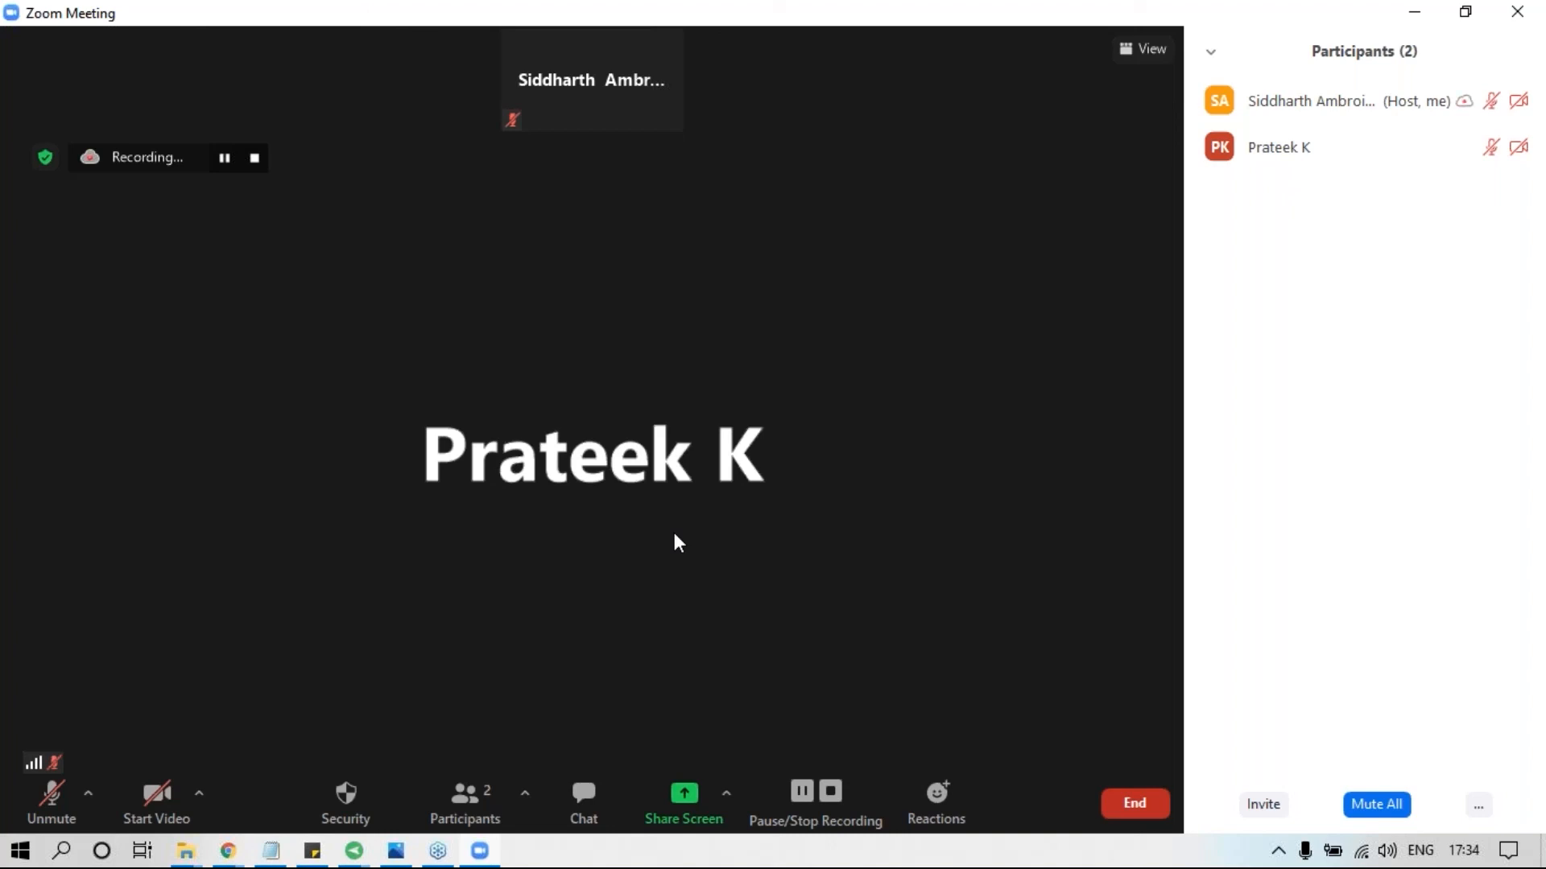
# Share the Photos window containing the chemical reactions image with the class.
pyautogui.click(683, 797)
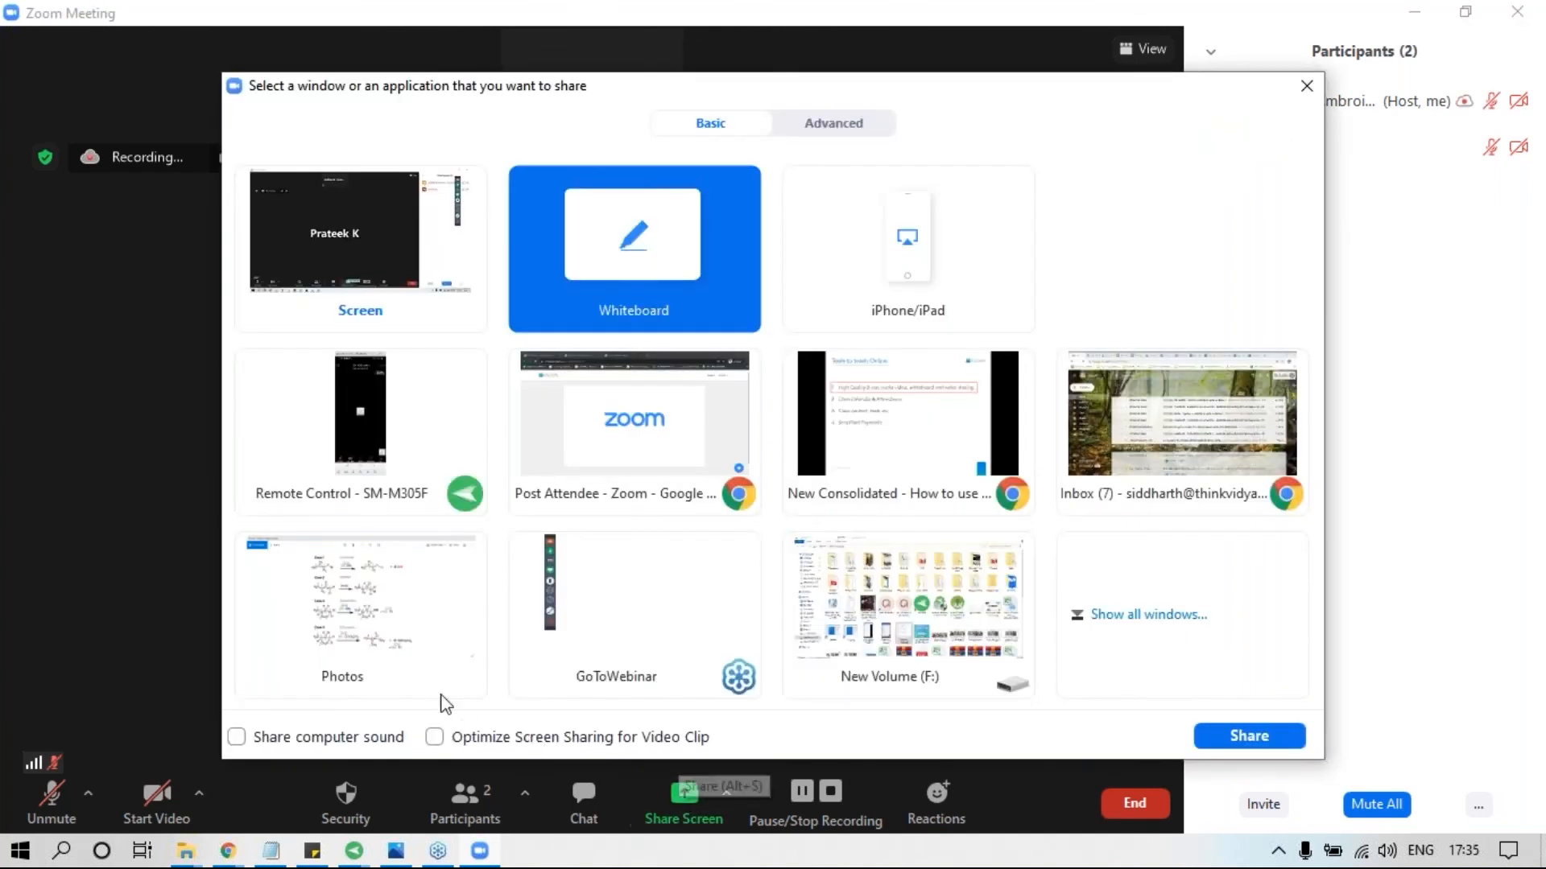
pyautogui.click(402, 612)
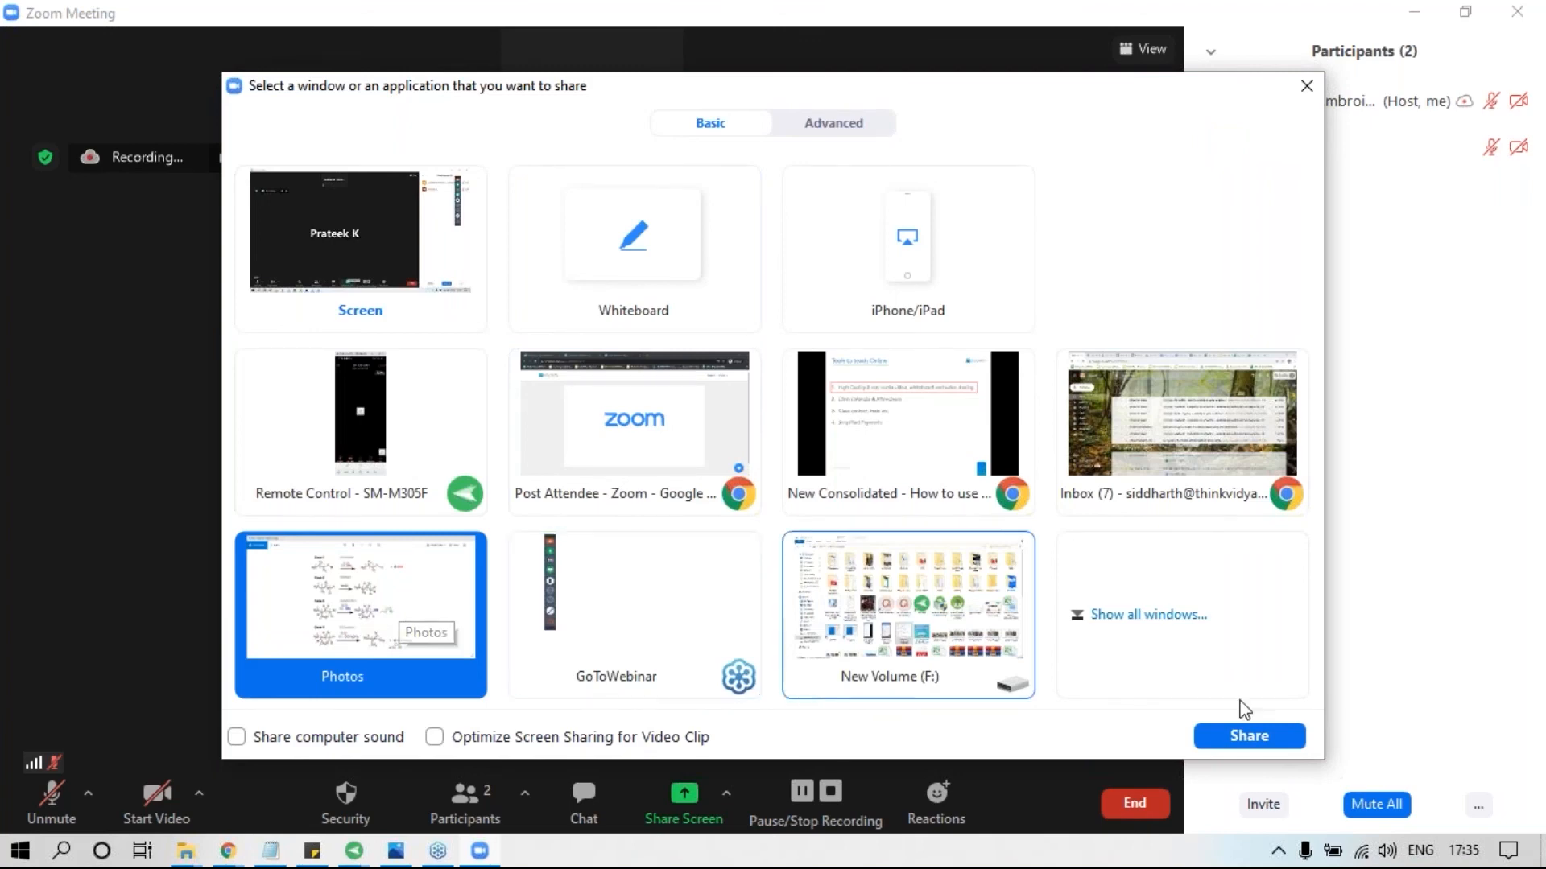
pyautogui.click(1245, 736)
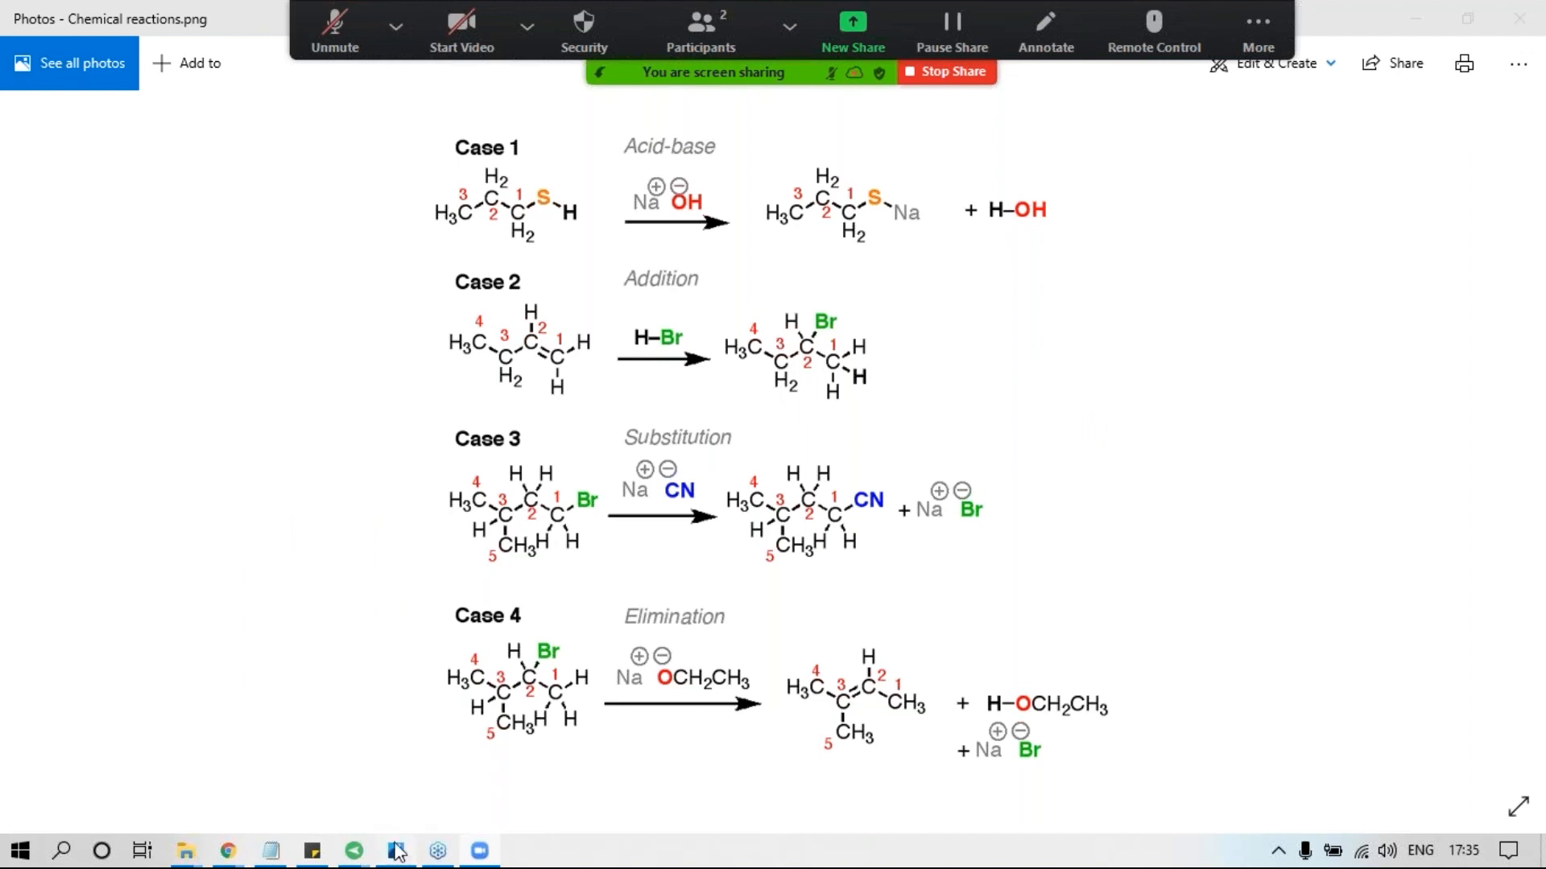
# Switch to the mirrored phone window to check how the student sees the chemical reactions image, and return to the image.
pyautogui.moveTo(354, 851)
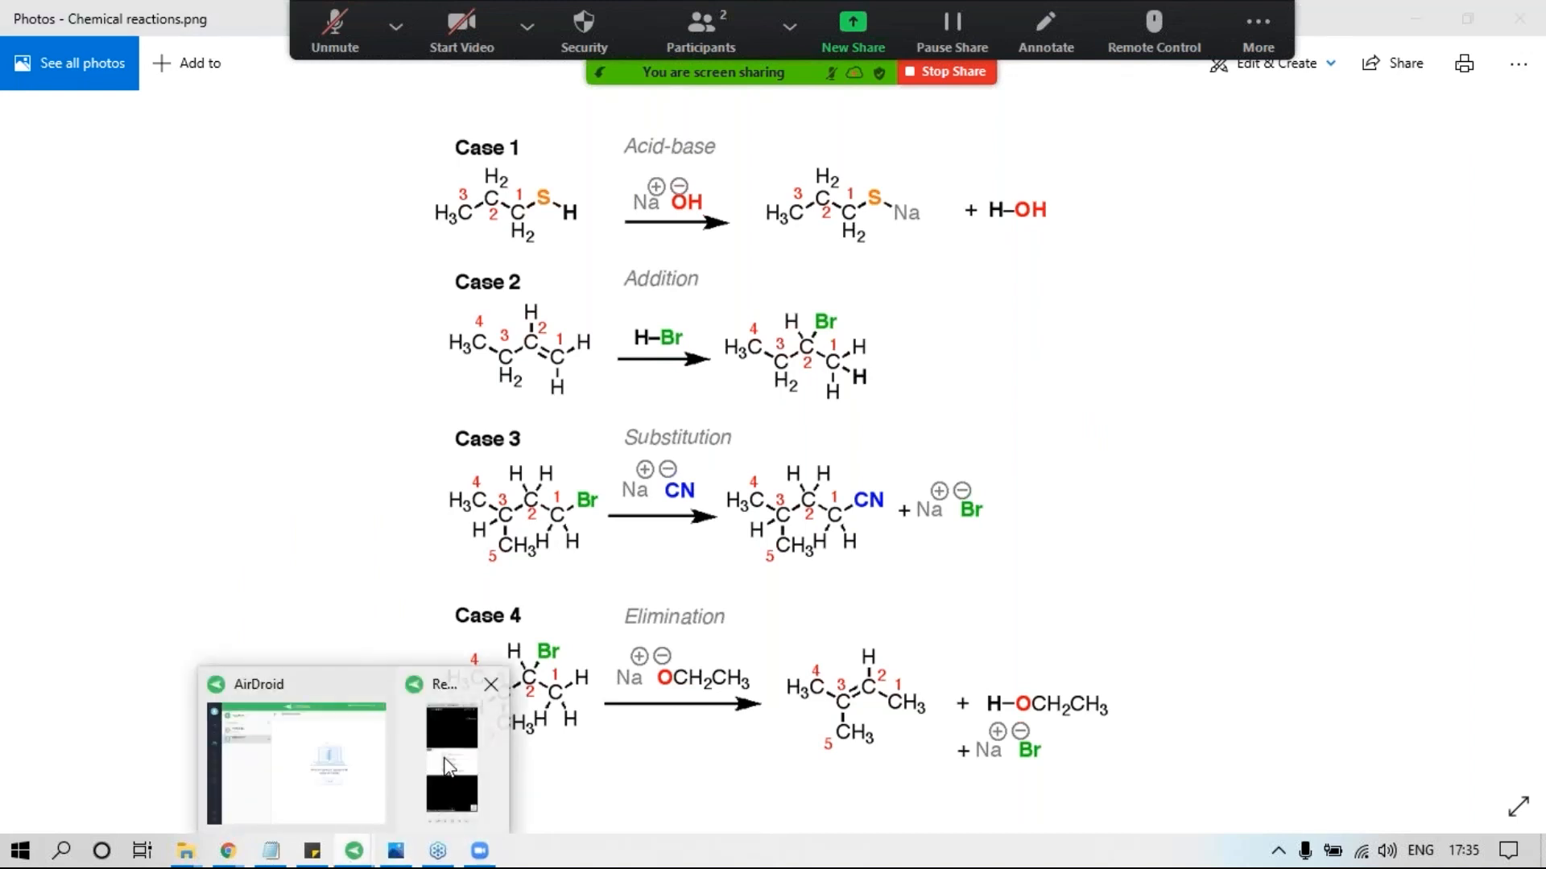
pyautogui.click(447, 763)
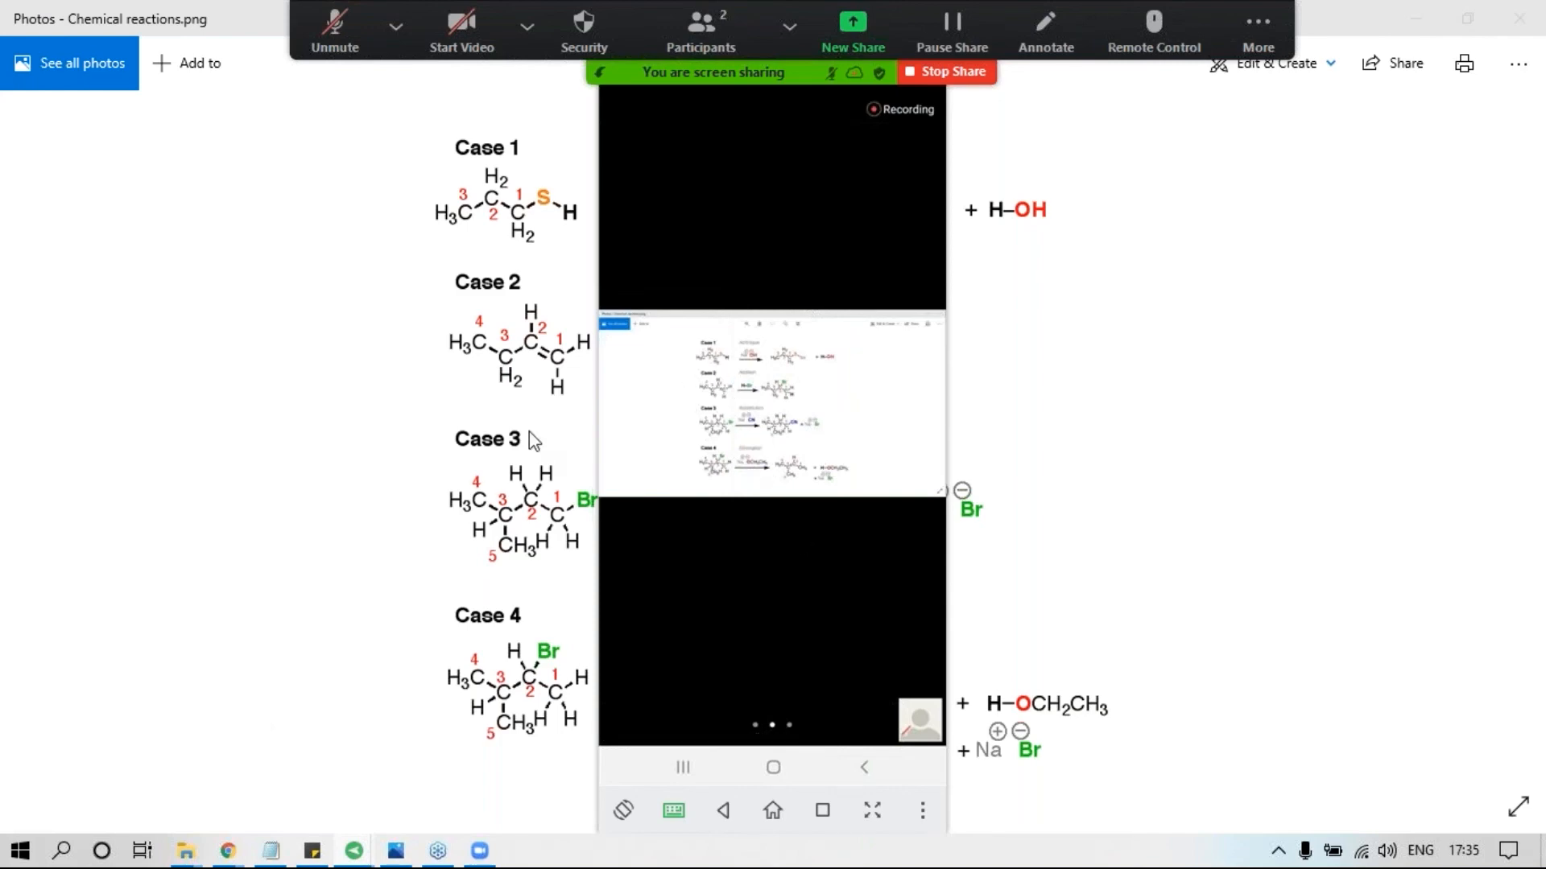
pyautogui.click(529, 432)
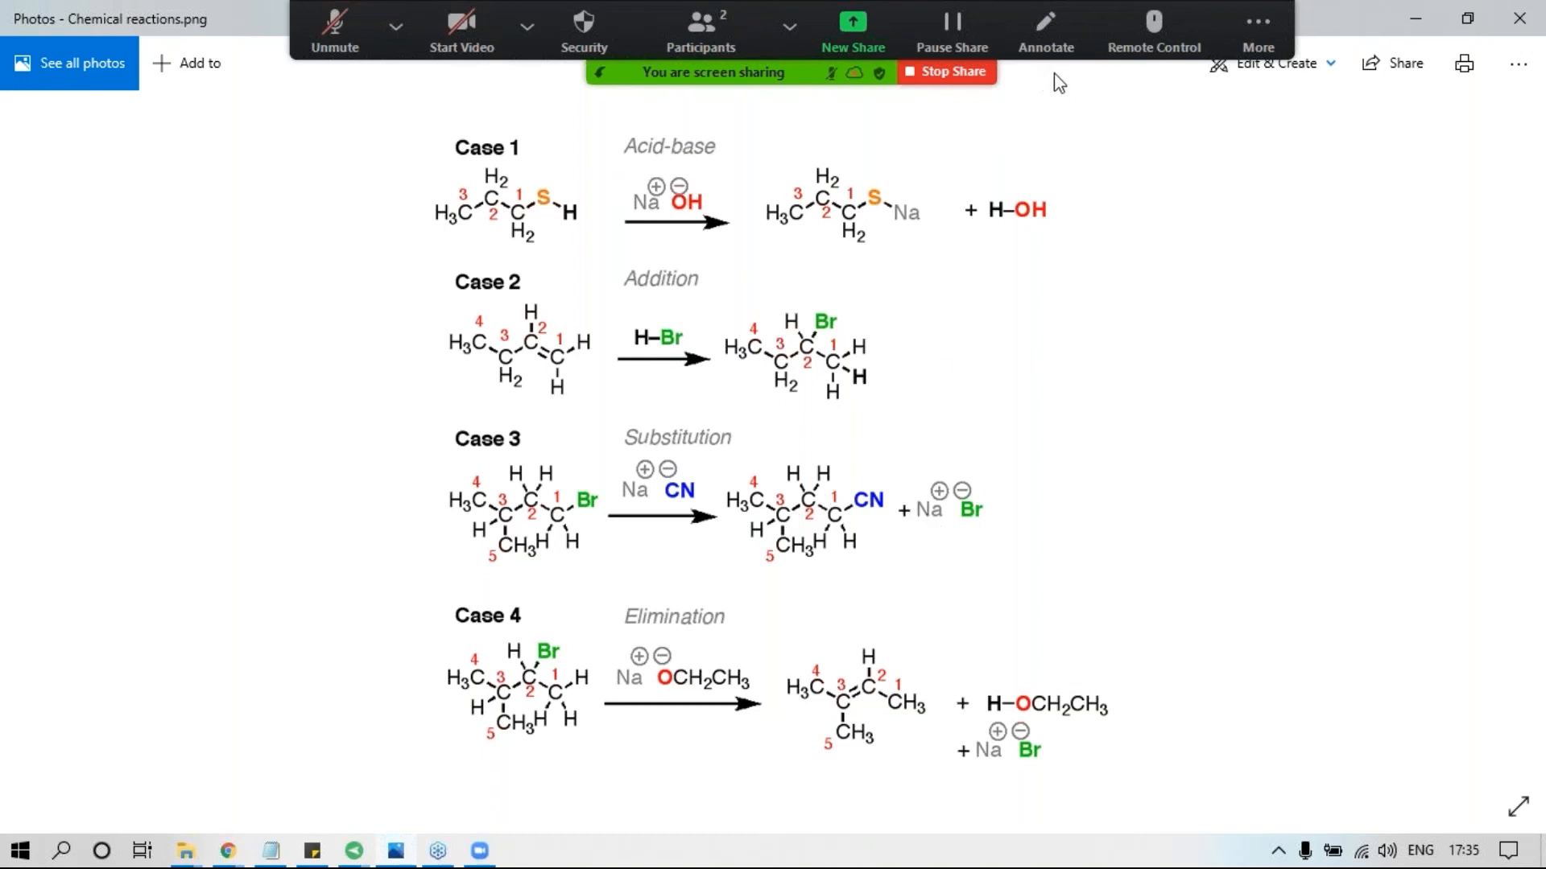
# Annotate the shared image with freehand circles around "Case 2", "Addition", the reactant's double bond and the matching bond in the product.
pyautogui.click(1043, 30)
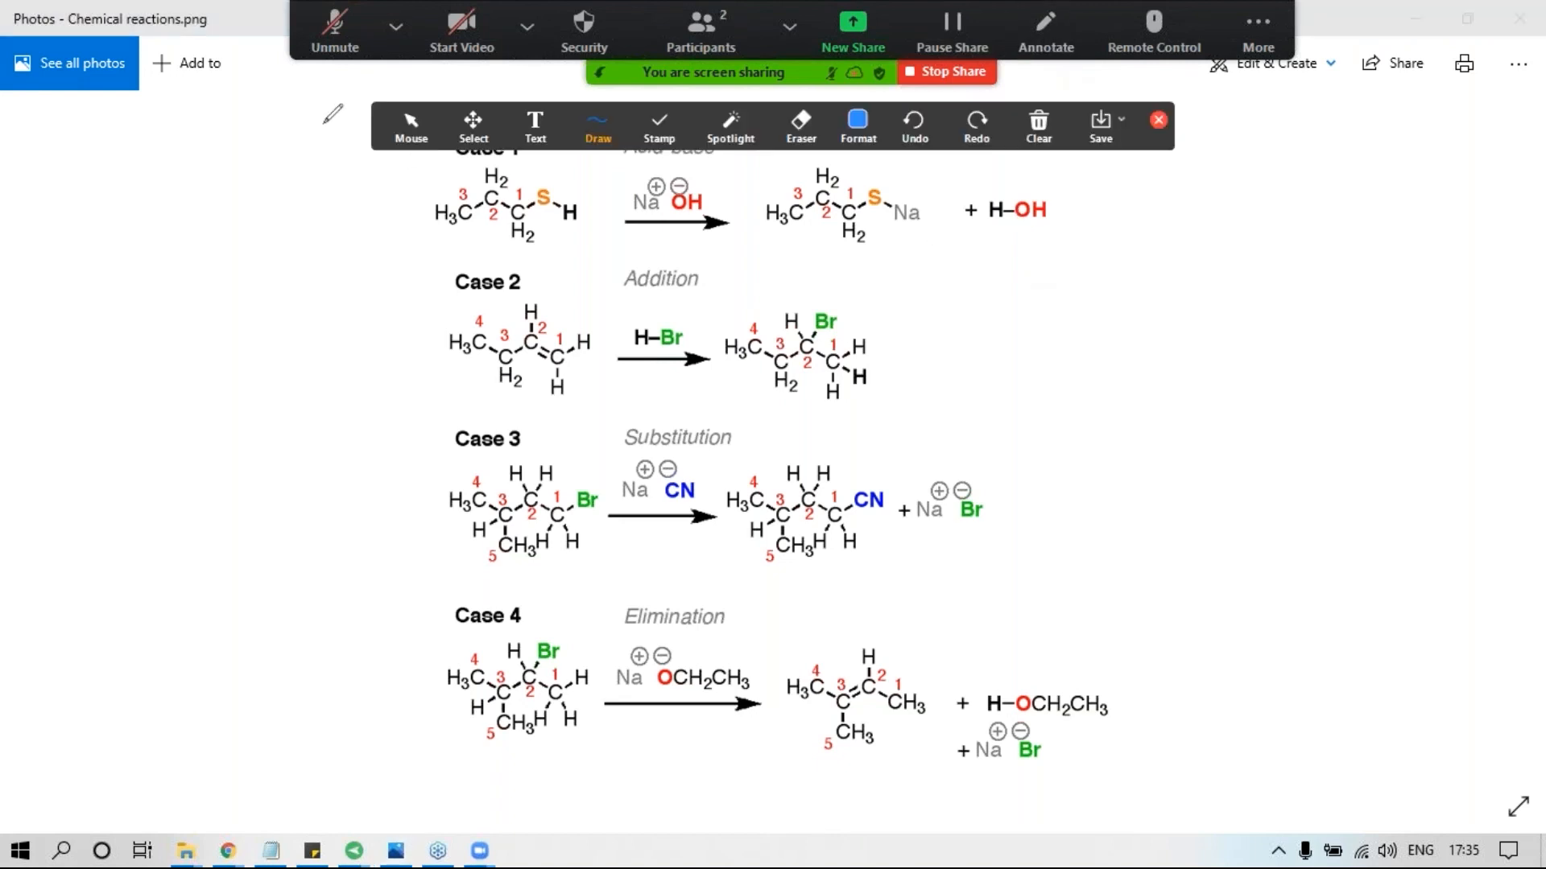
pyautogui.click(576, 135)
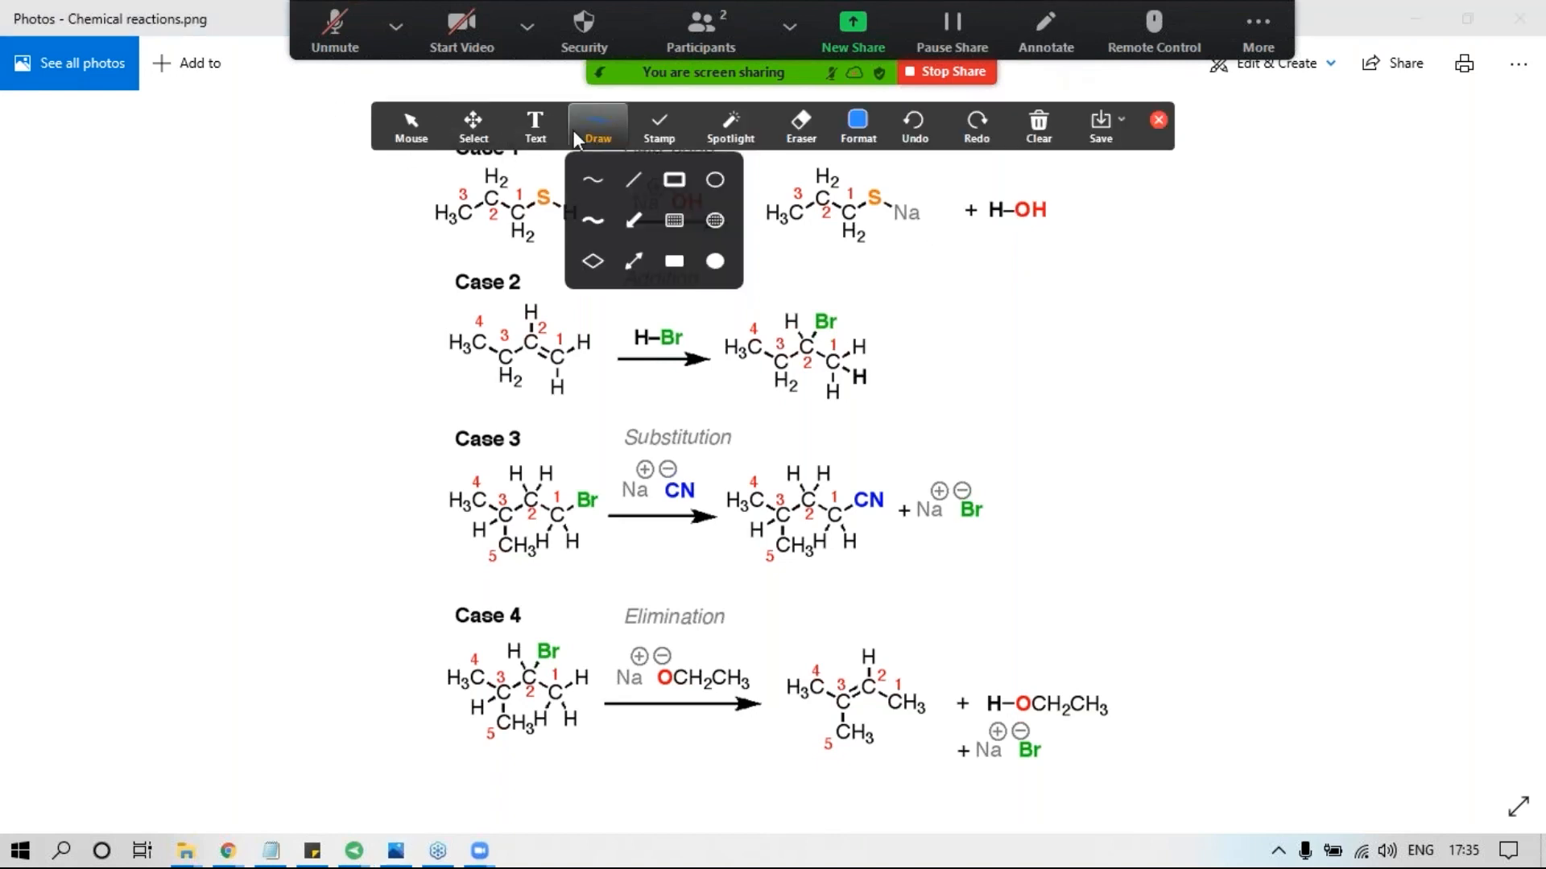
pyautogui.click(587, 177)
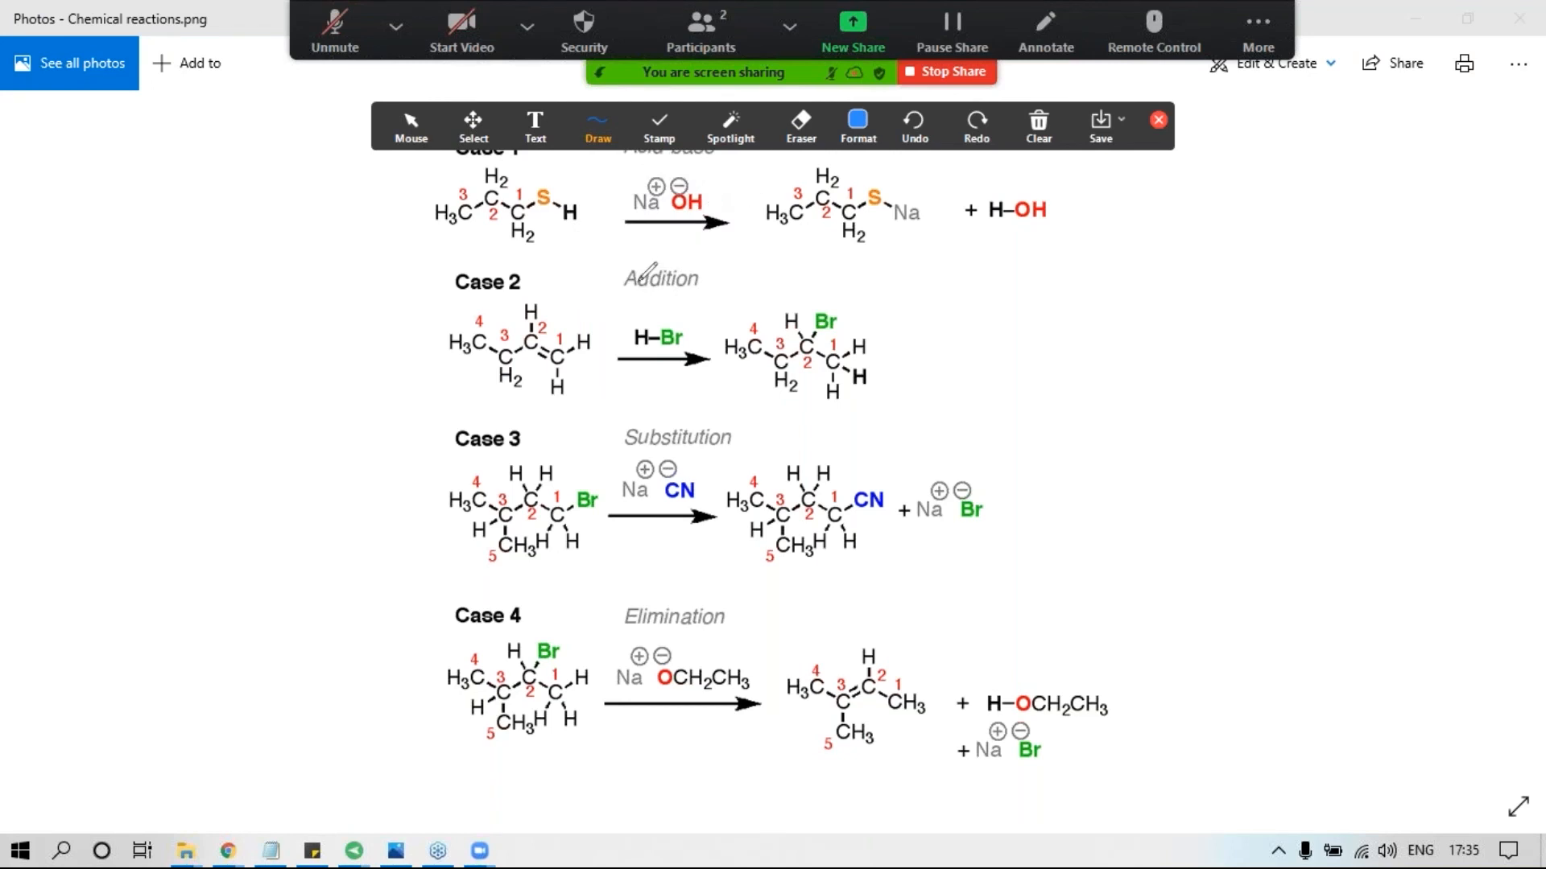
pyautogui.click(844, 135)
pyautogui.moveTo(464, 300)
pyautogui.mouseDown()
pyautogui.moveTo(561, 268)
pyautogui.moveTo(480, 306)
pyautogui.moveTo(497, 306)
pyautogui.mouseUp()
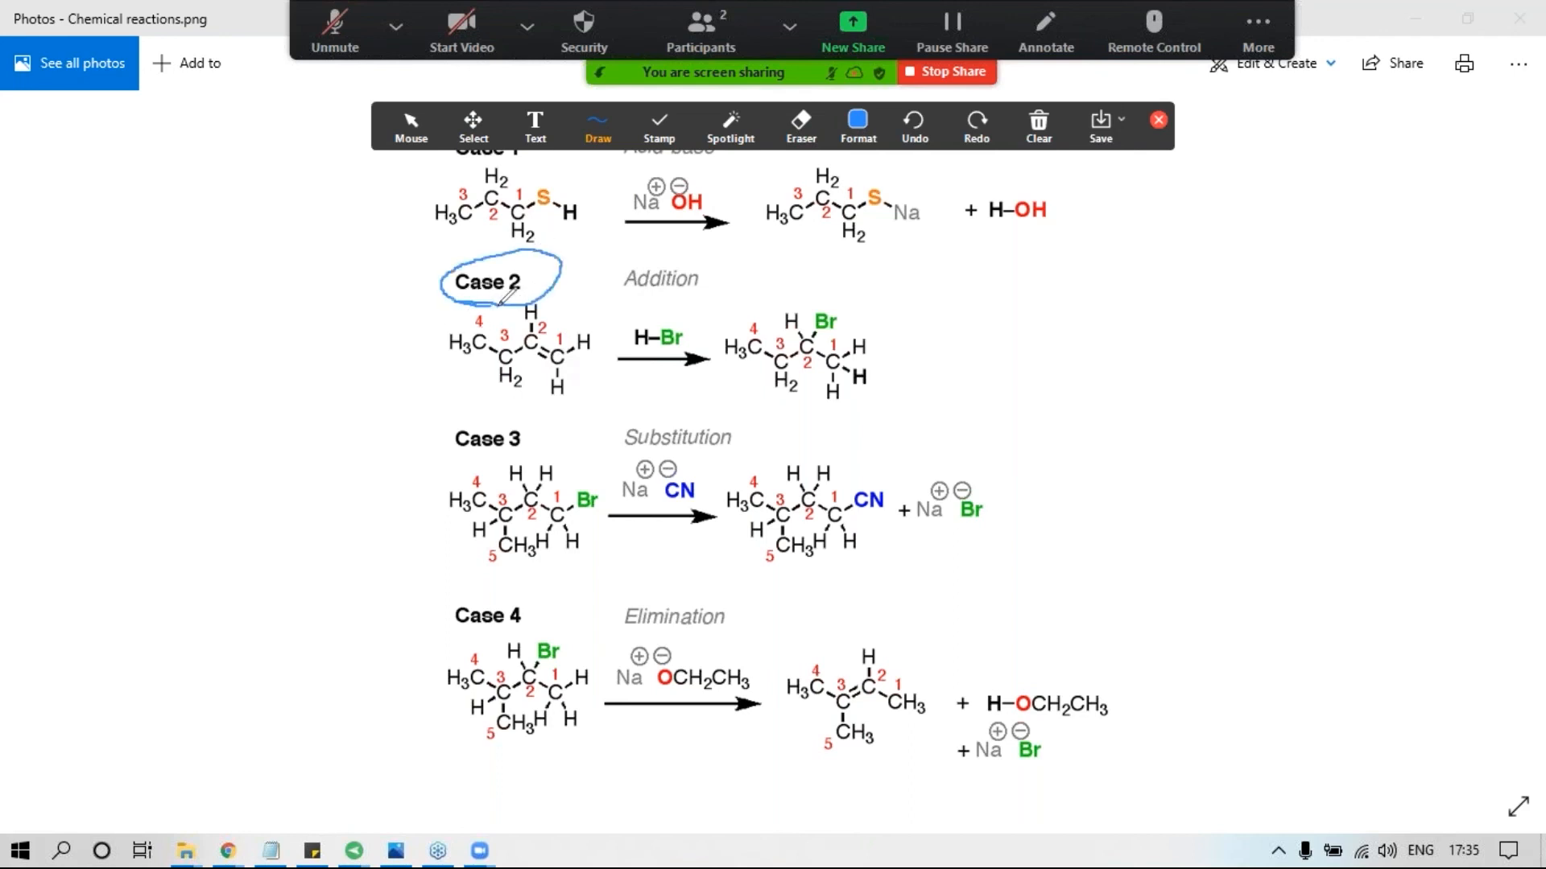
pyautogui.moveTo(632, 259)
pyautogui.mouseDown()
pyautogui.moveTo(692, 233)
pyautogui.moveTo(644, 272)
pyautogui.mouseUp()
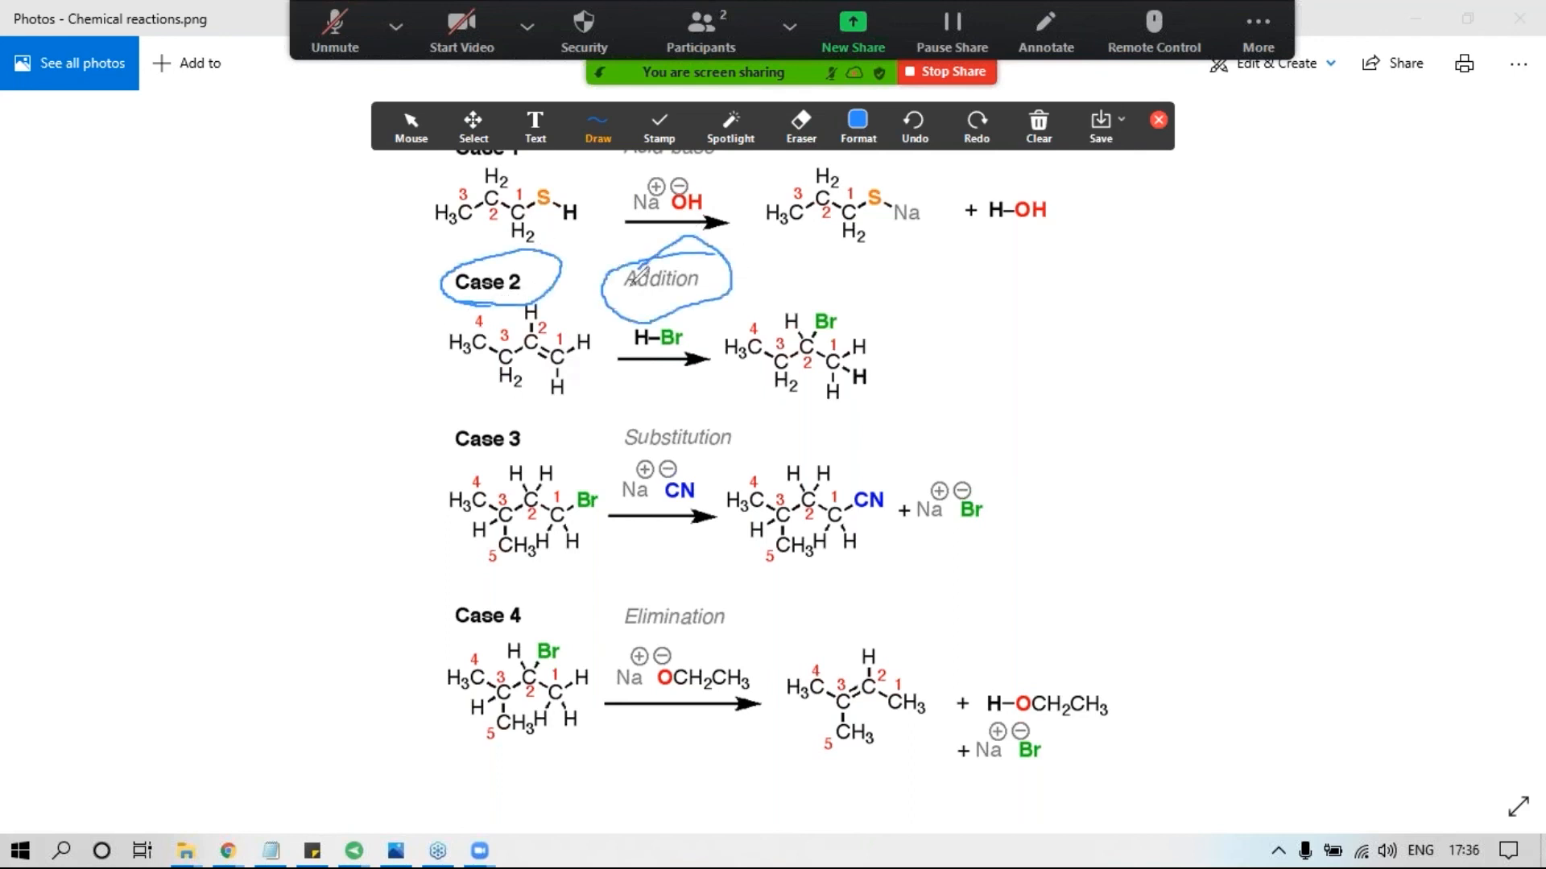
pyautogui.moveTo(560, 329)
pyautogui.mouseDown()
pyautogui.moveTo(554, 372)
pyautogui.moveTo(561, 330)
pyautogui.mouseUp()
pyautogui.moveTo(808, 337)
pyautogui.mouseDown()
pyautogui.moveTo(829, 359)
pyautogui.moveTo(823, 327)
pyautogui.mouseUp()
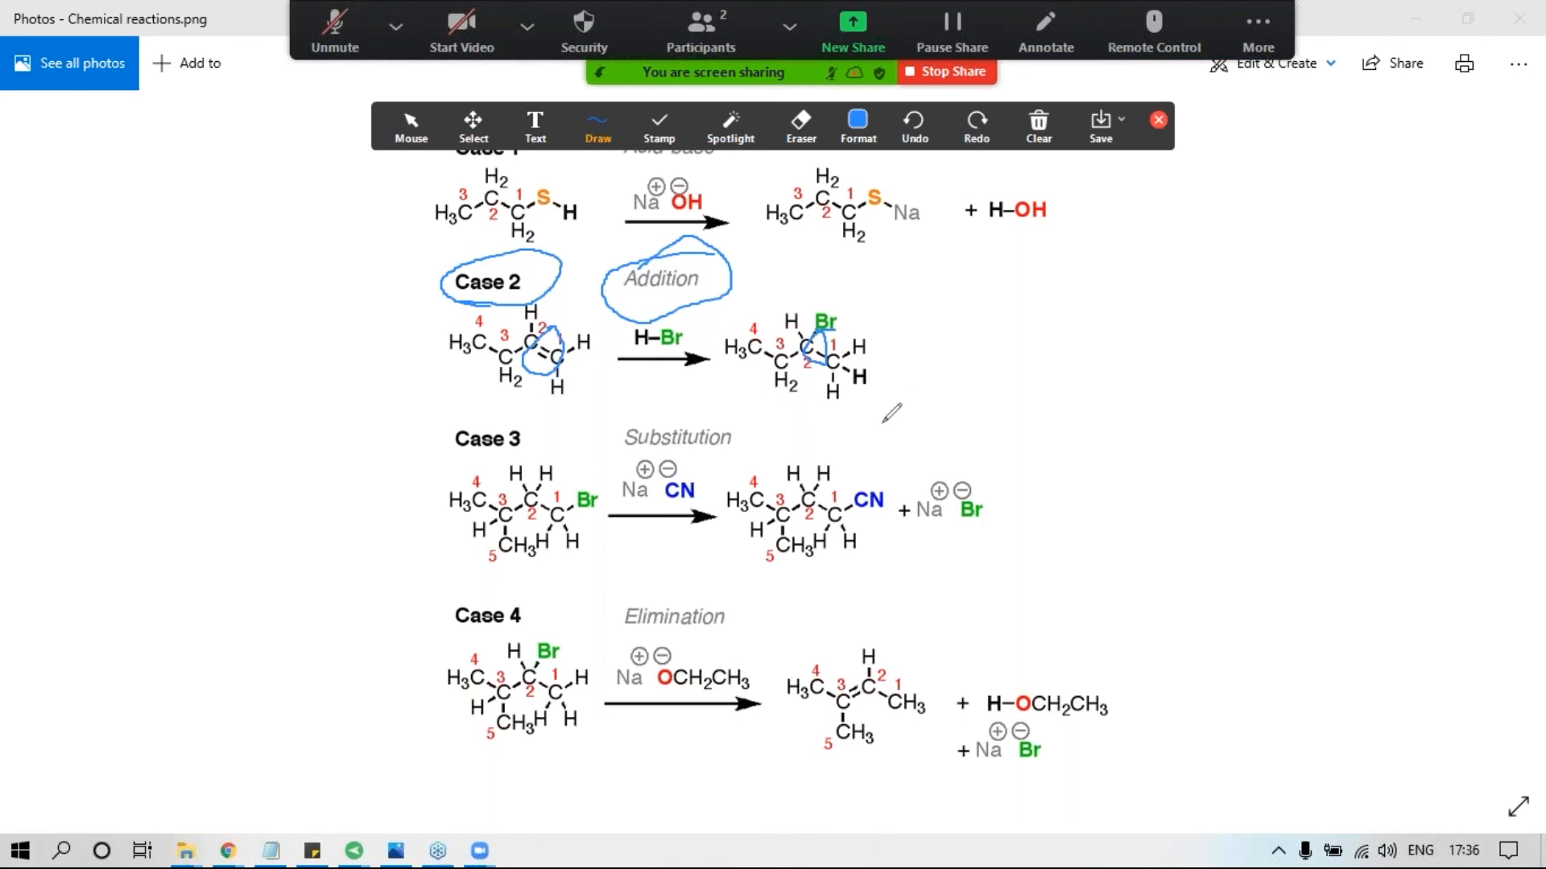
# Clear all drawings from the chemical reactions image and stop sharing the screen.
pyautogui.click(1048, 129)
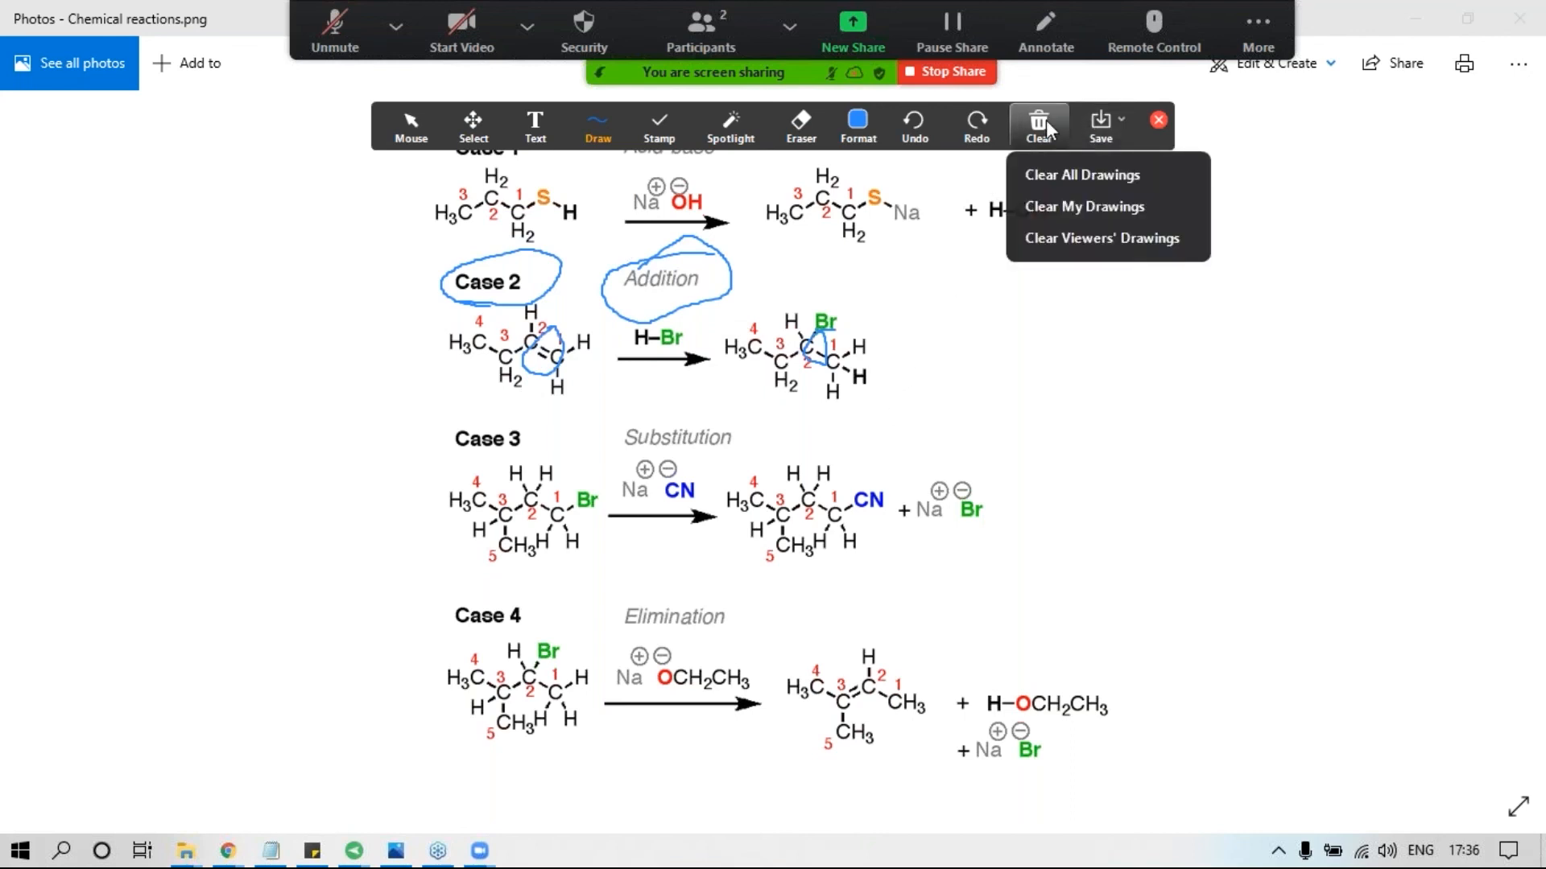
pyautogui.click(1071, 175)
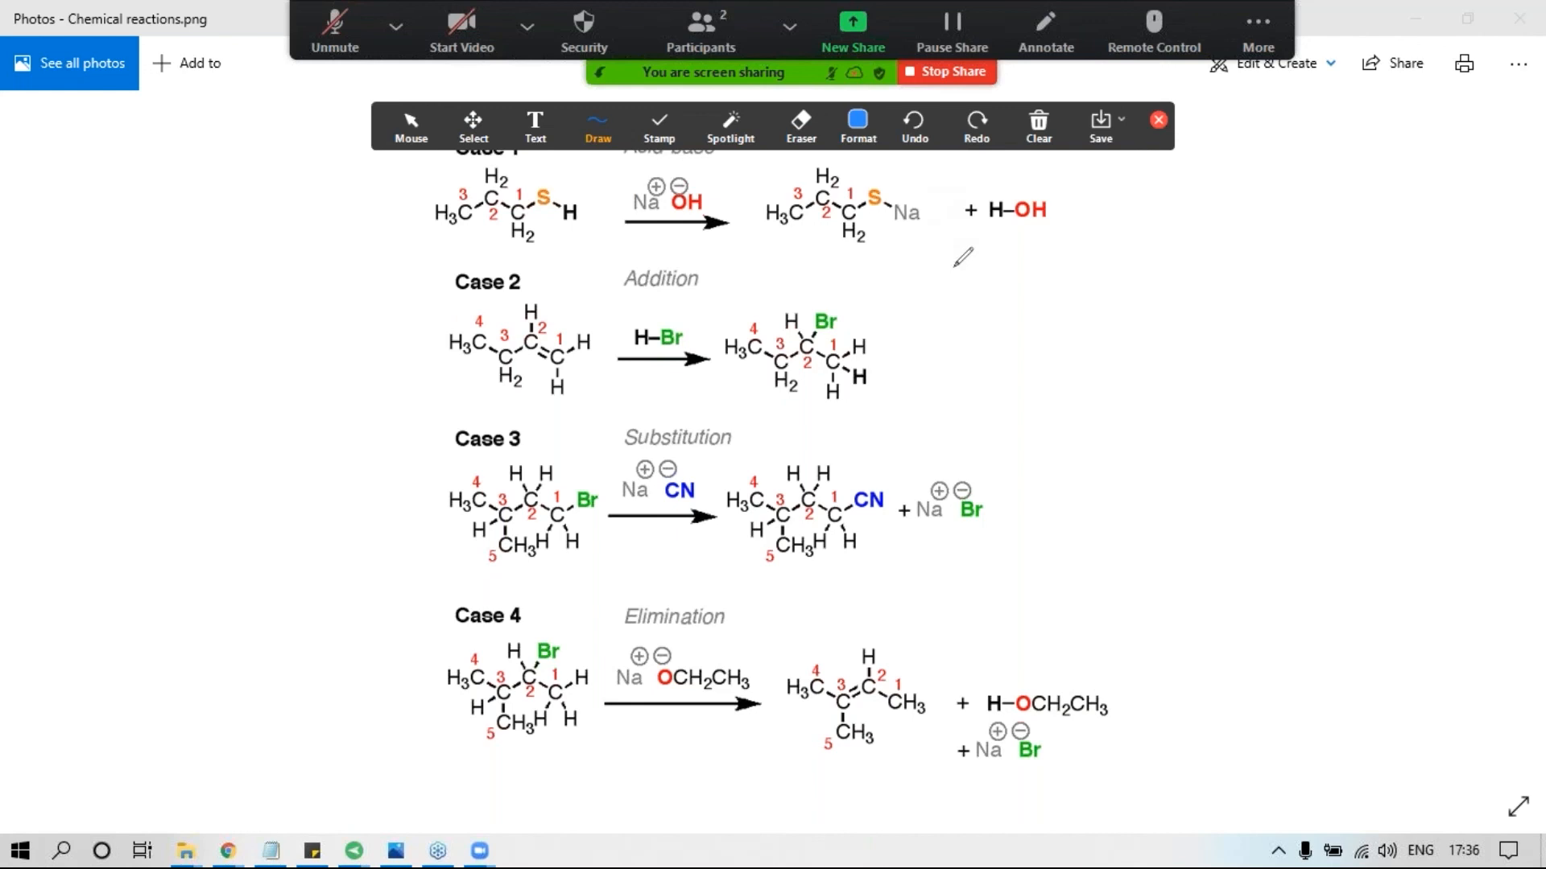
pyautogui.click(938, 78)
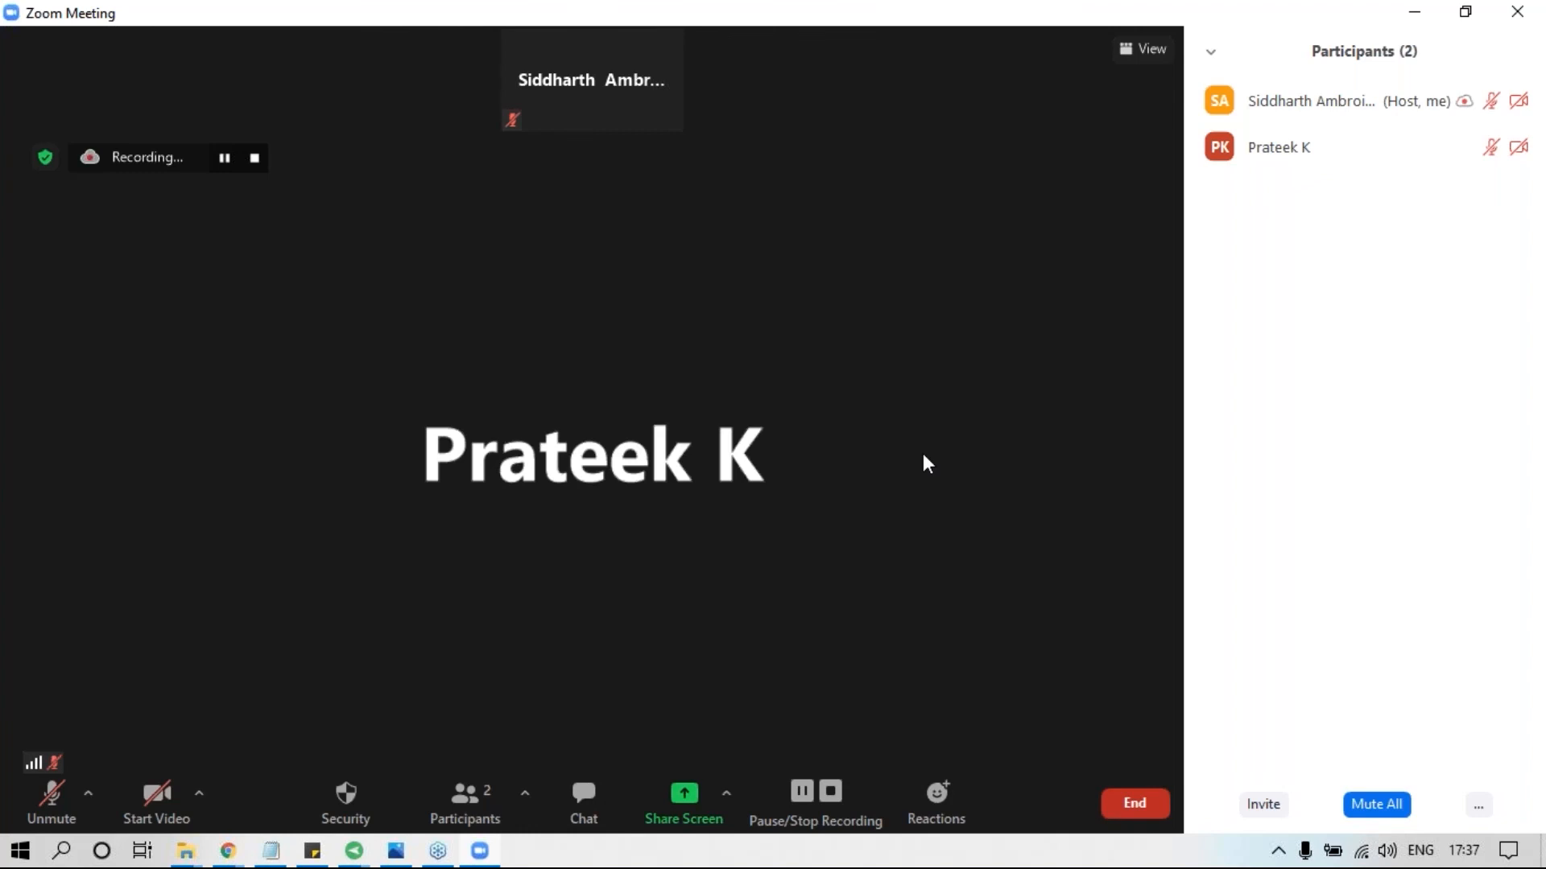
# End the Zoom meeting for all participants.
pyautogui.click(1135, 803)
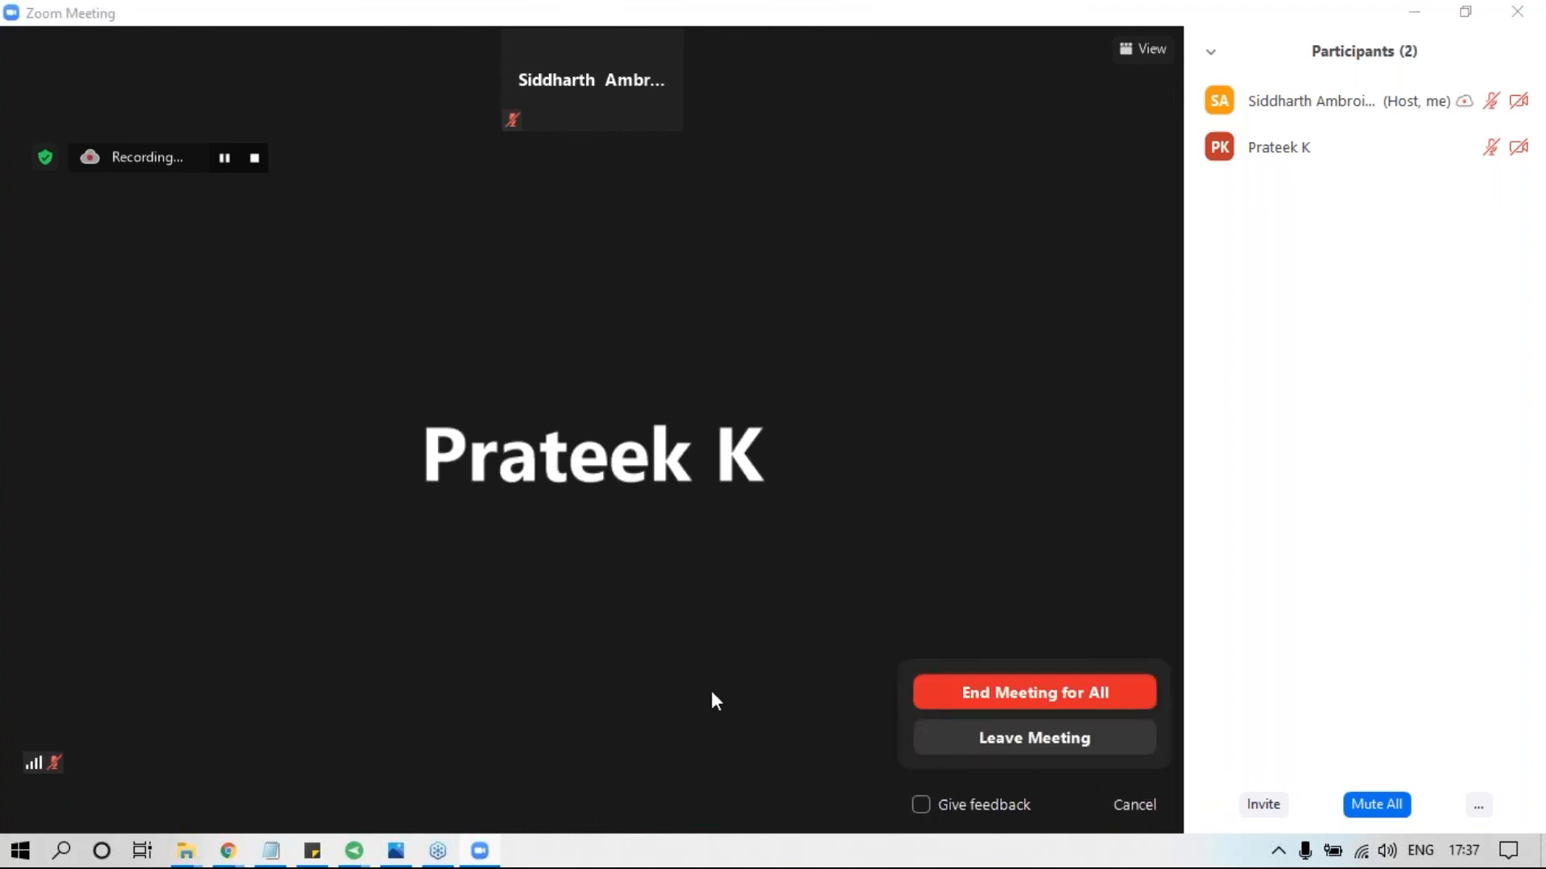
pyautogui.click(1002, 697)
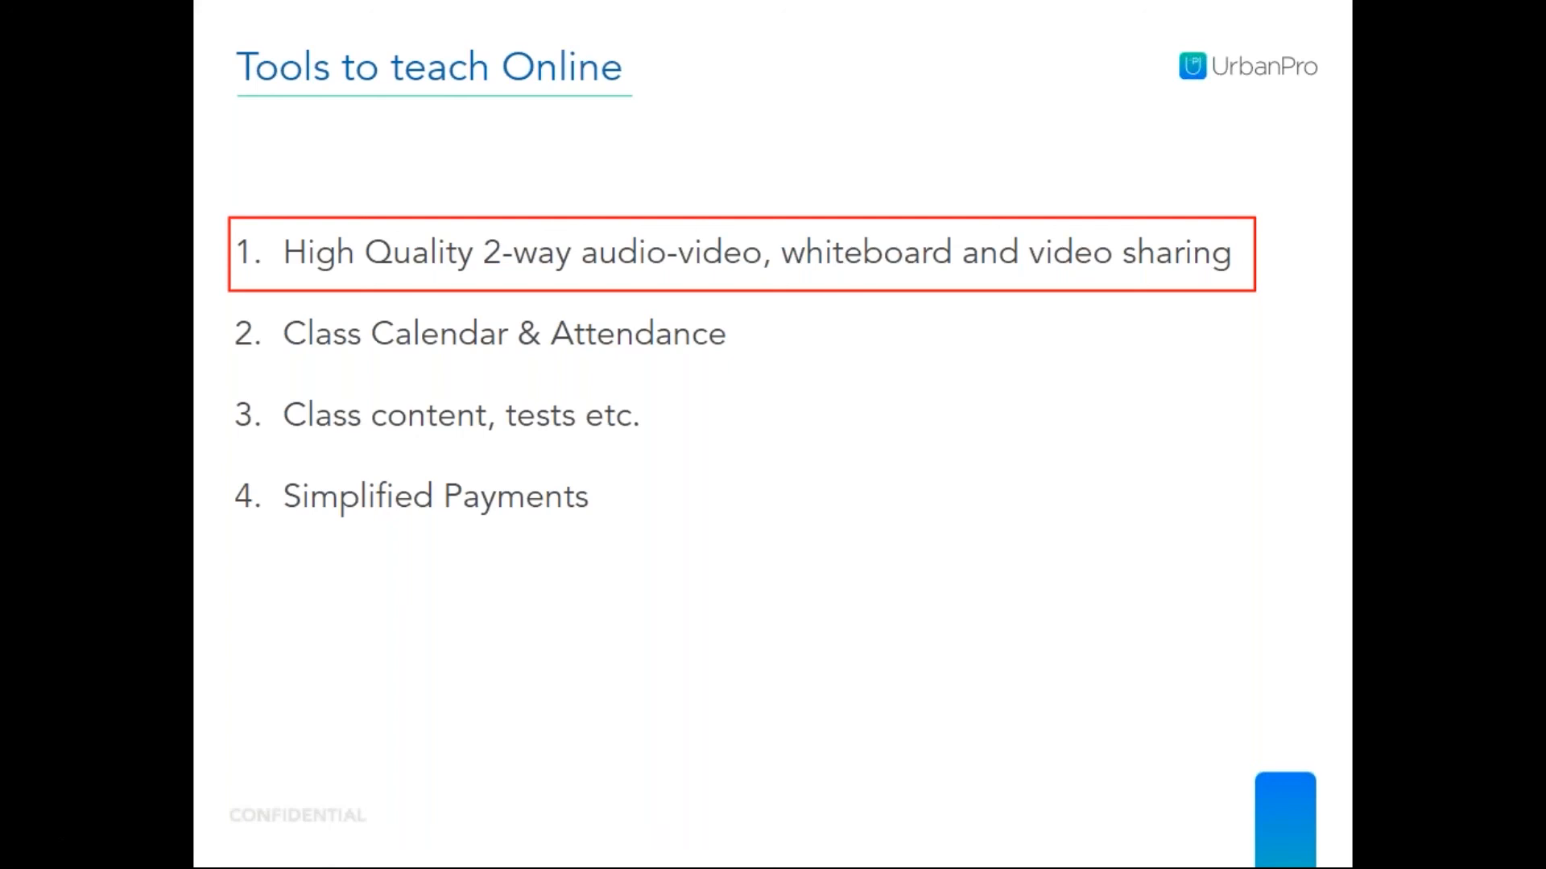
pyautogui.press('Right')
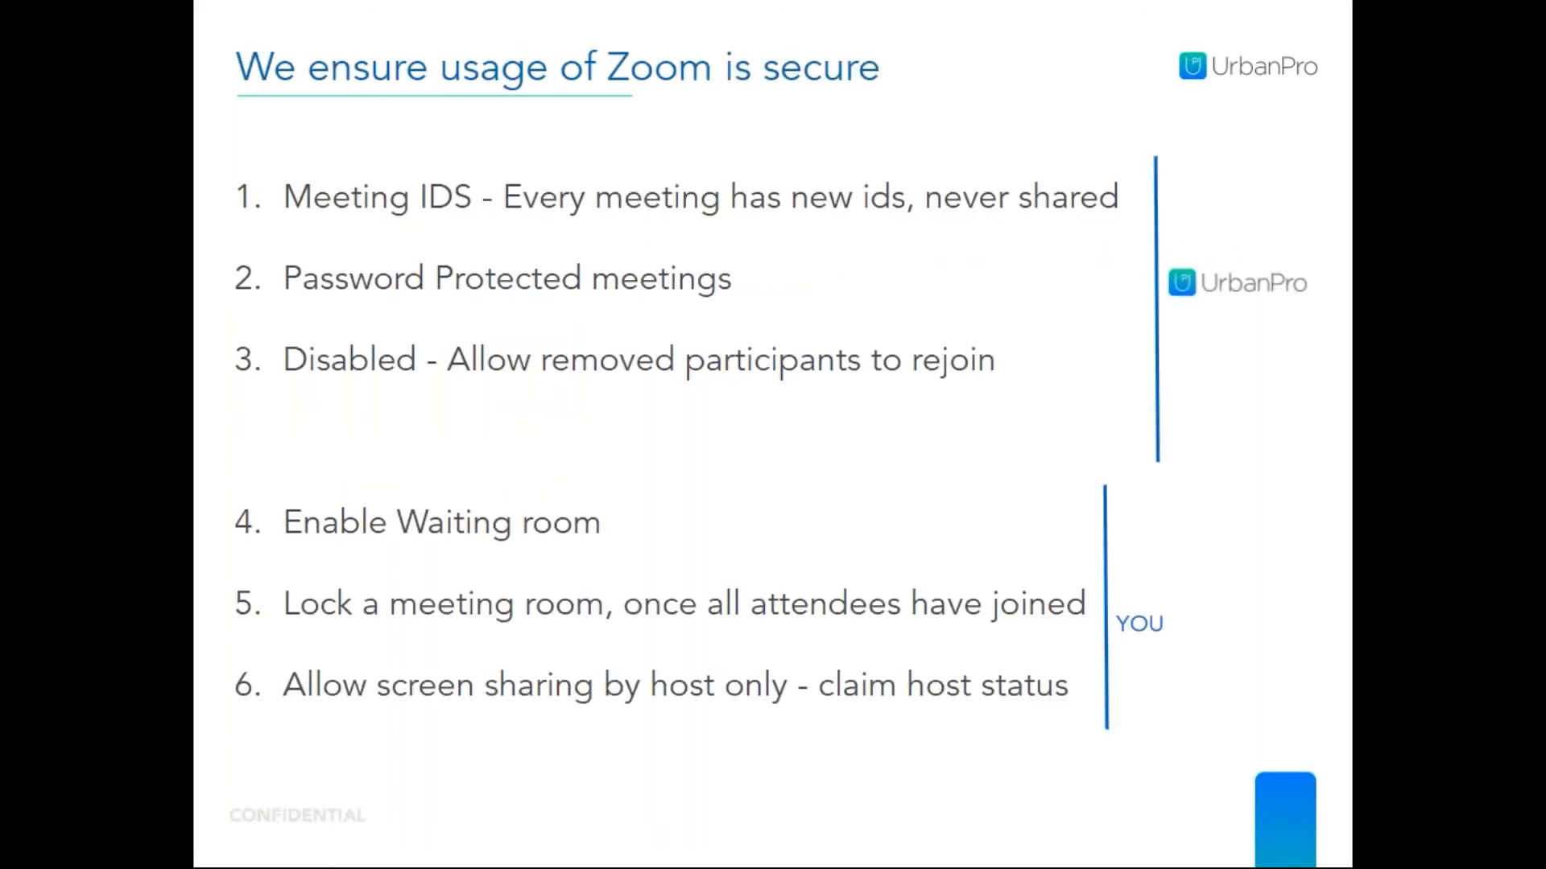
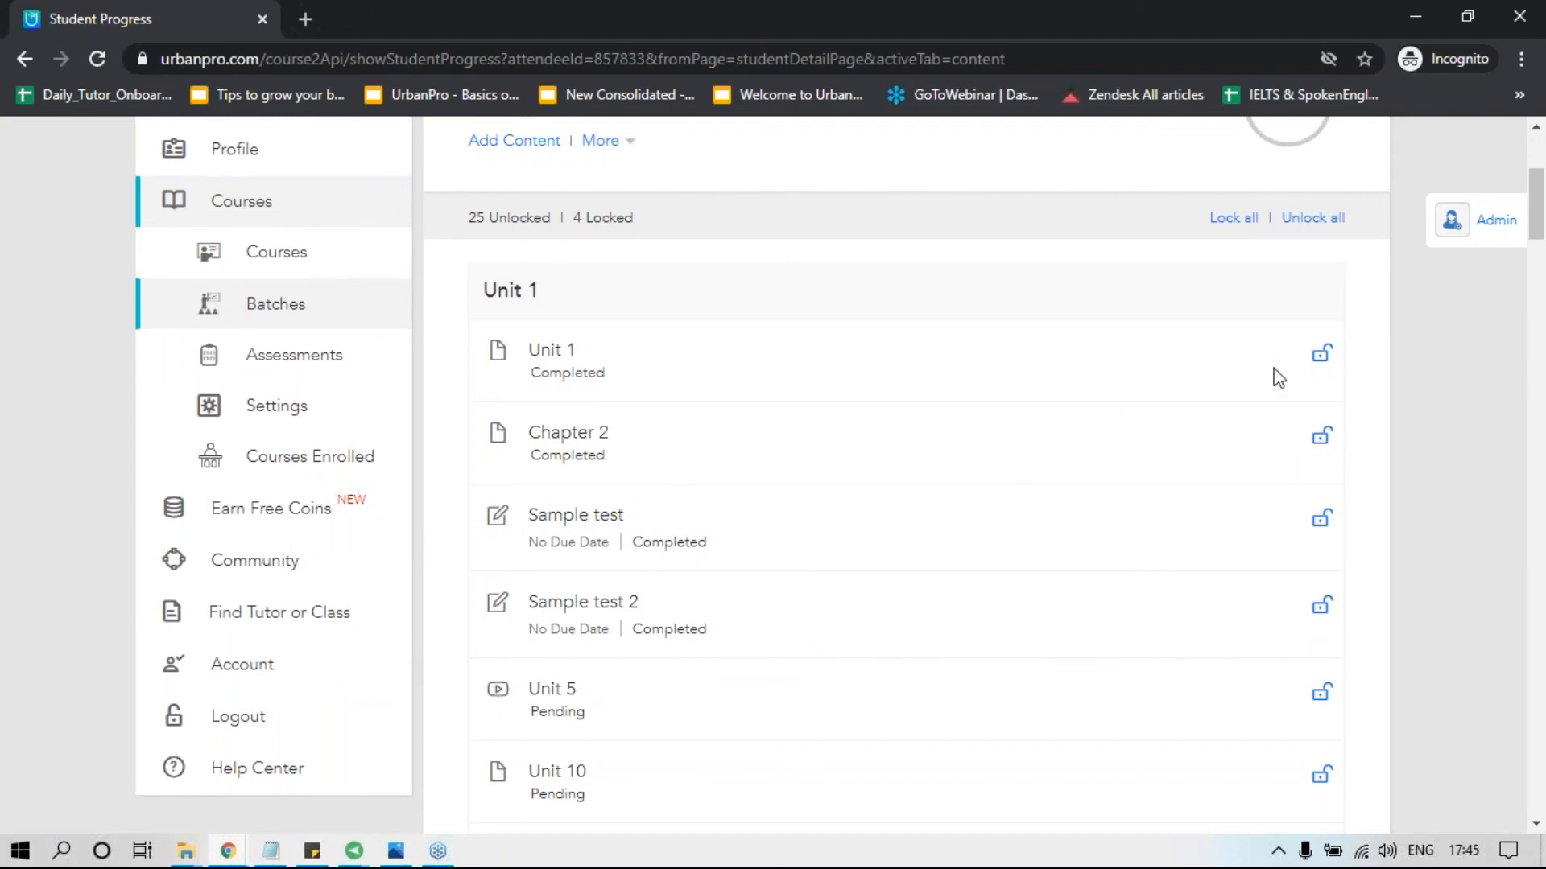
# Toggle the lock on the Unit 1 document, and lock all of the student's course content and unlock it all again.
pyautogui.click(1321, 354)
pyautogui.click(1321, 354)
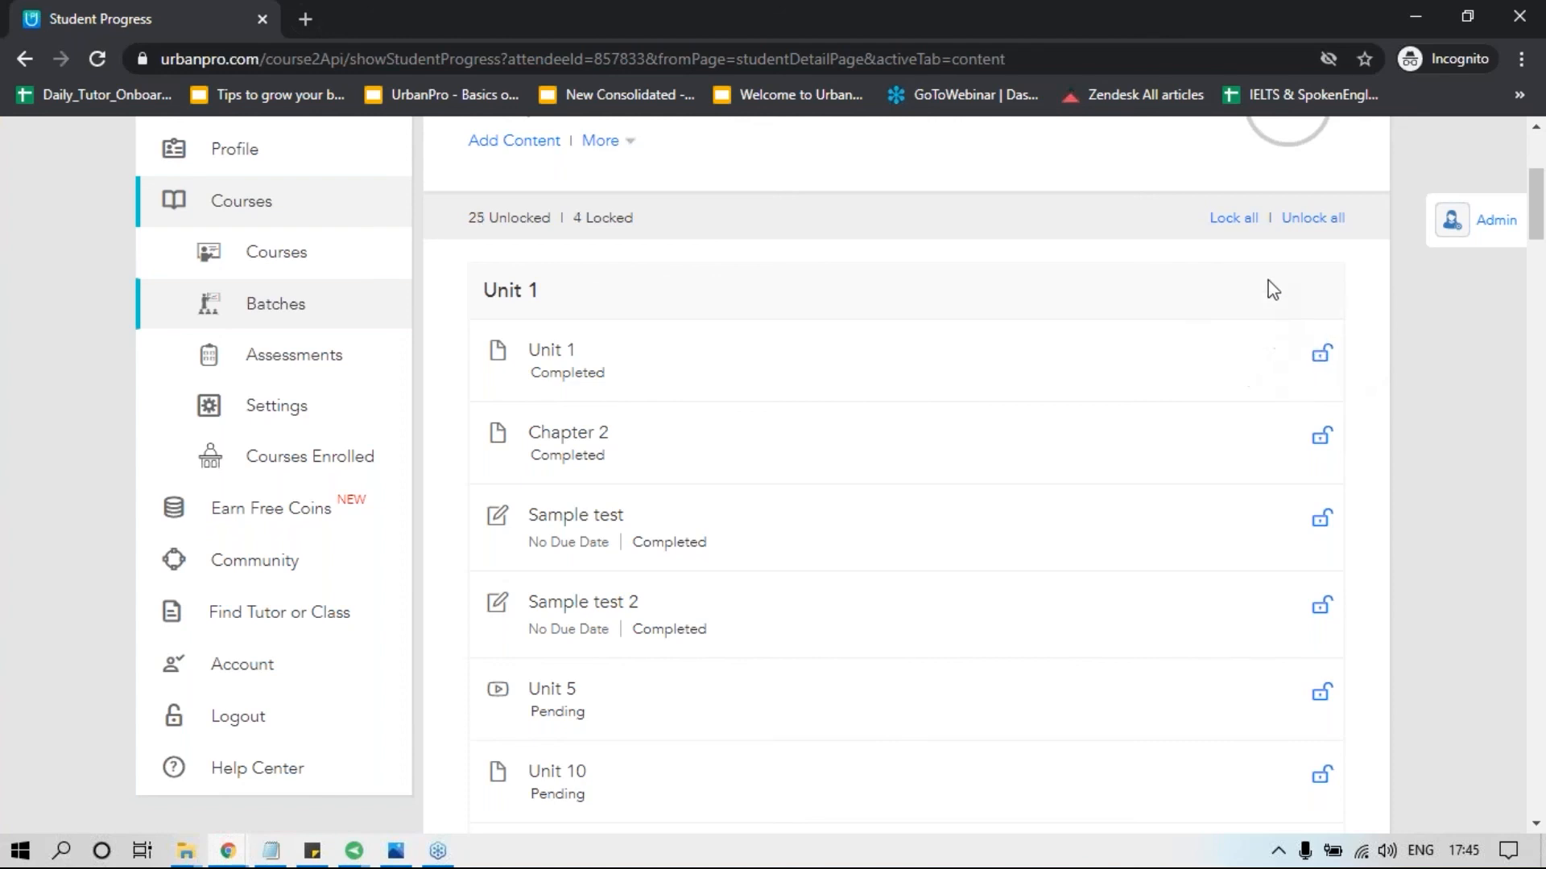
pyautogui.click(1238, 217)
pyautogui.click(1296, 218)
pyautogui.scroll(1, 832, 668)
pyautogui.scroll(3, 834, 670)
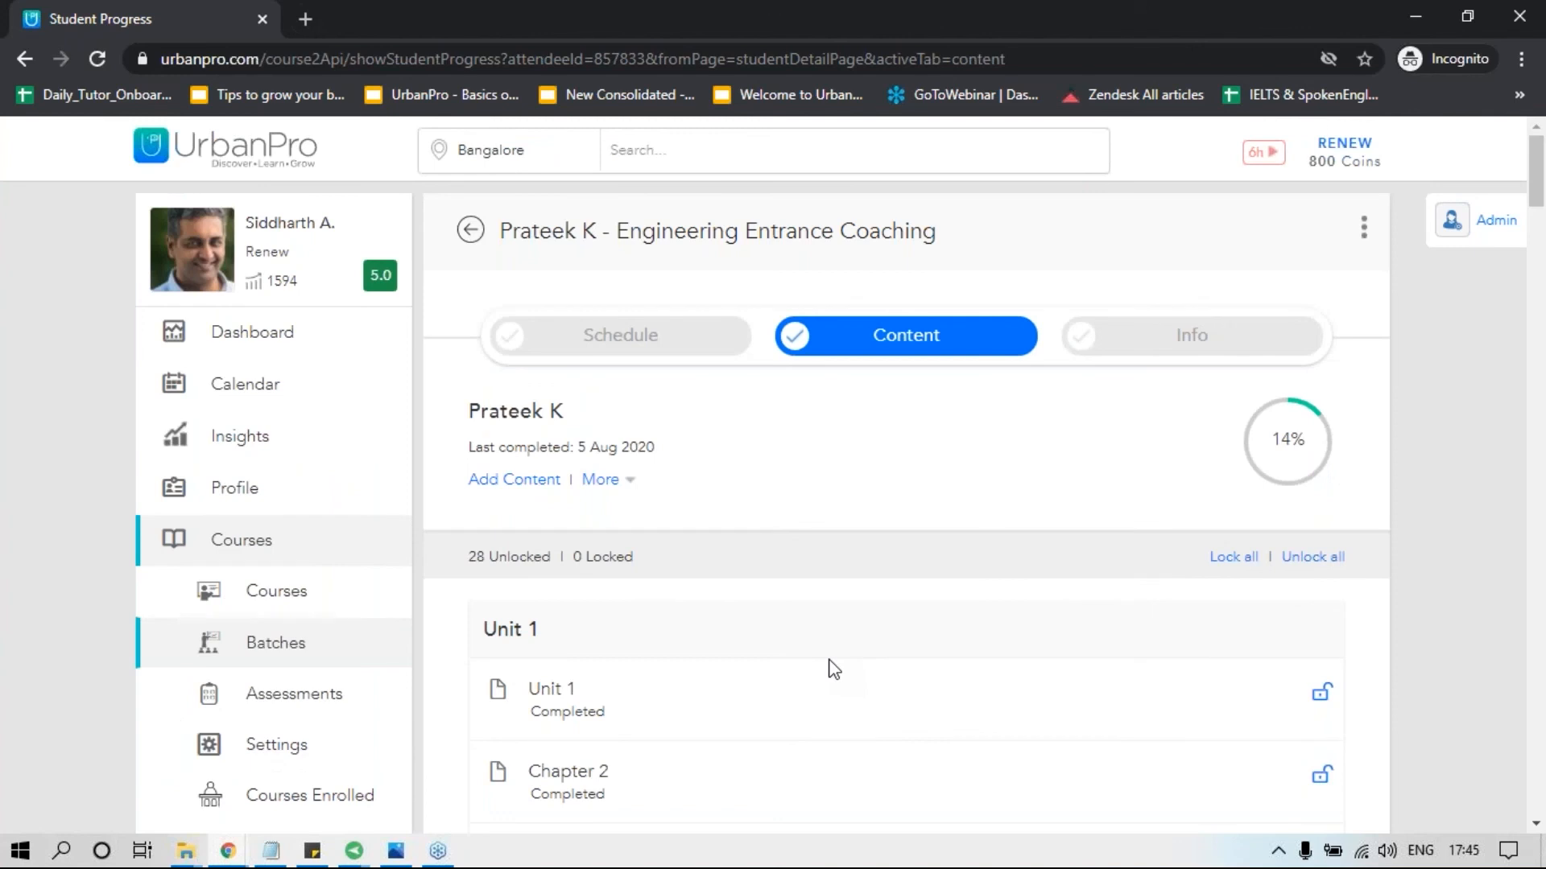
# Open the Engineering Entrance Coaching course content for editing from the student's page and start adding a video unit.
pyautogui.click(516, 481)
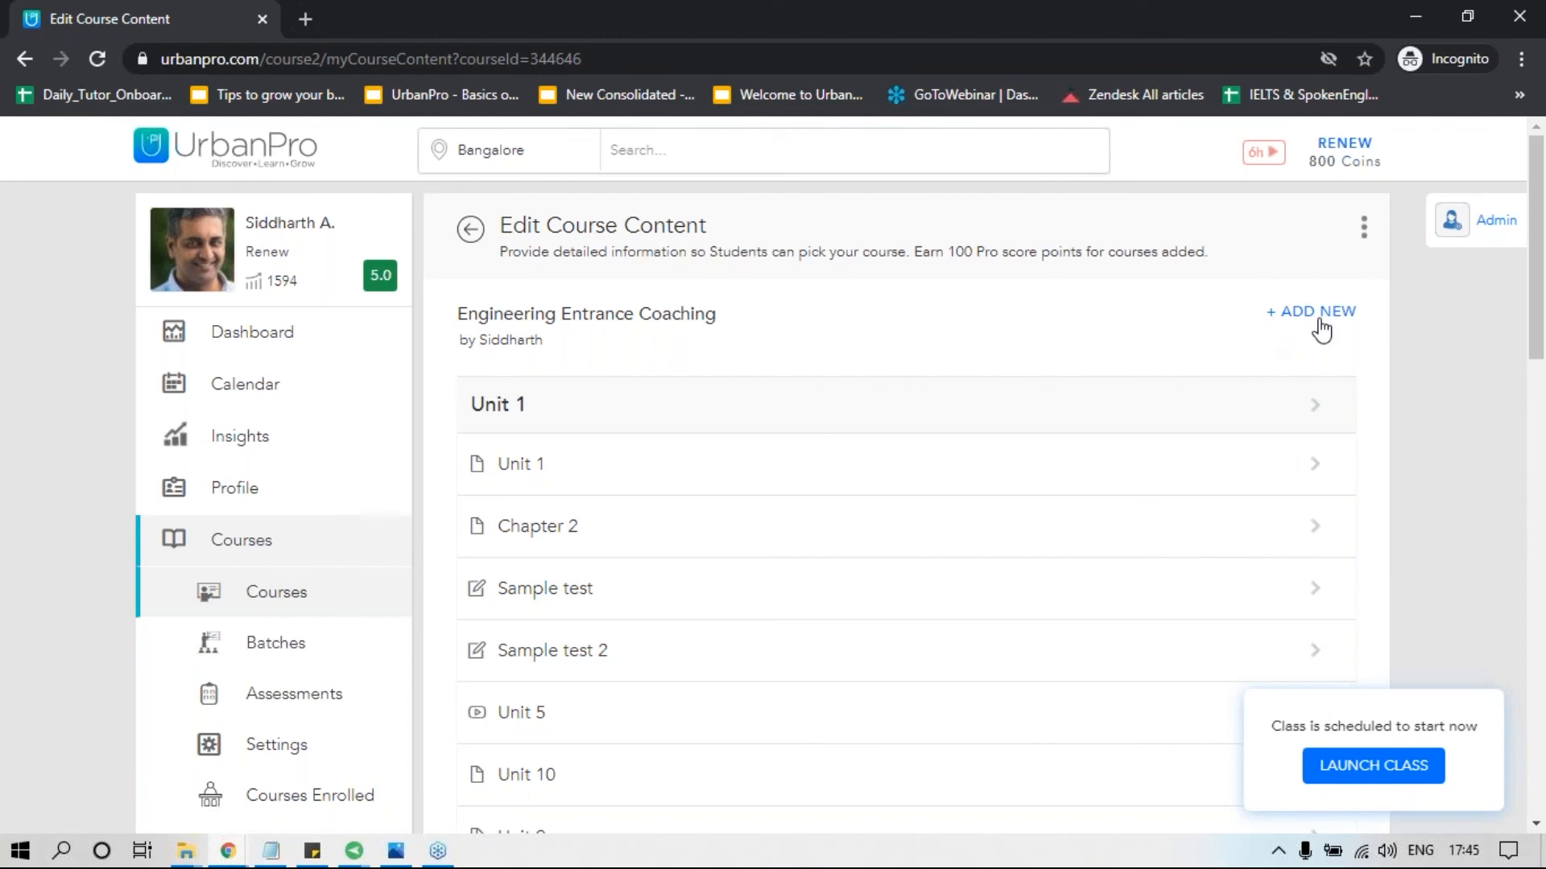
pyautogui.click(1321, 326)
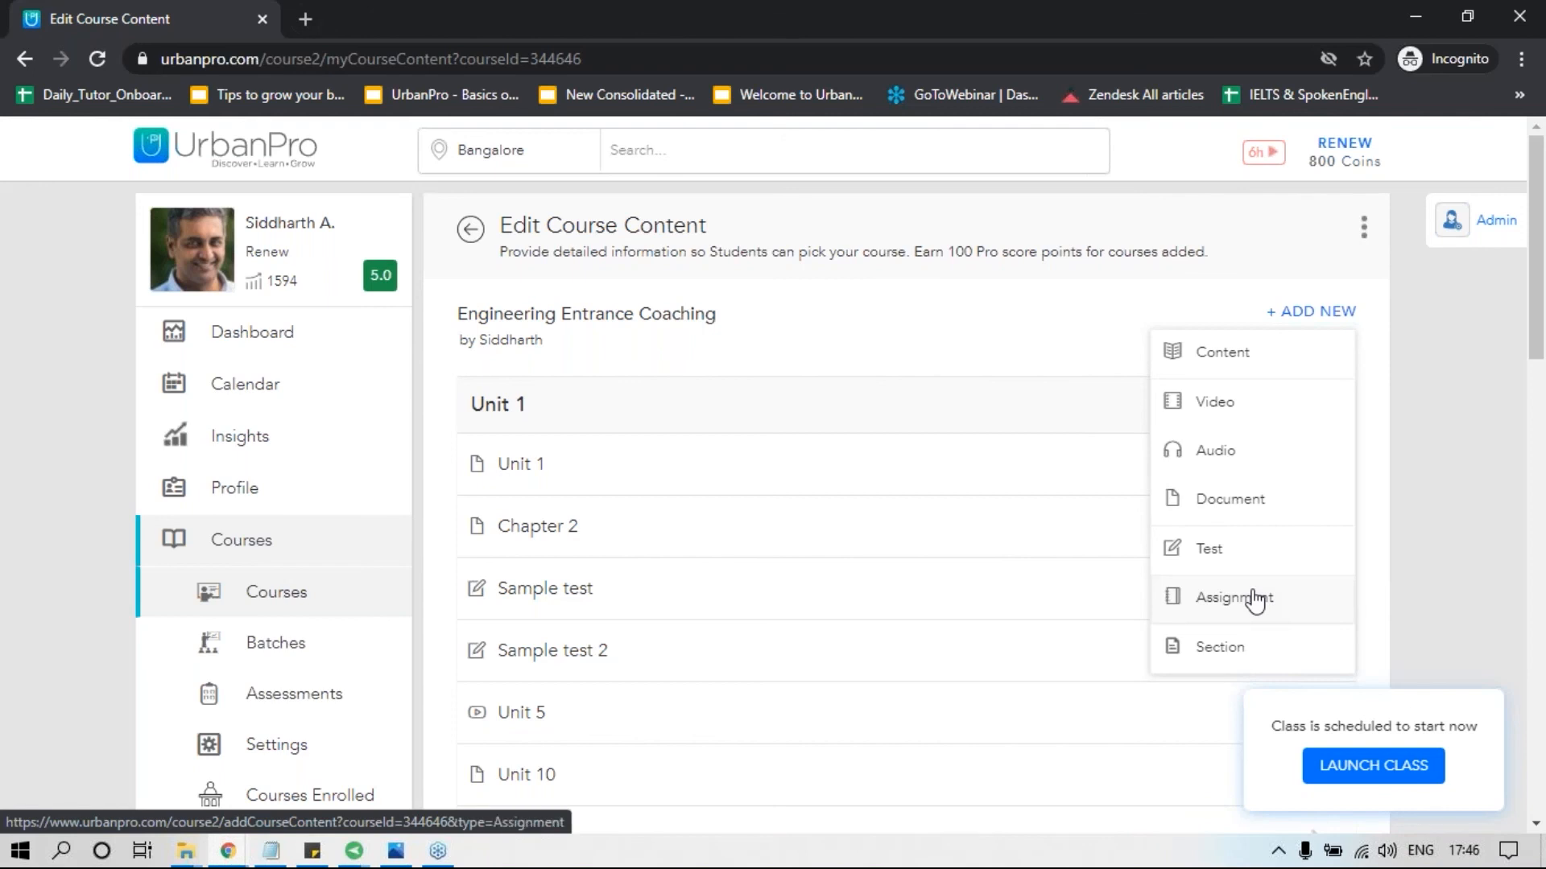
pyautogui.click(1237, 411)
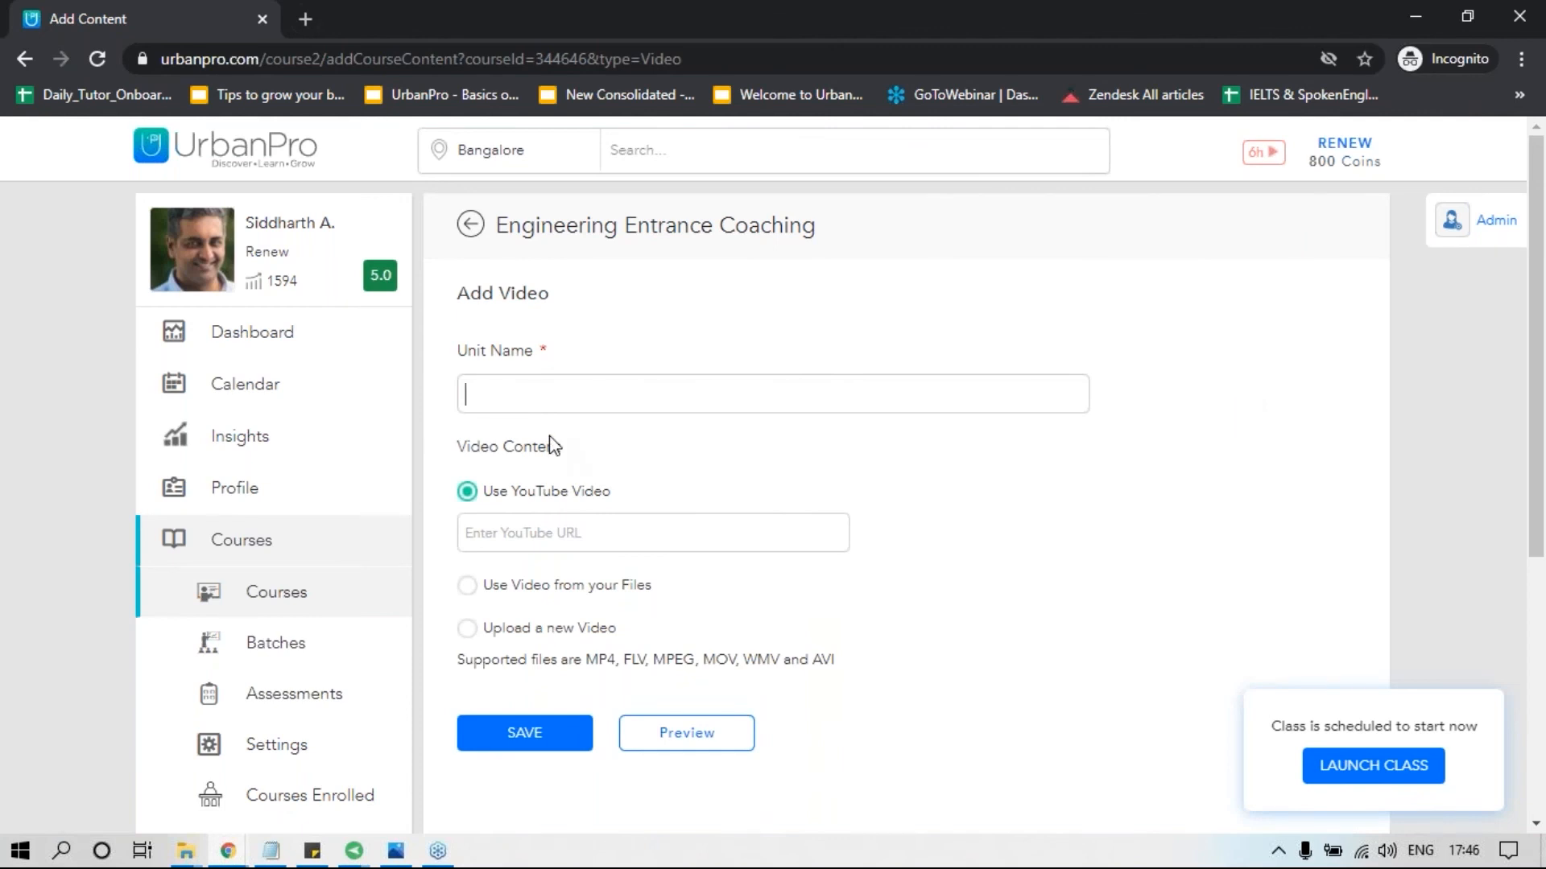
# Name the video unit "Chemical Balancing" and copy the name for reuse.
pyautogui.write('Chemical Balancing')
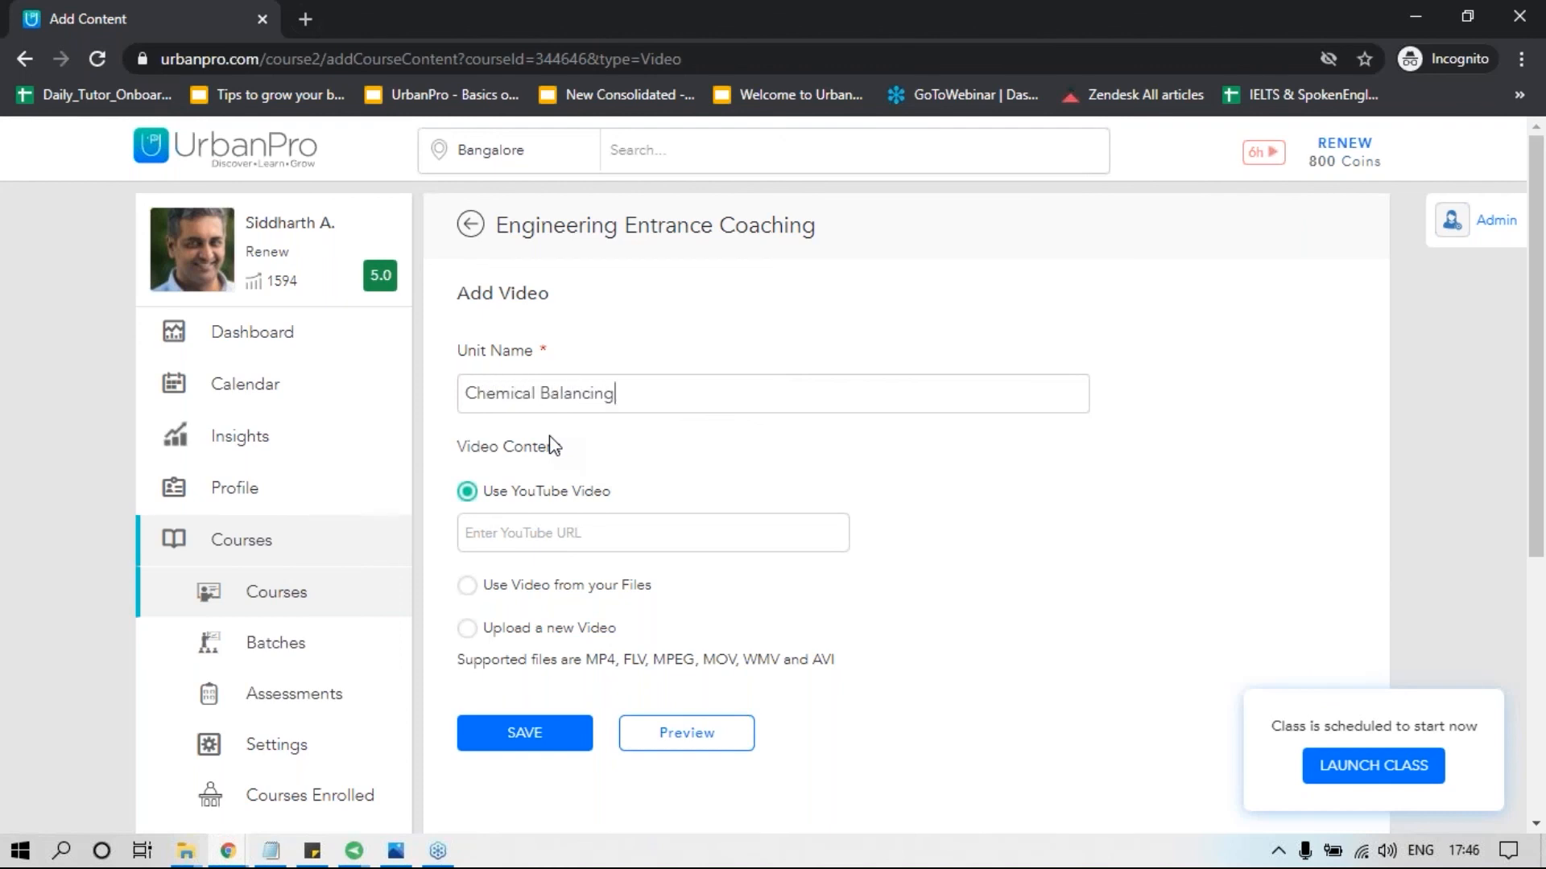
pyautogui.hotkey('ctrl', 'a')
pyautogui.hotkey('ctrl', 'c')
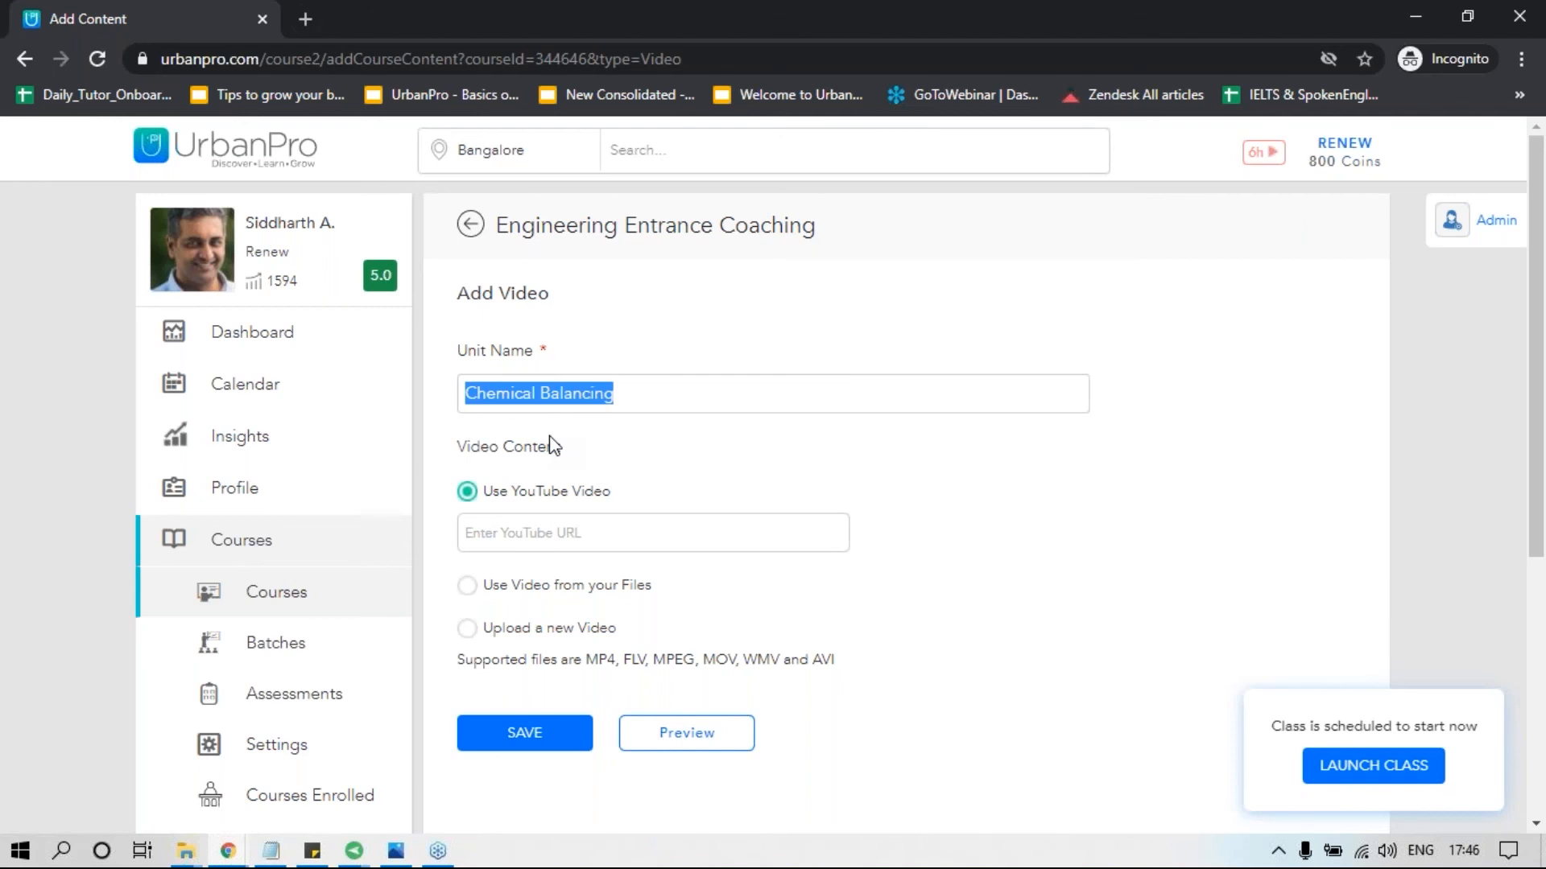
pyautogui.click(644, 390)
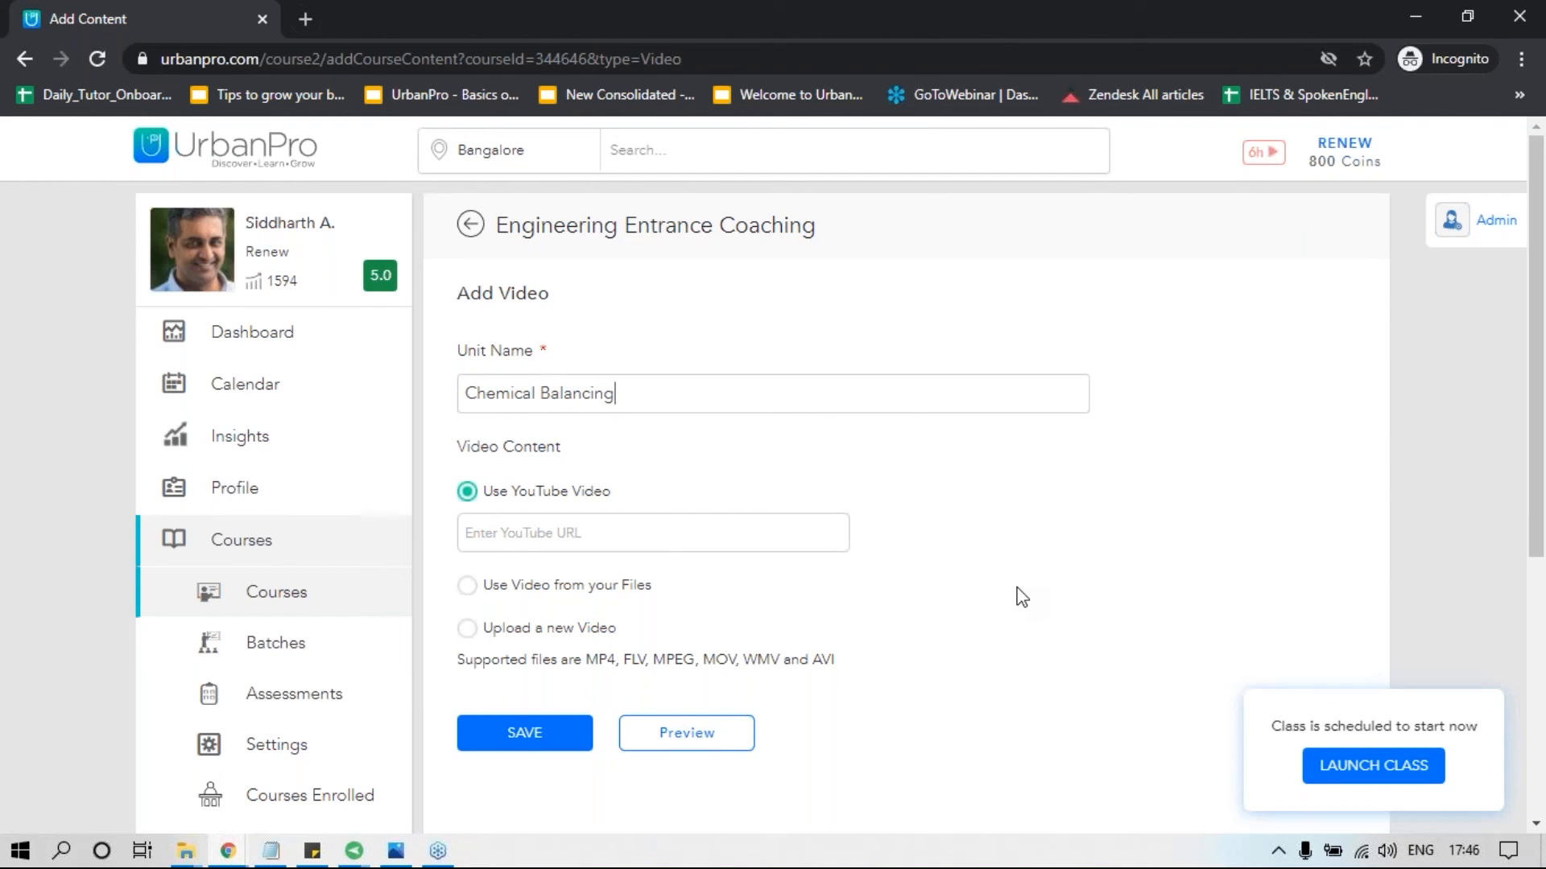
# Review the video source options: a YouTube URL, uploading a new video, and a video from the existing files.
pyautogui.click(604, 531)
pyautogui.click(471, 630)
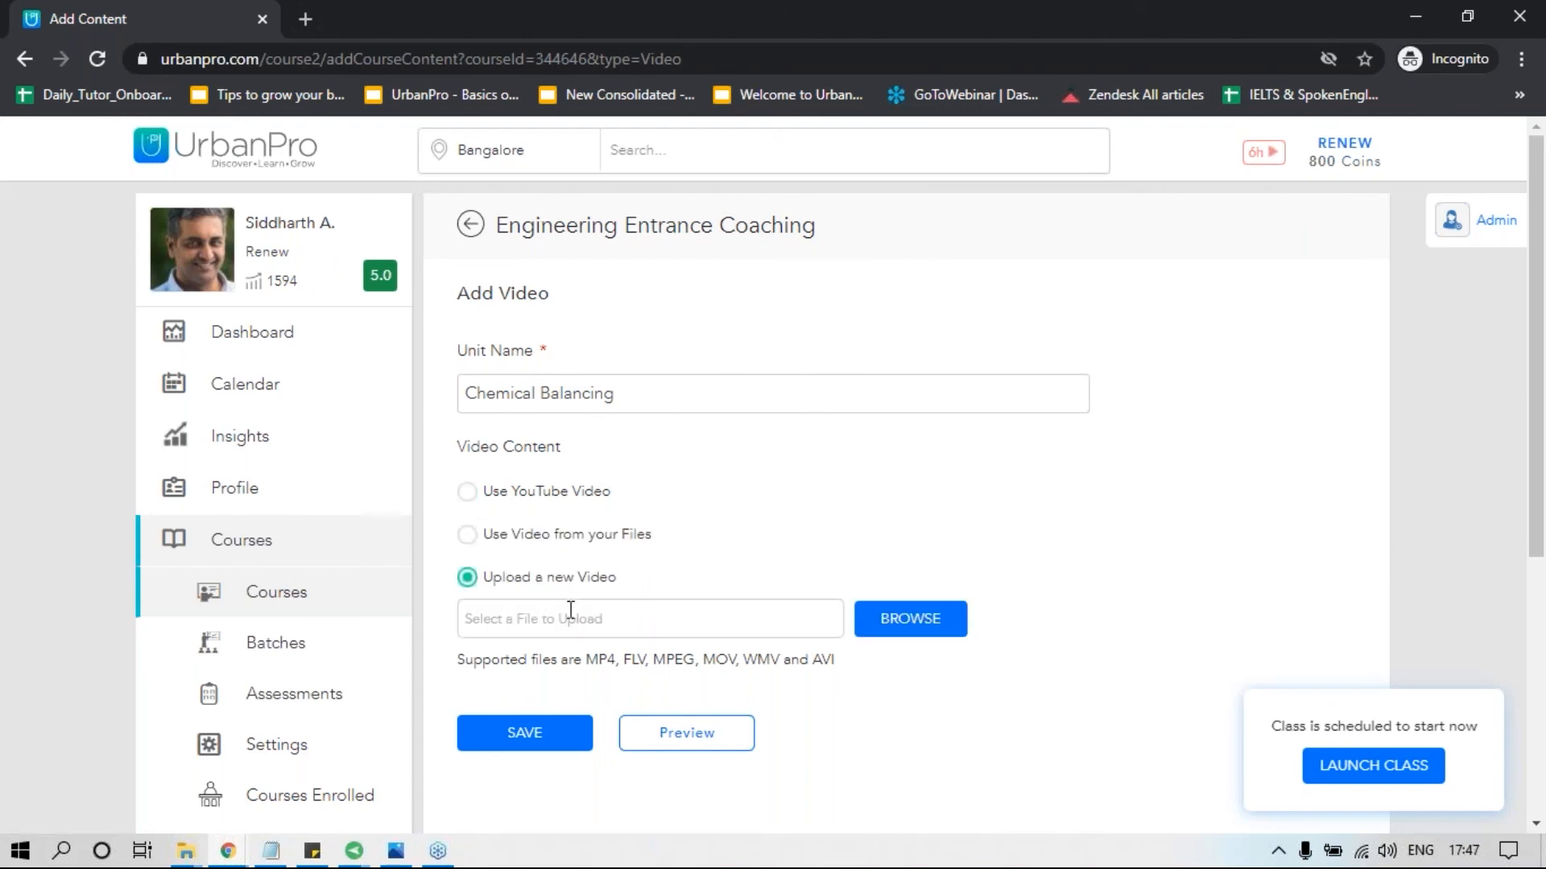
pyautogui.click(687, 616)
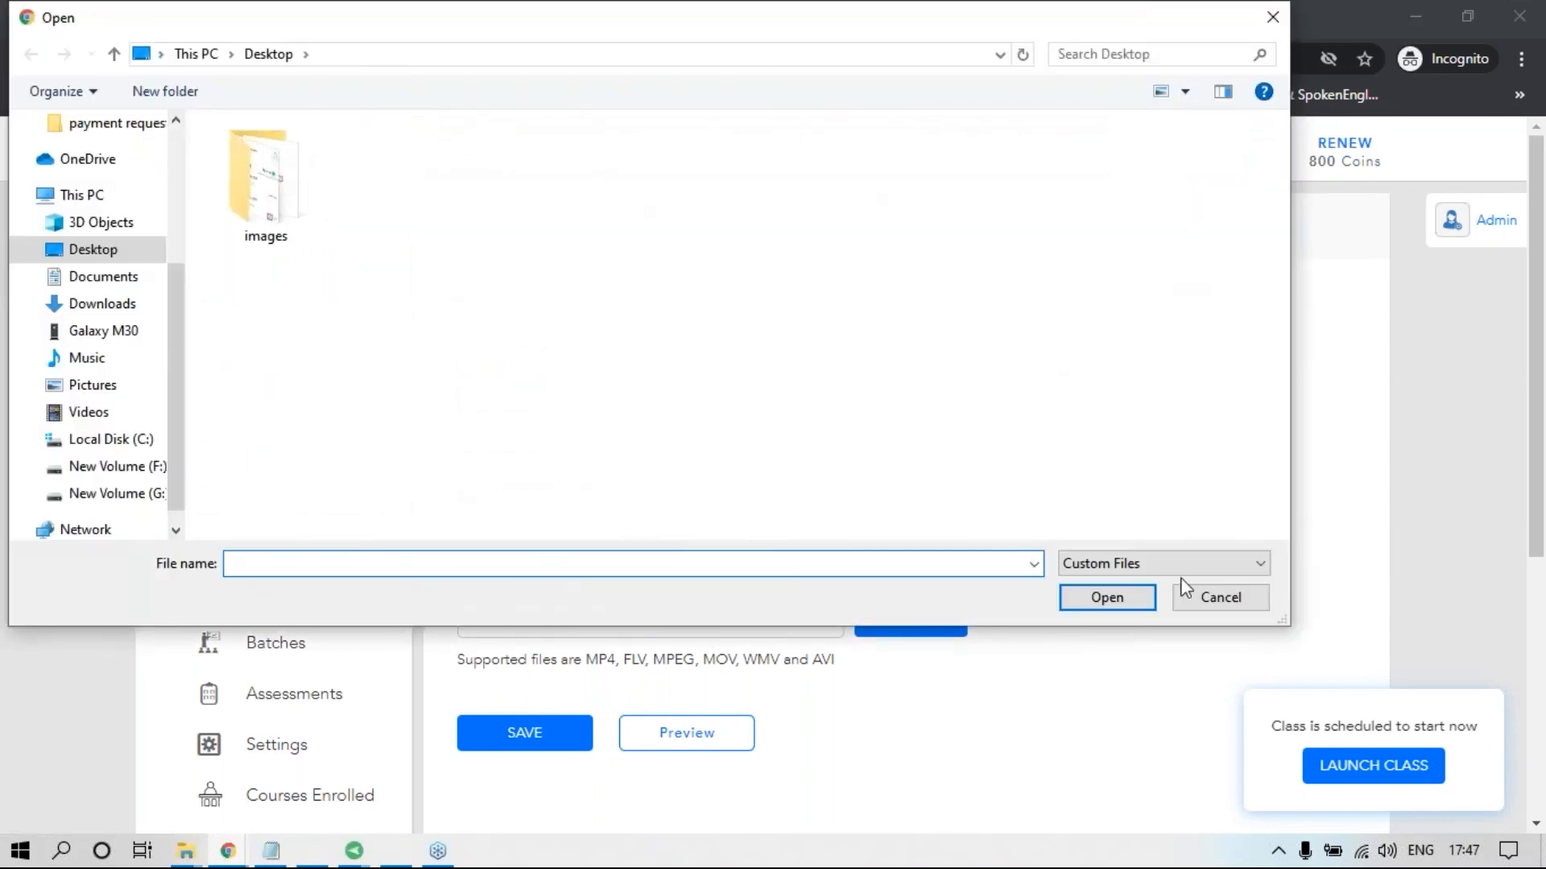
pyautogui.click(1190, 612)
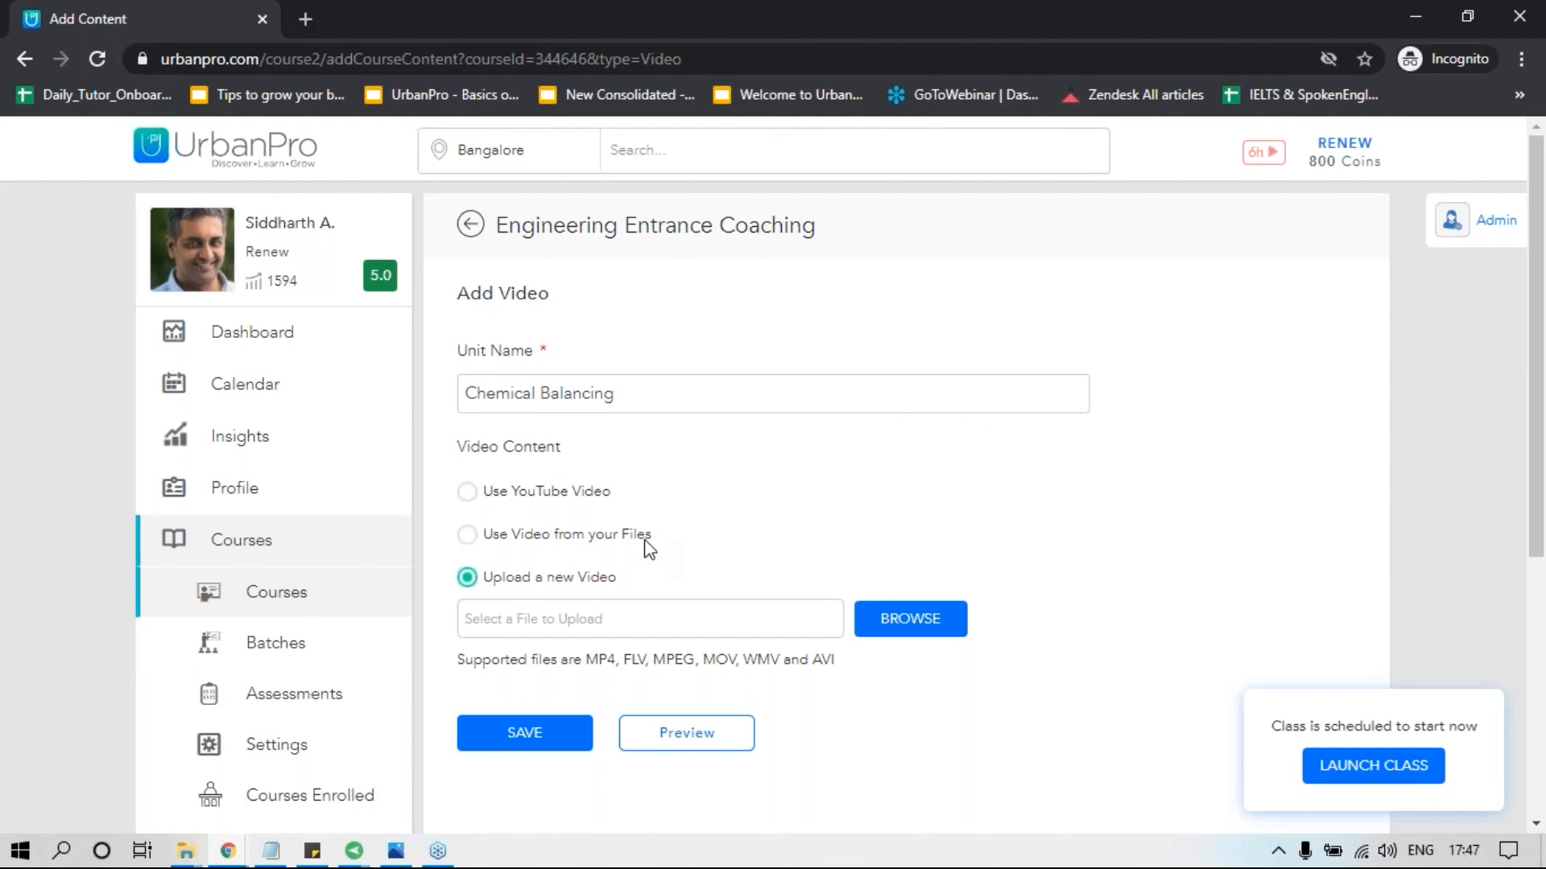
pyautogui.click(471, 539)
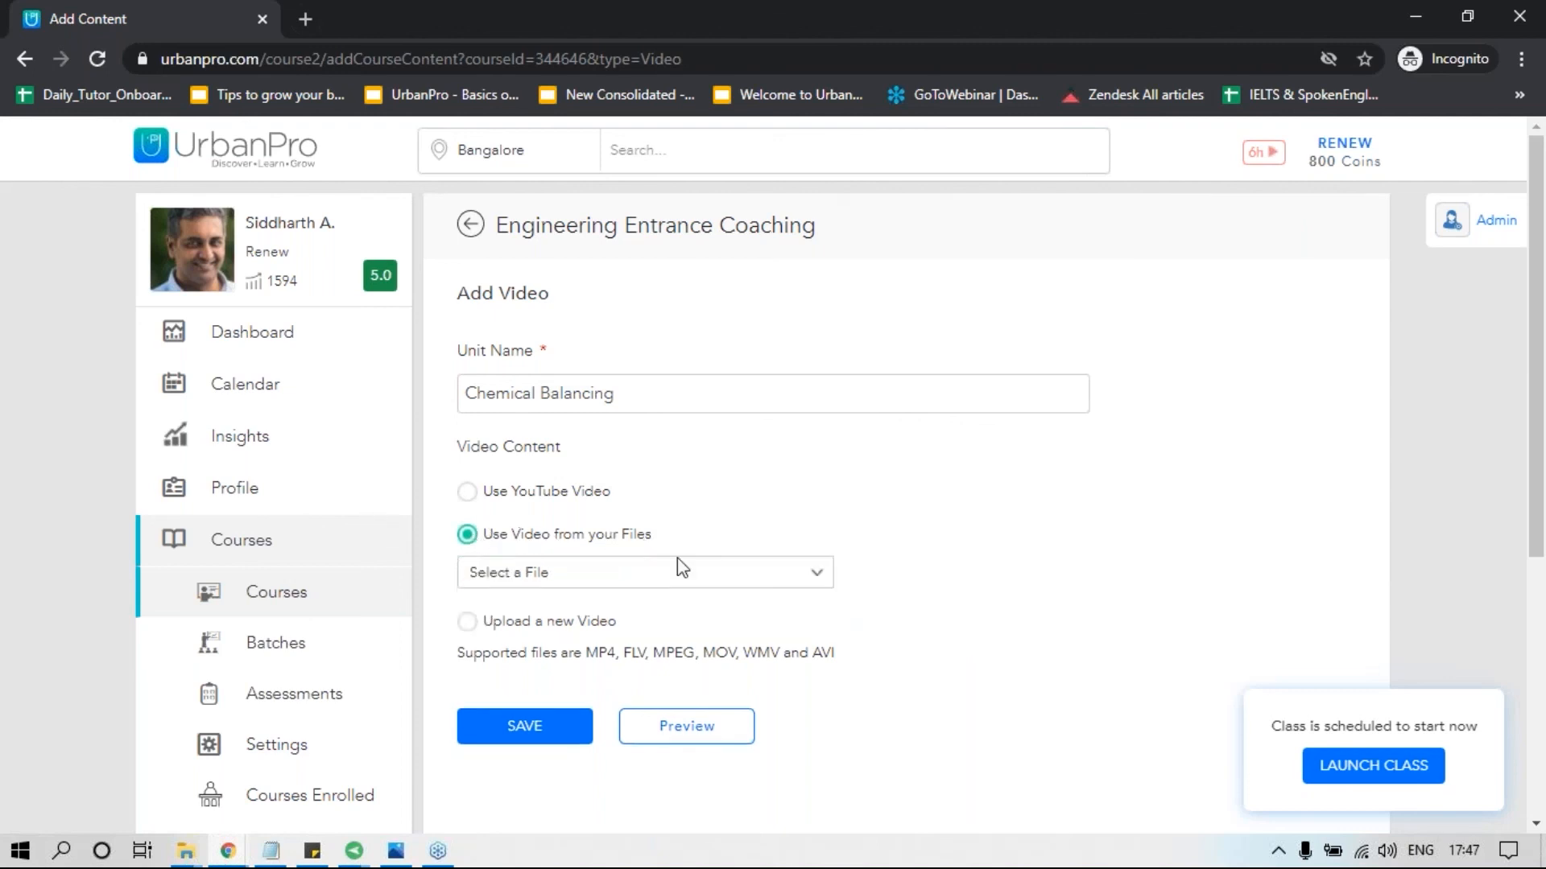
pyautogui.click(697, 575)
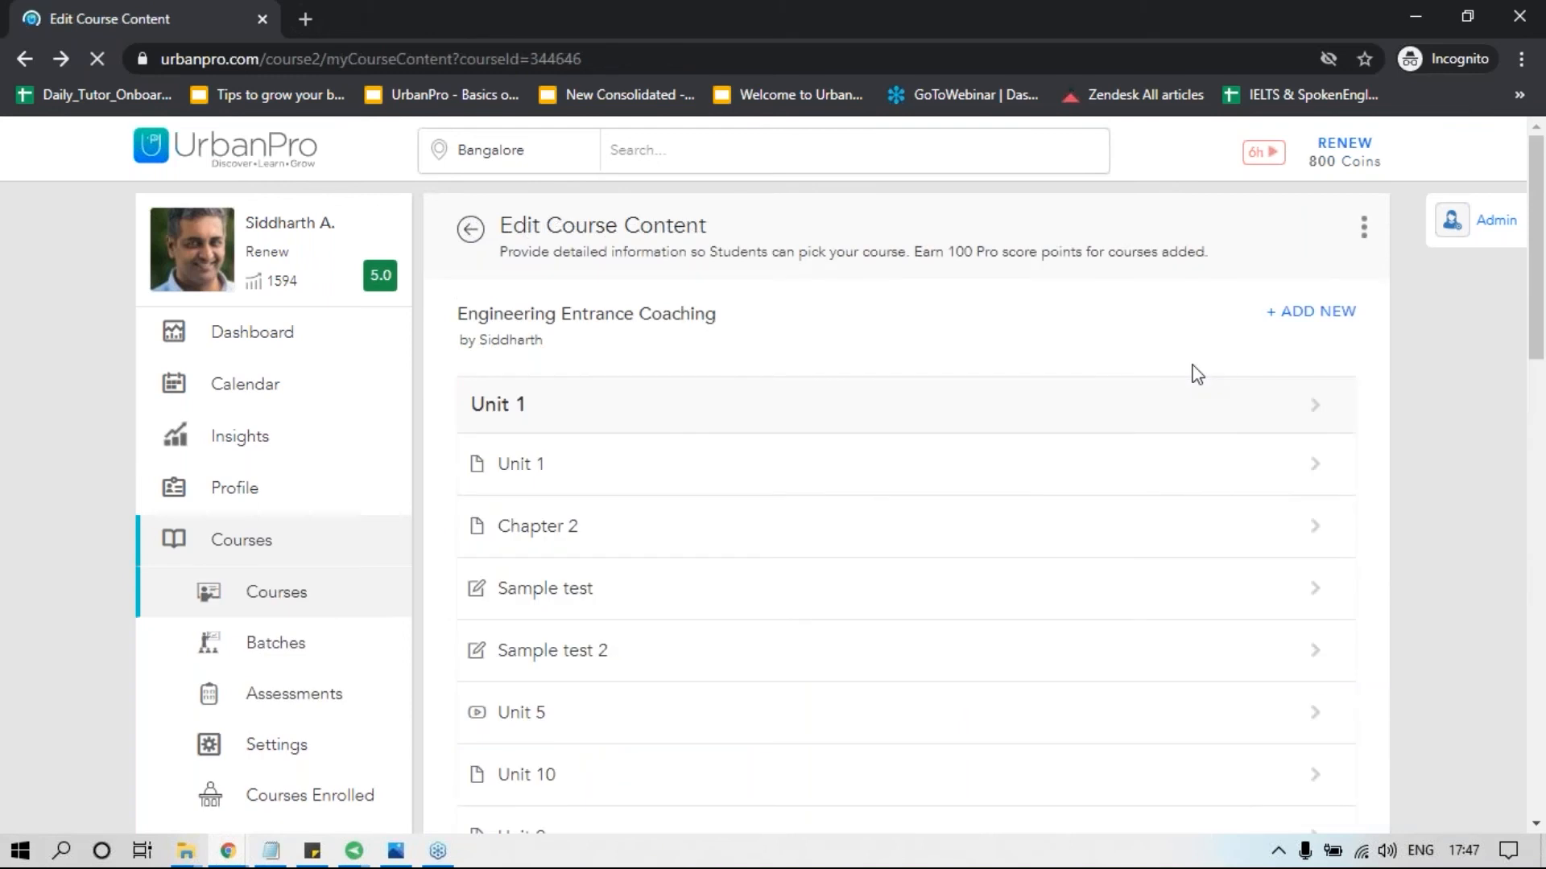
# Start adding an audio unit to the course with the copied name "Chemical Balancing".
pyautogui.click(1298, 317)
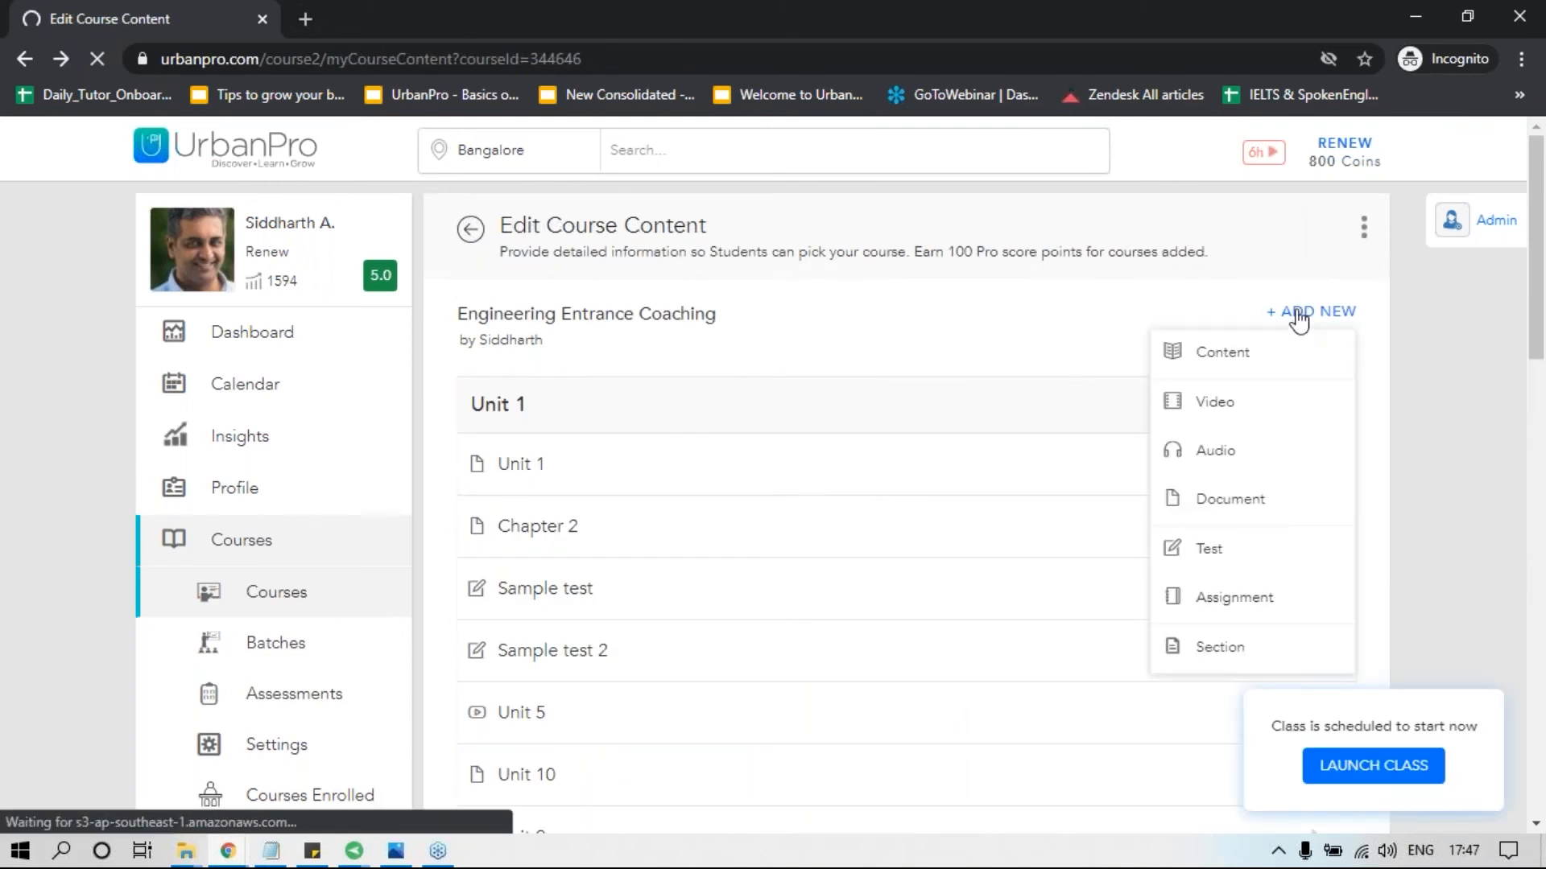
pyautogui.click(1299, 317)
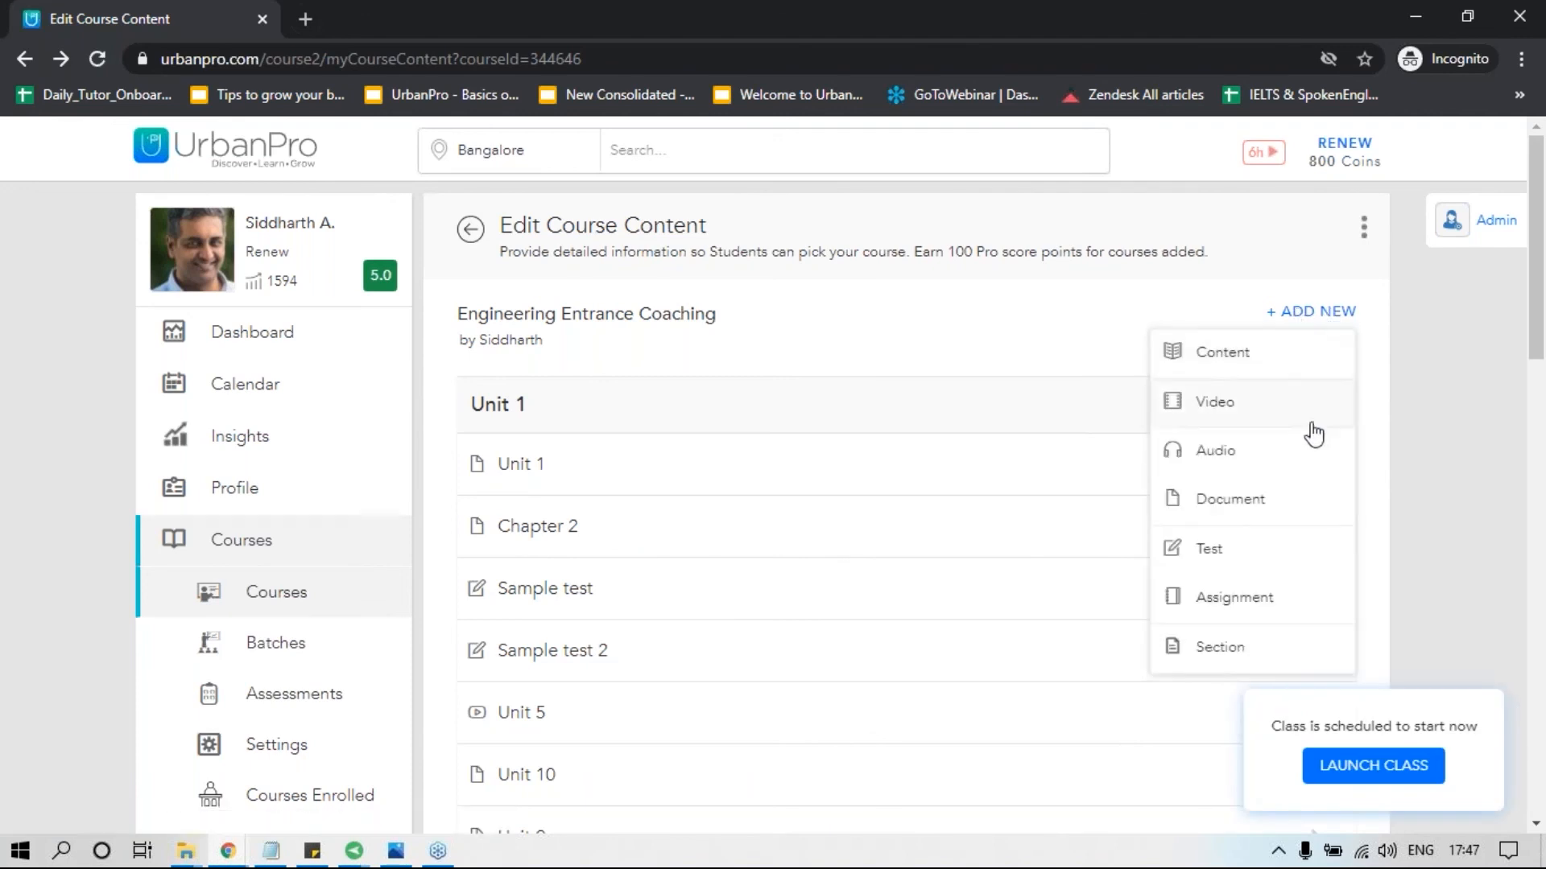
pyautogui.click(1232, 451)
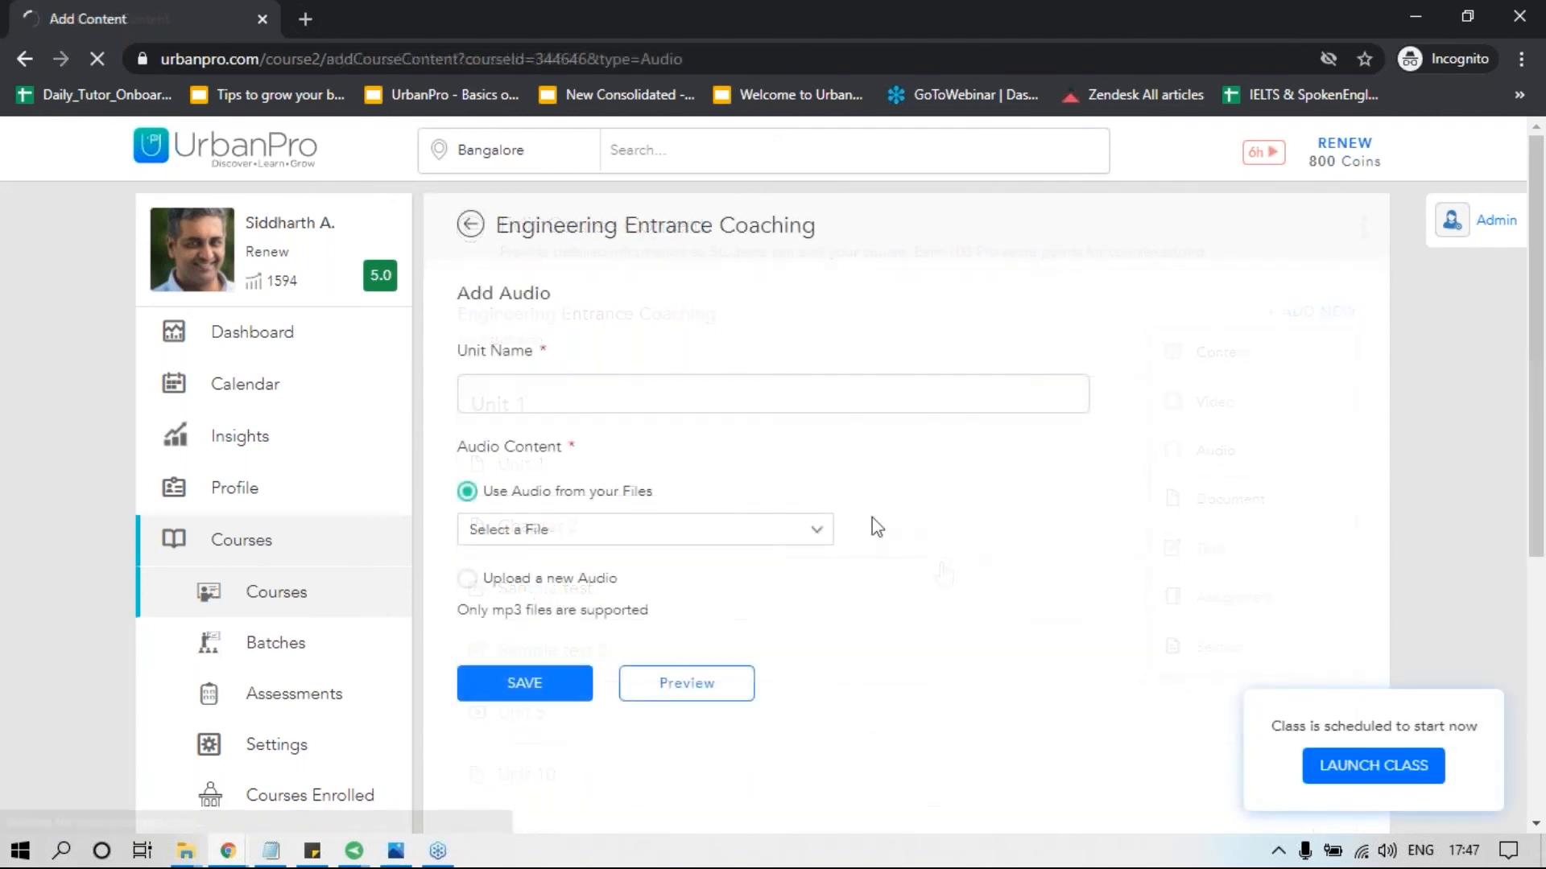
pyautogui.click(575, 402)
pyautogui.hotkey('ctrl', 'v')
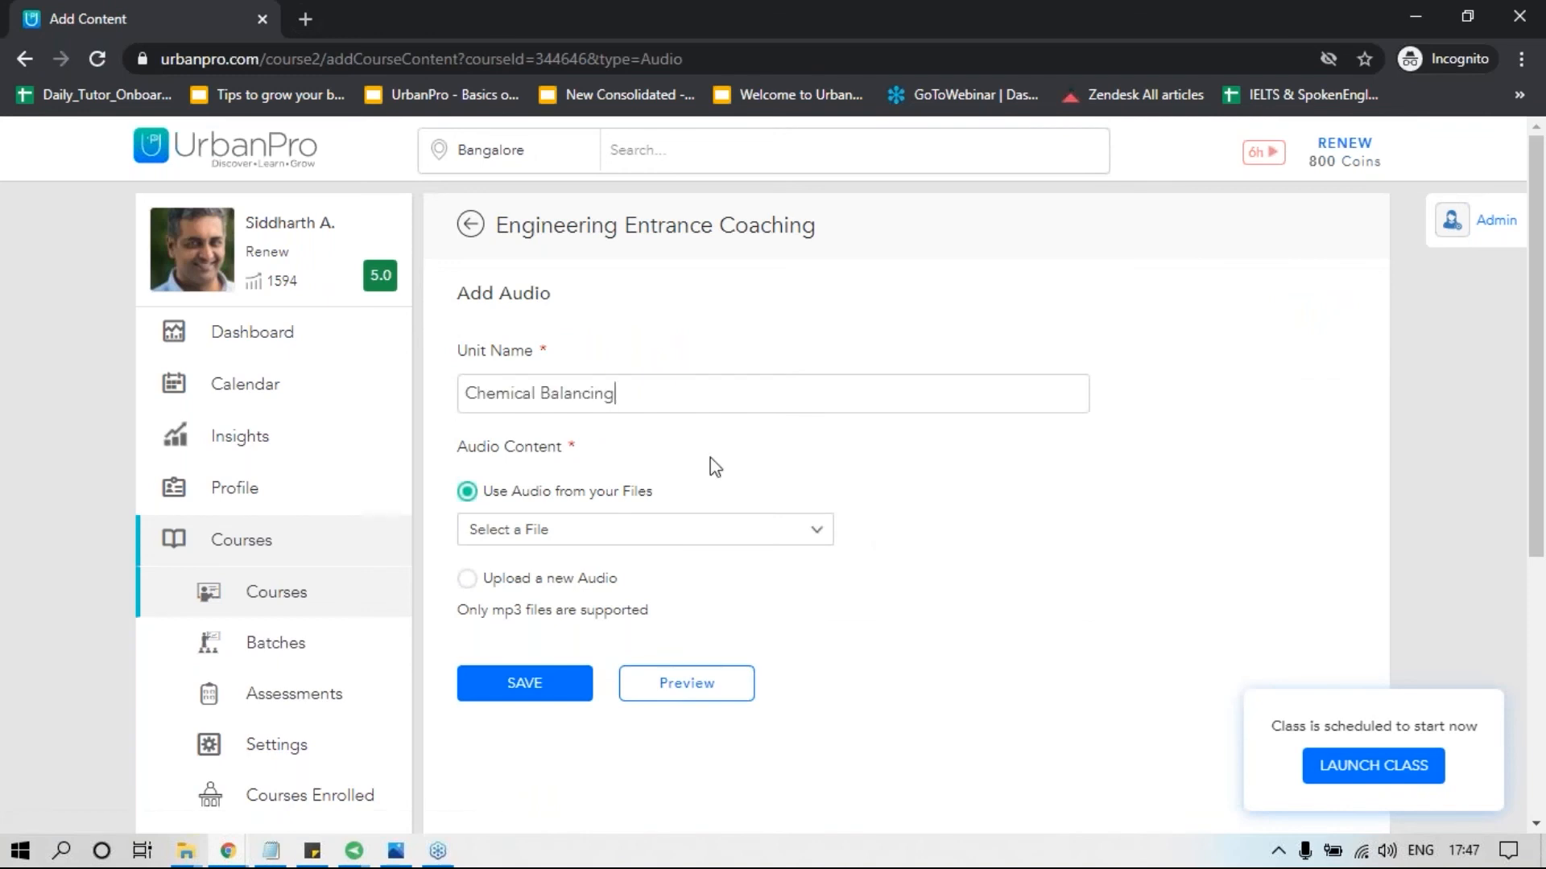
# Review the audio source options, uploading a new file or using an existing one, and return to the course content.
pyautogui.click(473, 579)
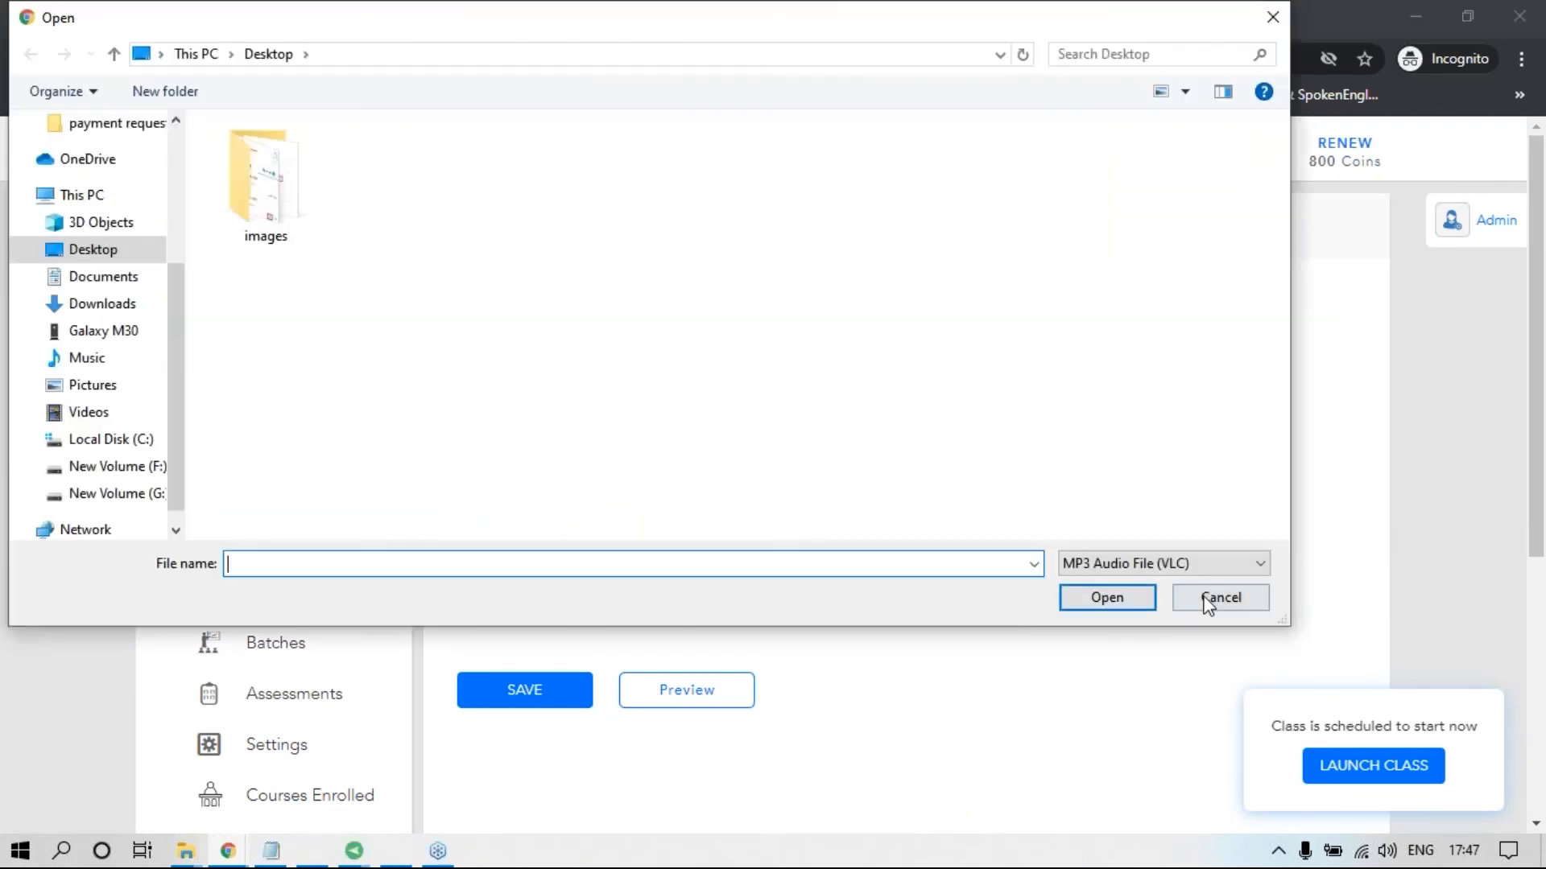
pyautogui.click(1220, 597)
pyautogui.click(547, 494)
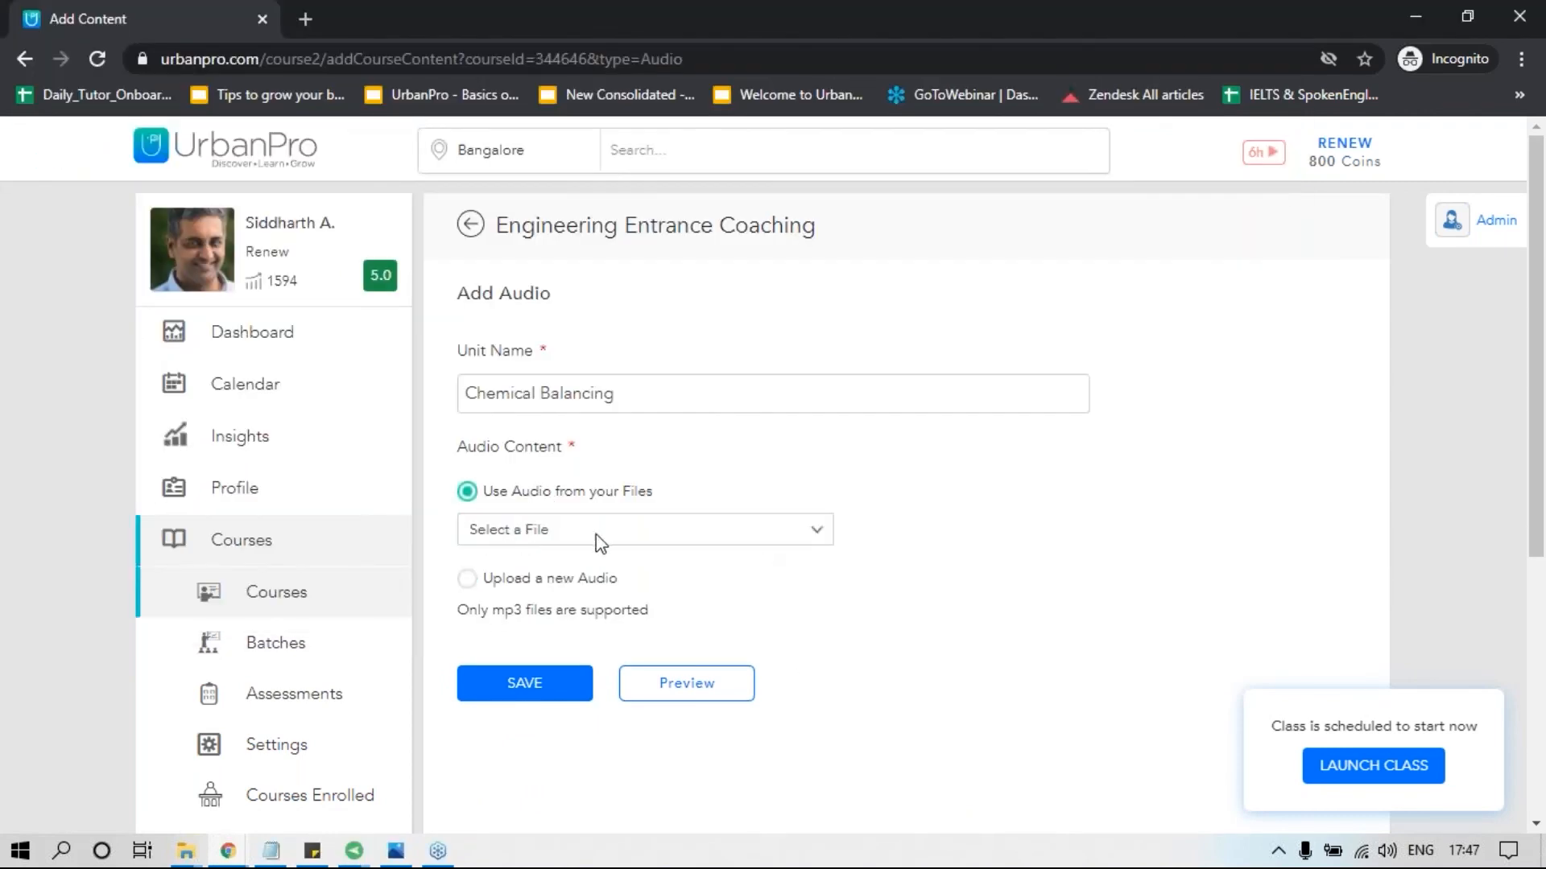
pyautogui.click(817, 529)
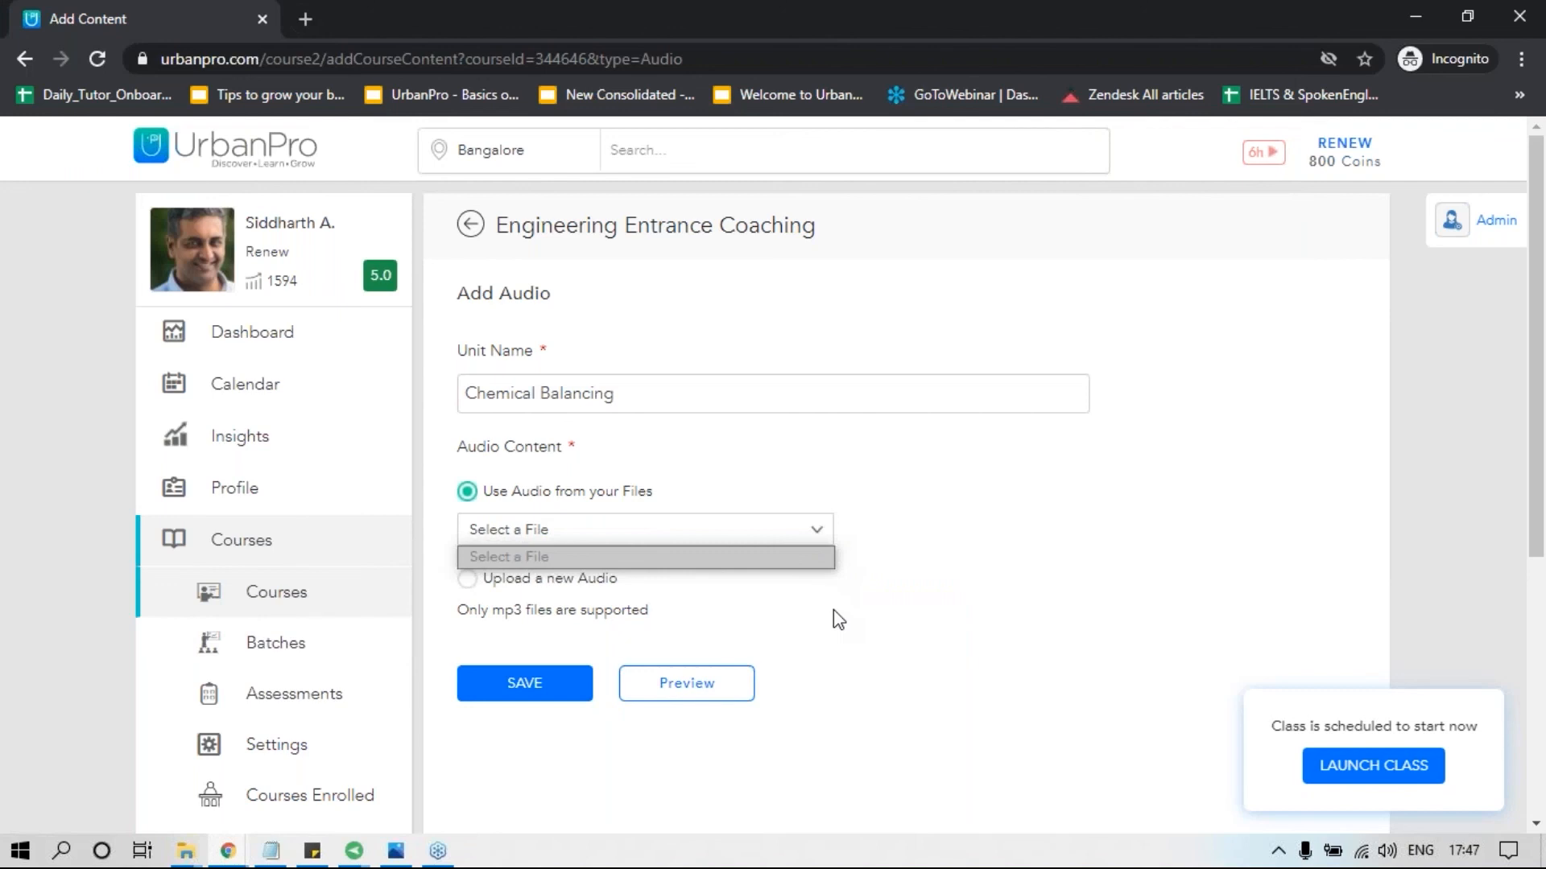
pyautogui.click(472, 226)
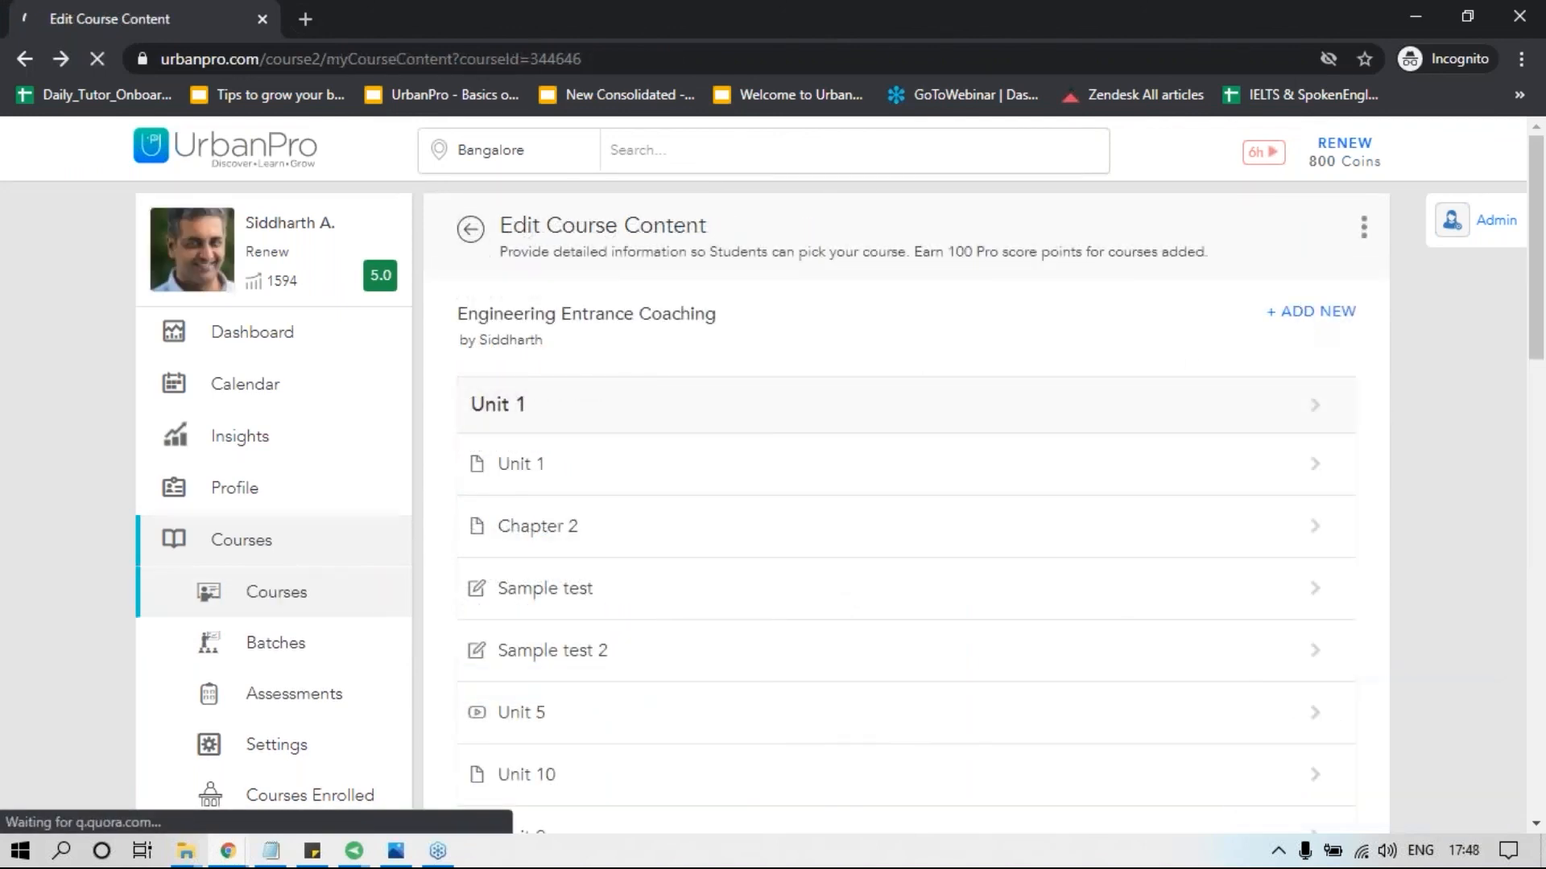
# Start adding a document unit to the course with the name "Chemical Balancing".
pyautogui.click(1304, 319)
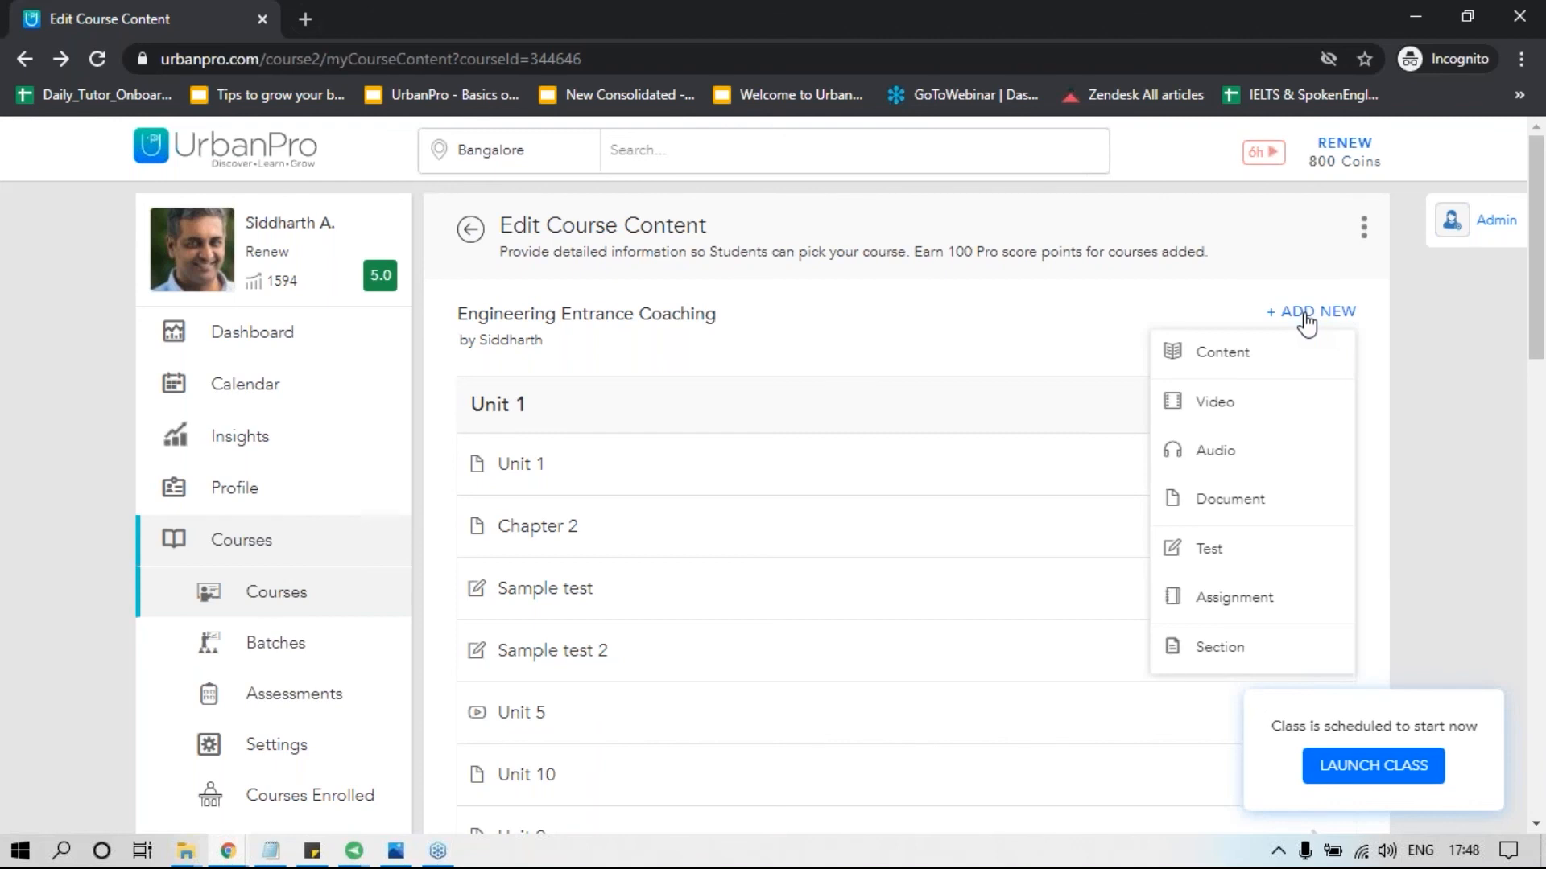
pyautogui.click(1244, 508)
pyautogui.click(814, 394)
pyautogui.write('Chemical Balancing')
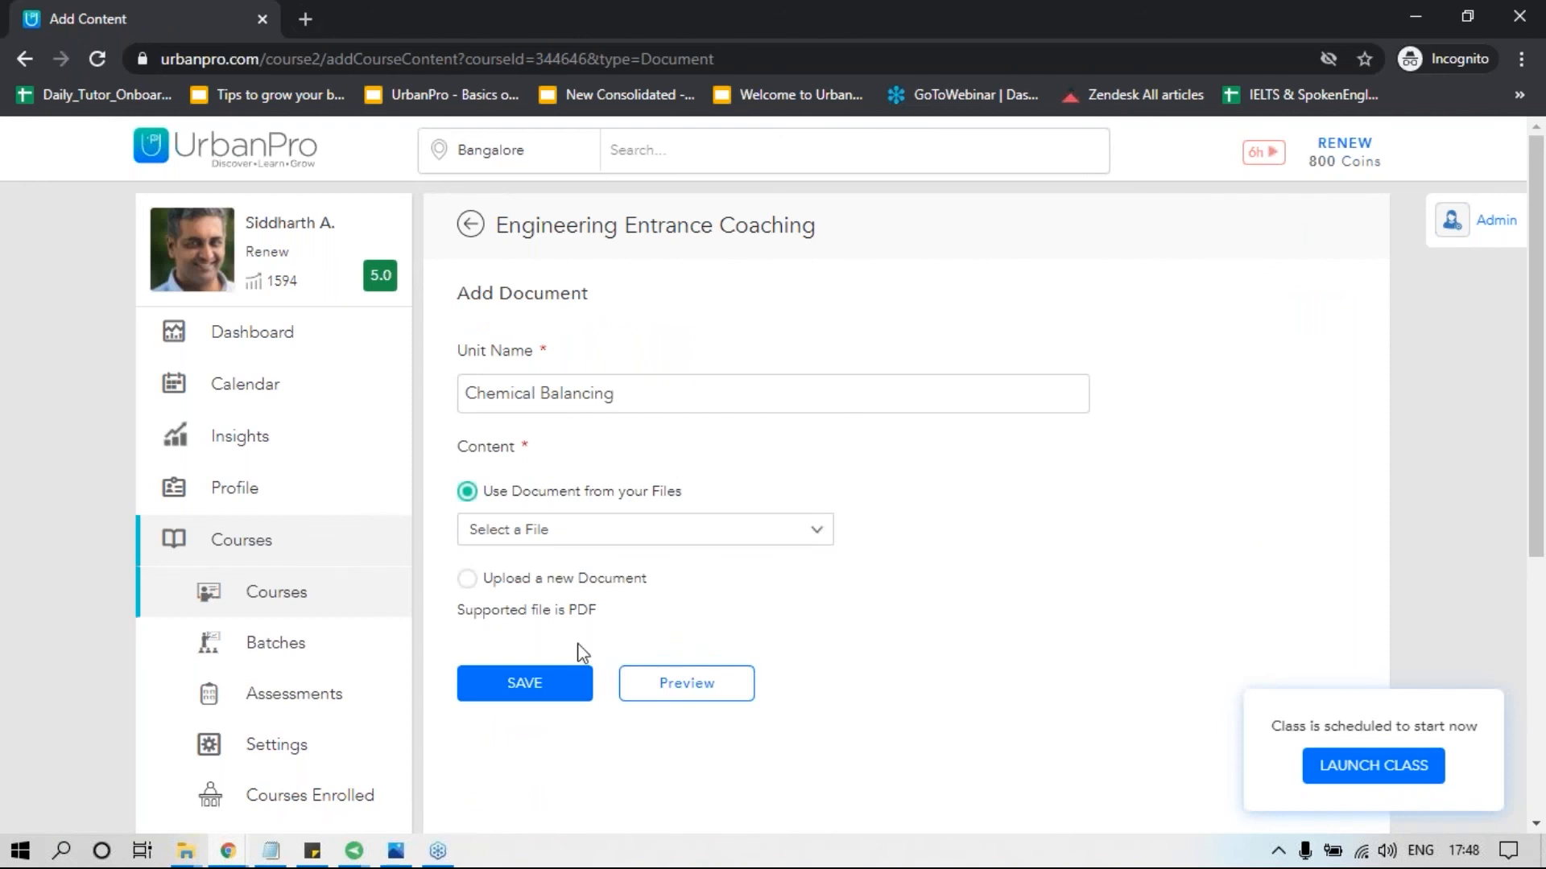
# Review the document upload option and the list of existing documents, and return to the course content without saving.
pyautogui.click(468, 579)
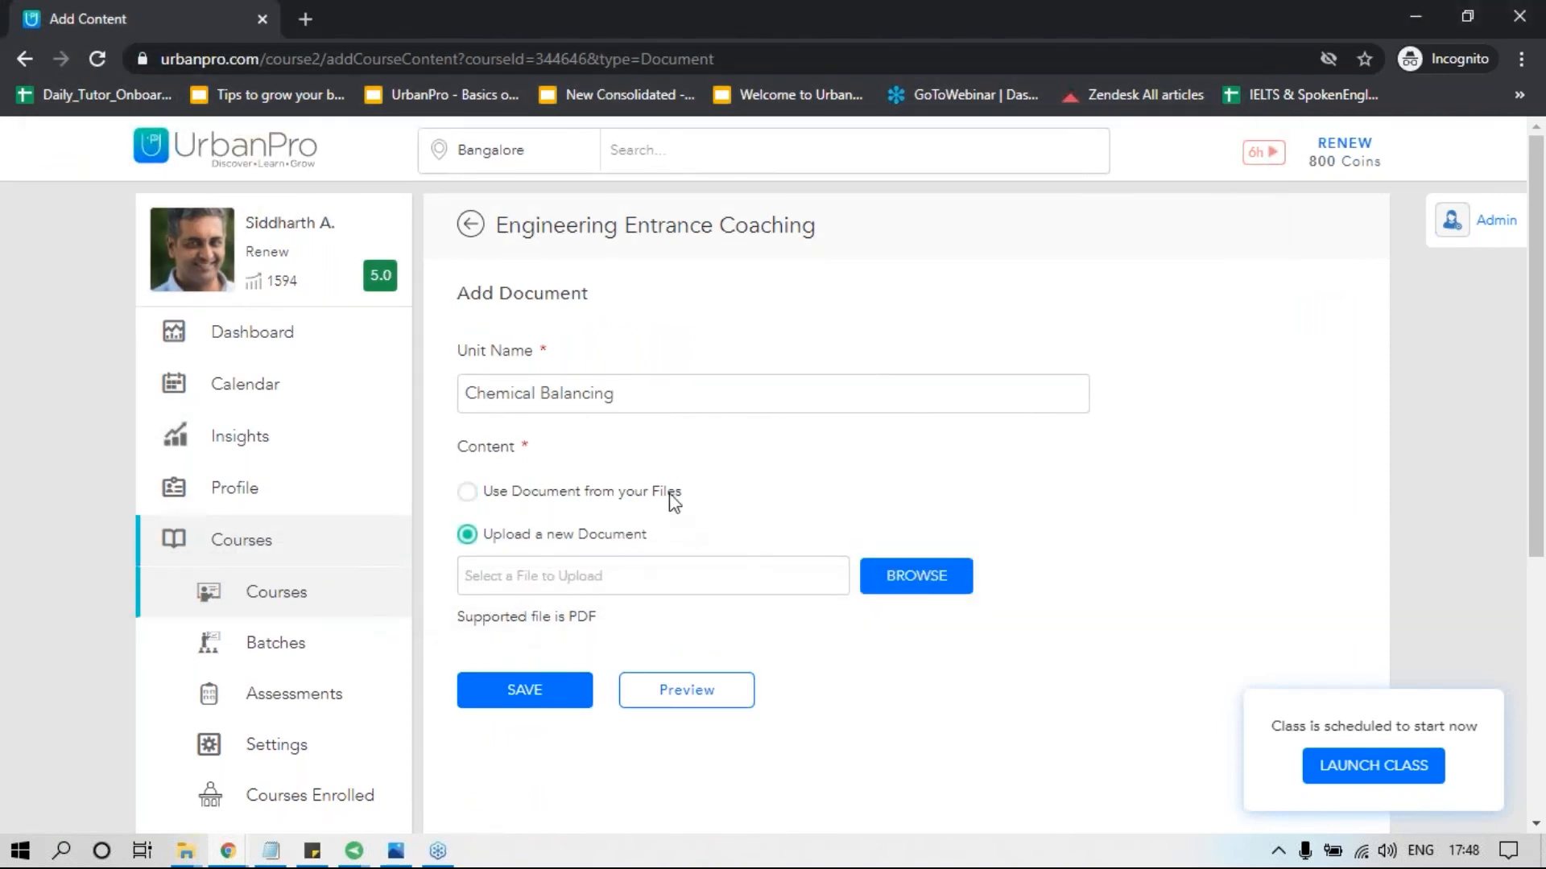
pyautogui.click(638, 494)
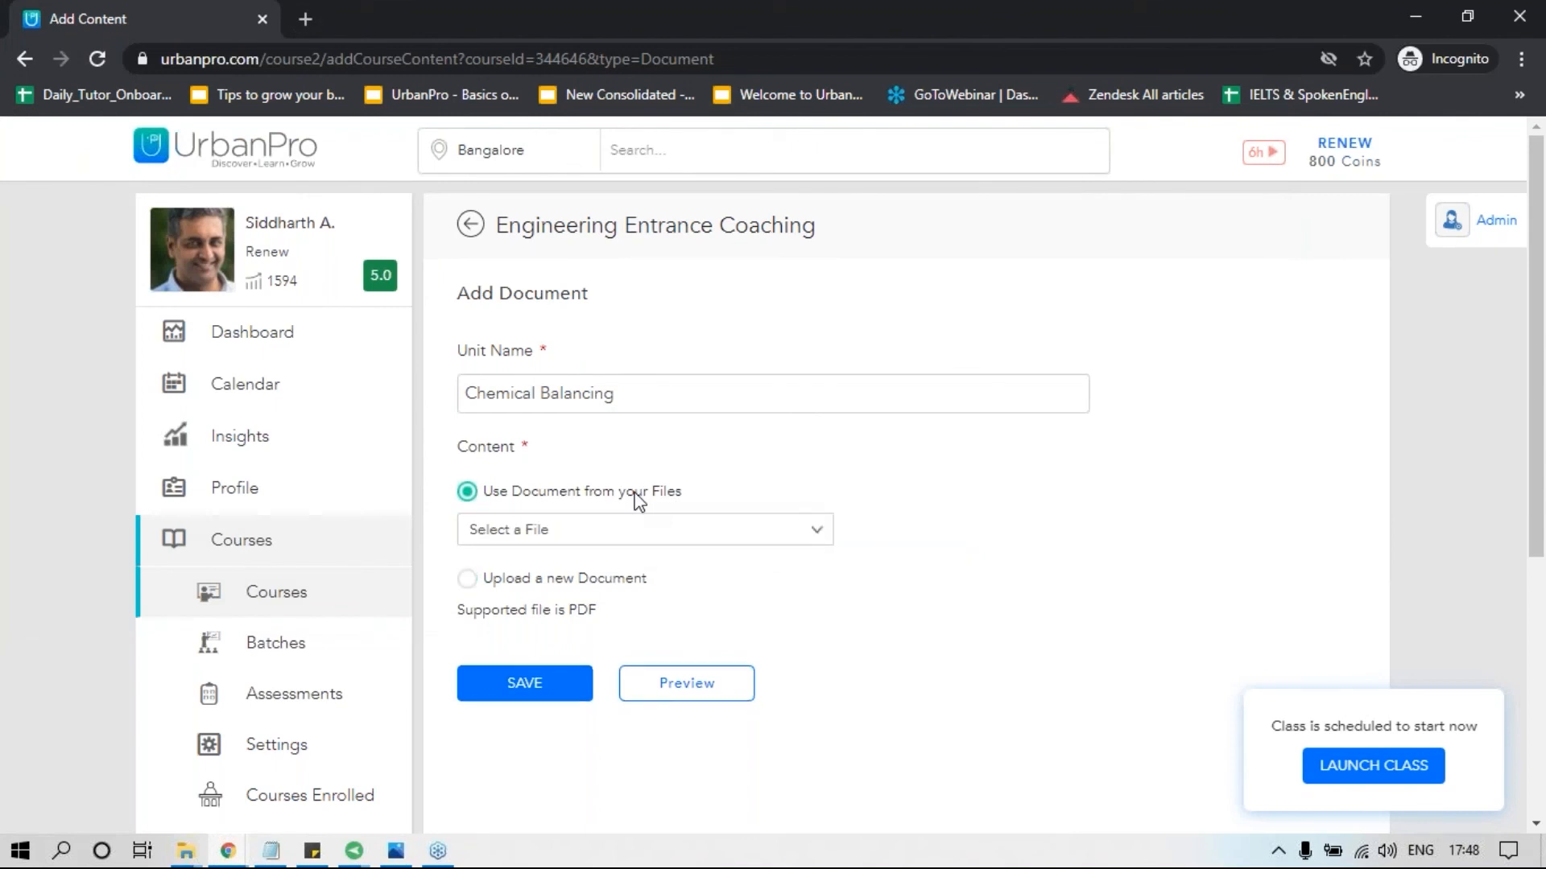
pyautogui.click(814, 533)
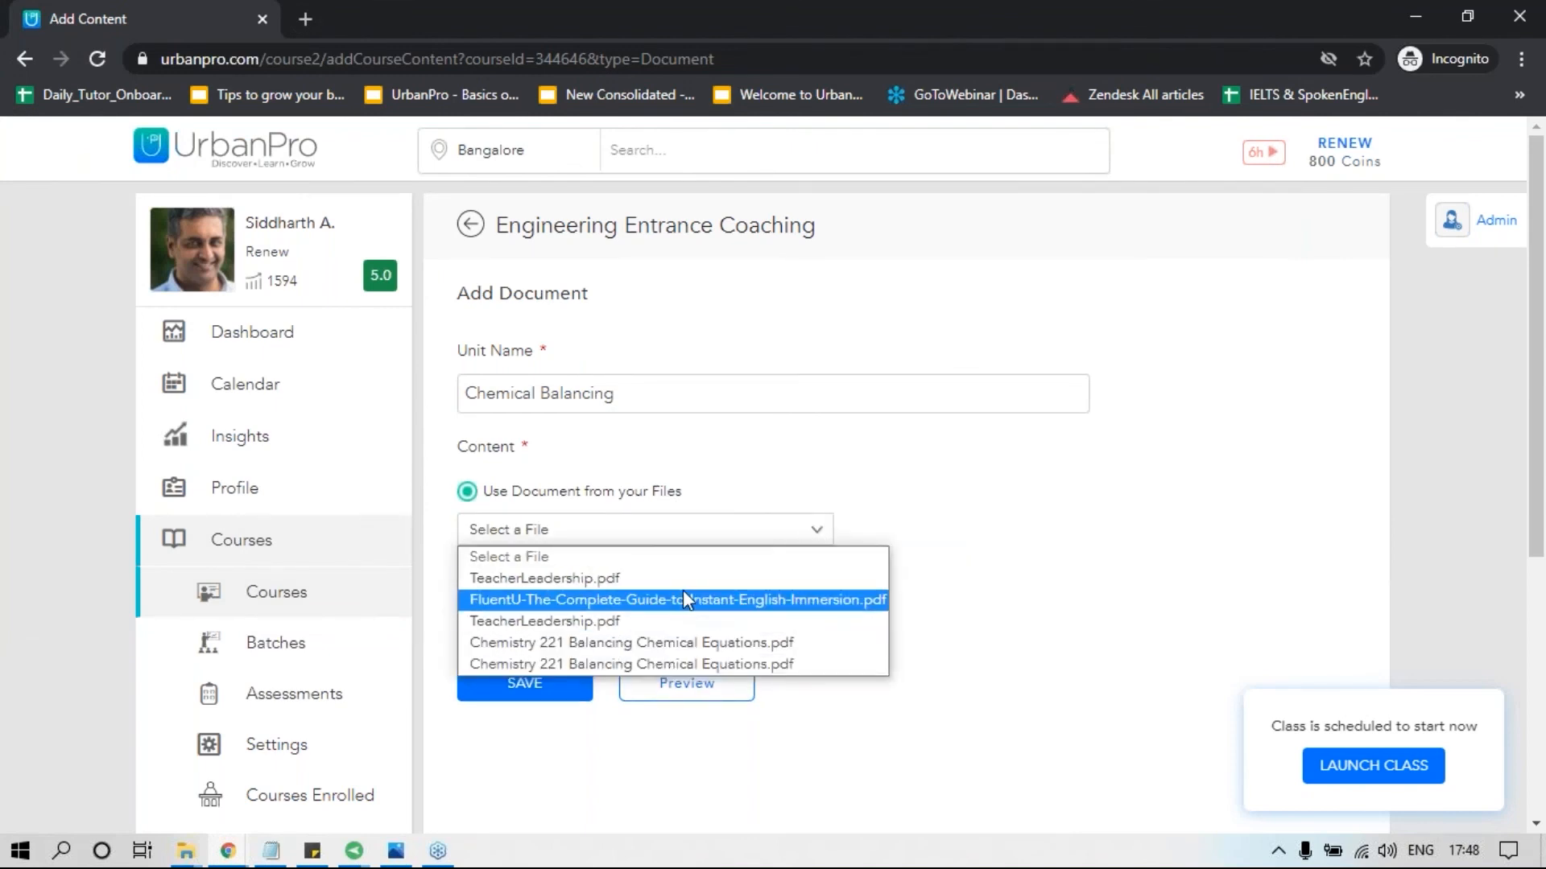
pyautogui.click(1030, 547)
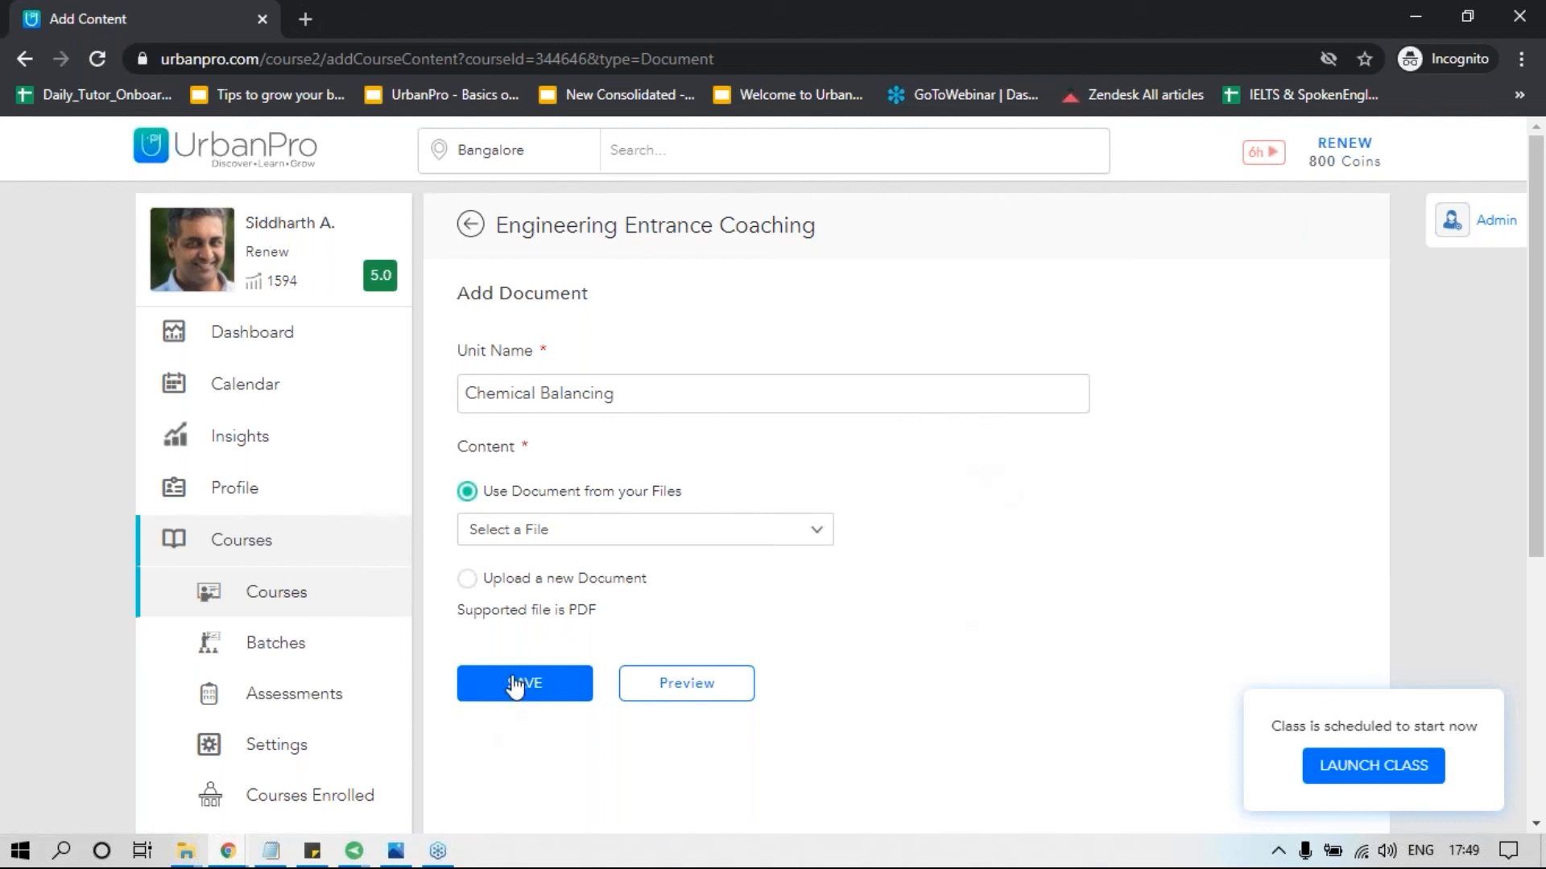
pyautogui.click(473, 228)
# Start adding a test to the course, checking the existing-test option before choosing to create a new test.
pyautogui.click(1310, 312)
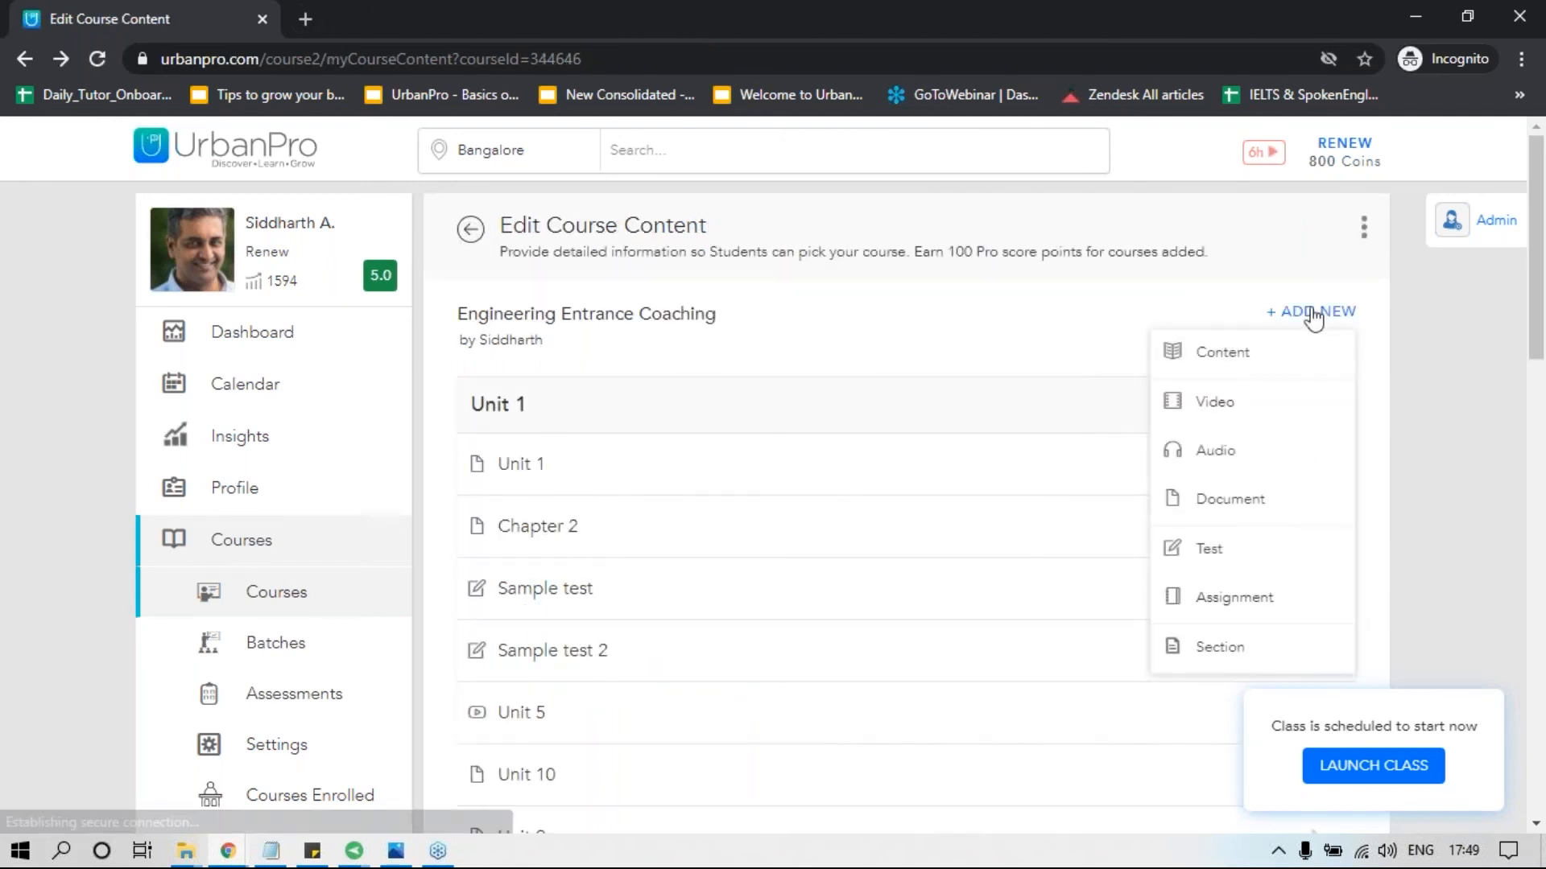
pyautogui.click(1236, 549)
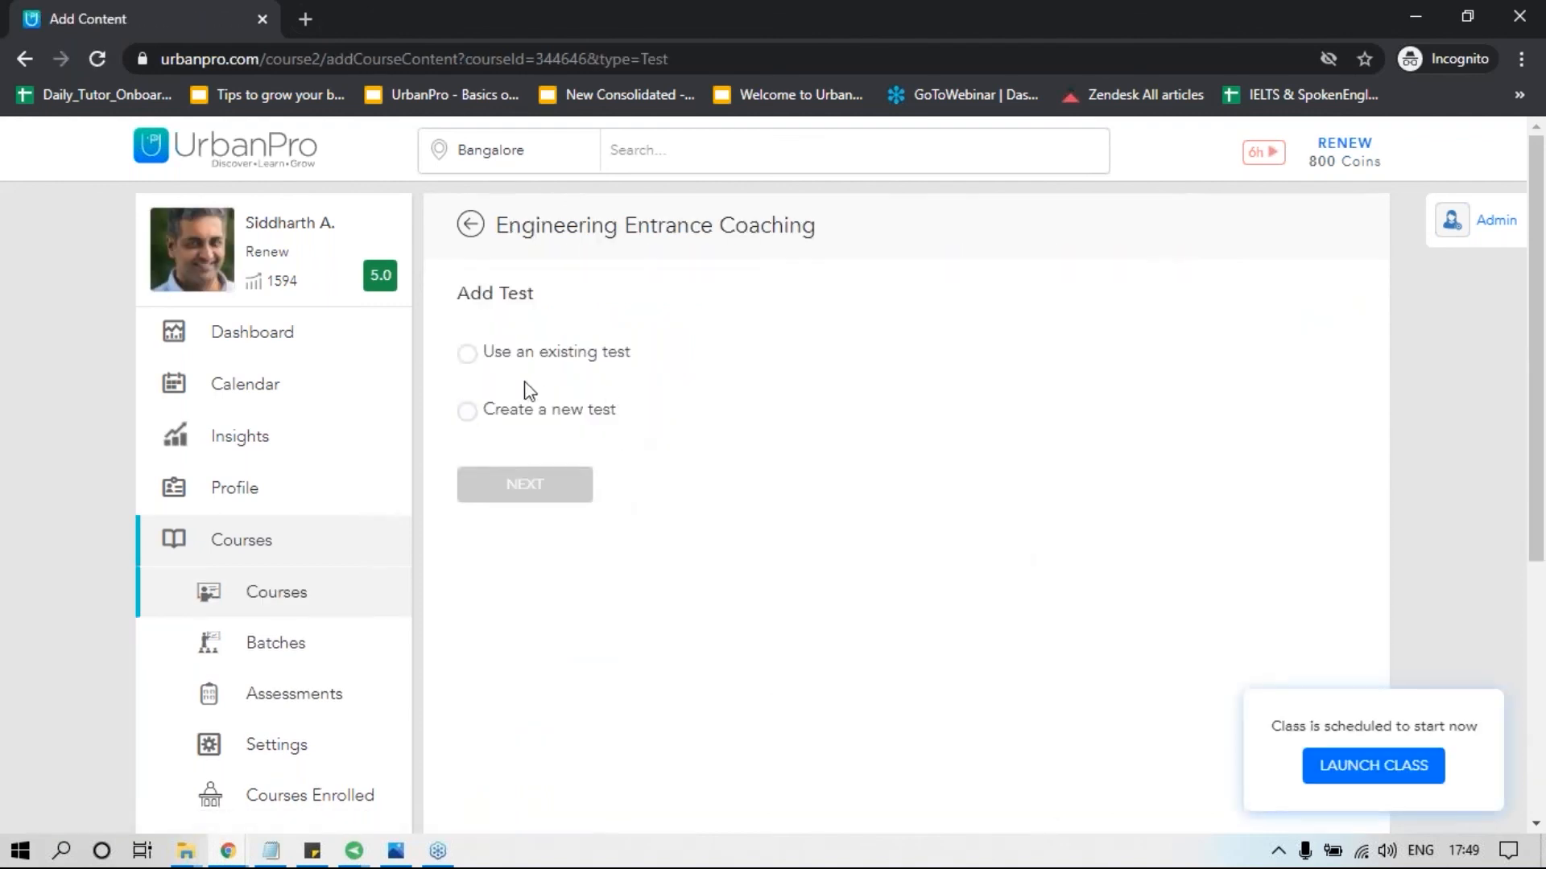
pyautogui.click(467, 354)
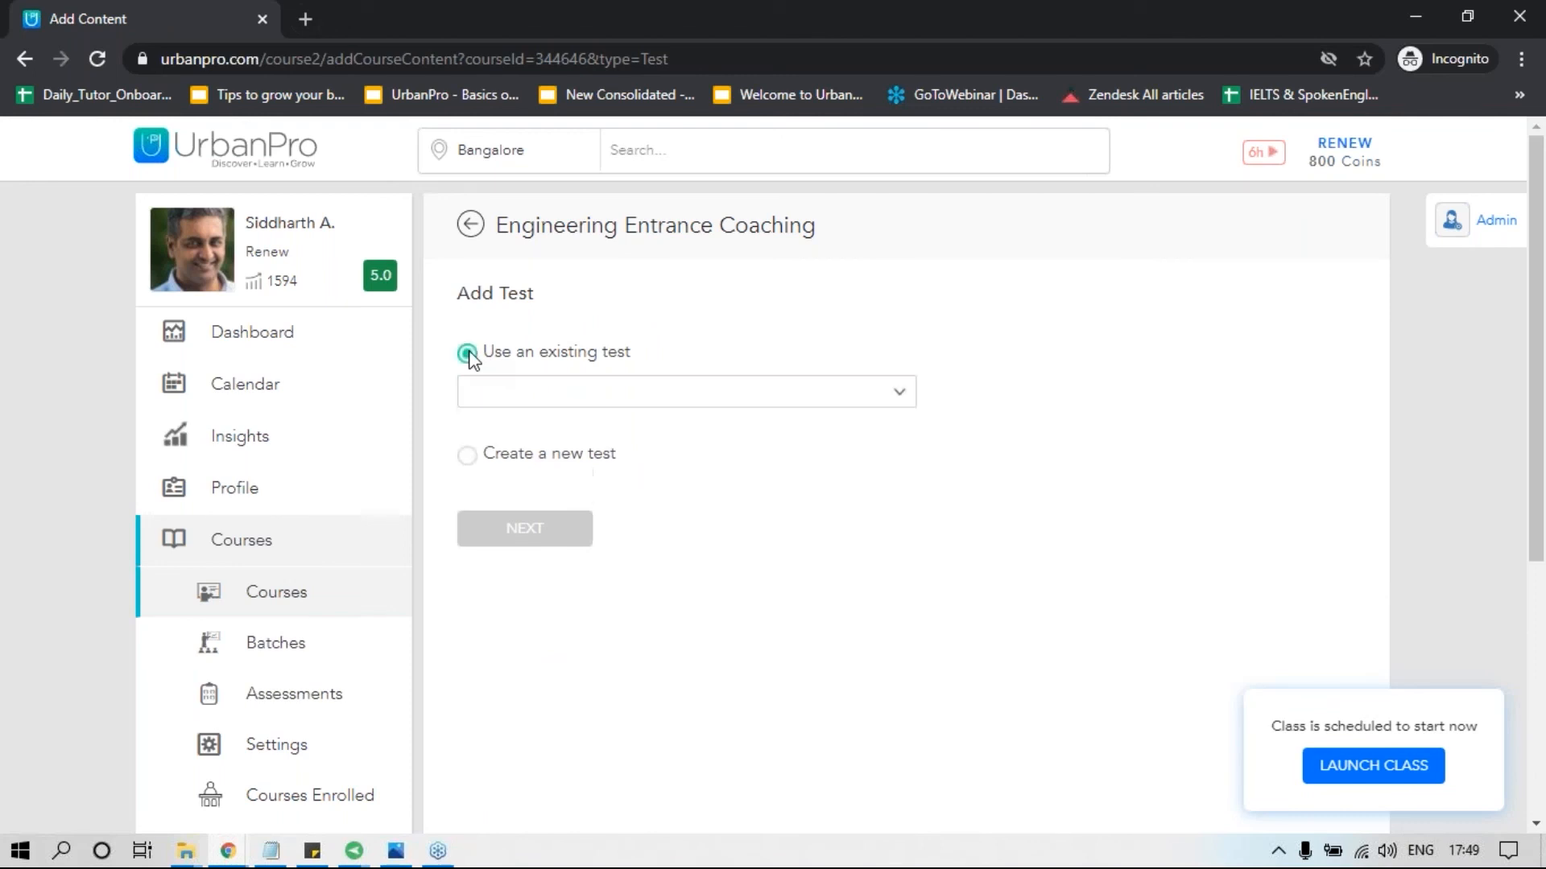
pyautogui.click(718, 395)
pyautogui.click(1186, 597)
pyautogui.click(466, 453)
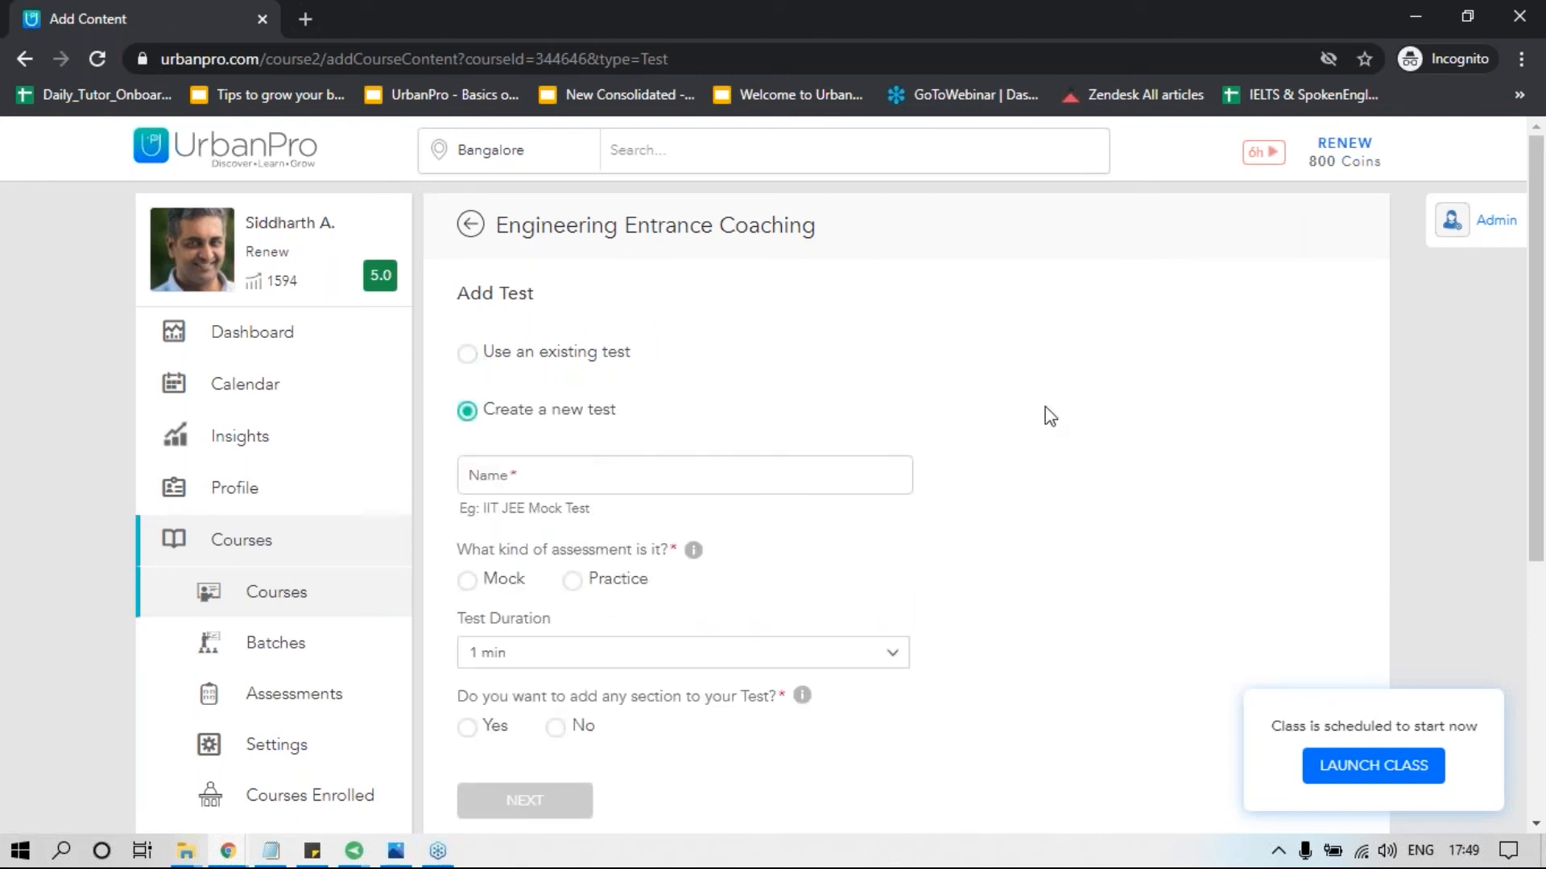
# Name the new test "Chemical Balancing", make it a Practice assessment and set its duration to 90 mins.
pyautogui.click(727, 464)
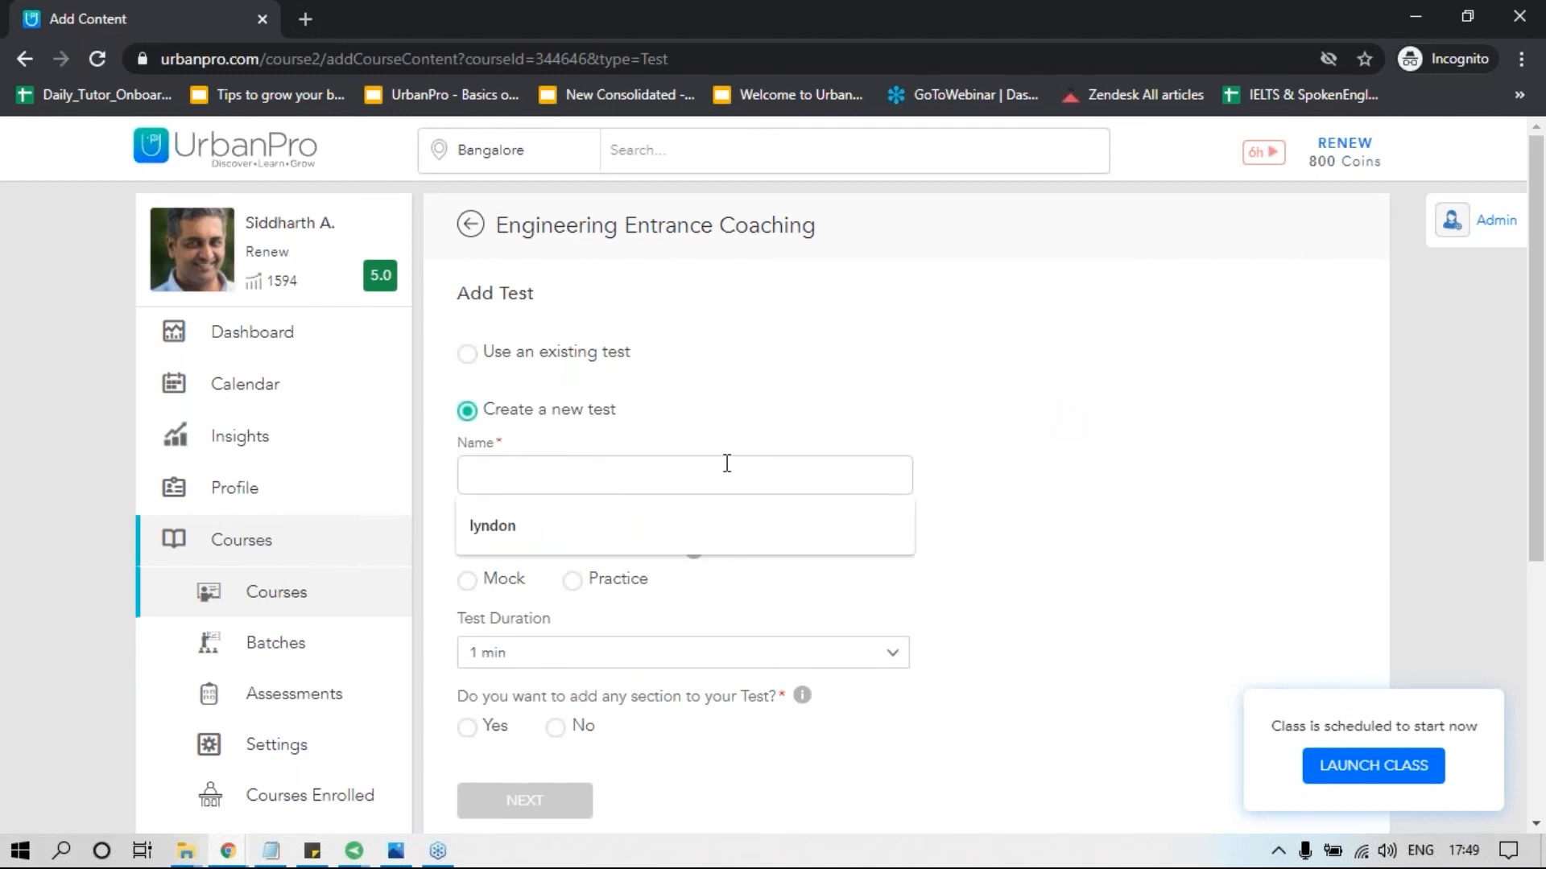
pyautogui.write('Chemical Balancing')
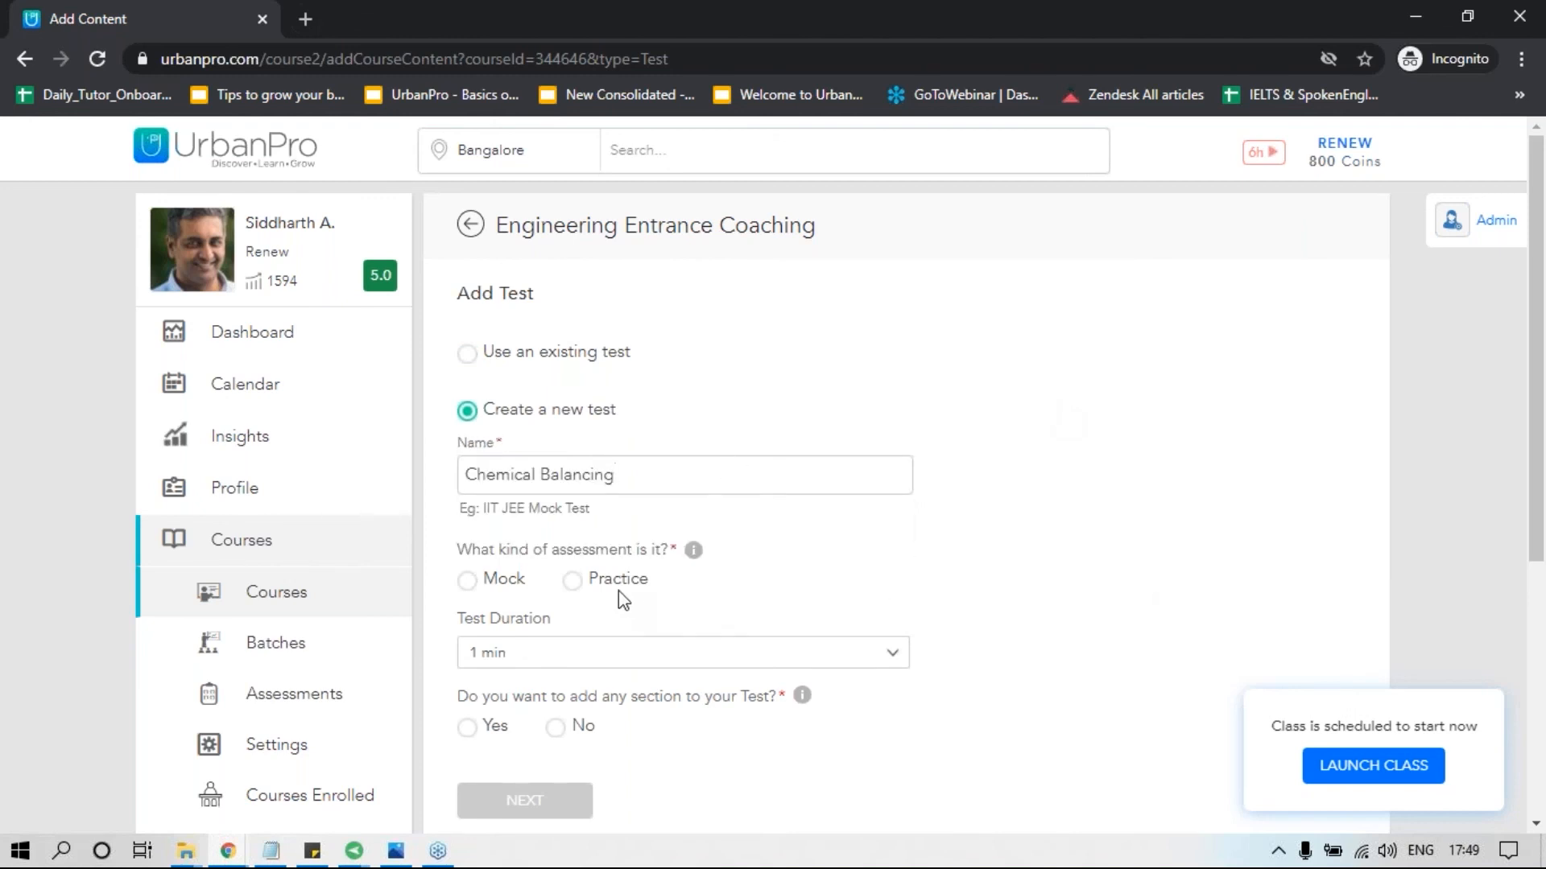
pyautogui.click(574, 583)
pyautogui.click(727, 652)
pyautogui.scroll(-20, 566, 522)
pyautogui.scroll(-2, 566, 522)
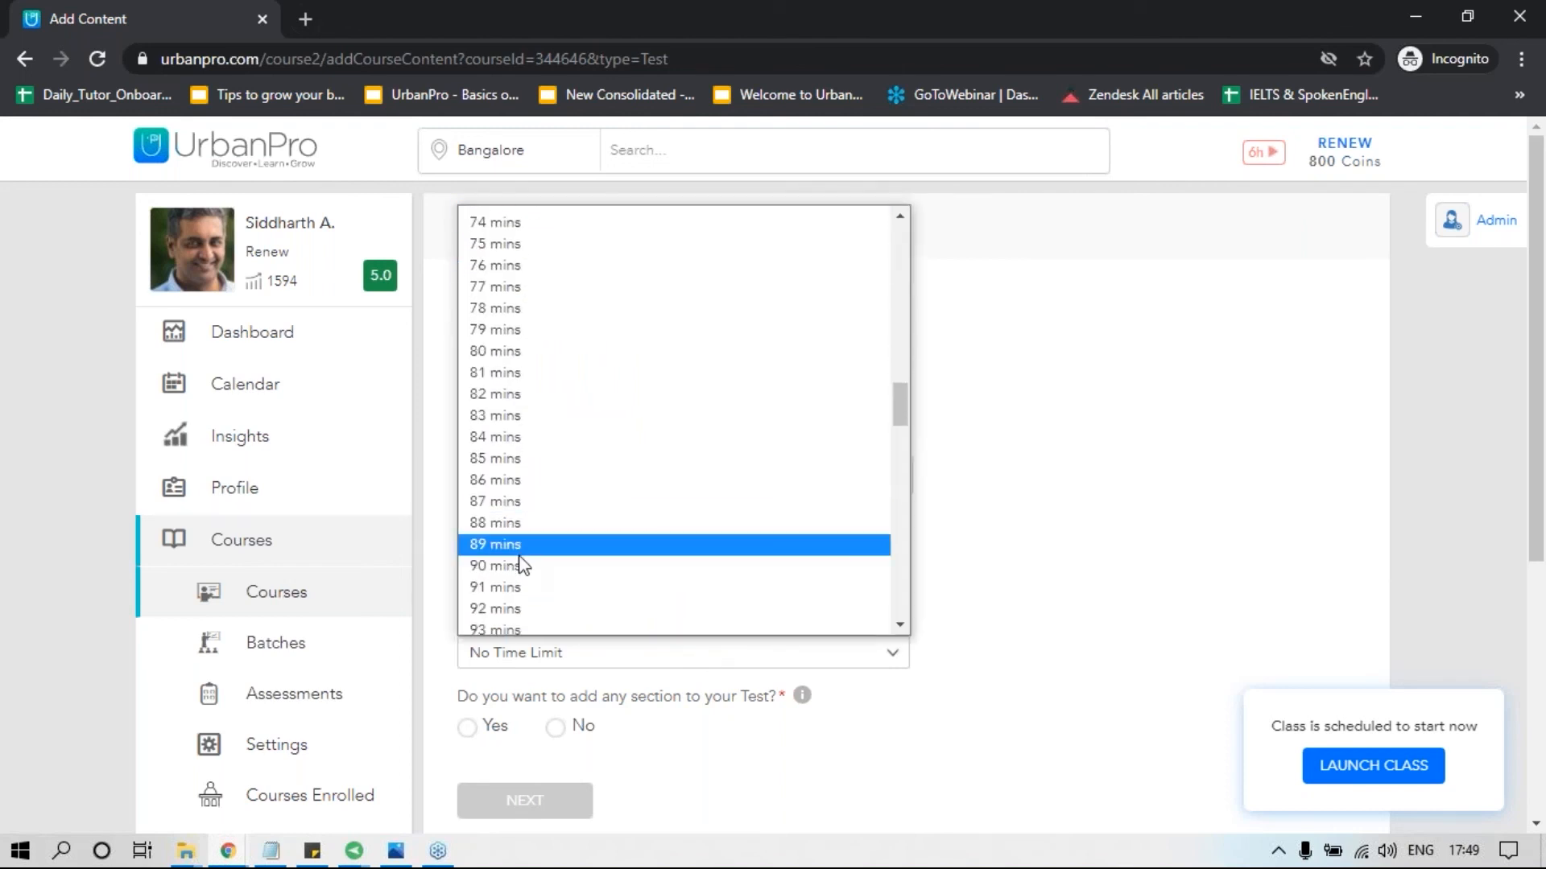
pyautogui.click(519, 564)
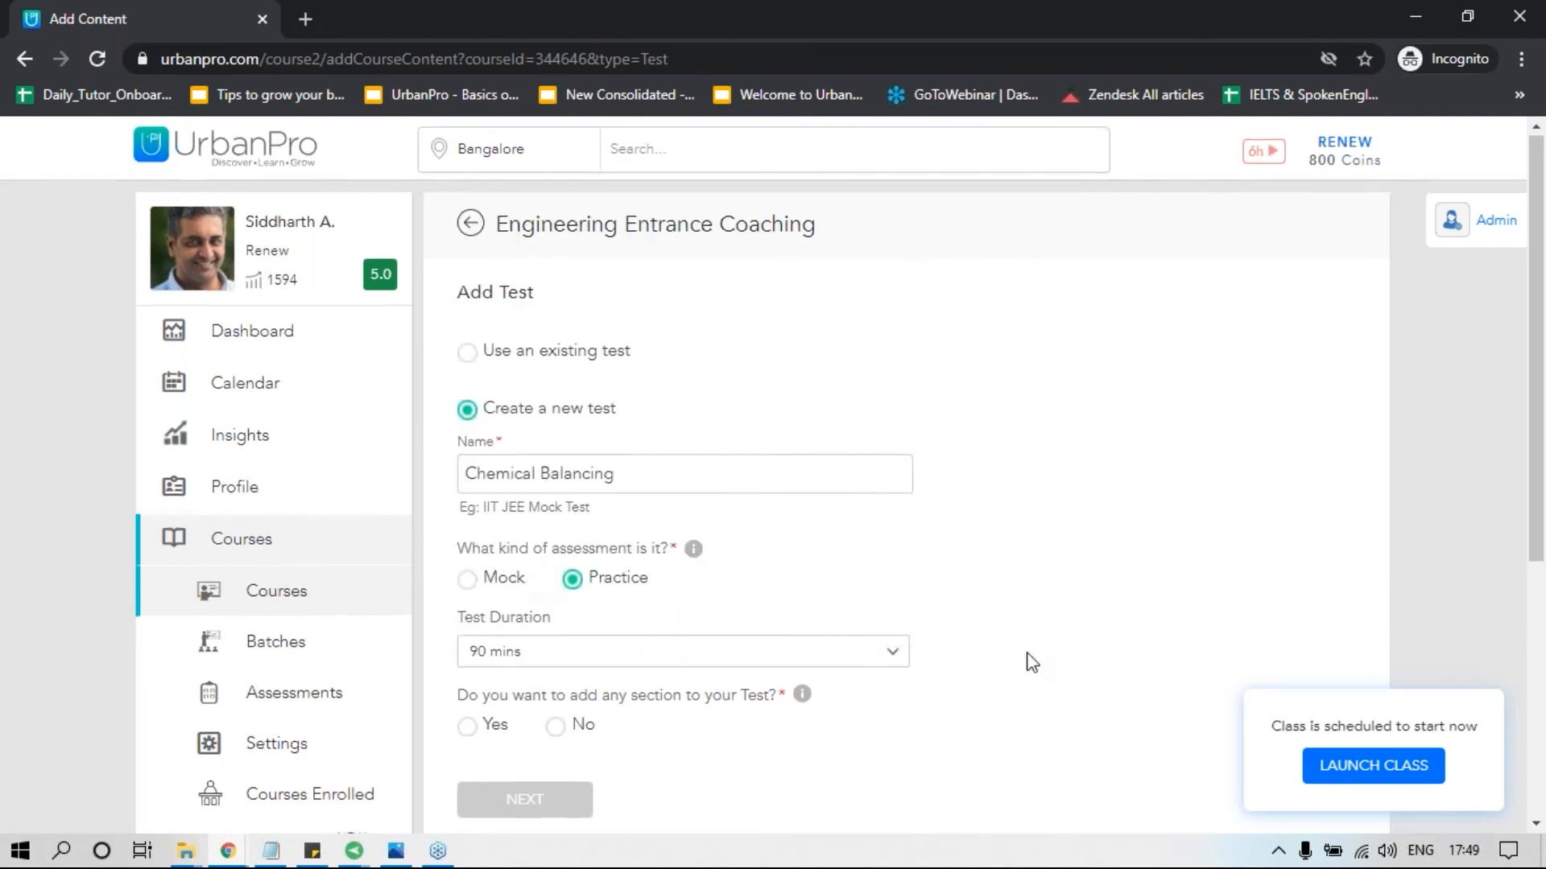
pyautogui.scroll(-3, 708, 556)
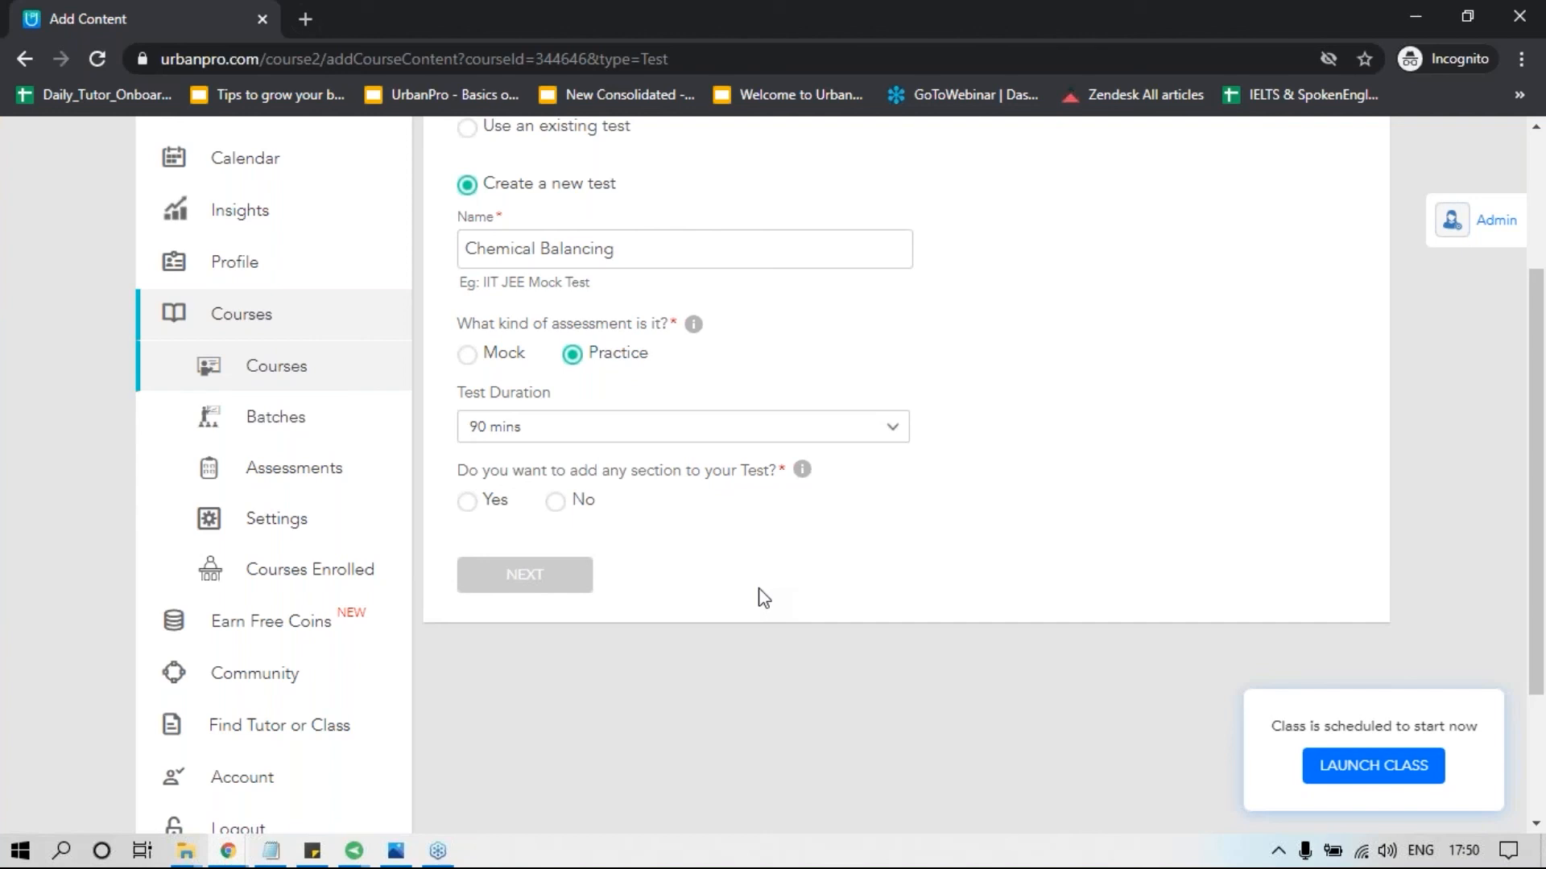
# Create the test without sections and add Question 5 and Question 6 from the existing question list to it.
pyautogui.click(555, 501)
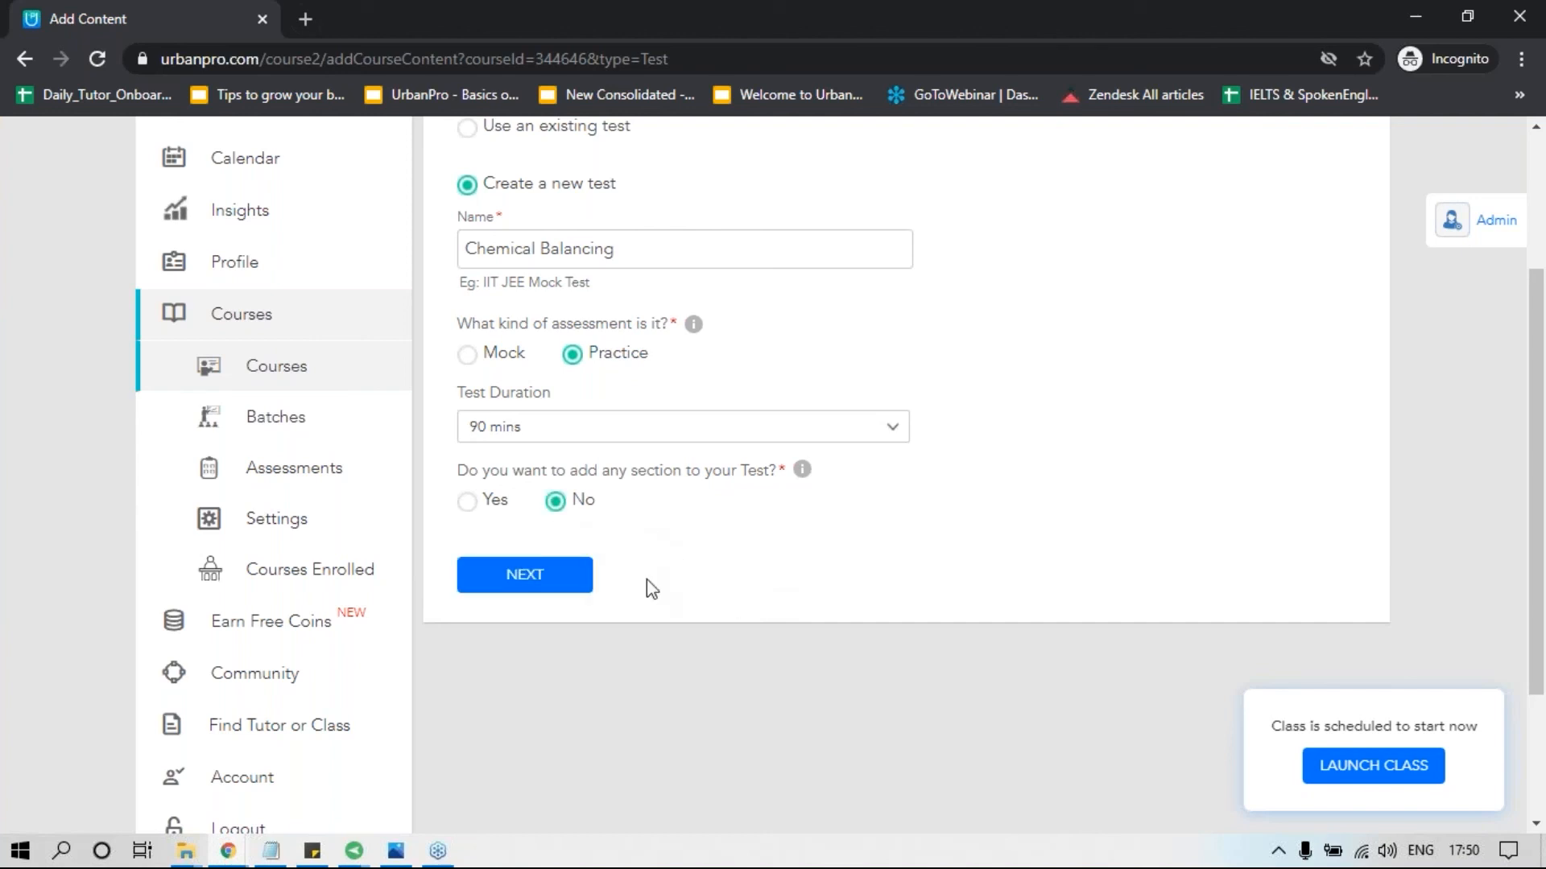
pyautogui.click(571, 586)
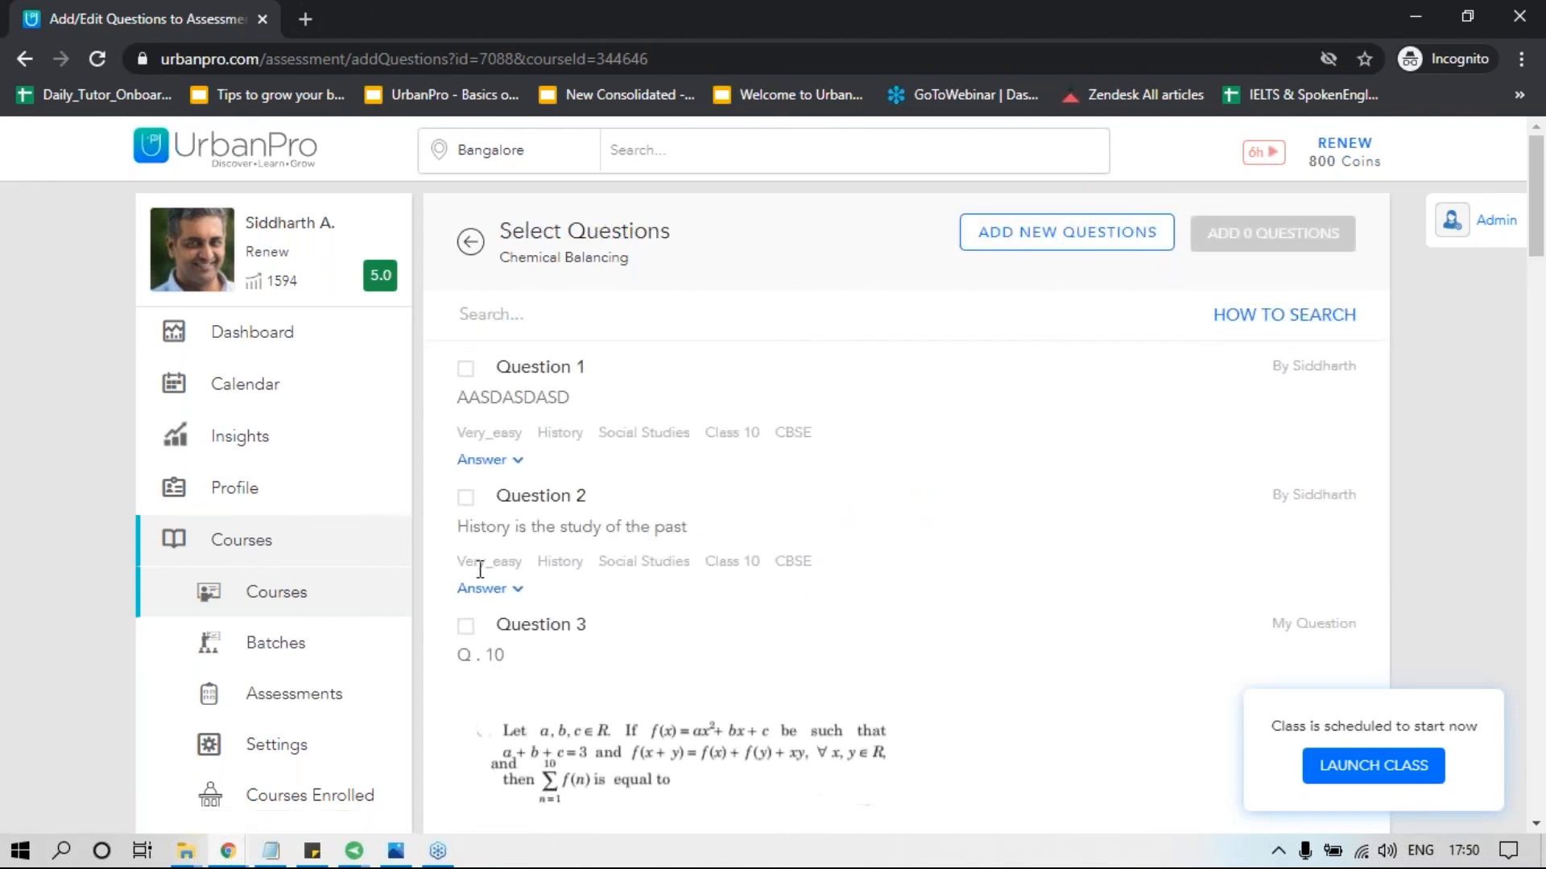
pyautogui.scroll(-5, 479, 570)
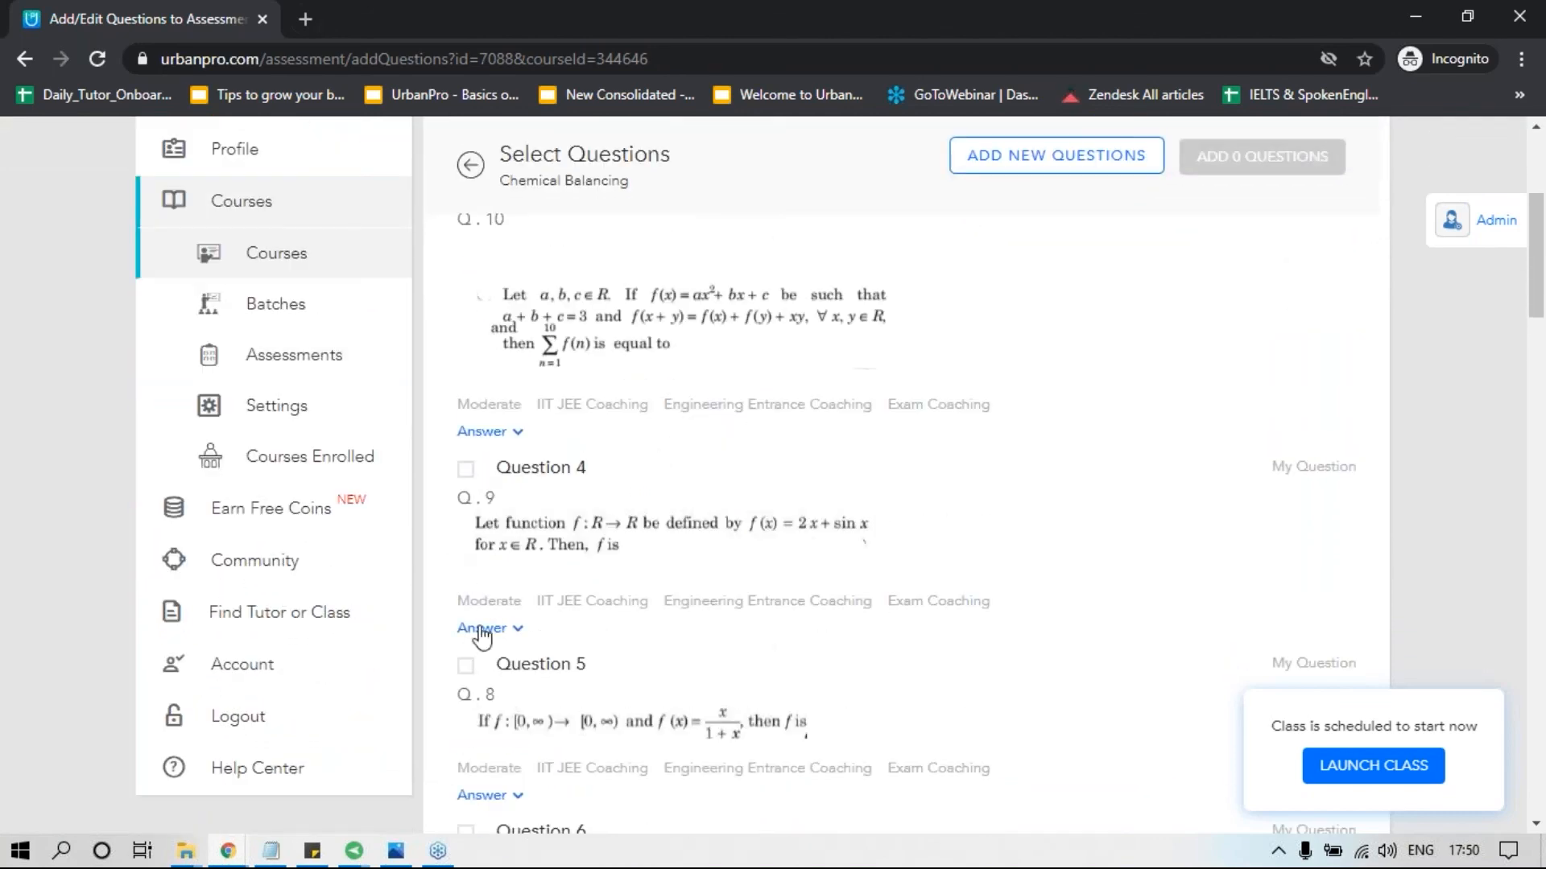
pyautogui.scroll(-3, 474, 632)
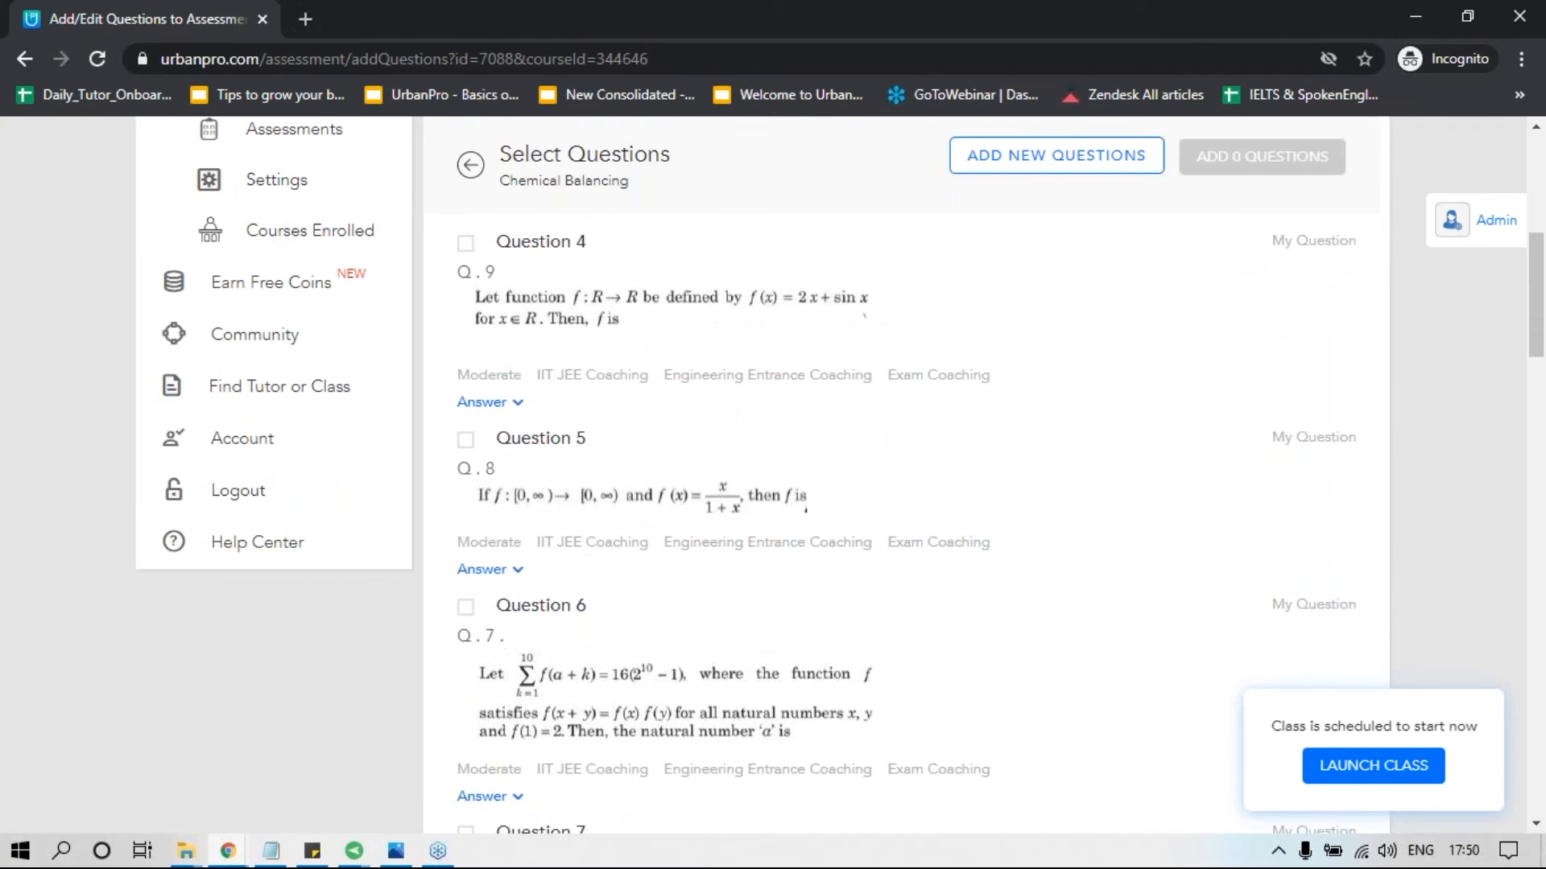
pyautogui.click(466, 609)
pyautogui.click(466, 441)
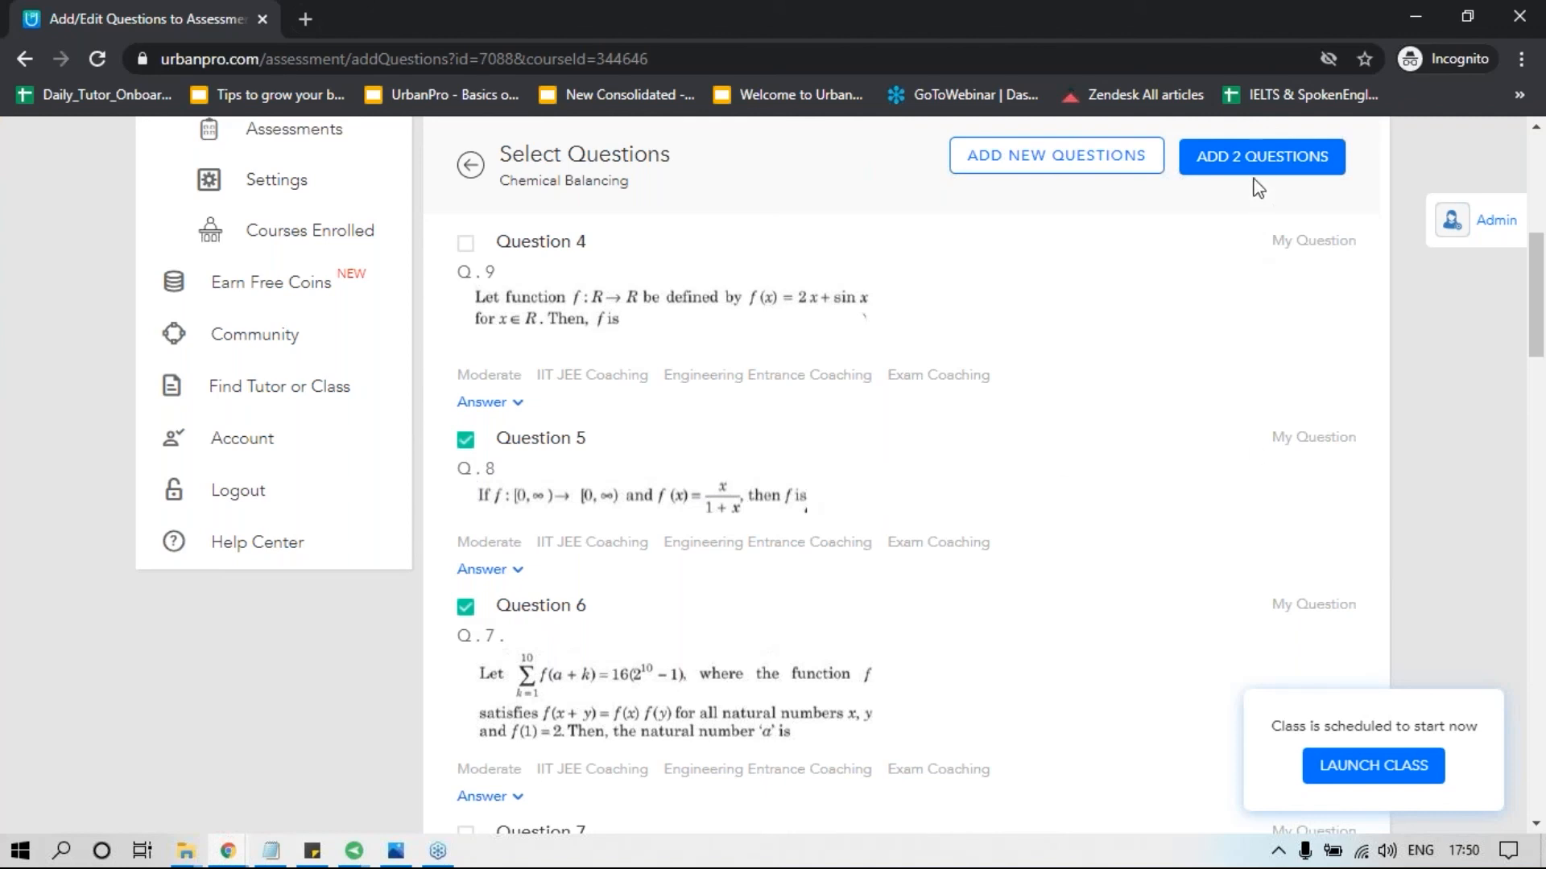
pyautogui.click(1298, 160)
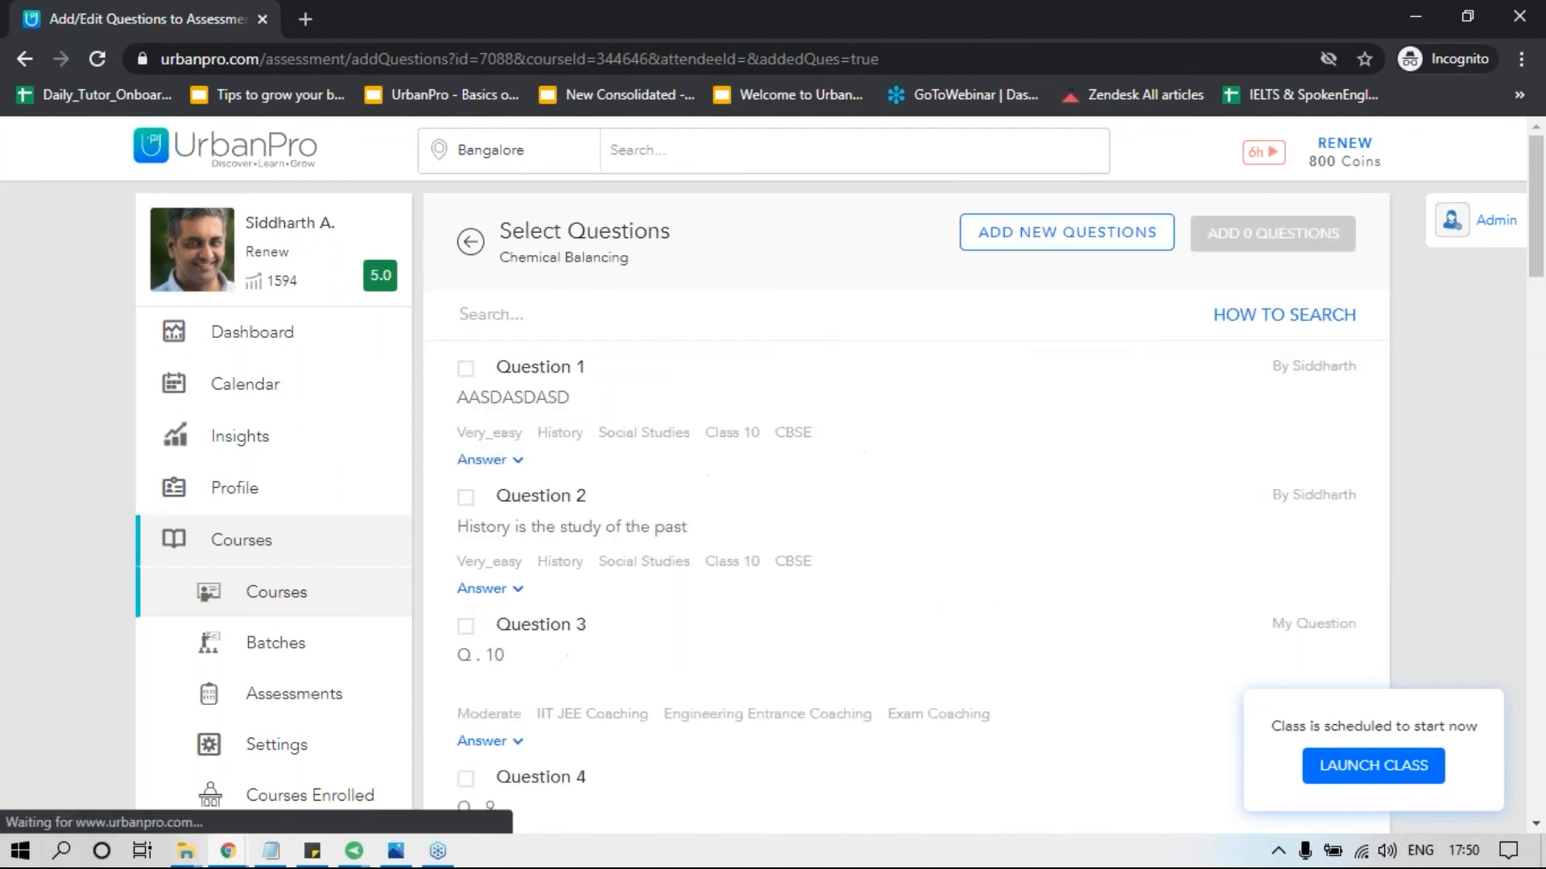
# Start a new Single Choice Question for the test and enter "Question goes here" as the question text.
pyautogui.click(1052, 241)
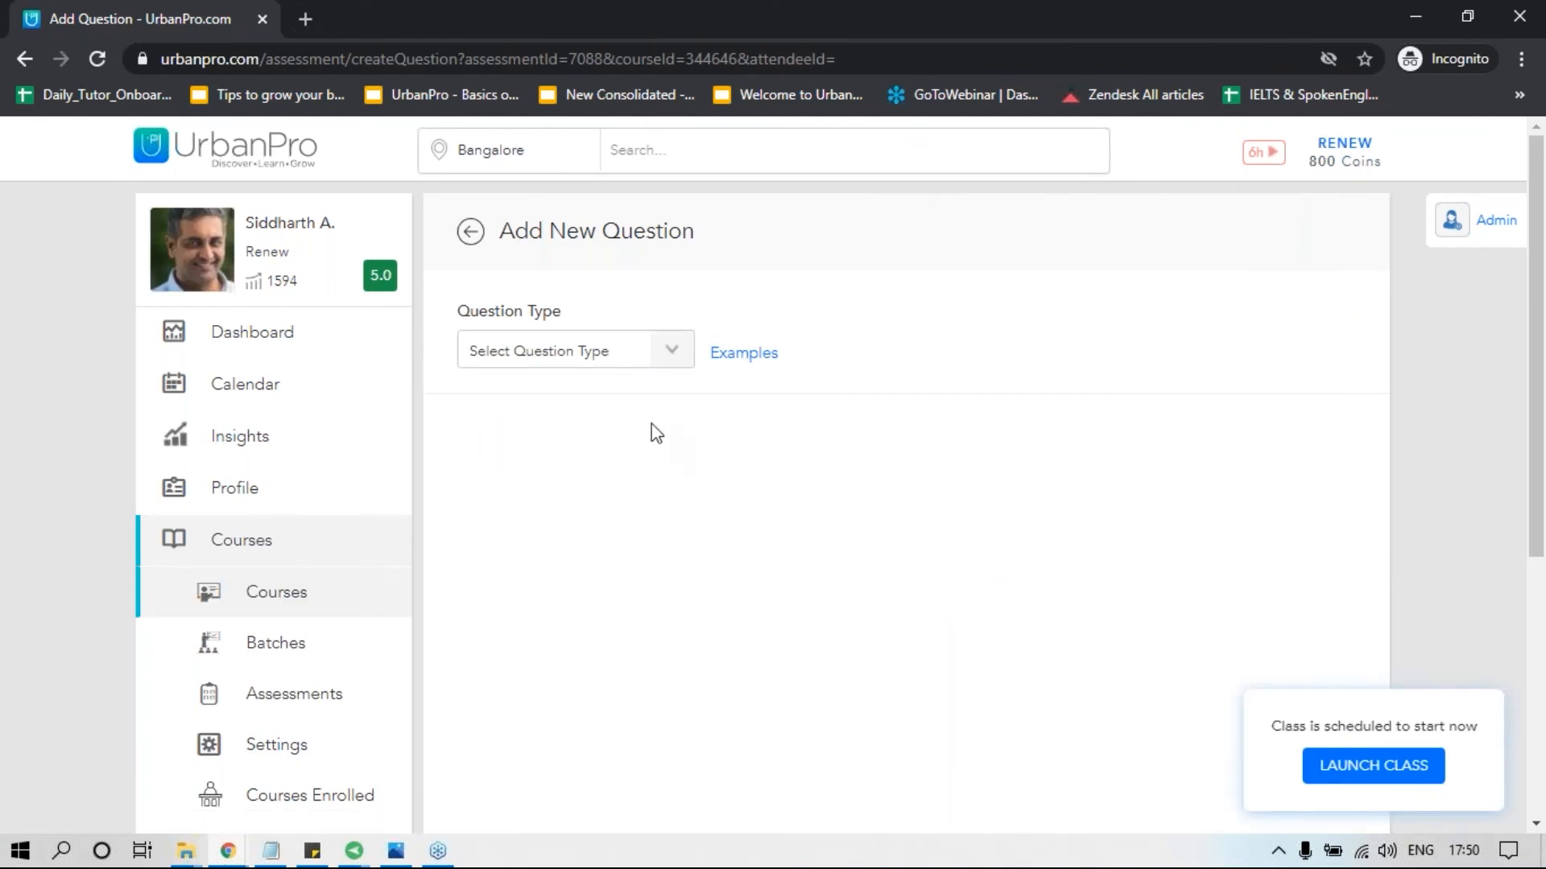
pyautogui.click(628, 358)
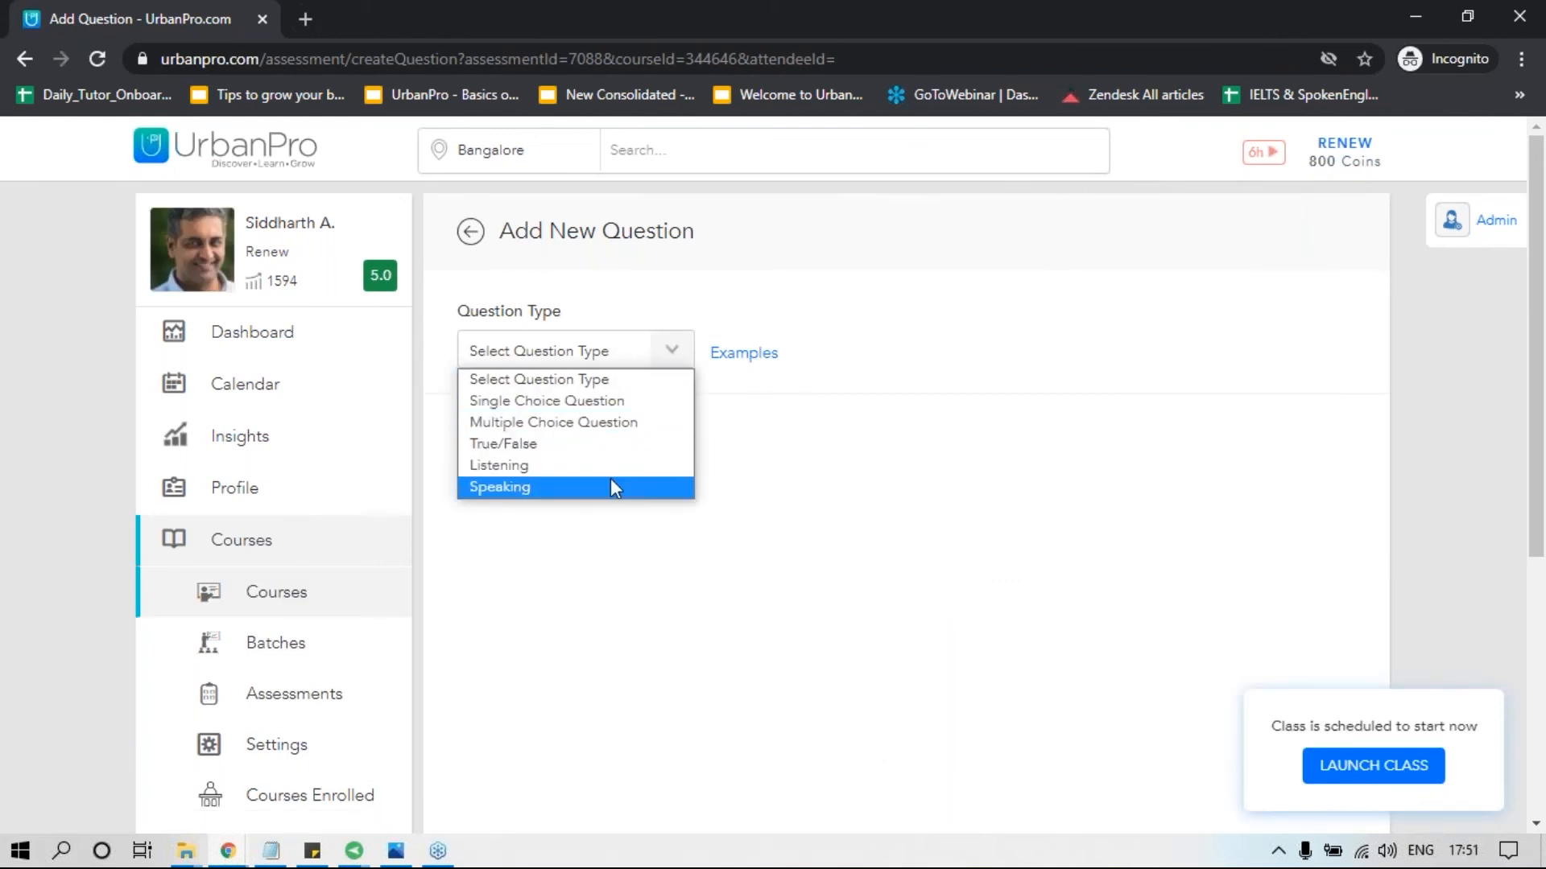
pyautogui.click(608, 401)
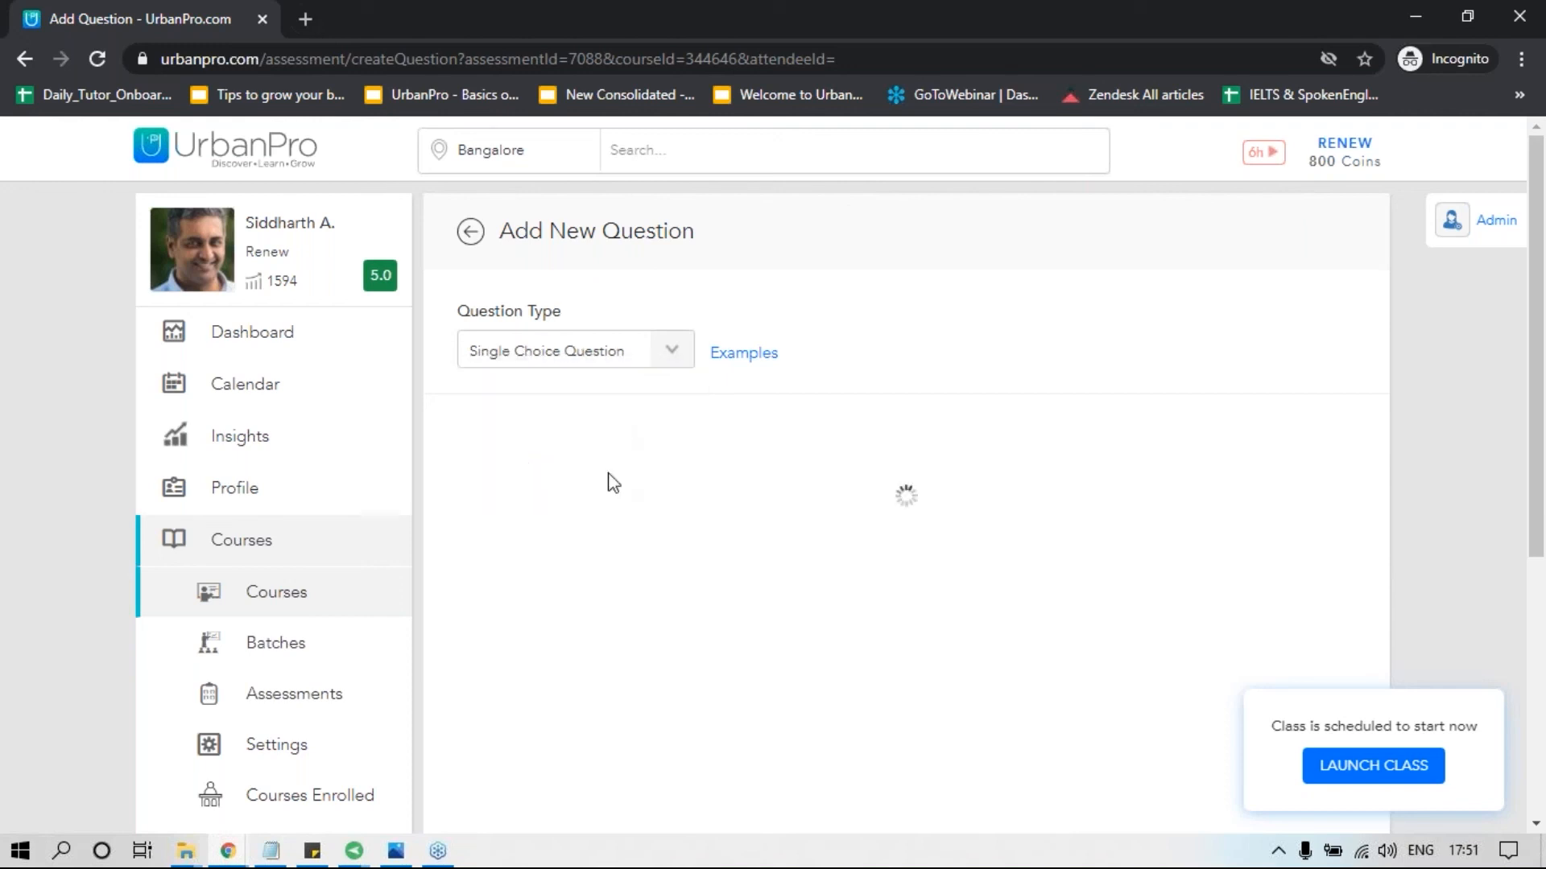
pyautogui.click(519, 481)
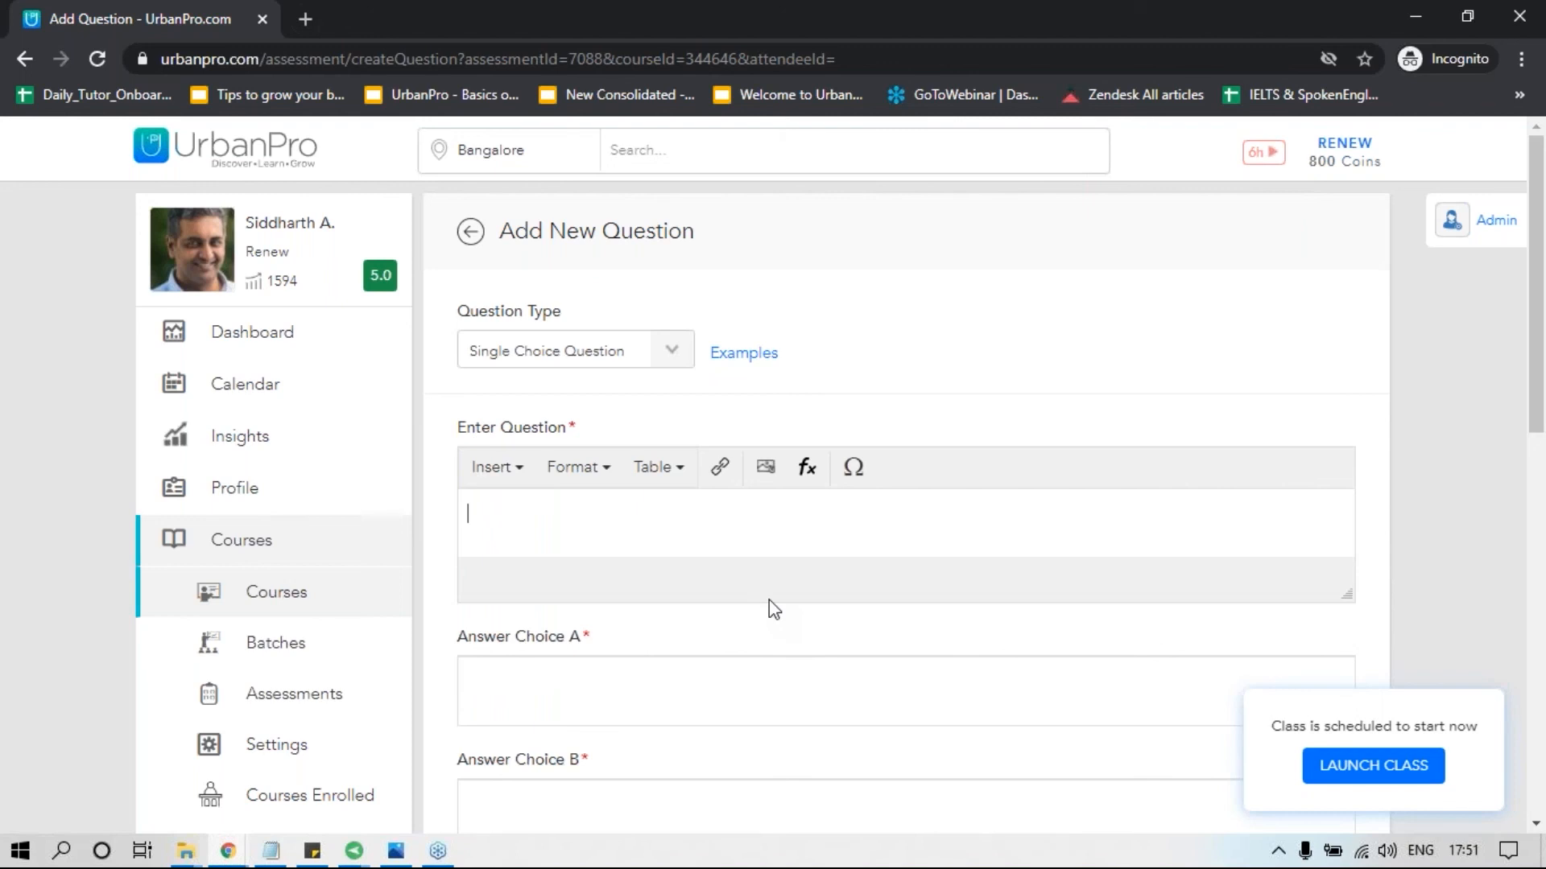
pyautogui.write('Question goes here')
pyautogui.press('Tab')
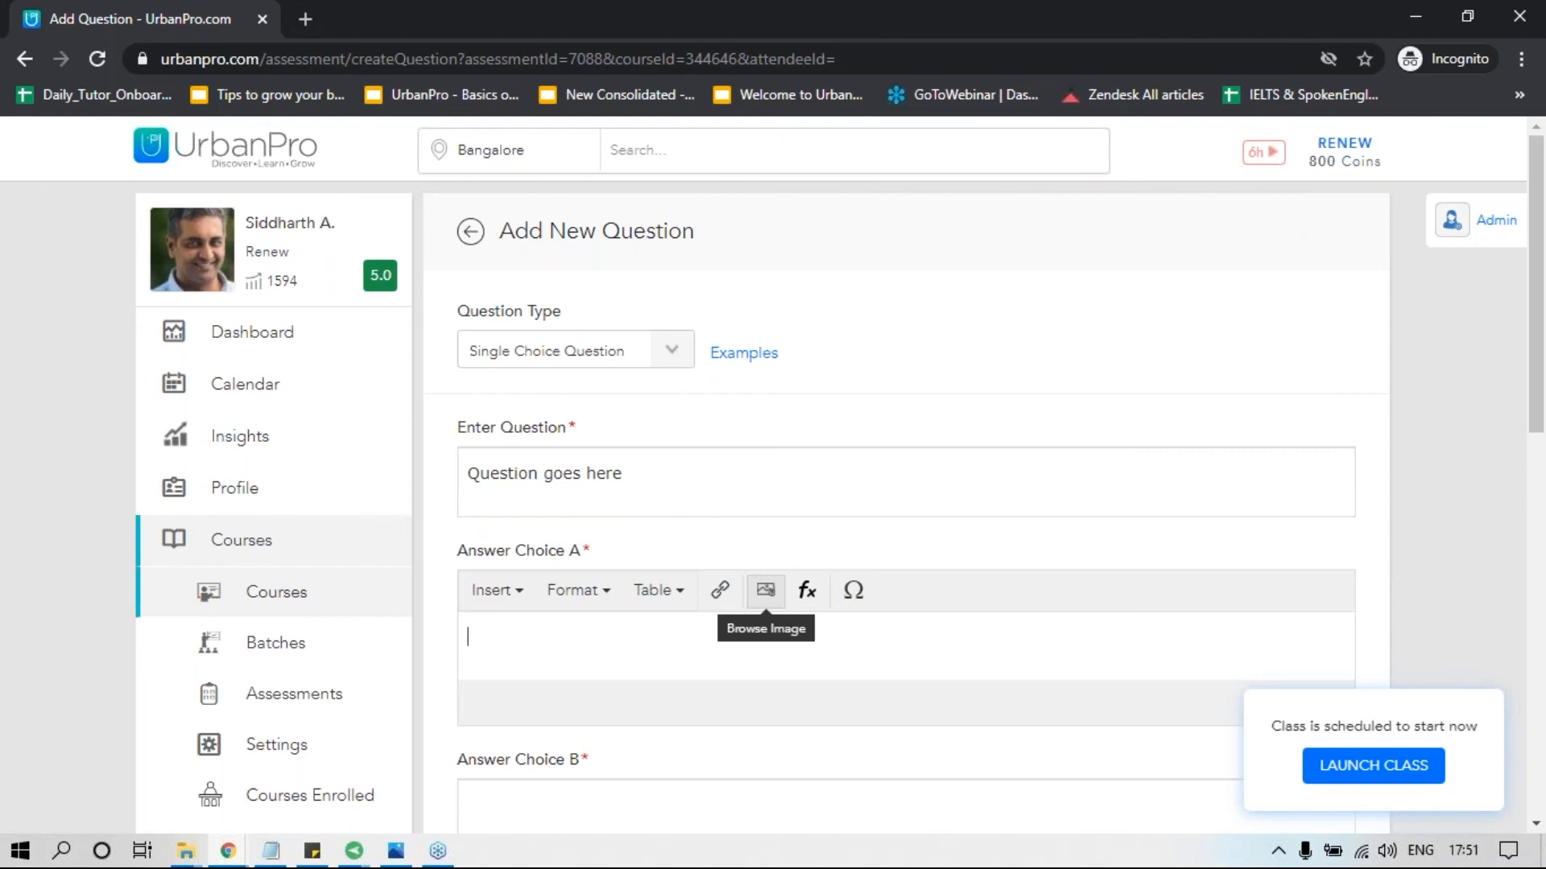
# Fill answer choices A to C with "Answer 1", "Answer 2" and "Answer 3", and reuse "Answer 1" for choice D.
pyautogui.write('Answer 1')
pyautogui.hotkey('ctrl', 'a')
pyautogui.hotkey('ctrl', 'c')
pyautogui.press('Tab')
pyautogui.write('Answer 2')
pyautogui.press('Tab')
pyautogui.write('Answer 3')
pyautogui.press('Tab')
pyautogui.hotkey('ctrl', 'v')
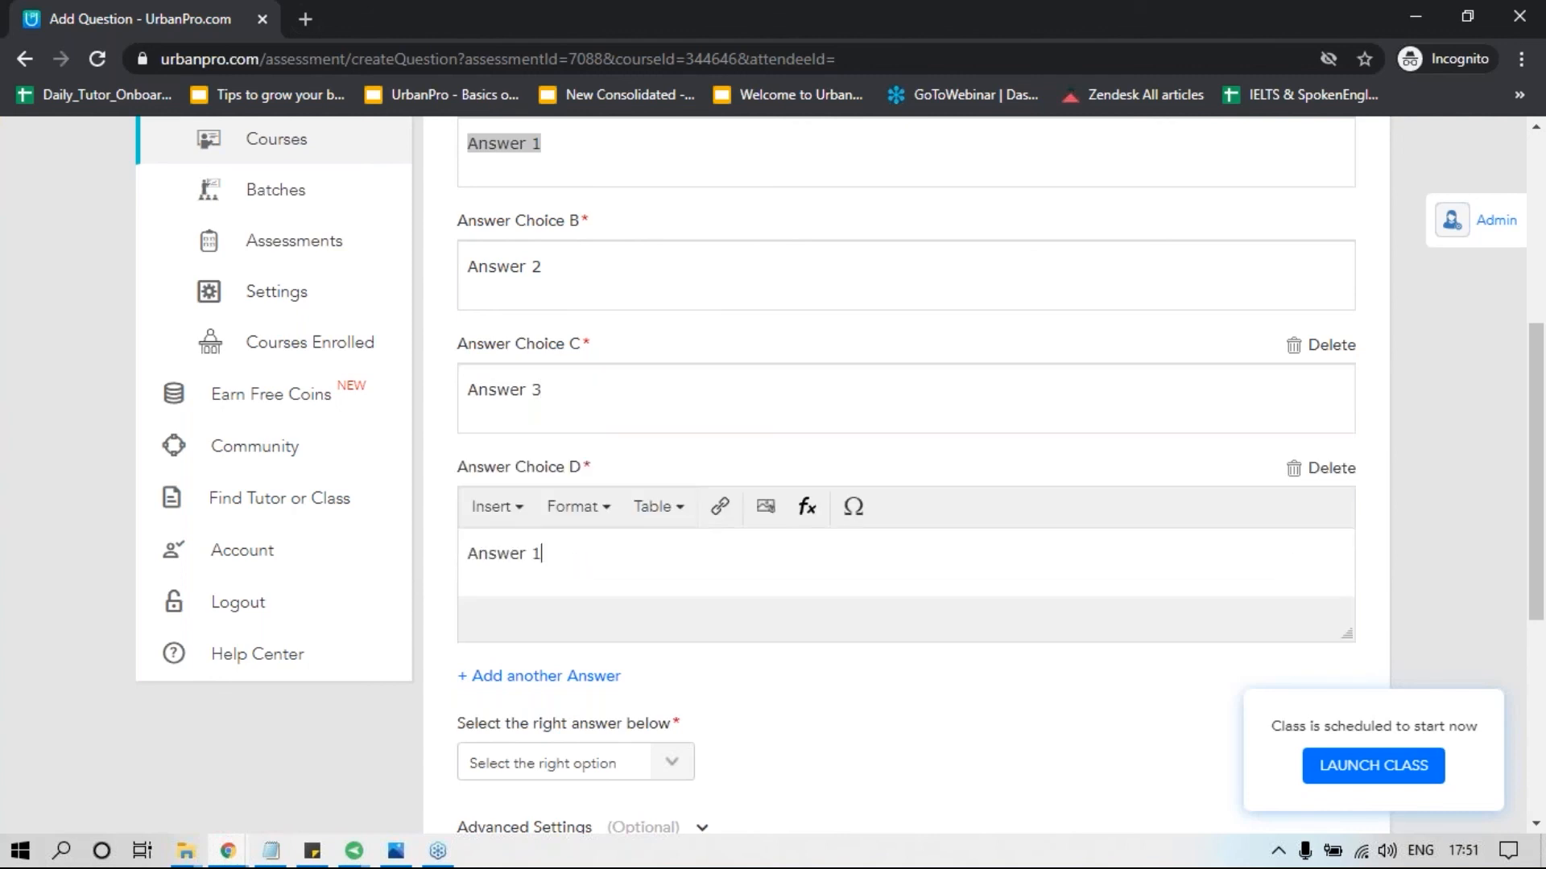
pyautogui.click(741, 687)
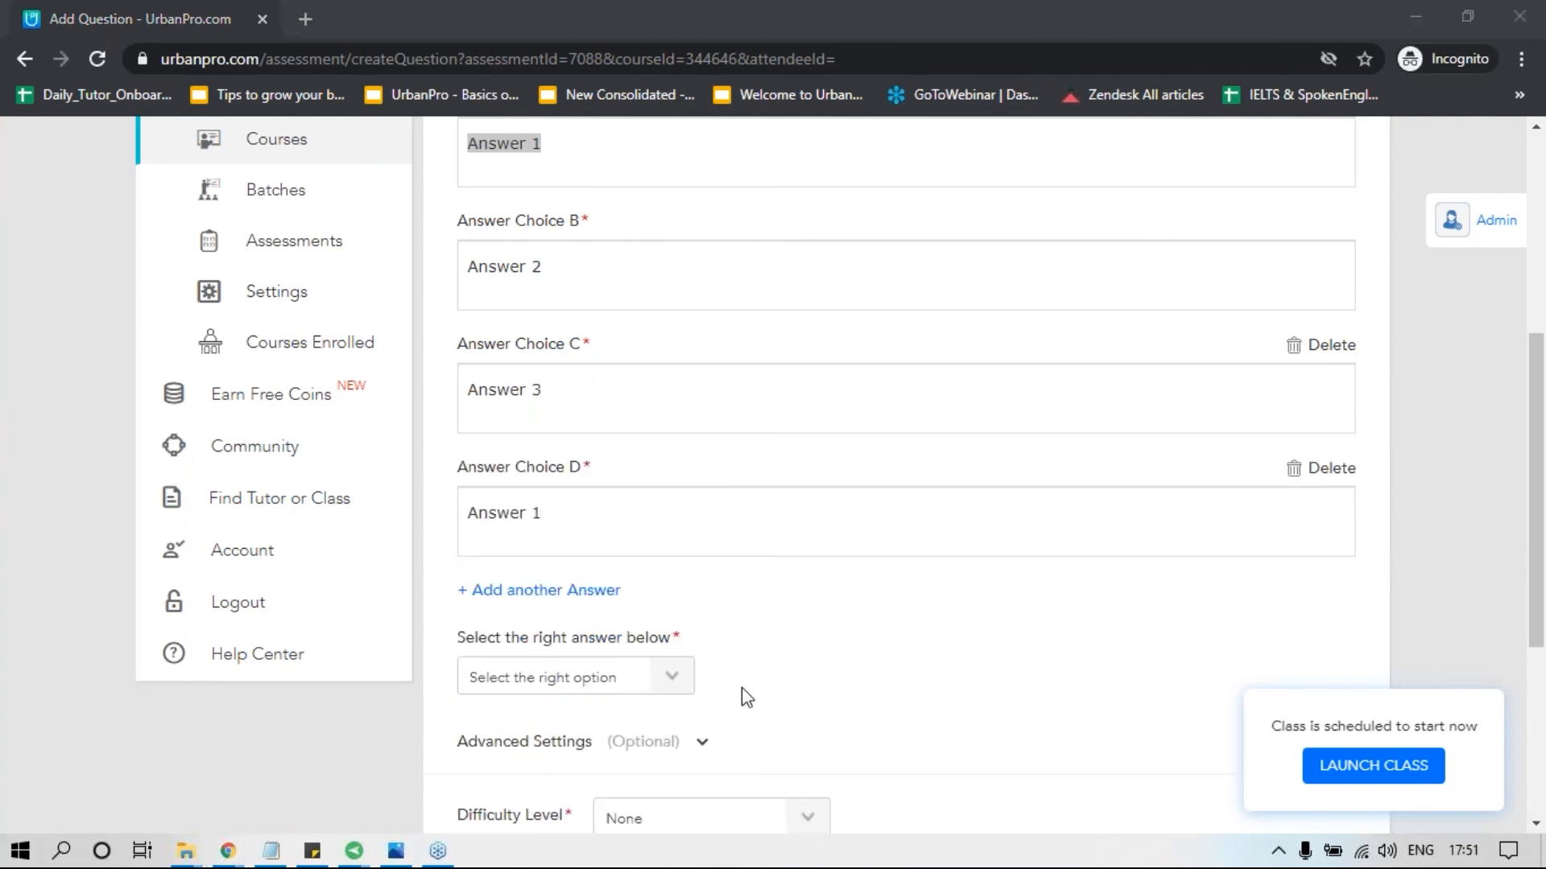
# Set Answer Choice B as the right answer and expand the advanced settings for the optional explanation and hint.
pyautogui.click(621, 677)
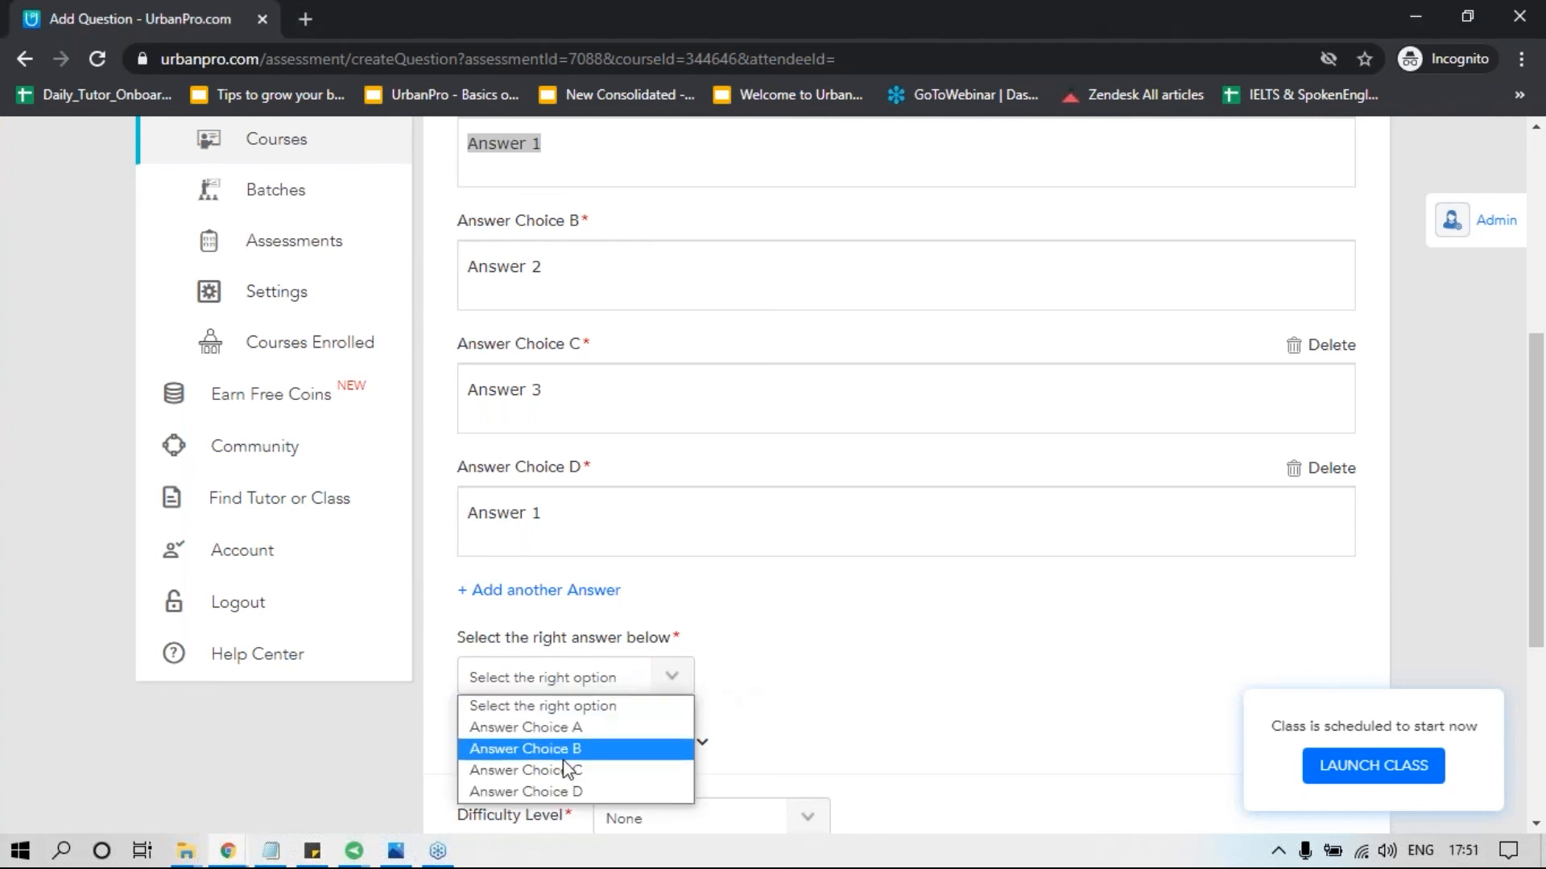
pyautogui.click(563, 748)
pyautogui.scroll(-4, 563, 776)
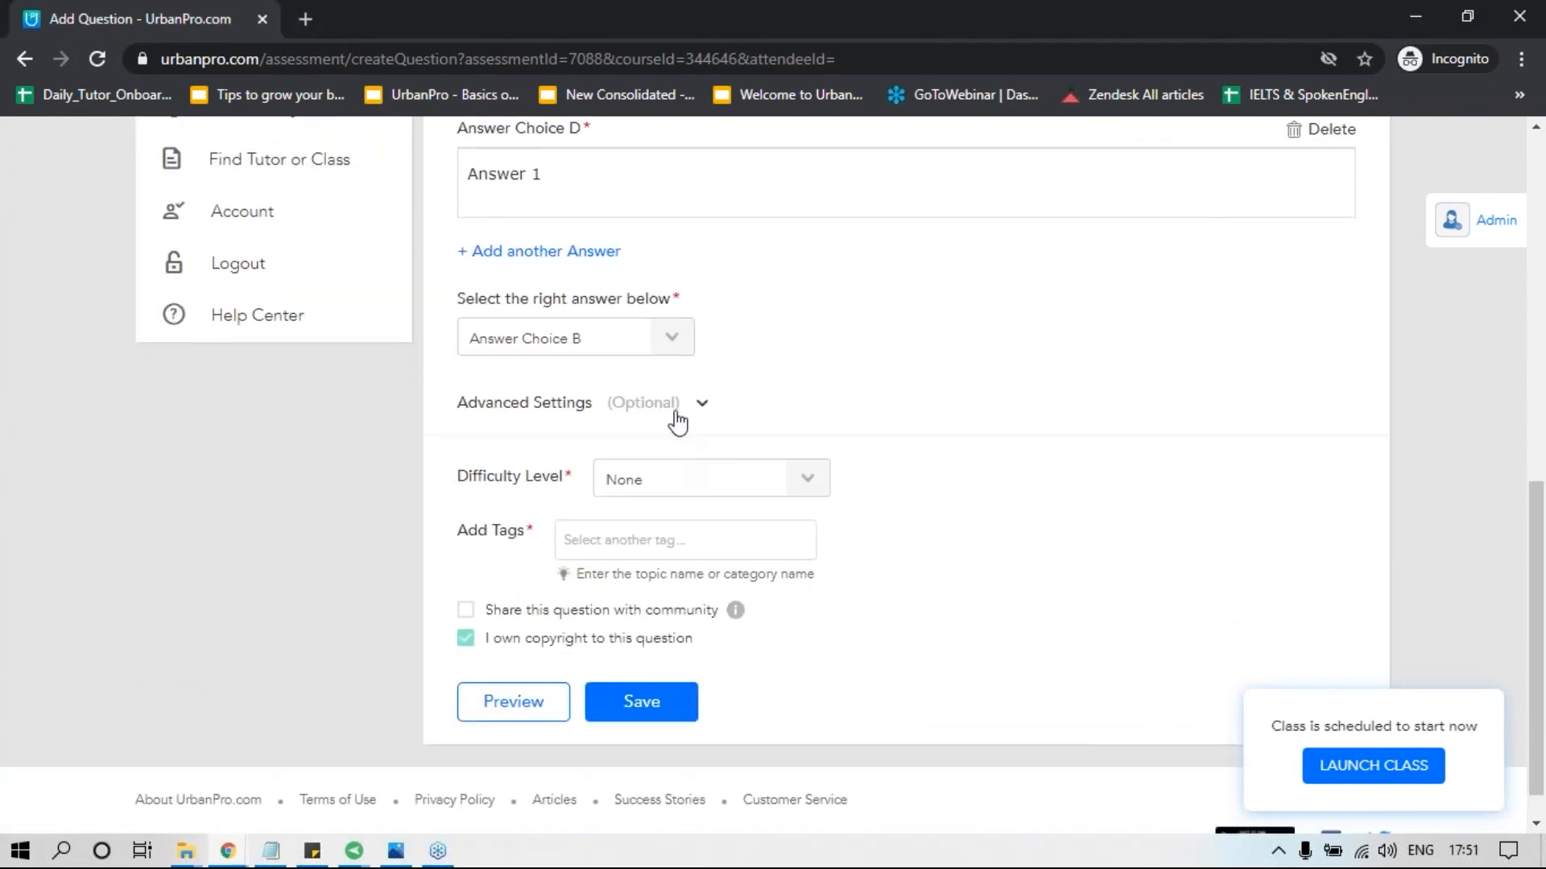
pyautogui.click(700, 403)
pyautogui.click(633, 529)
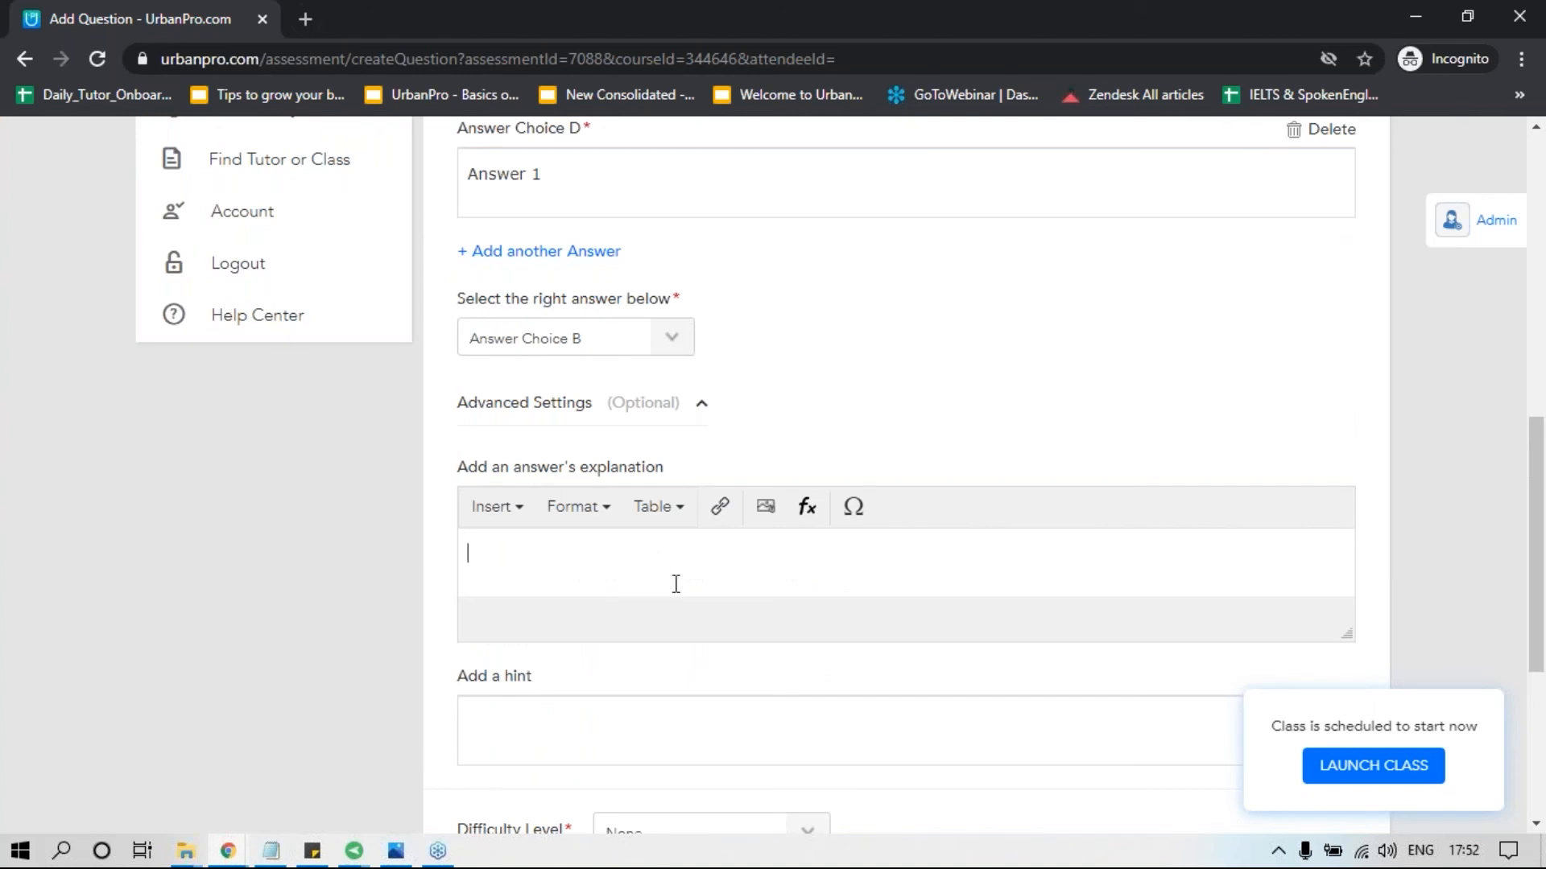
pyautogui.click(686, 738)
pyautogui.scroll(-5, 686, 739)
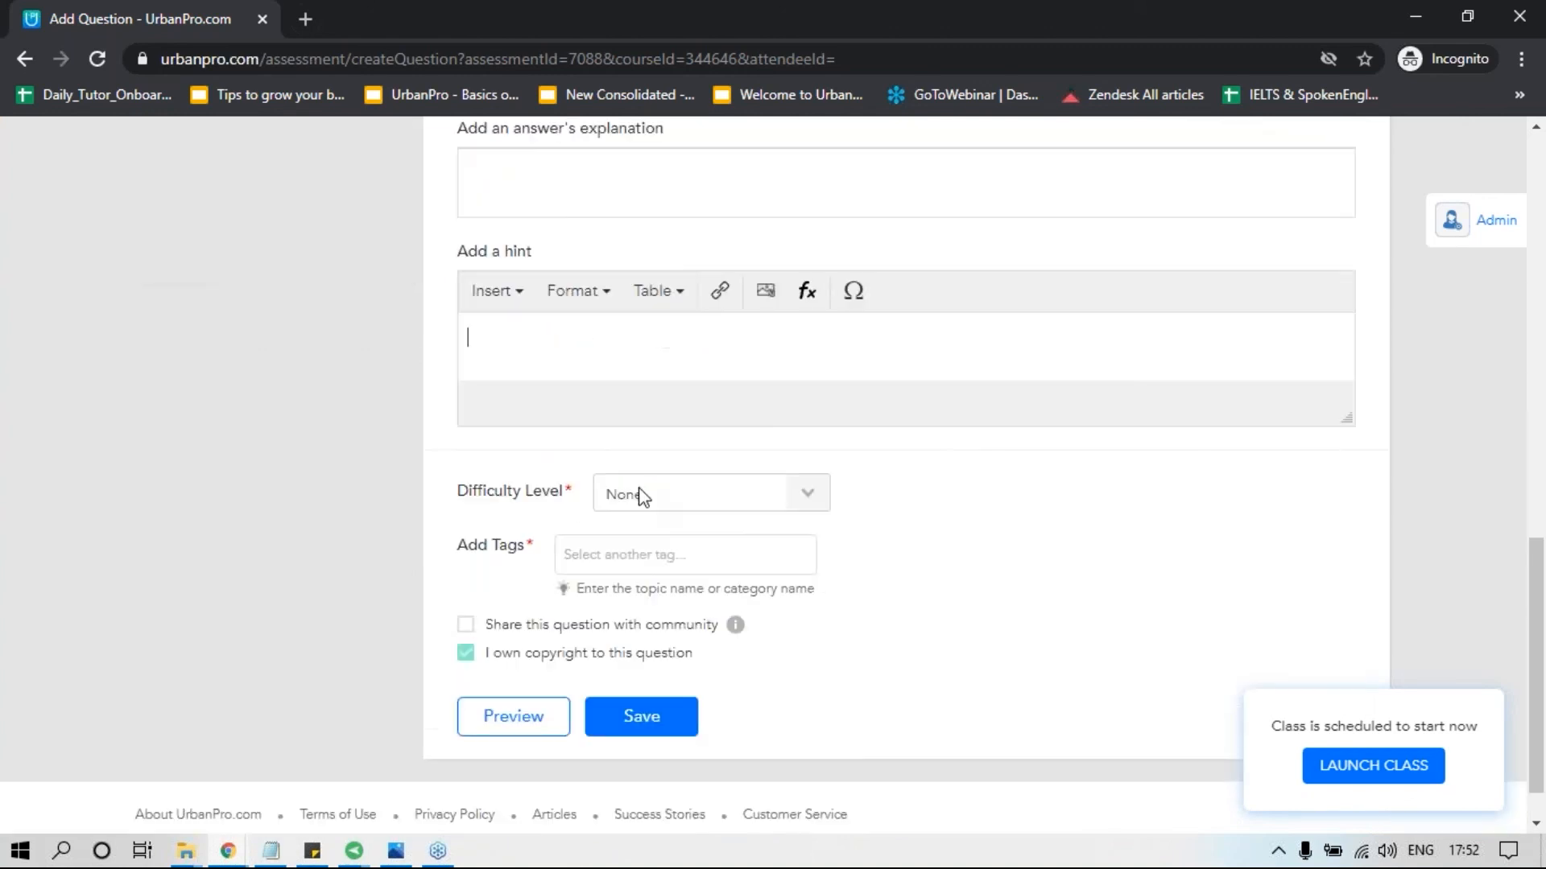
# Set the difficulty to Easy, tag the question with CBSE Class 10 Chemical Reactions and Equations, and share it with the community.
pyautogui.click(655, 496)
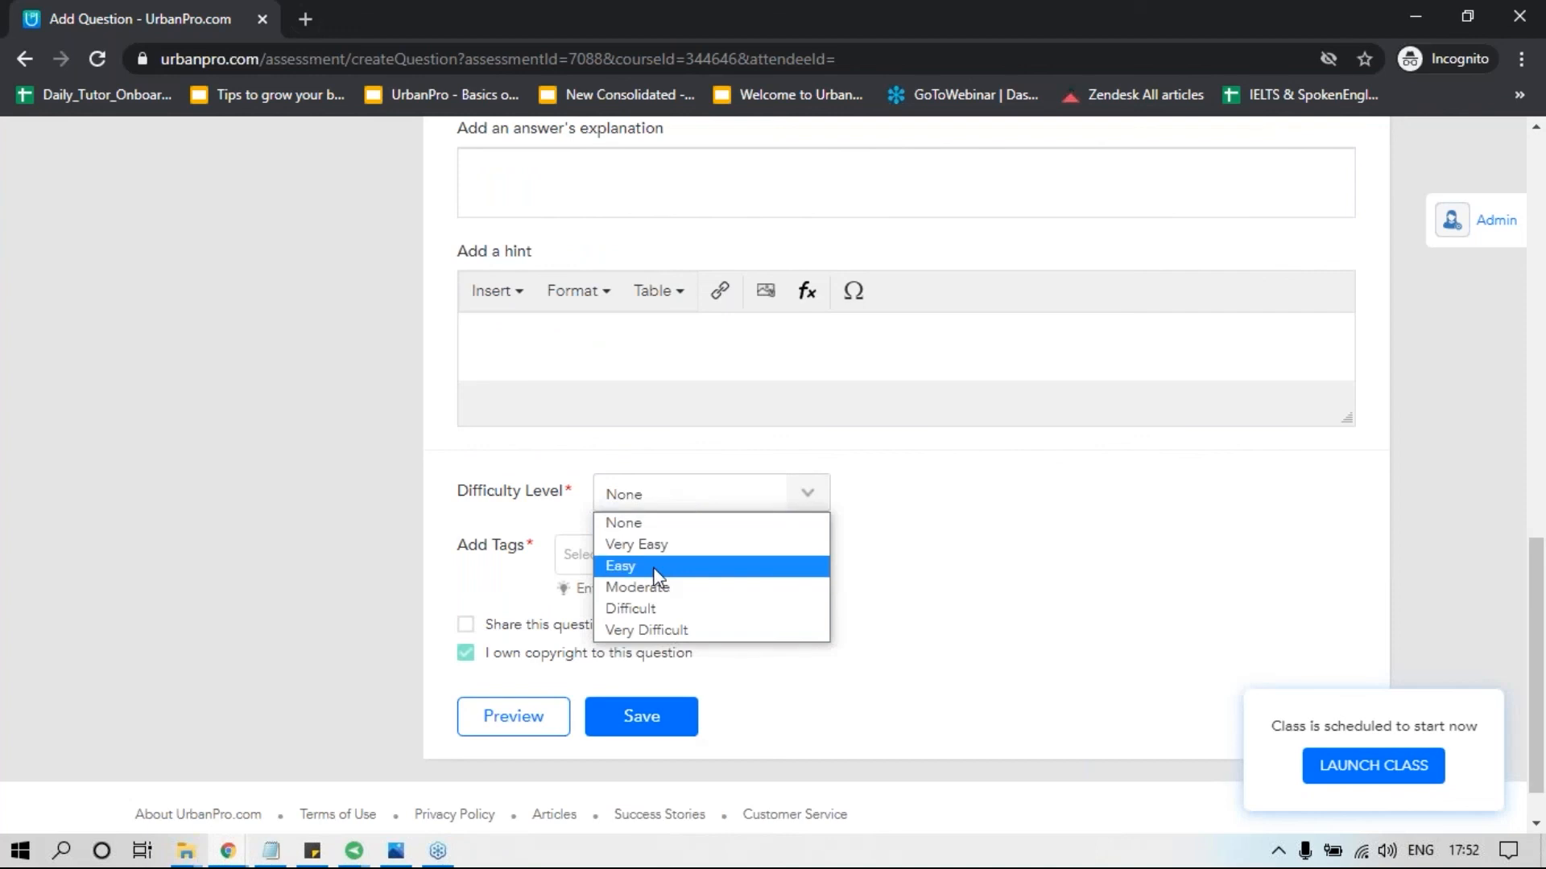
pyautogui.click(656, 567)
pyautogui.click(647, 557)
pyautogui.write('chemical')
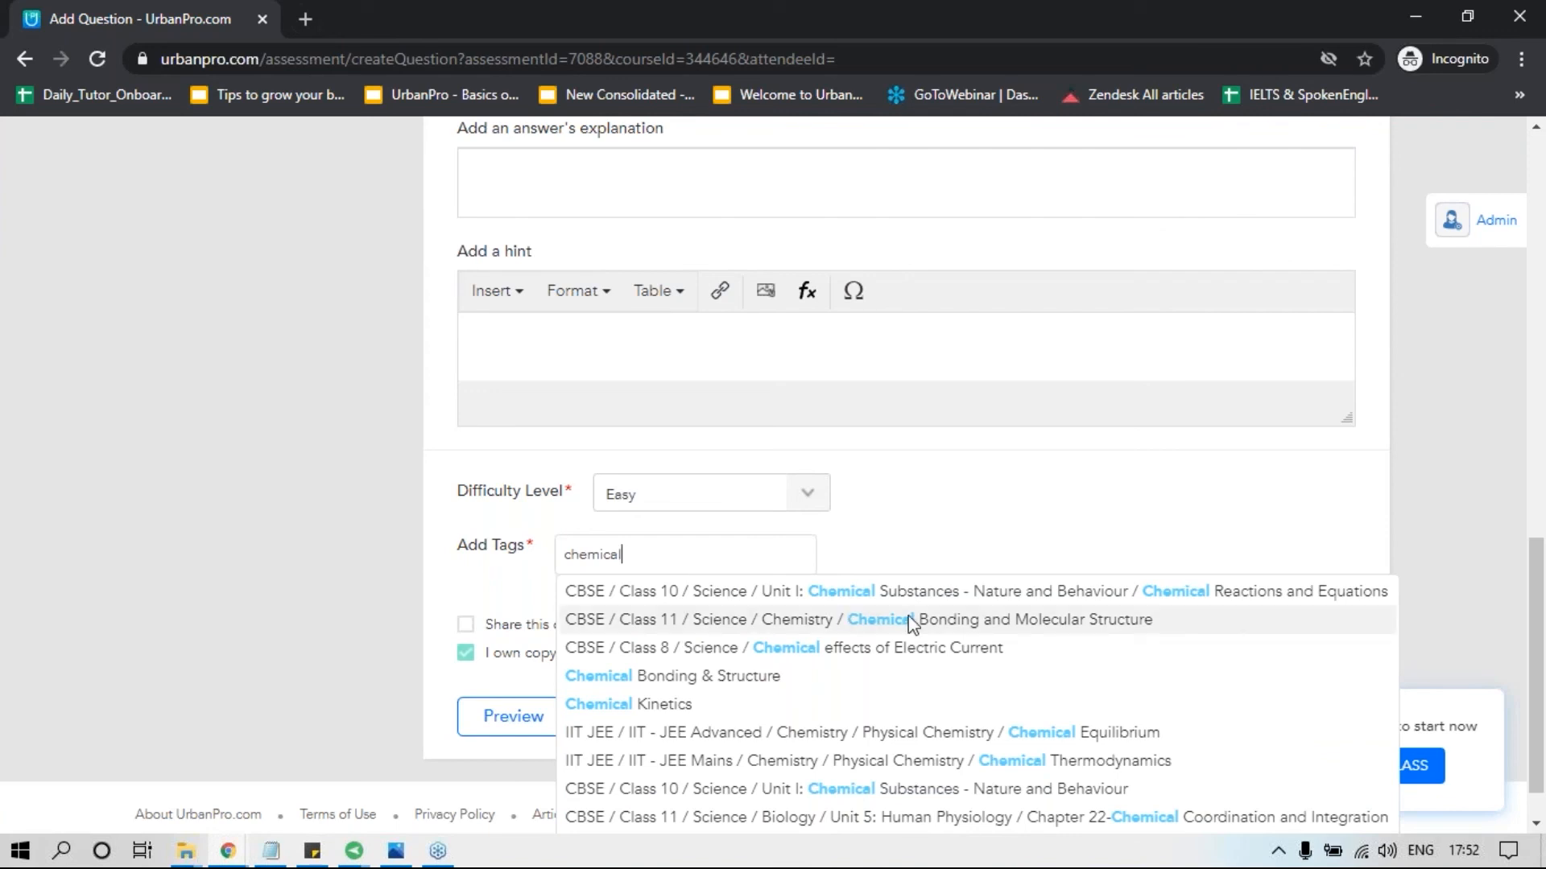
pyautogui.click(919, 593)
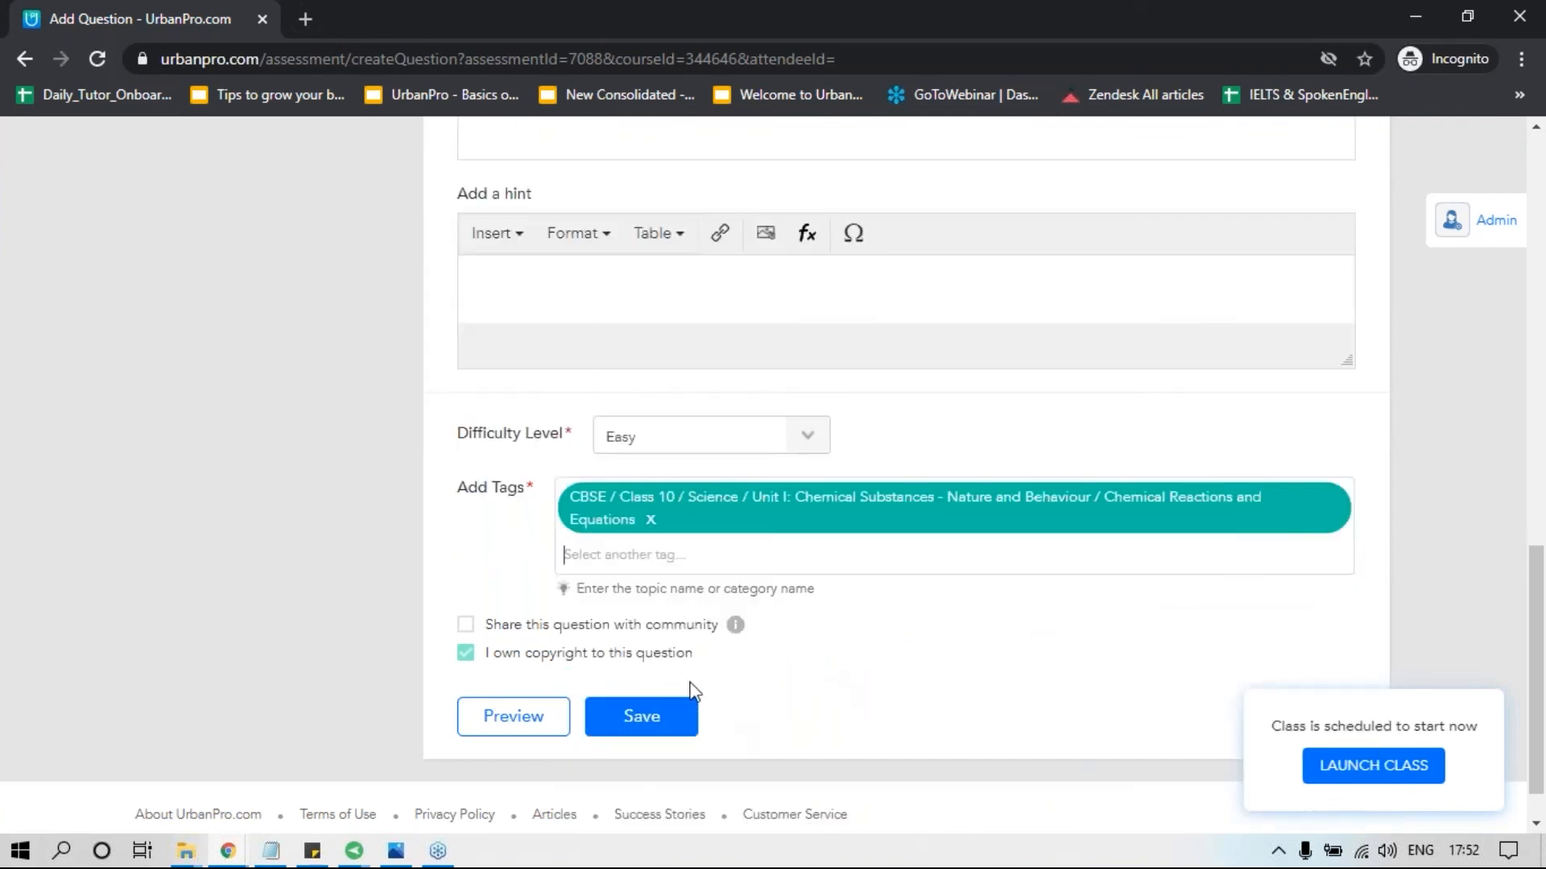
pyautogui.click(466, 631)
pyautogui.click(657, 729)
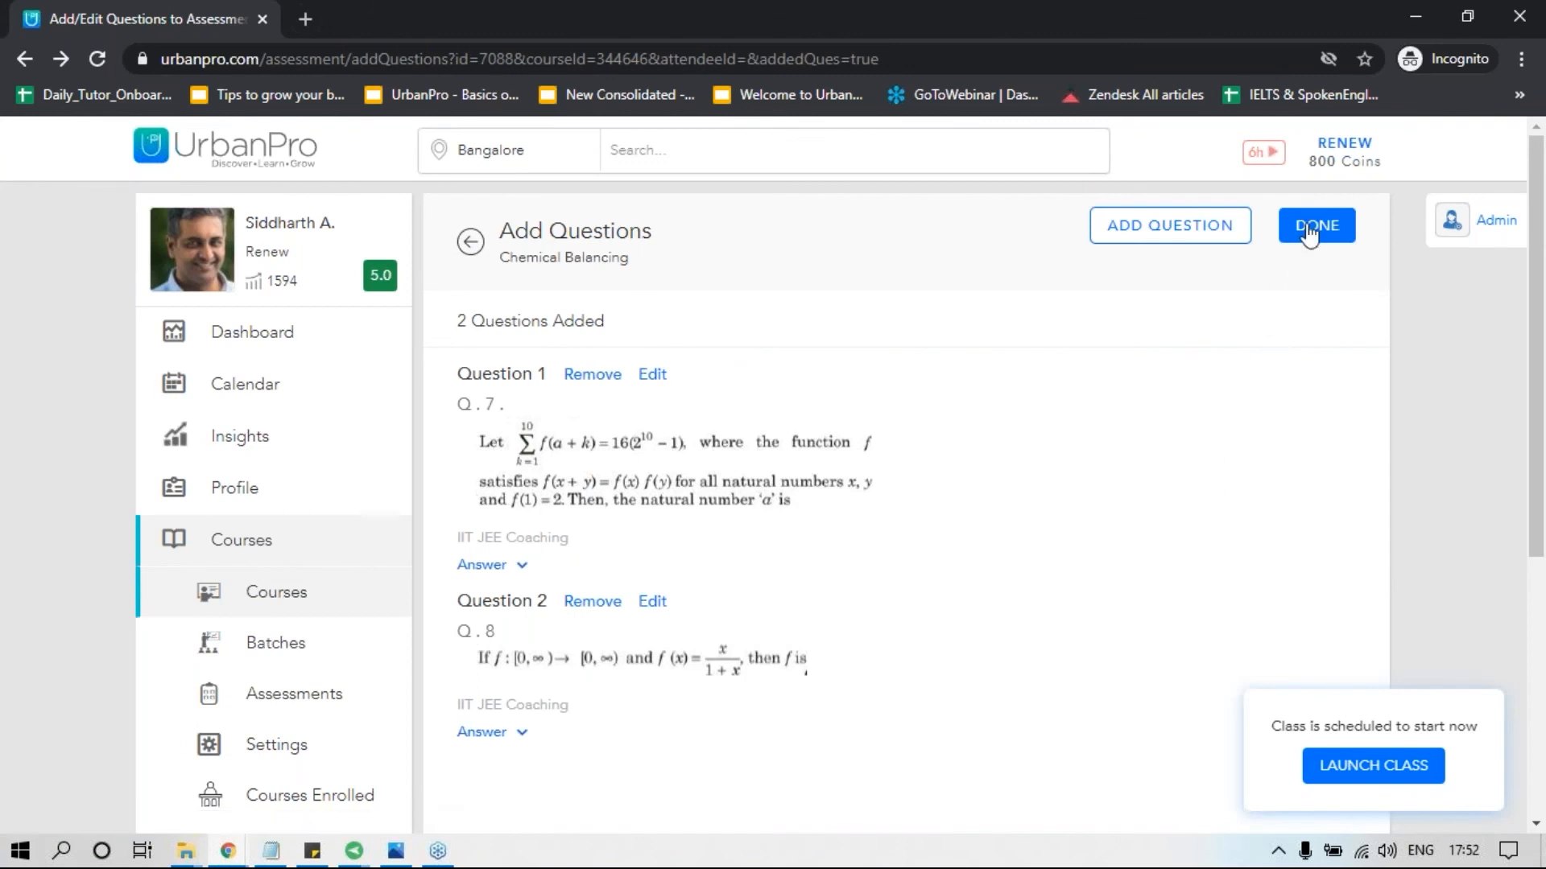
# Finish adding questions to the test and check the Chemical Balancing entry at the end of the course content.
pyautogui.click(1309, 227)
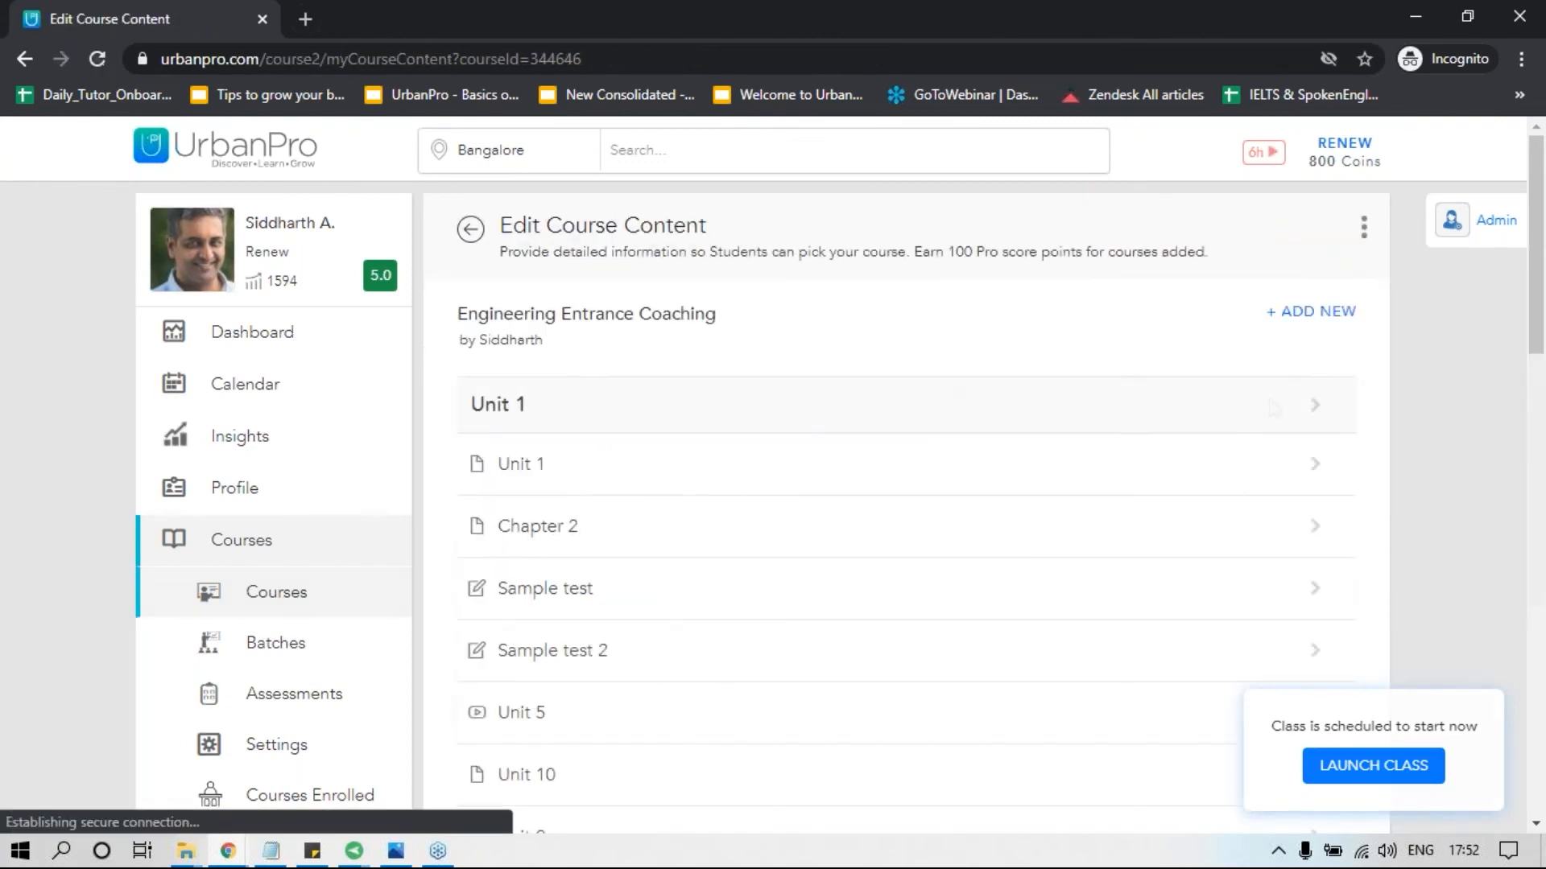
pyautogui.scroll(-20, 1273, 408)
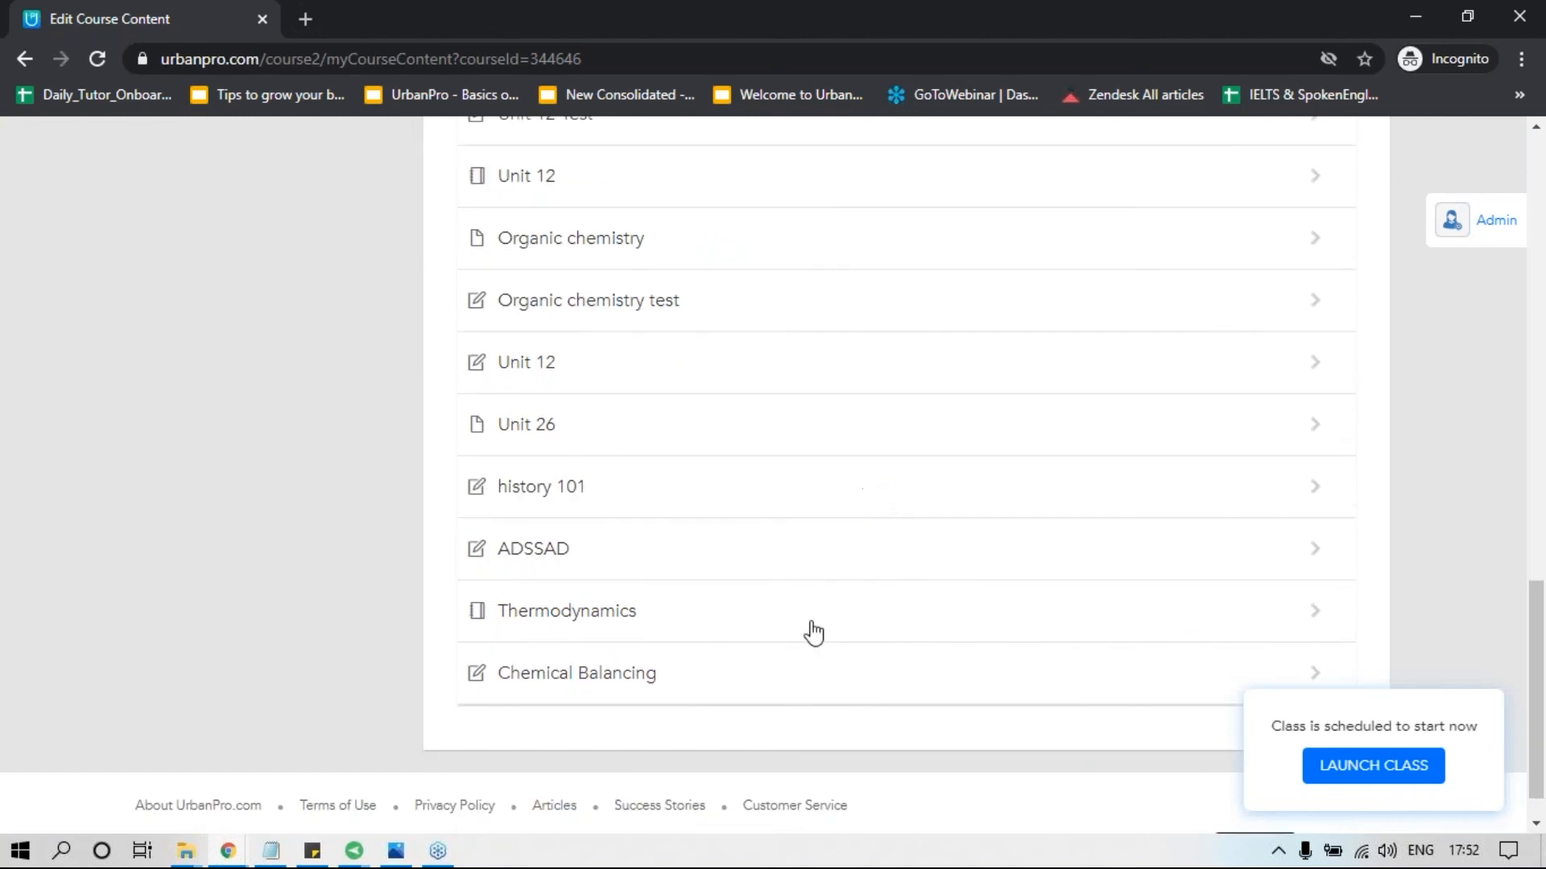
pyautogui.click(681, 694)
pyautogui.click(629, 724)
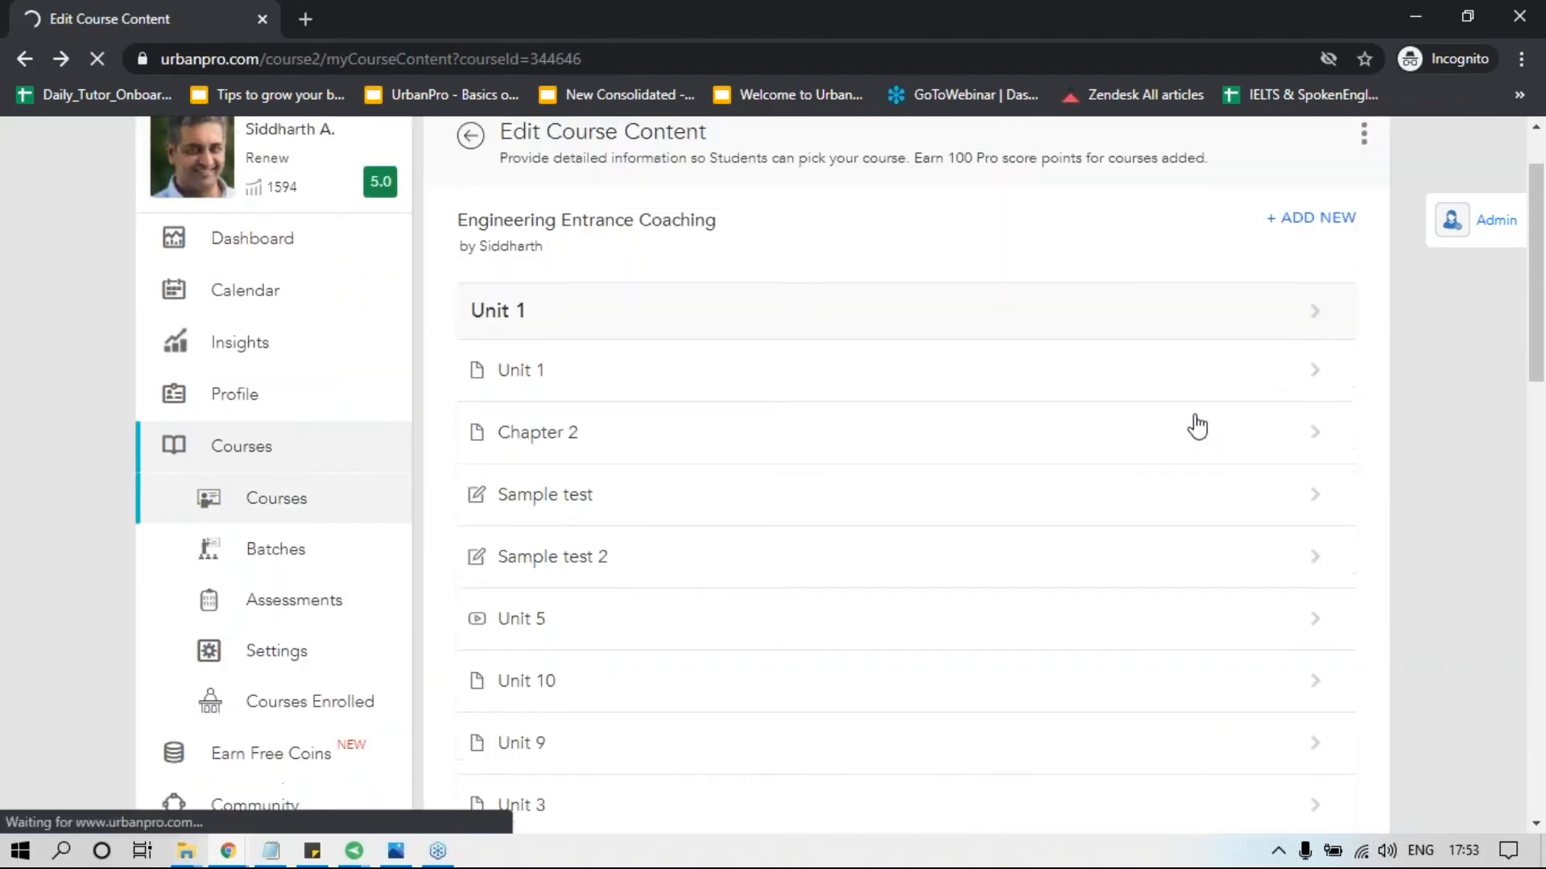
# Start adding an assignment to the course with the unit name "Chemical balancing".
pyautogui.click(1283, 322)
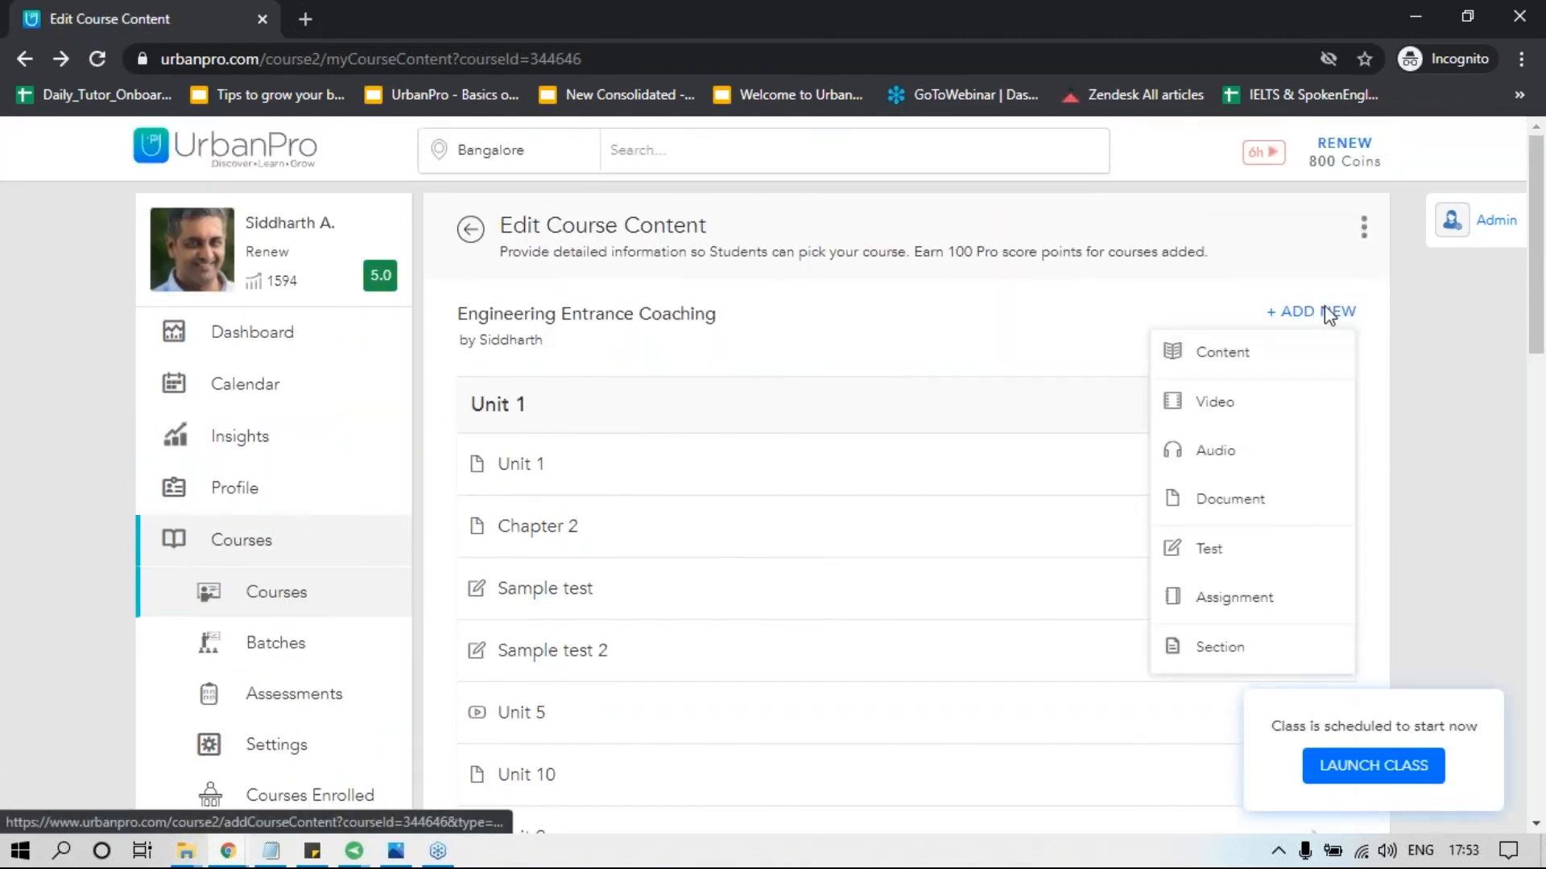
pyautogui.click(1207, 602)
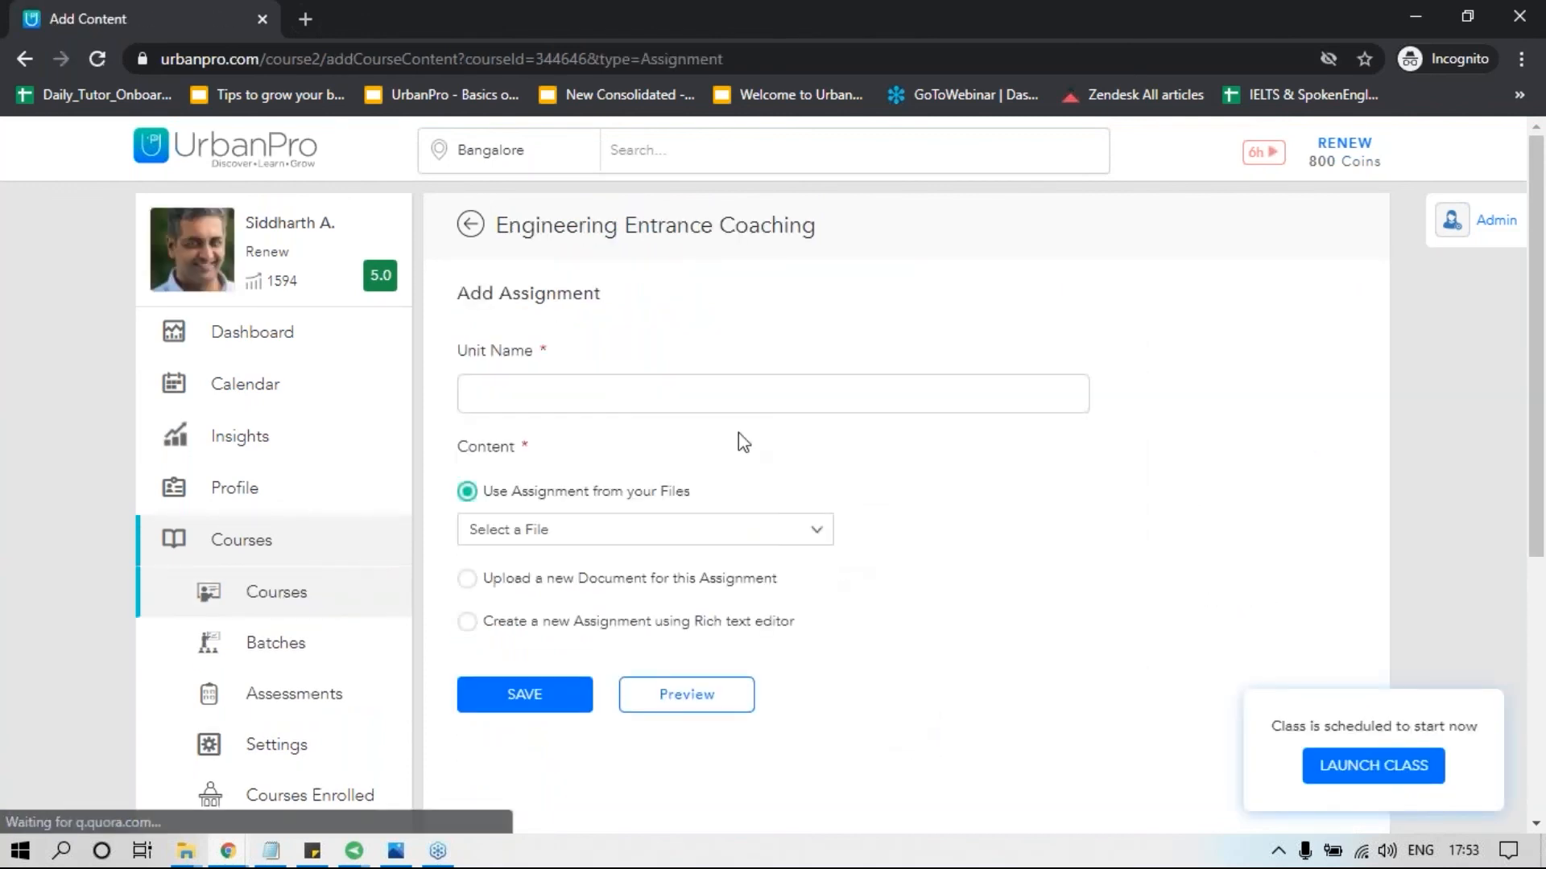
pyautogui.click(725, 396)
pyautogui.write('Answer 1')
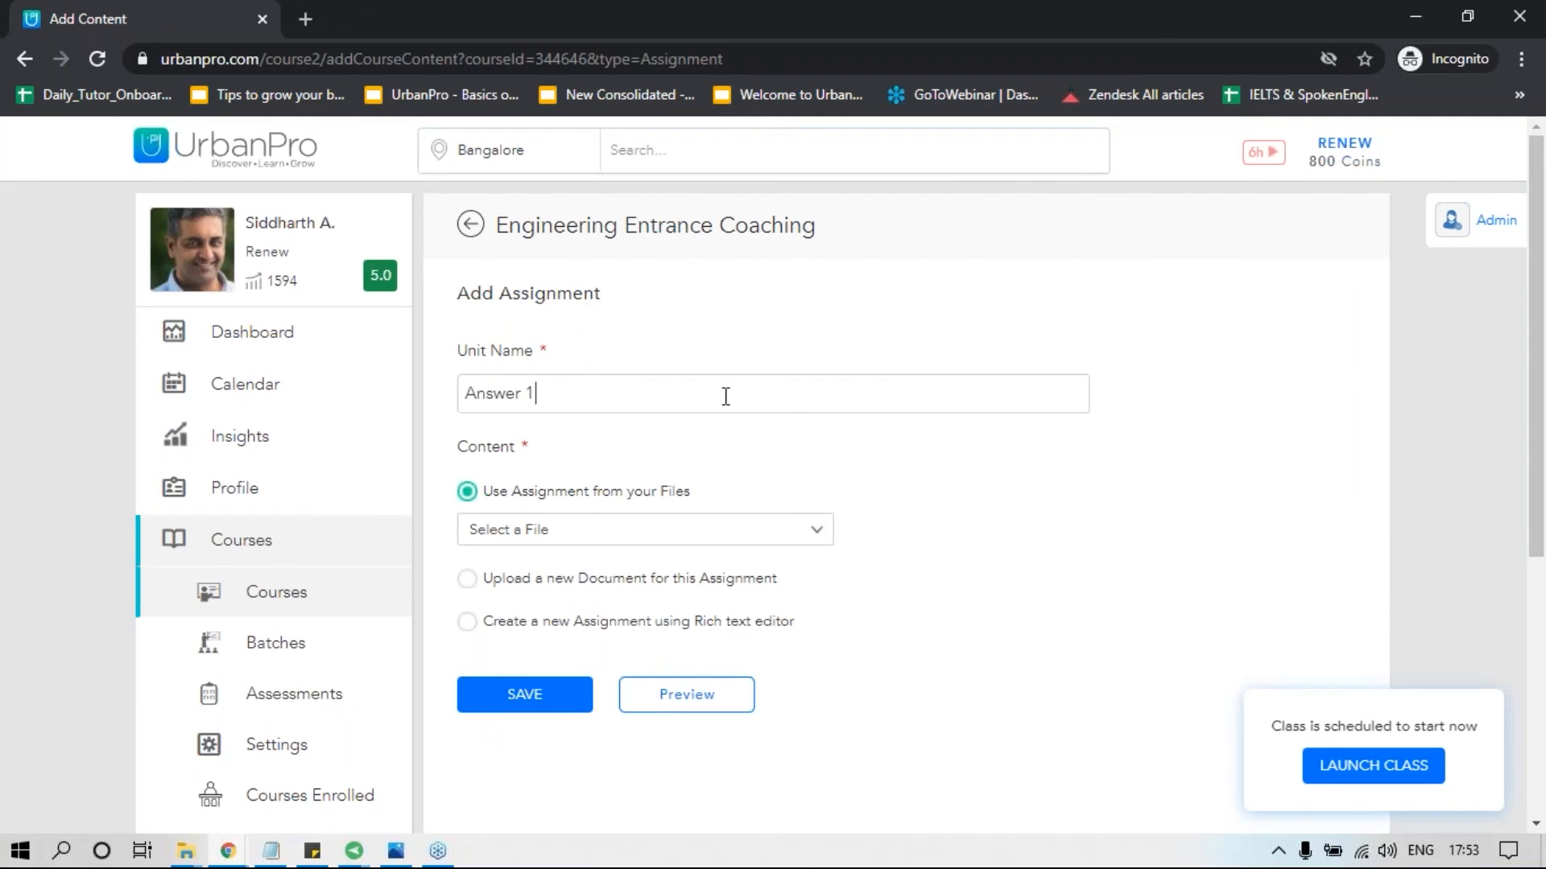
pyautogui.press('BackSpace')
pyautogui.press('BackSpace')
pyautogui.press('BackSpace')
pyautogui.press('BackSpace')
pyautogui.press('BackSpace')
pyautogui.press('BackSpace')
pyautogui.press('BackSpace')
pyautogui.press('BackSpace')
pyautogui.write('Chemical ban')
pyautogui.press('BackSpace')
pyautogui.write('lancing')
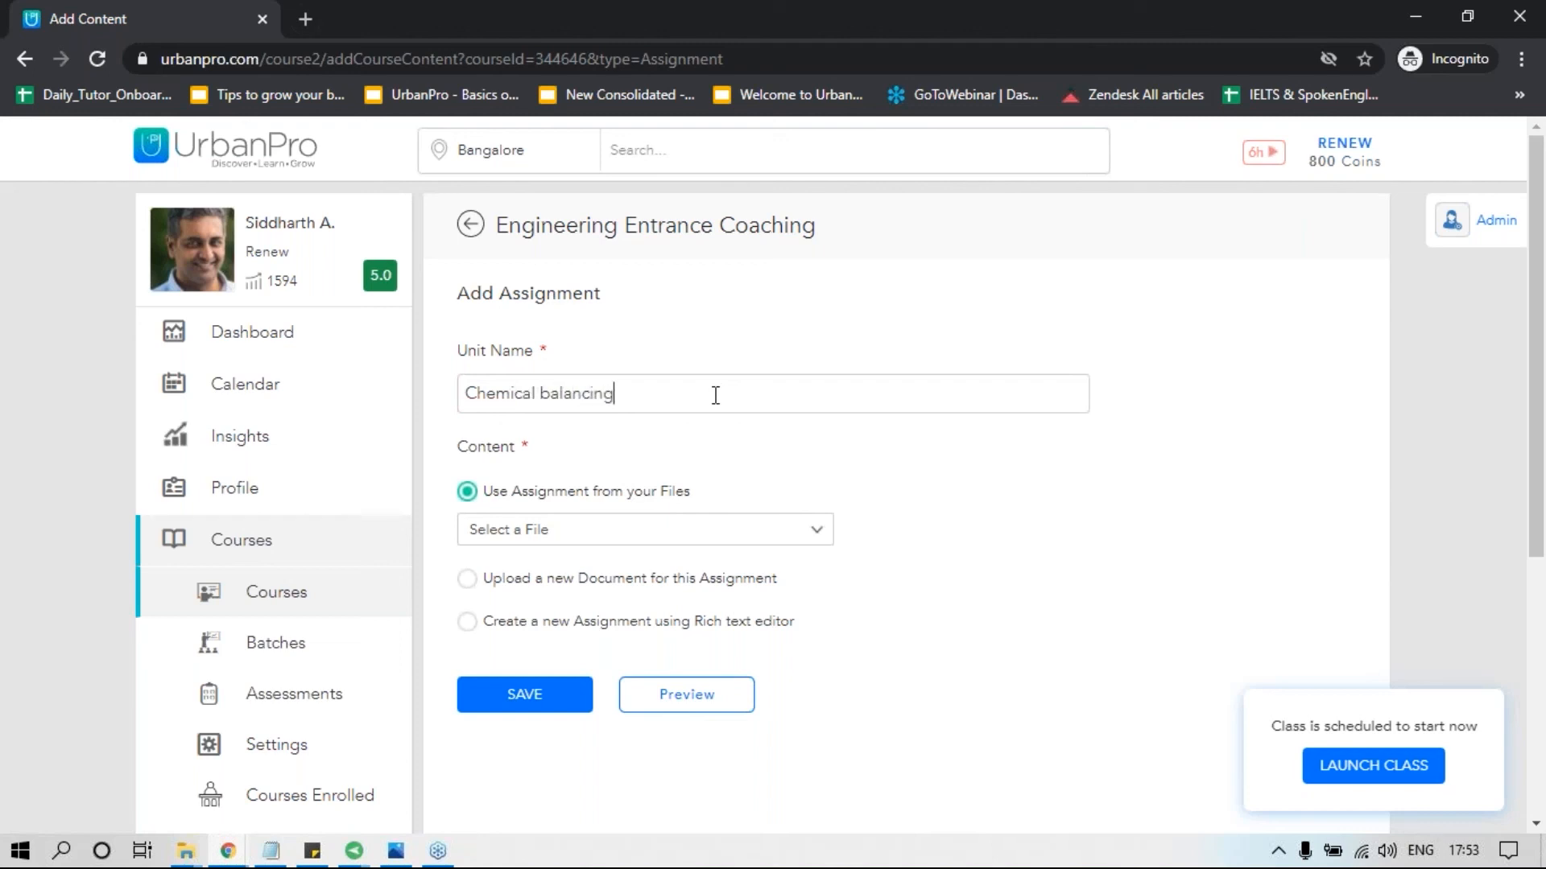
# Check the existing files offered for the assignment, and choose to create it with the rich text editor instead.
pyautogui.click(644, 530)
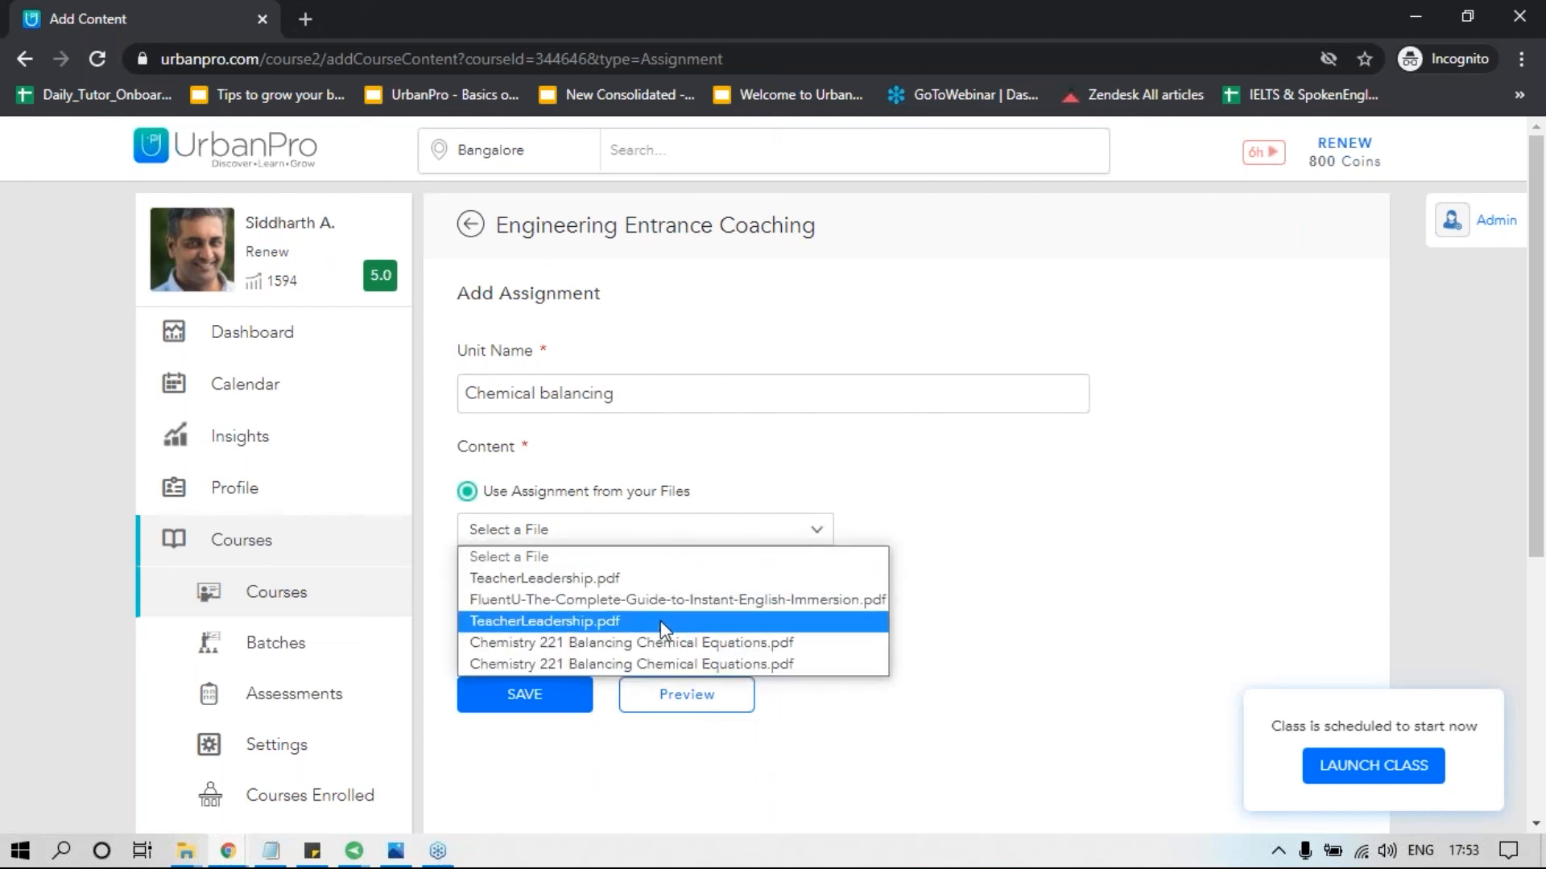
pyautogui.click(978, 528)
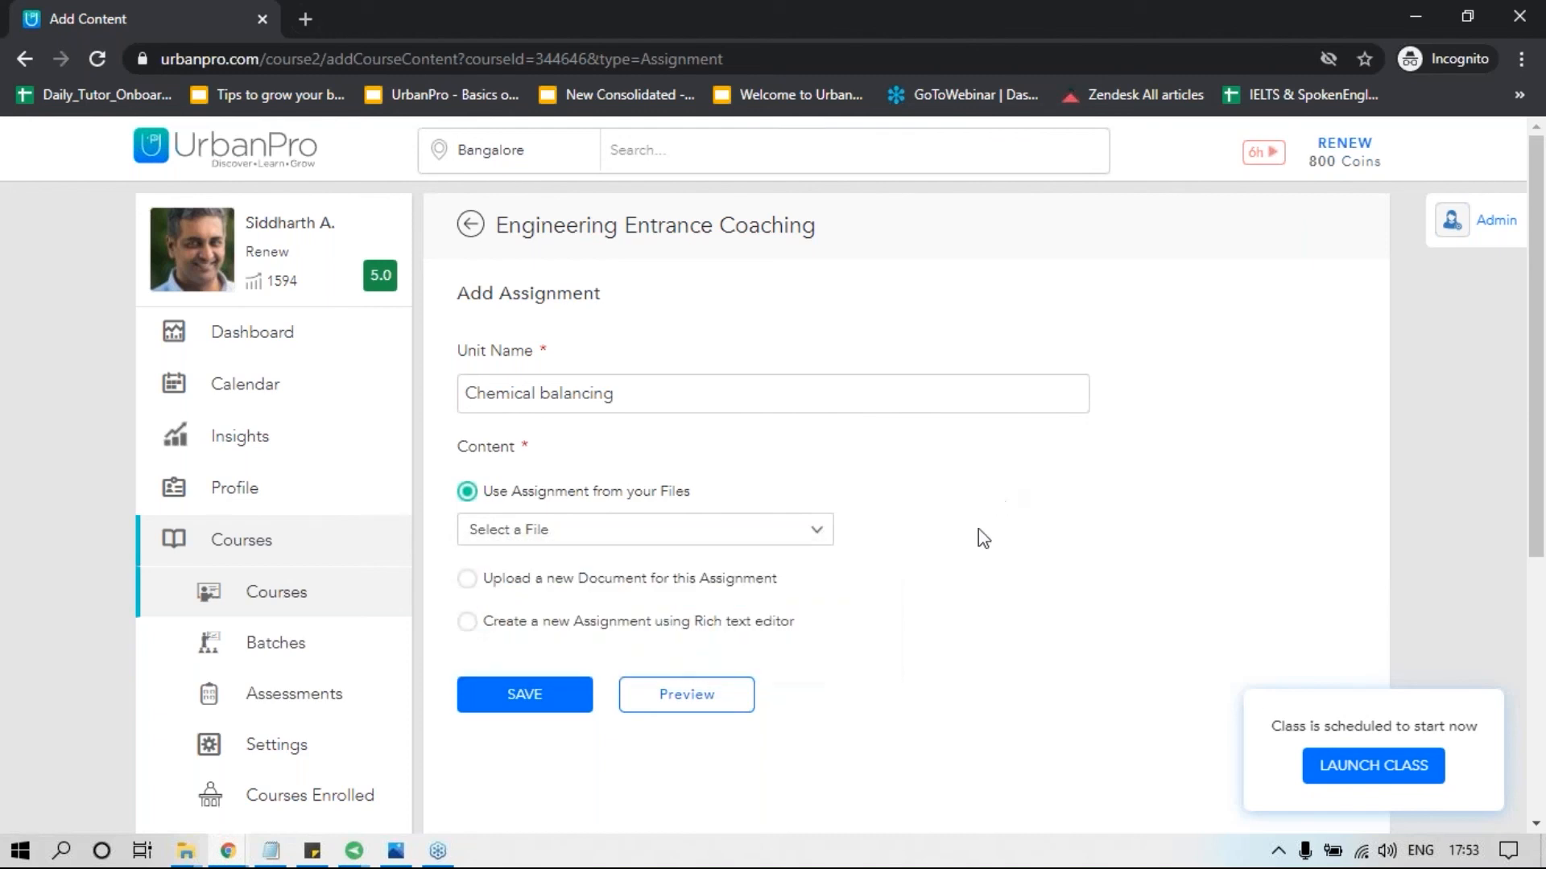
pyautogui.click(463, 623)
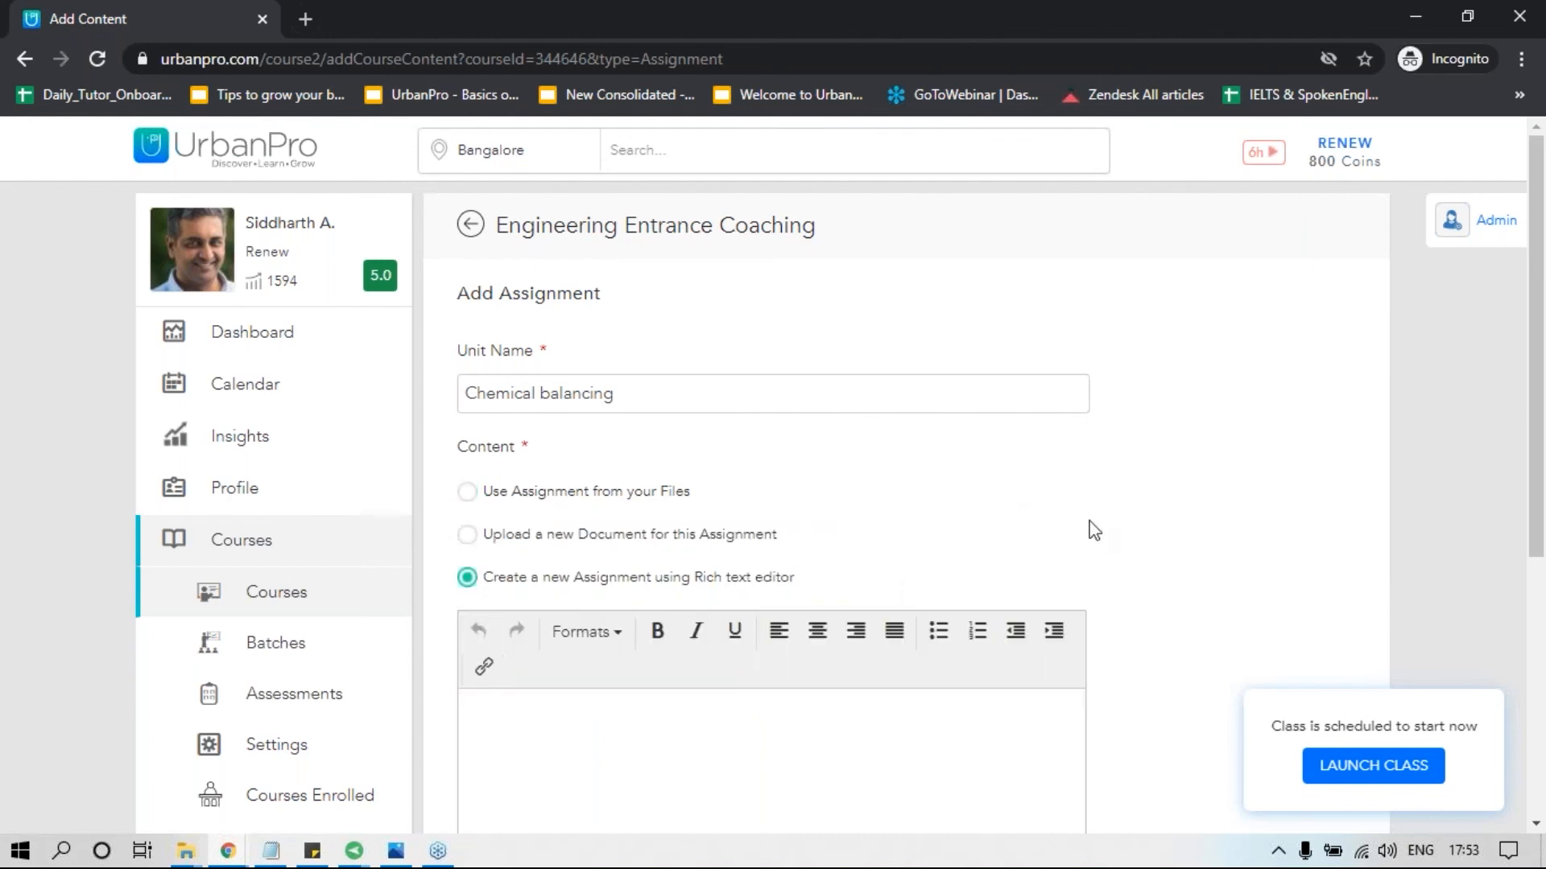
pyautogui.click(765, 752)
pyautogui.scroll(-3, 765, 752)
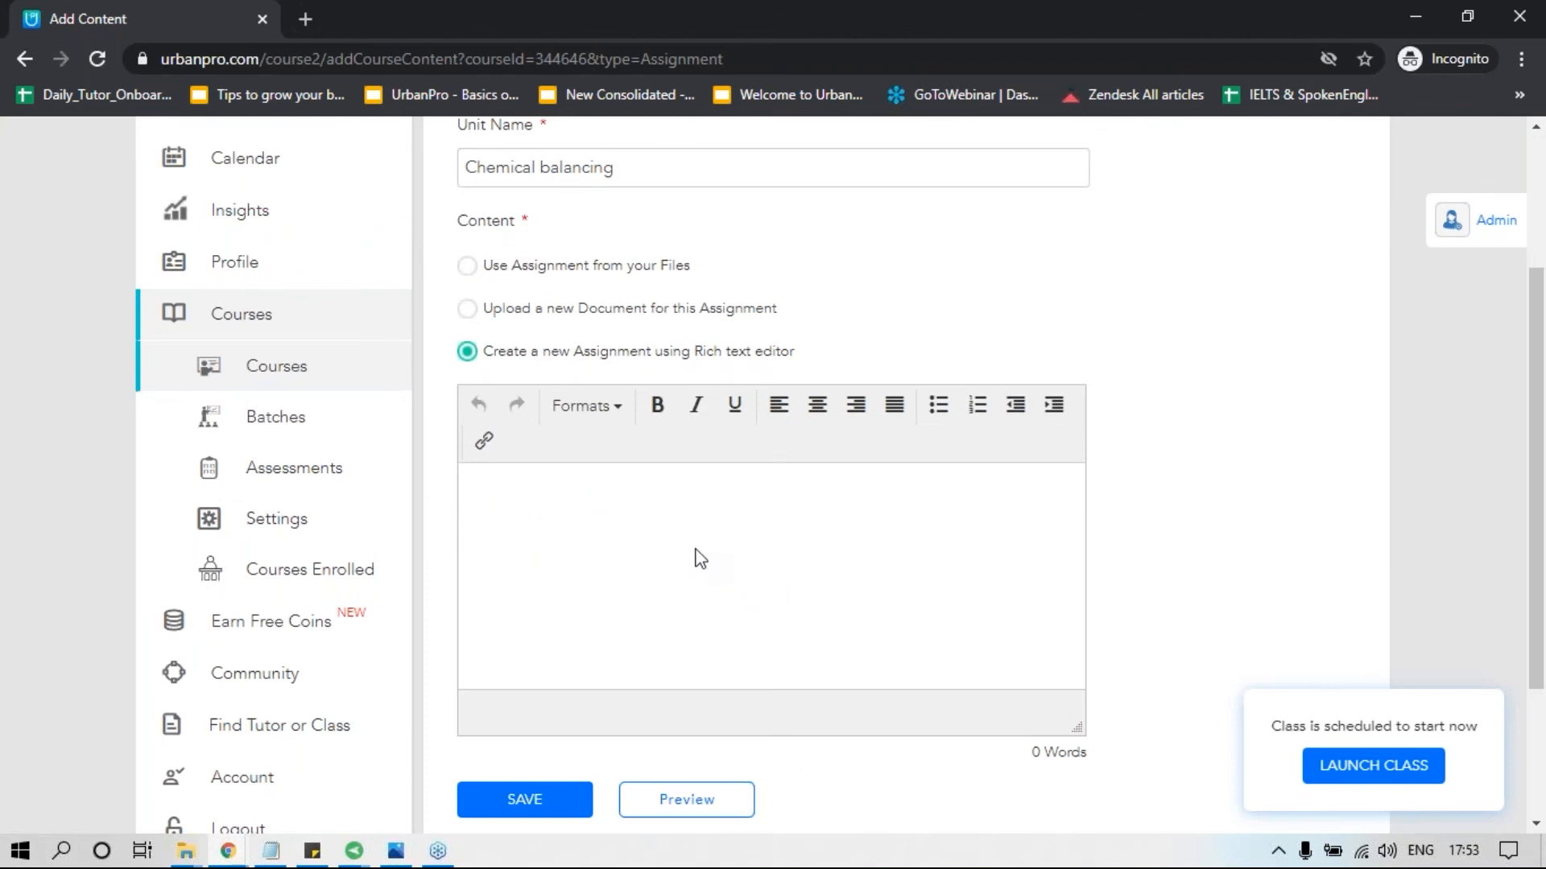
pyautogui.scroll(-1, 612, 644)
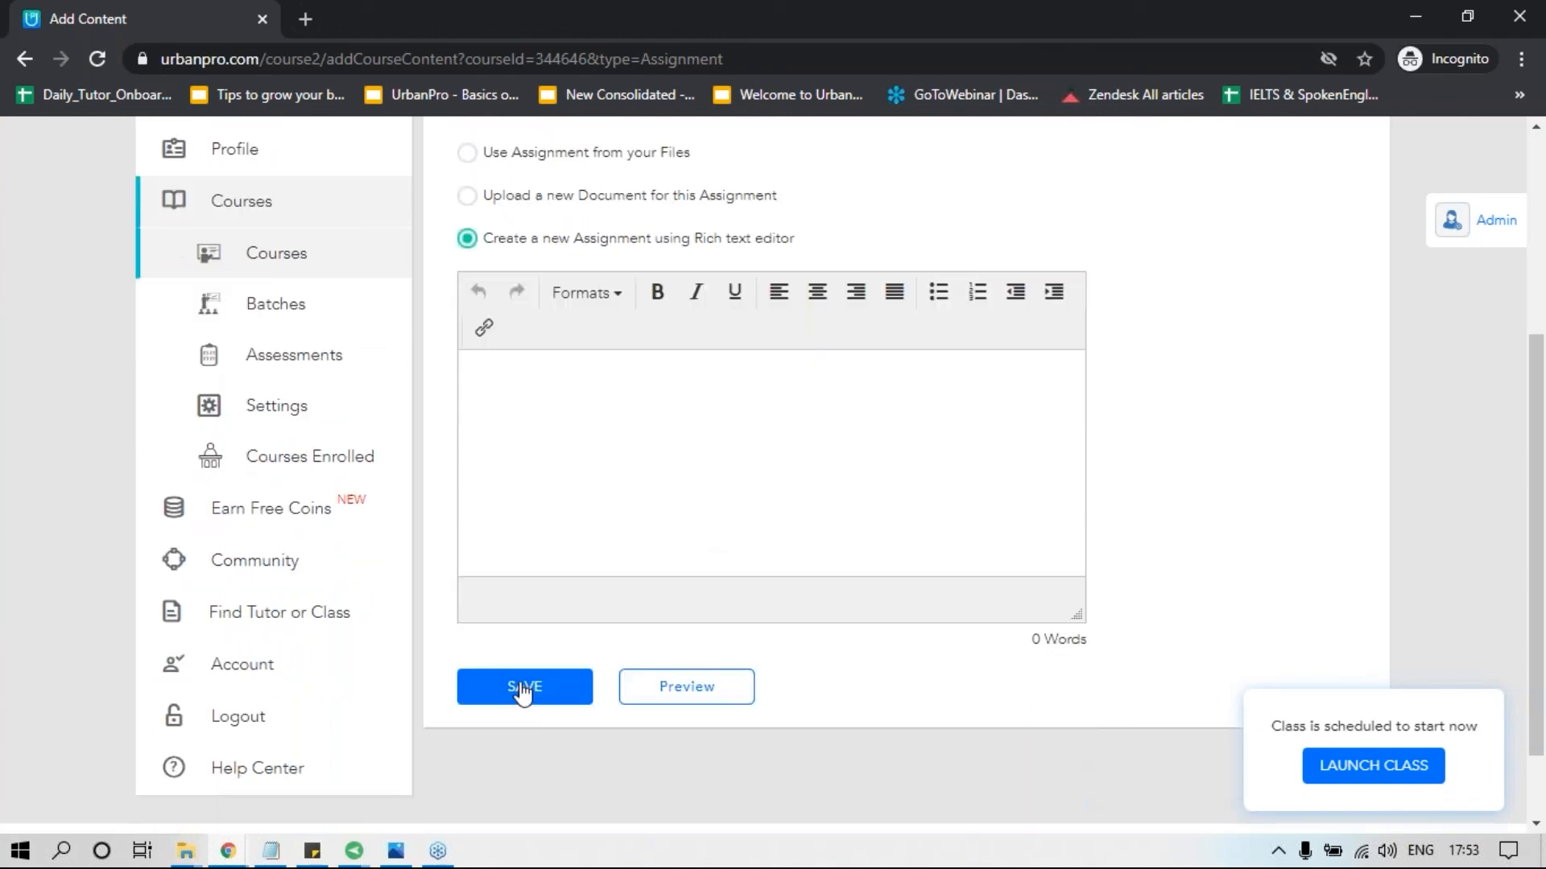
pyautogui.scroll(4, 548, 631)
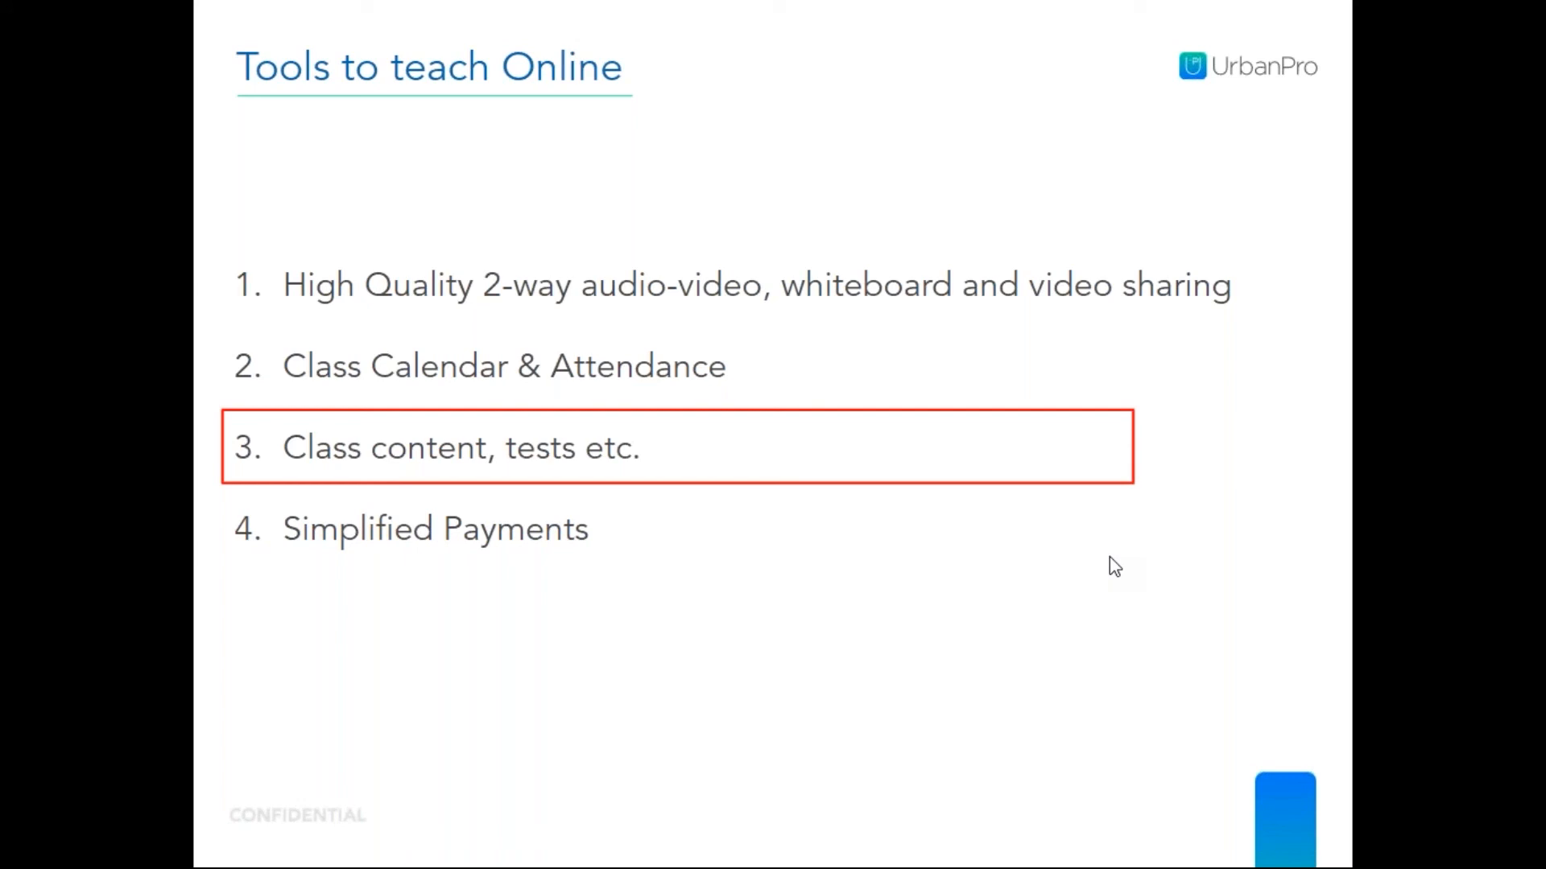
# Advance the presentation to the Simplified Payments item and switch to the remote-controlled phone window.
pyautogui.press('Right')
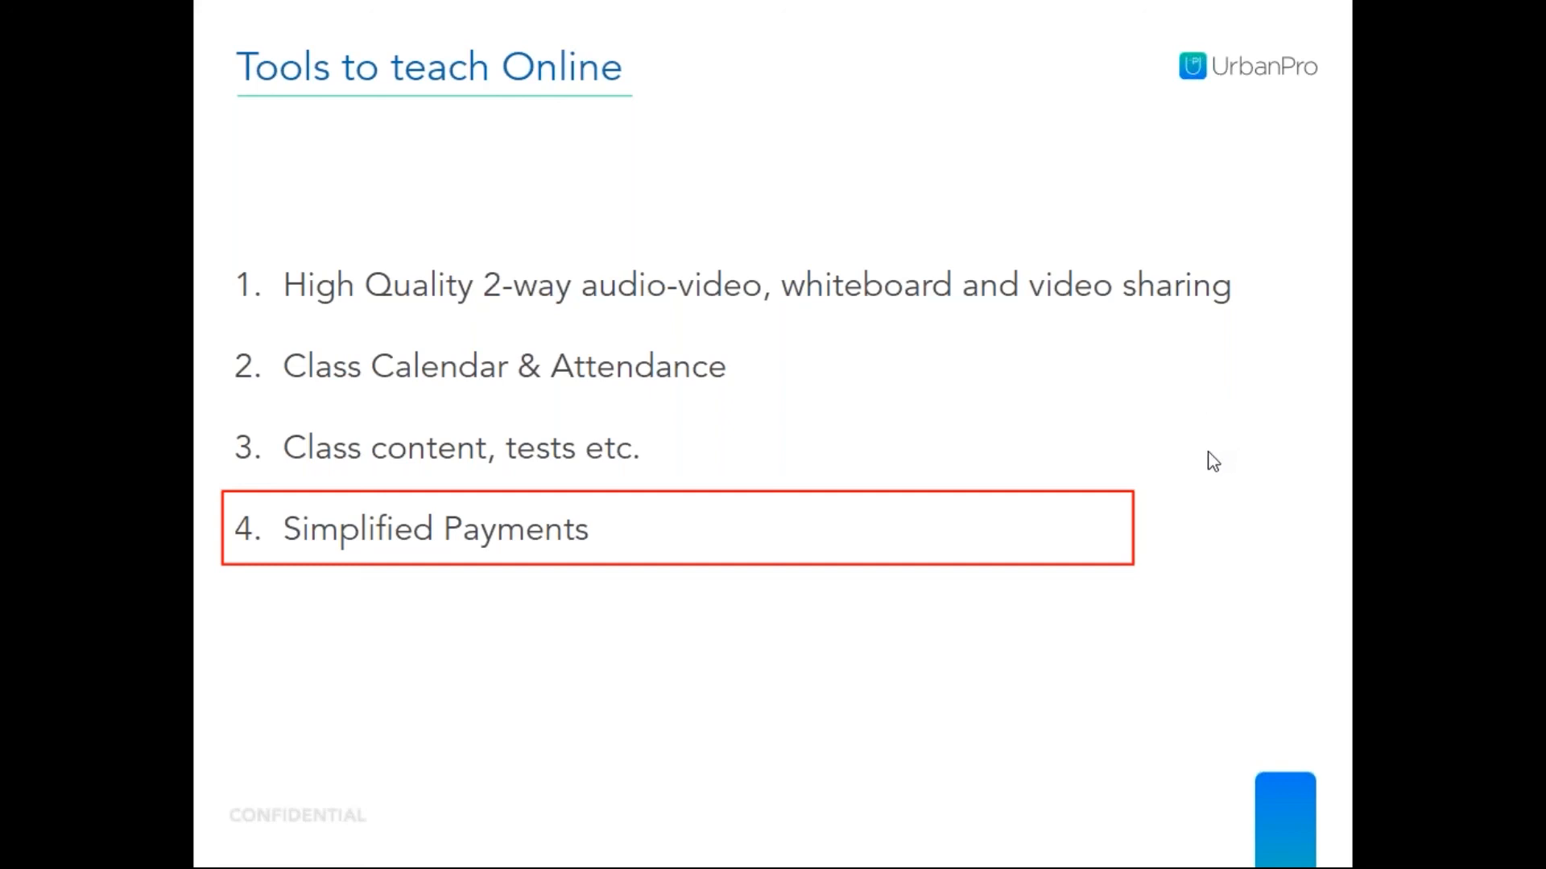
pyautogui.hotkey('alt', 'Tab')
pyautogui.press('Tab')
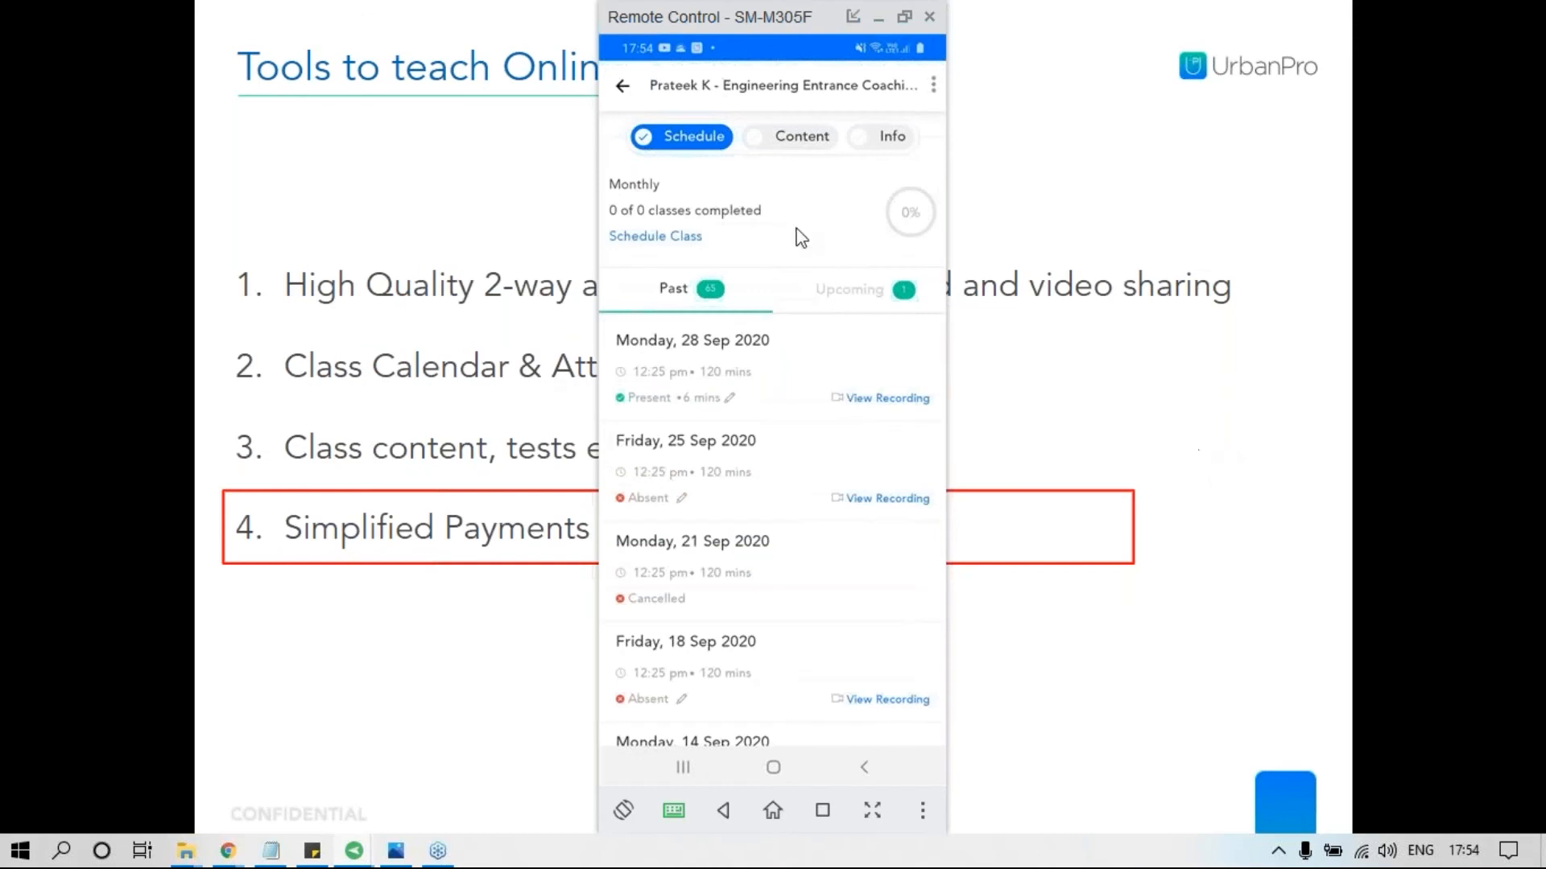